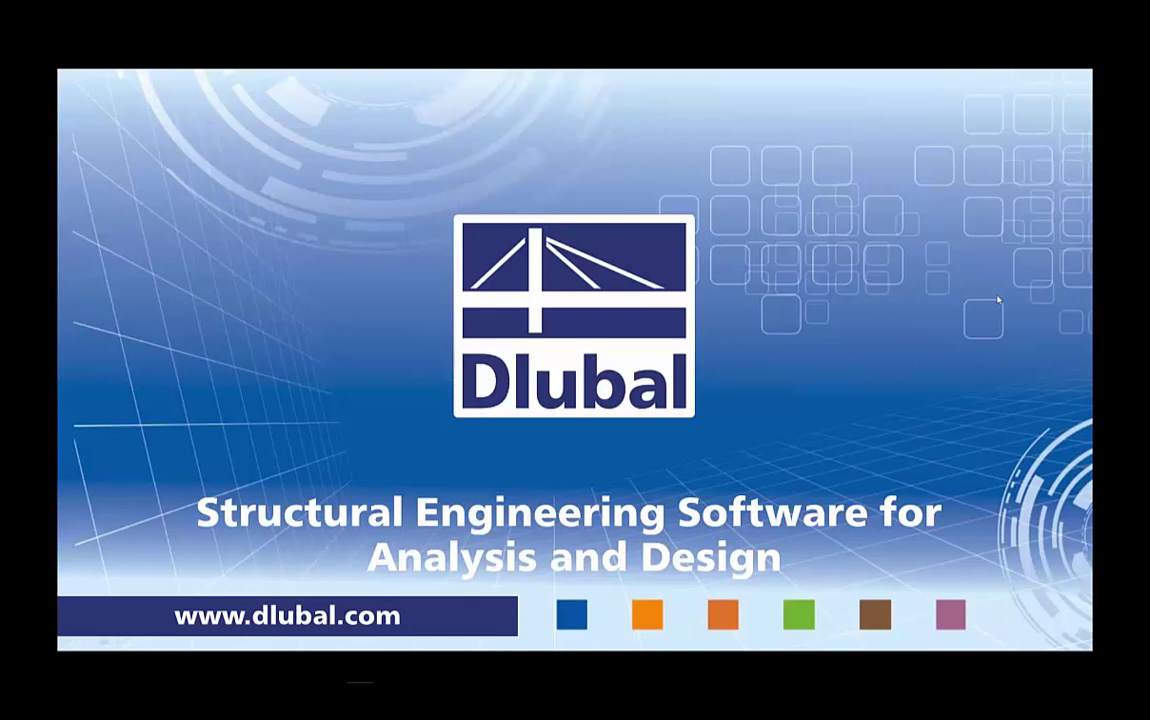
Advance from the webinar title slide through both agenda items to the Features CRANEWAY slide.
key("Right")
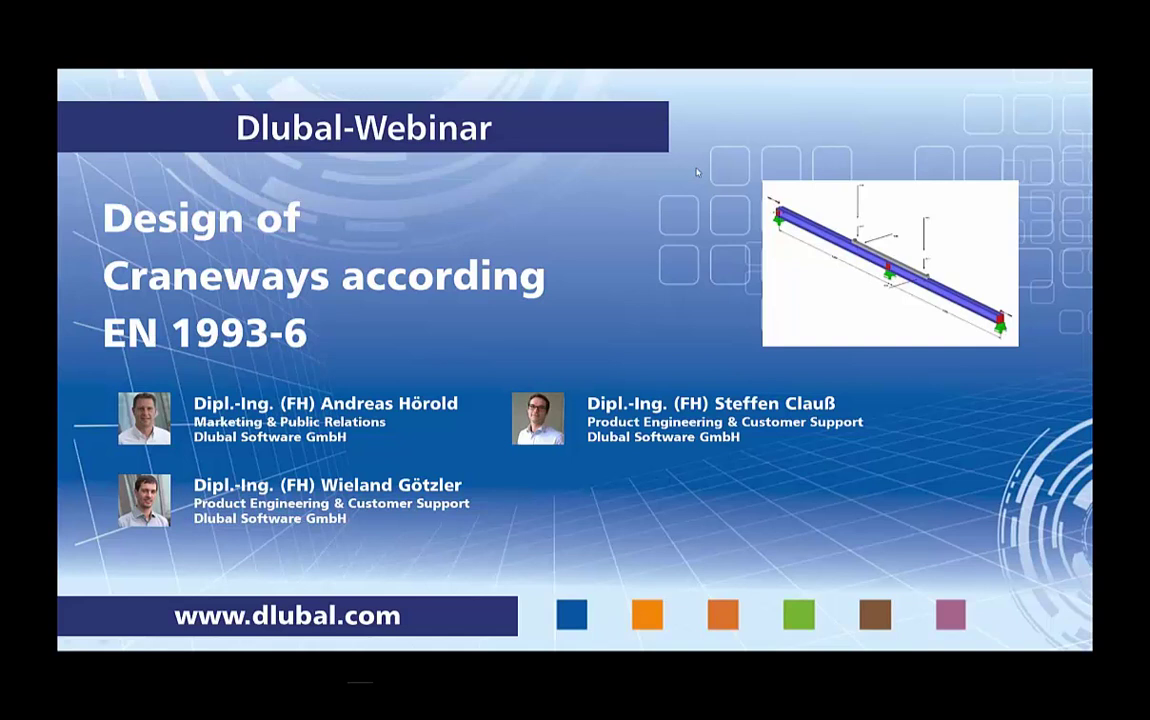
key("Right")
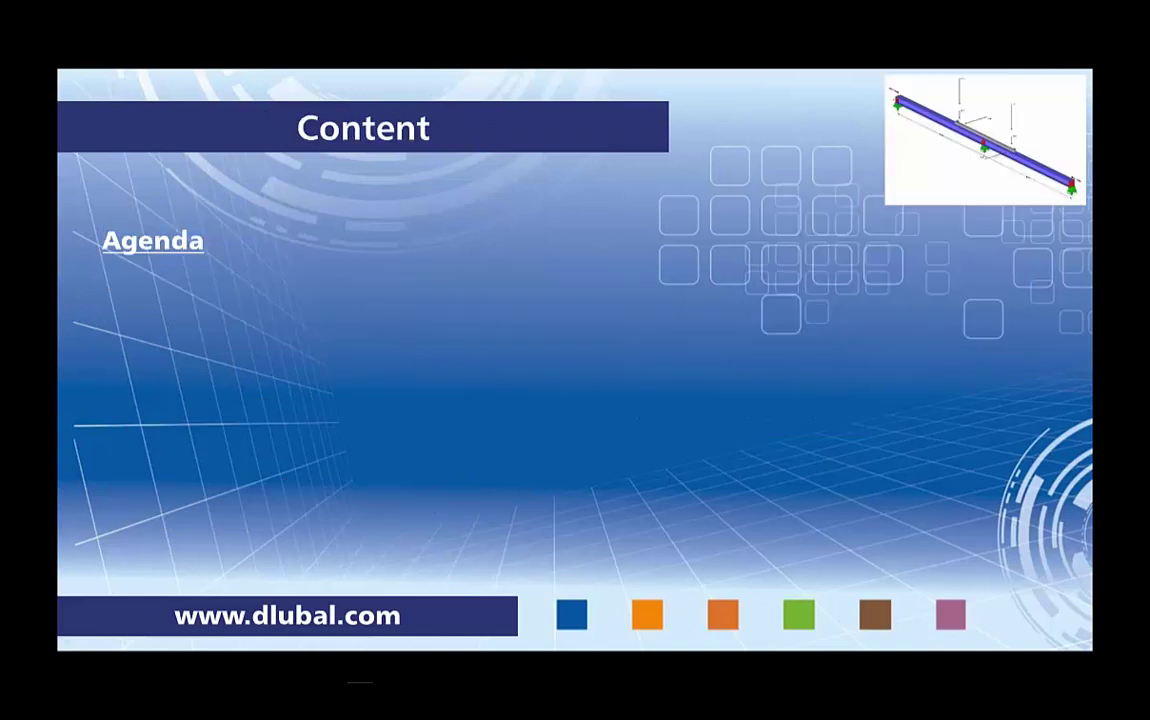
key("Right")
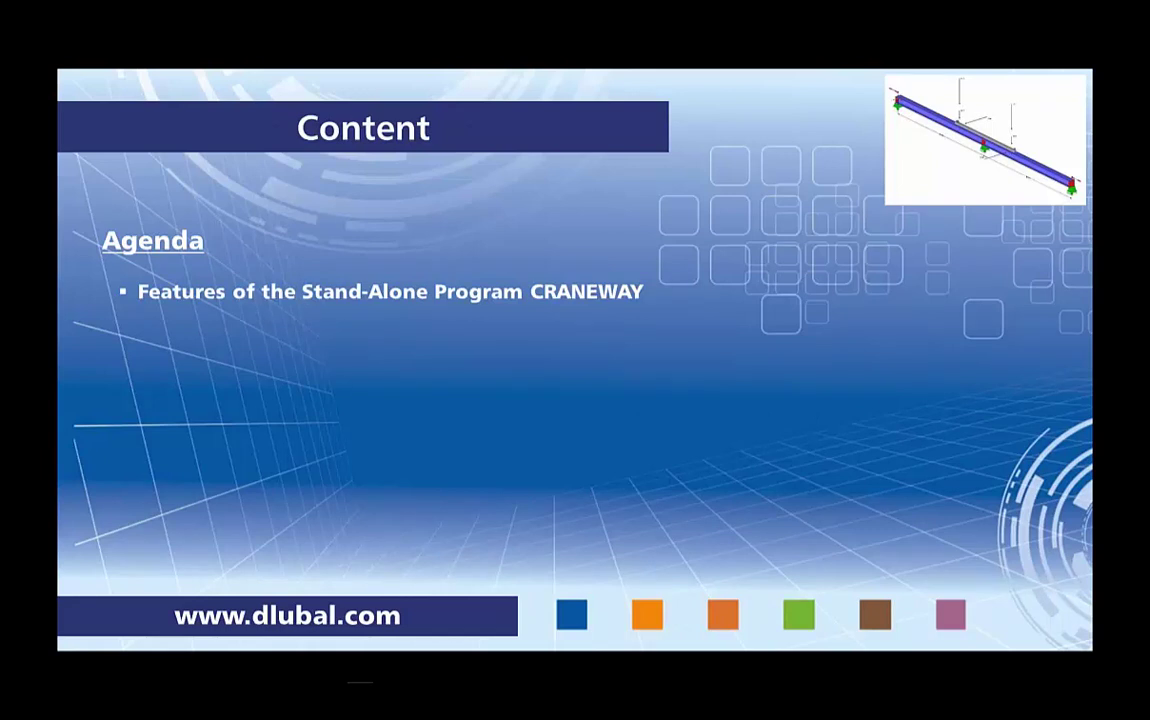
key("Right")
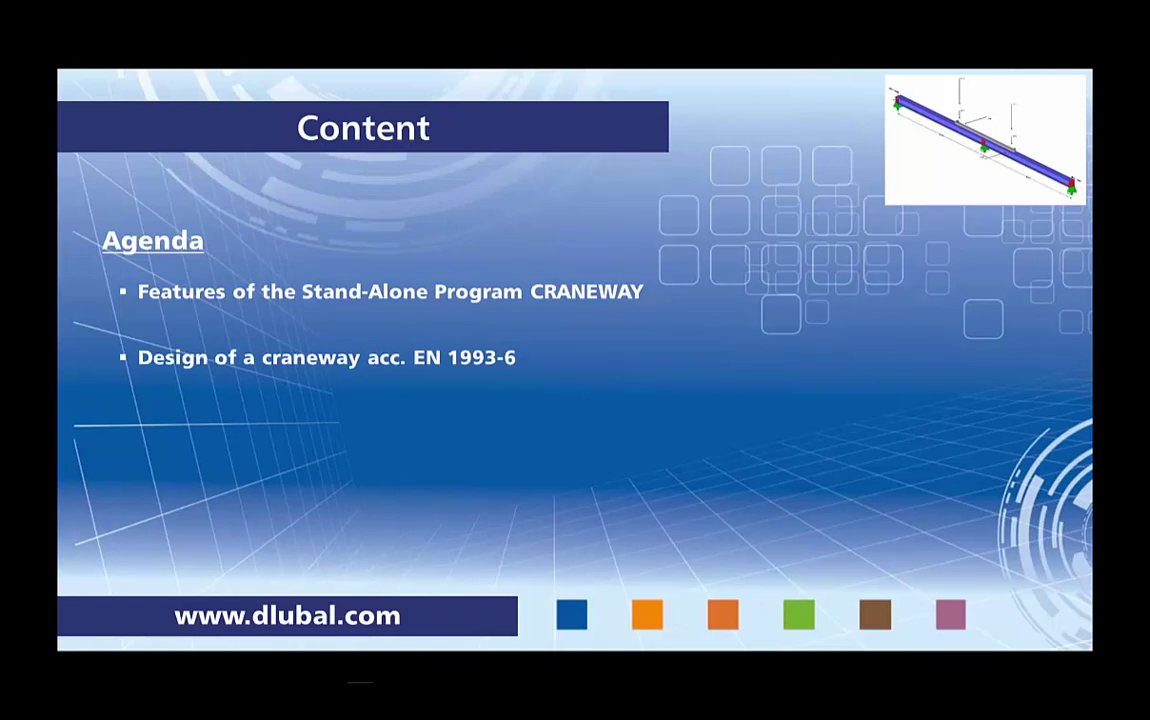
key("Right")
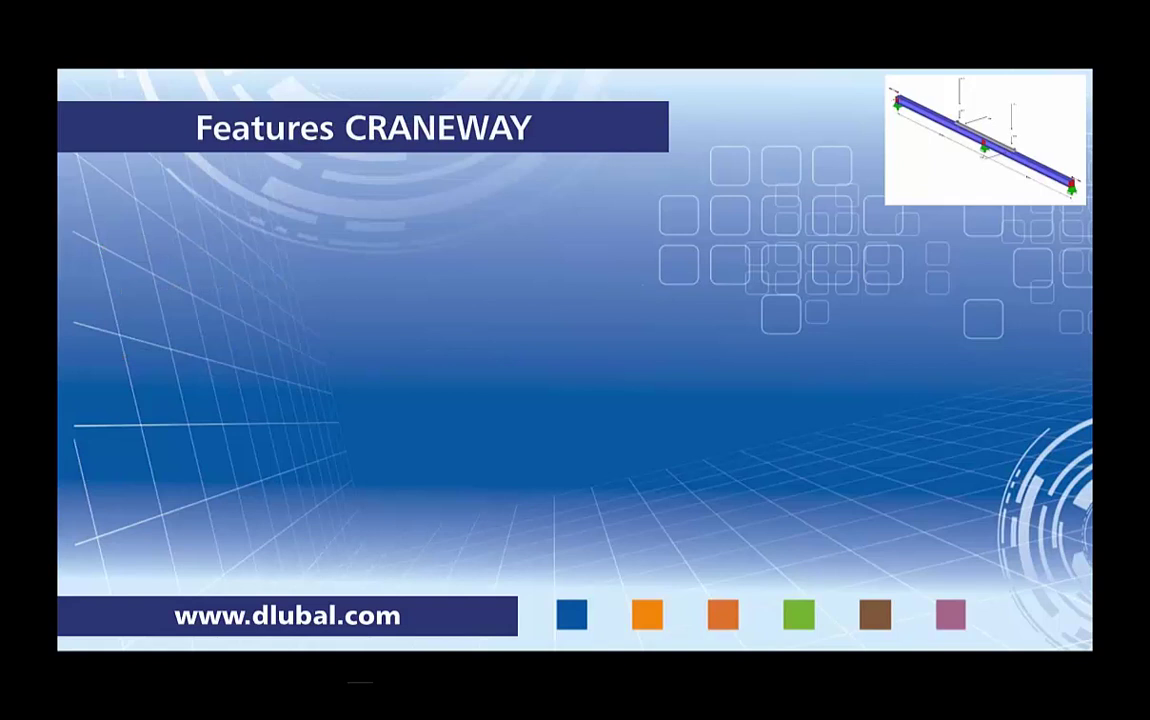
Reveal the first feature point on the Features CRANEWAY slide.
key("Right")
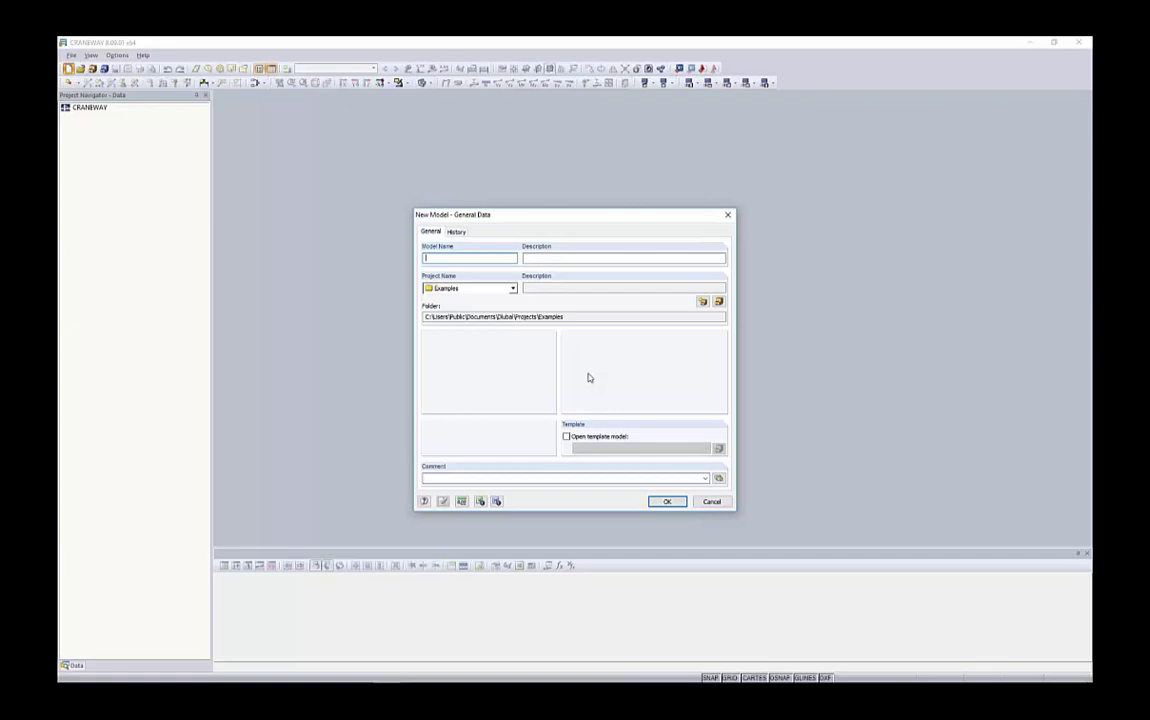
Create the new model named 'Craneway Webinar'.
type("Craneway Webinar")
key("Return")
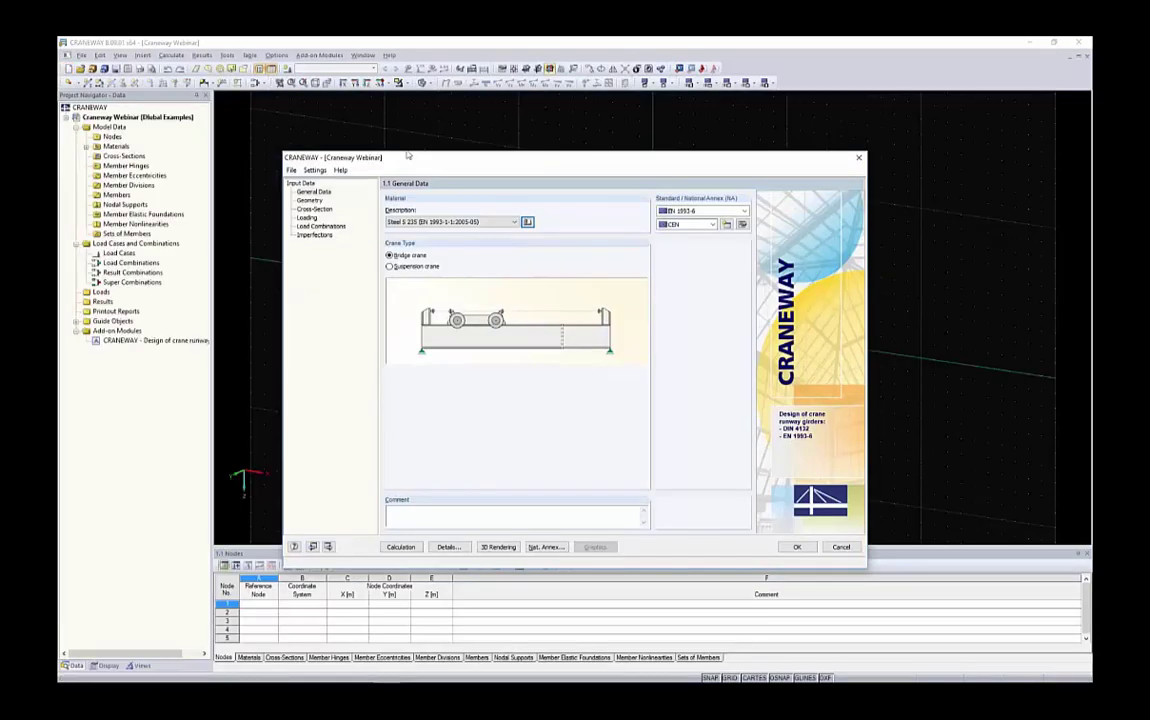
left_click_drag(404, 156, 407, 132)
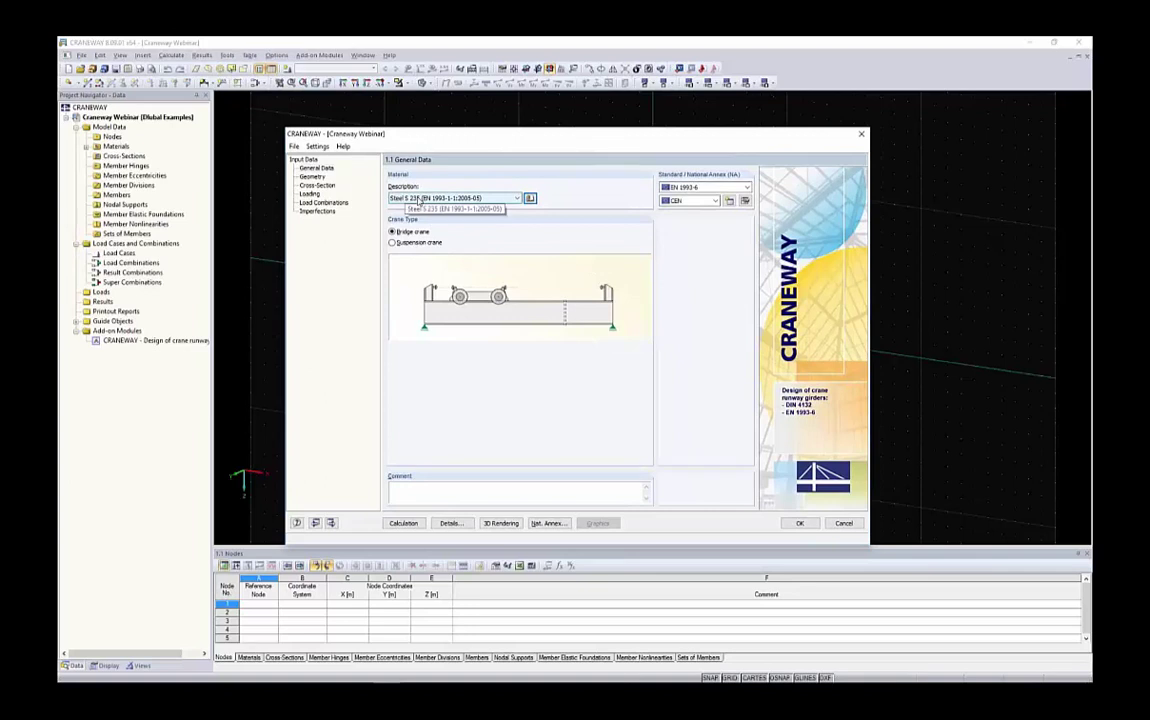
Browse the steel grades and material library, then set the girder material to Steel S 355.
left_click(419, 198)
scroll(549, 393, "down", 3)
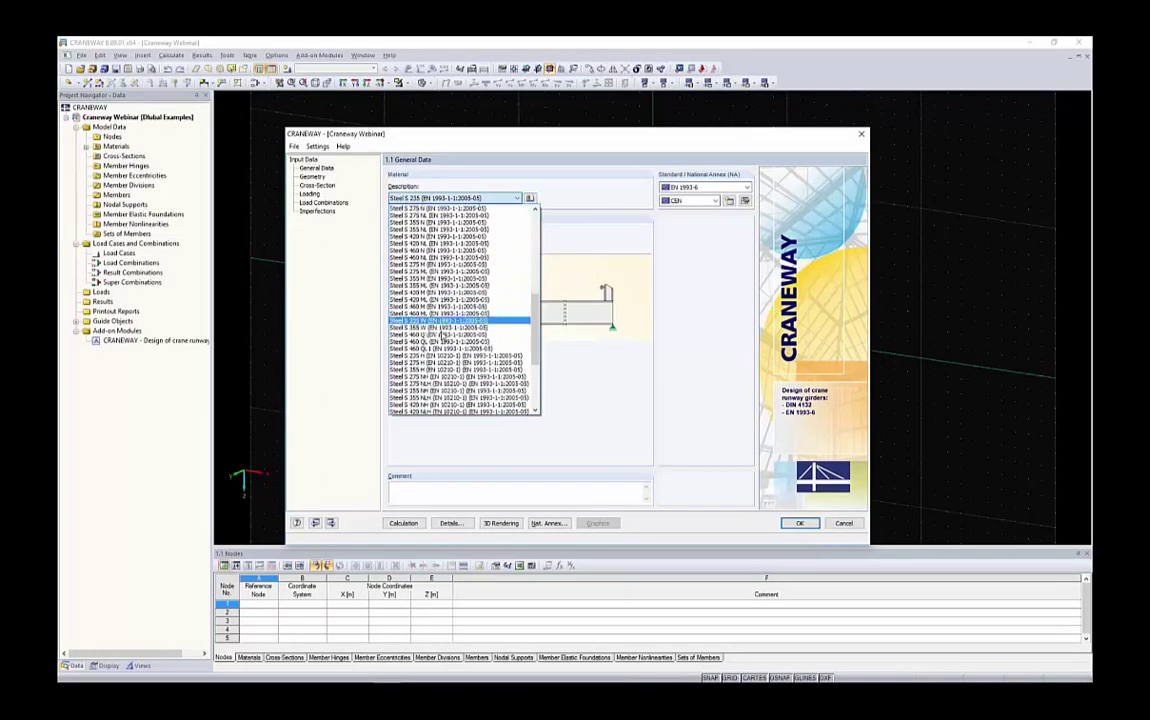
left_click_drag(537, 380, 546, 241)
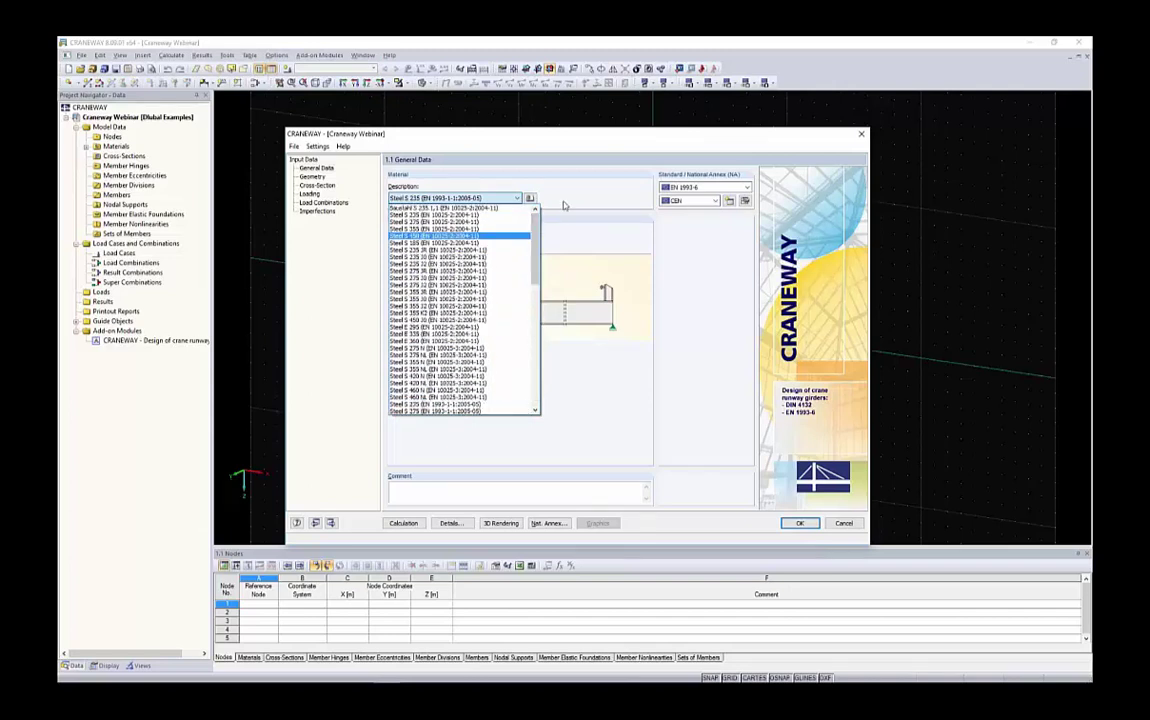
left_click(531, 199)
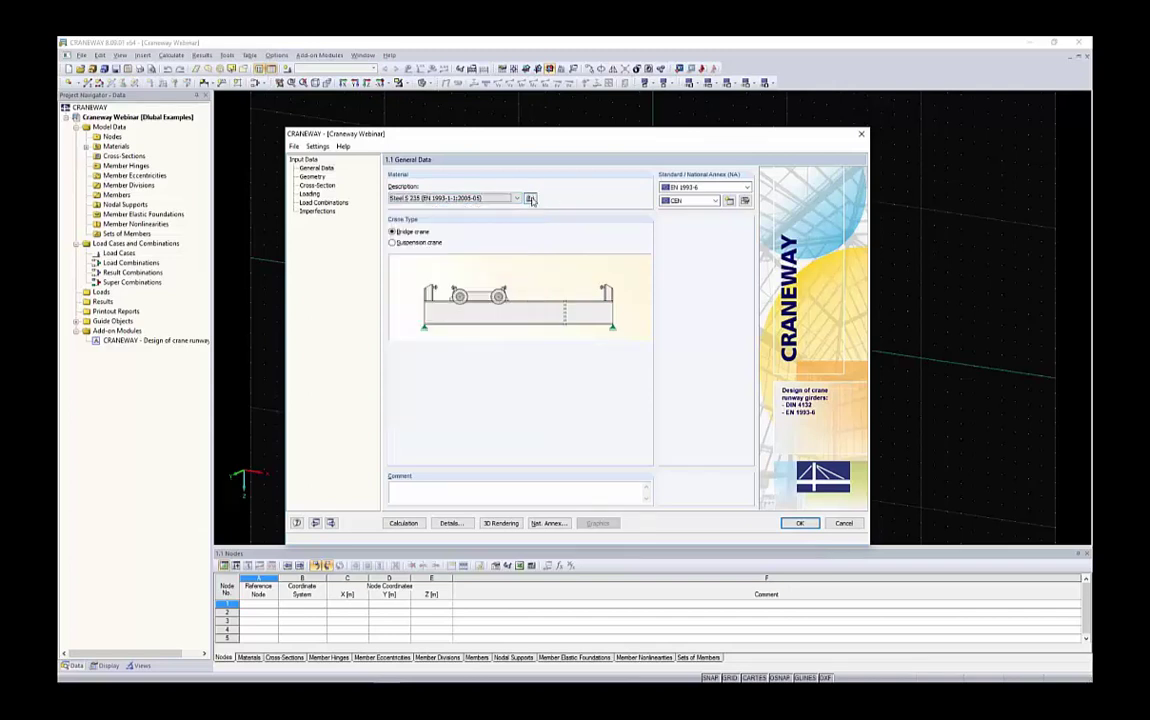
left_click(531, 199)
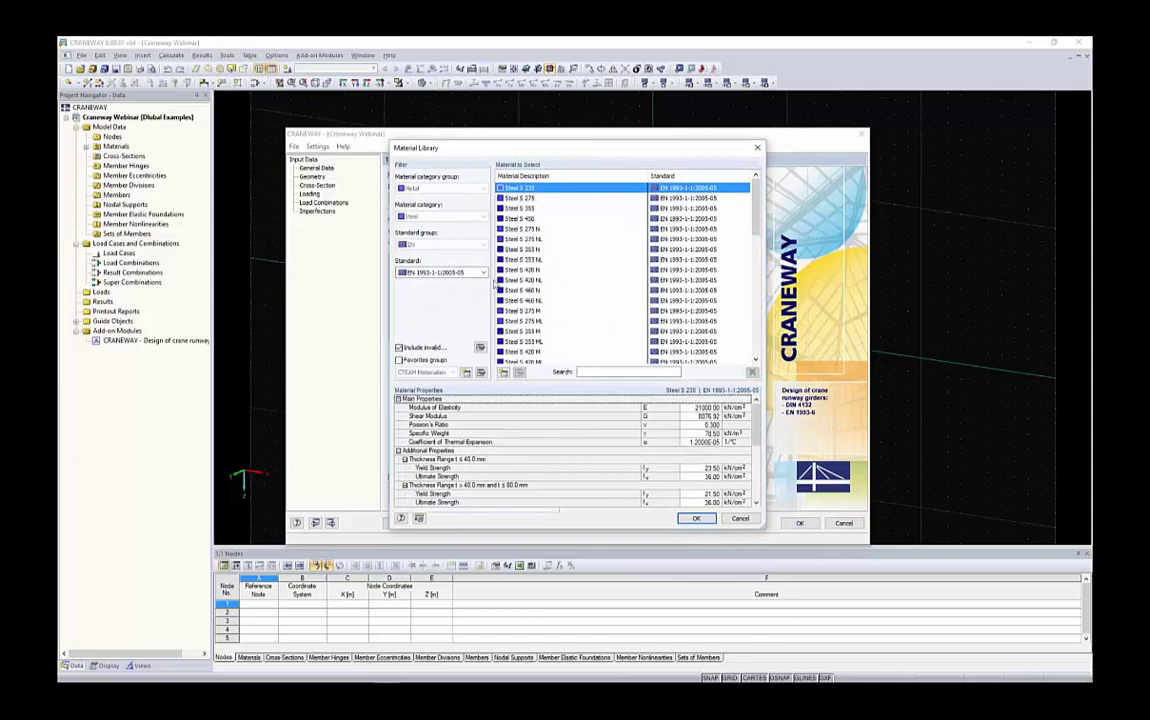
scroll(601, 250, "down", 6)
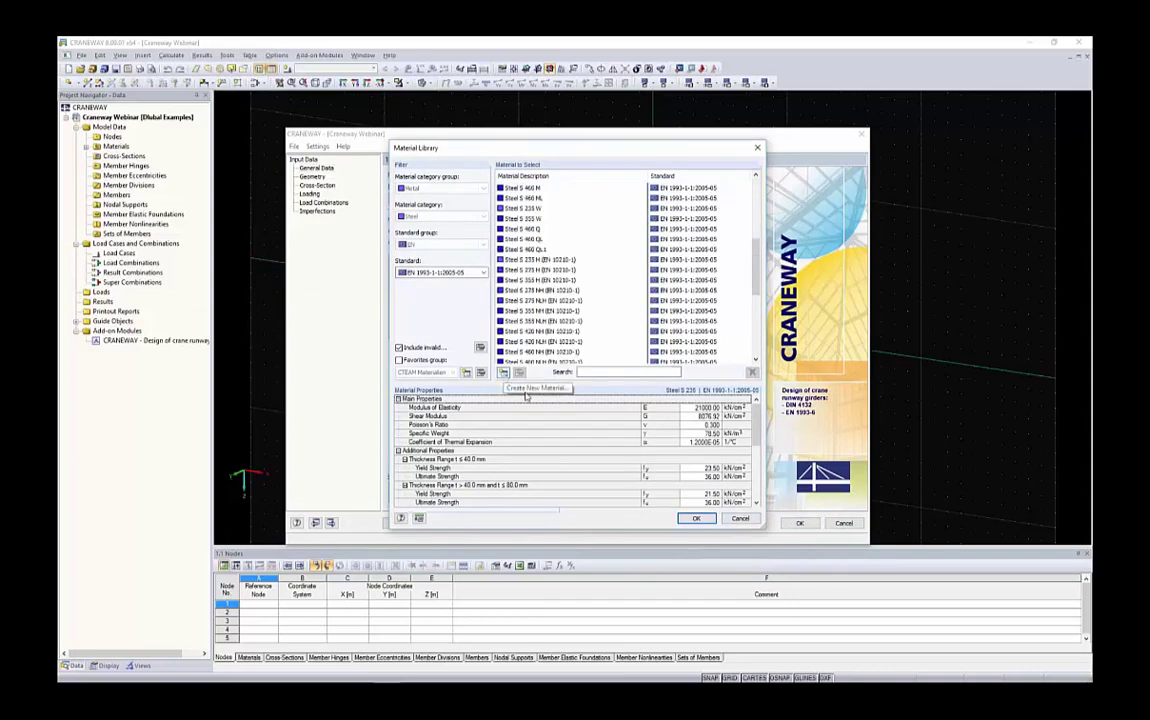
left_click(741, 520)
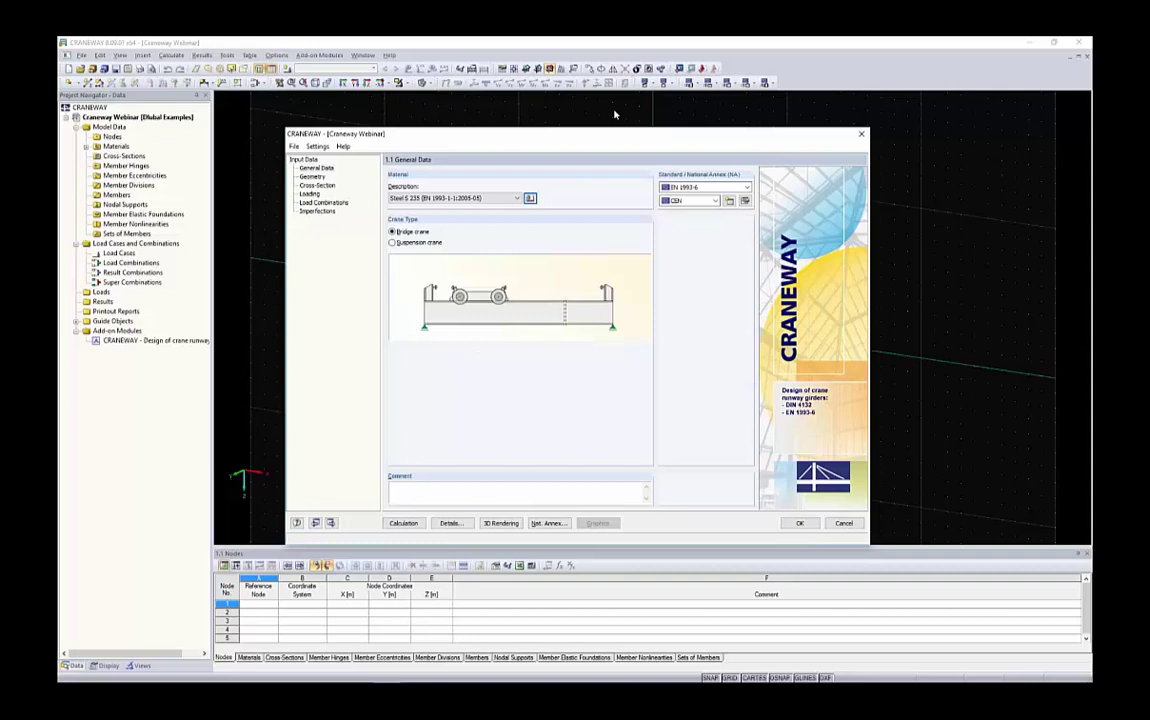
left_click(455, 198)
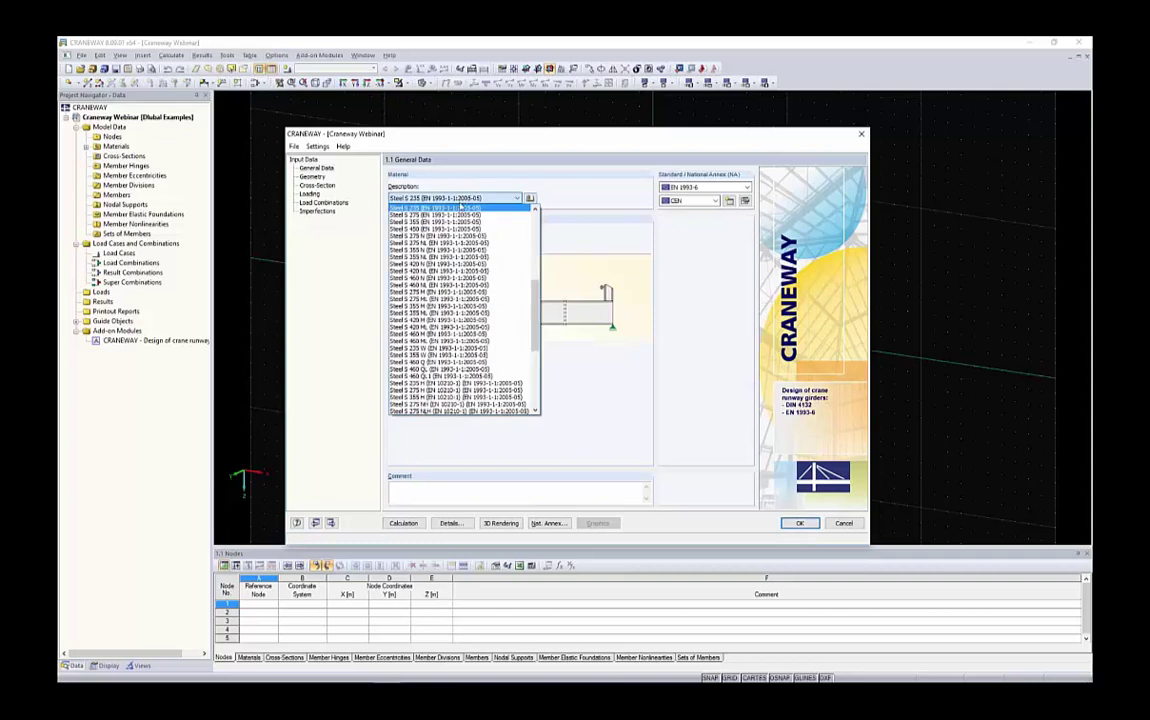
left_click(427, 222)
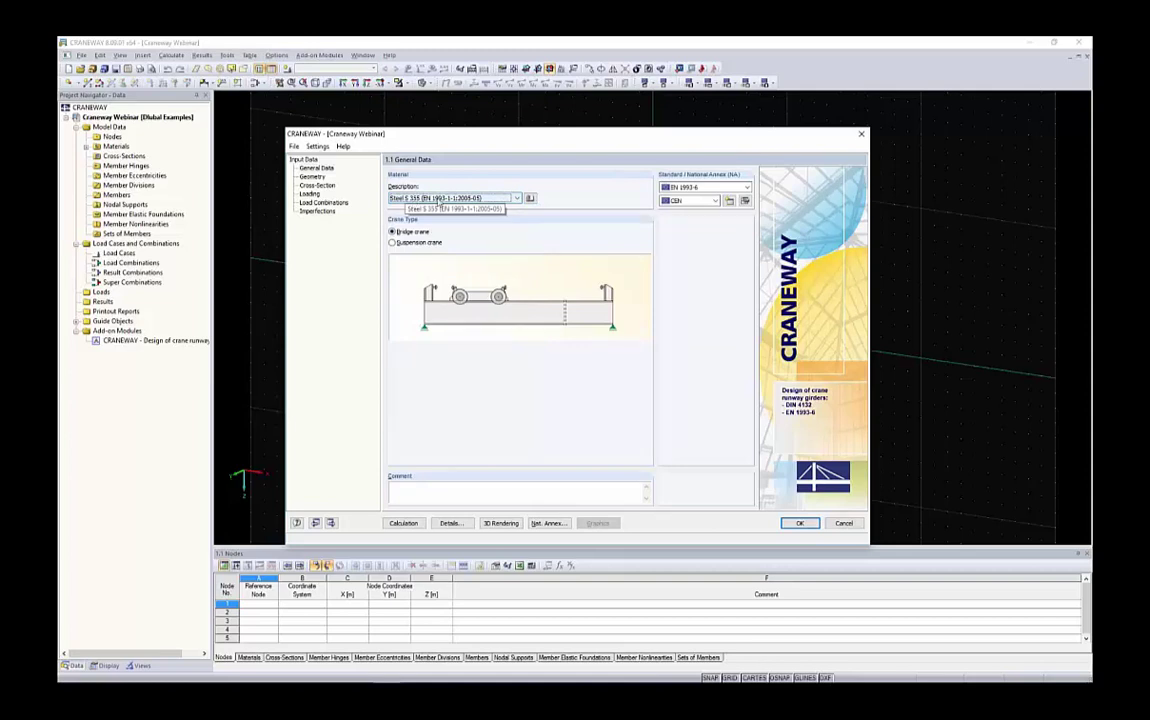
left_click(690, 187)
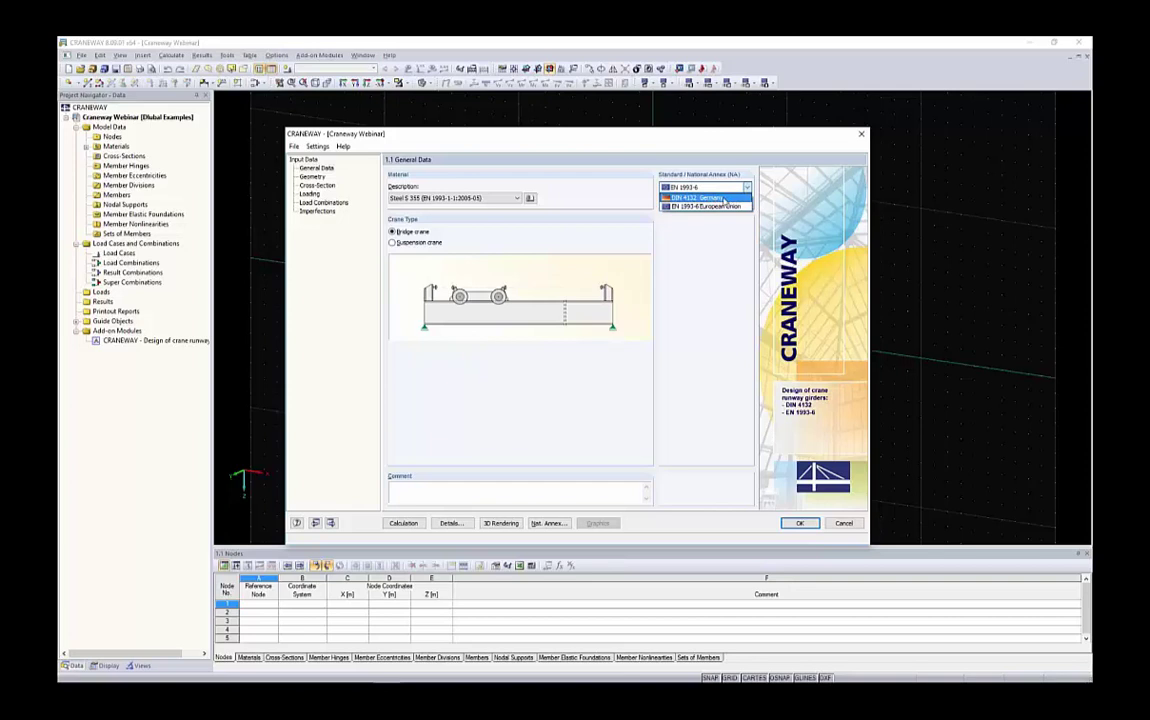
left_click(695, 207)
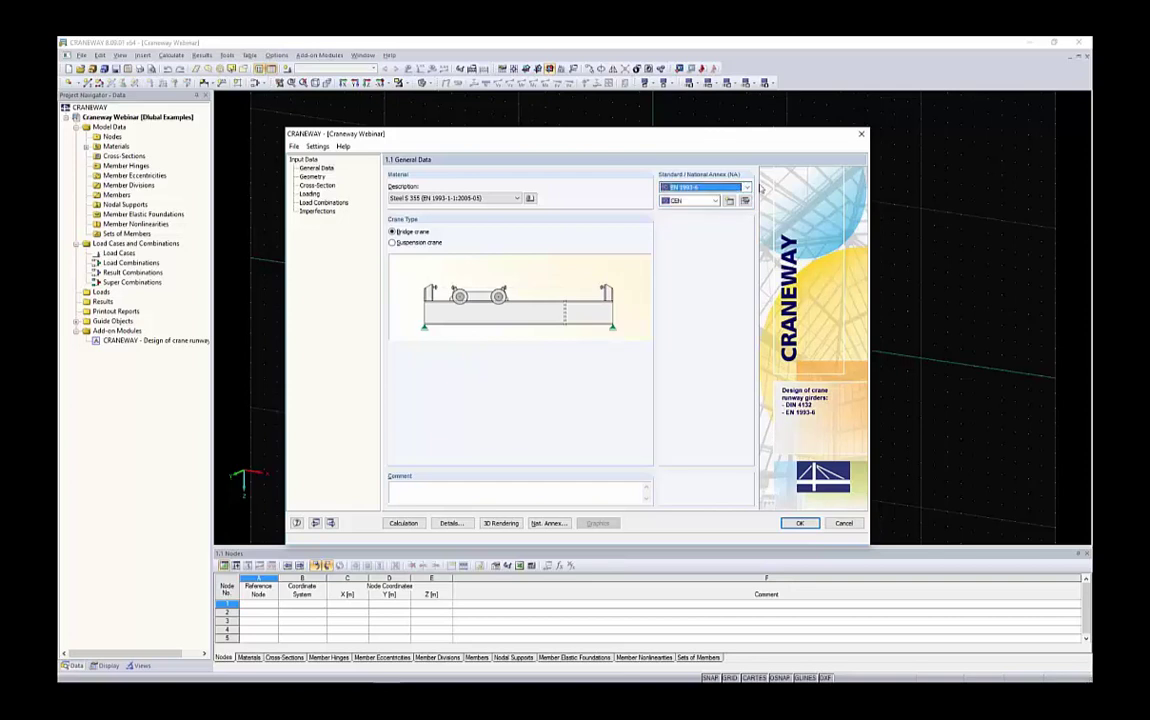
left_click(700, 200)
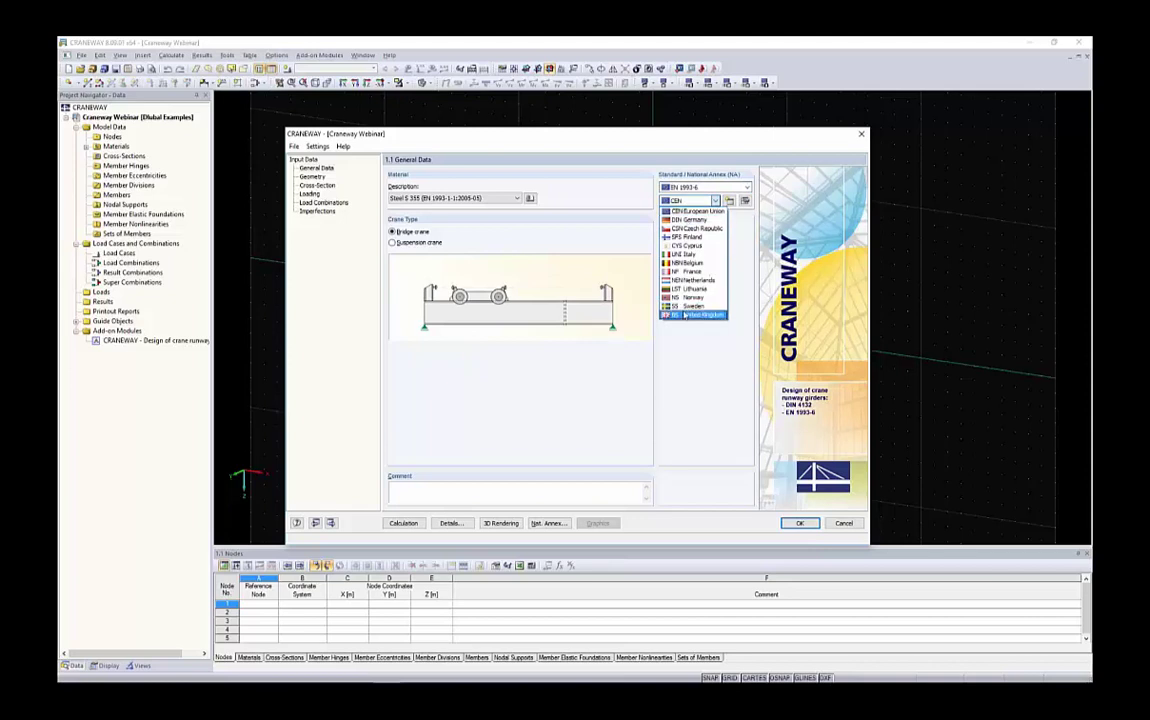
left_click(745, 215)
left_click(720, 202)
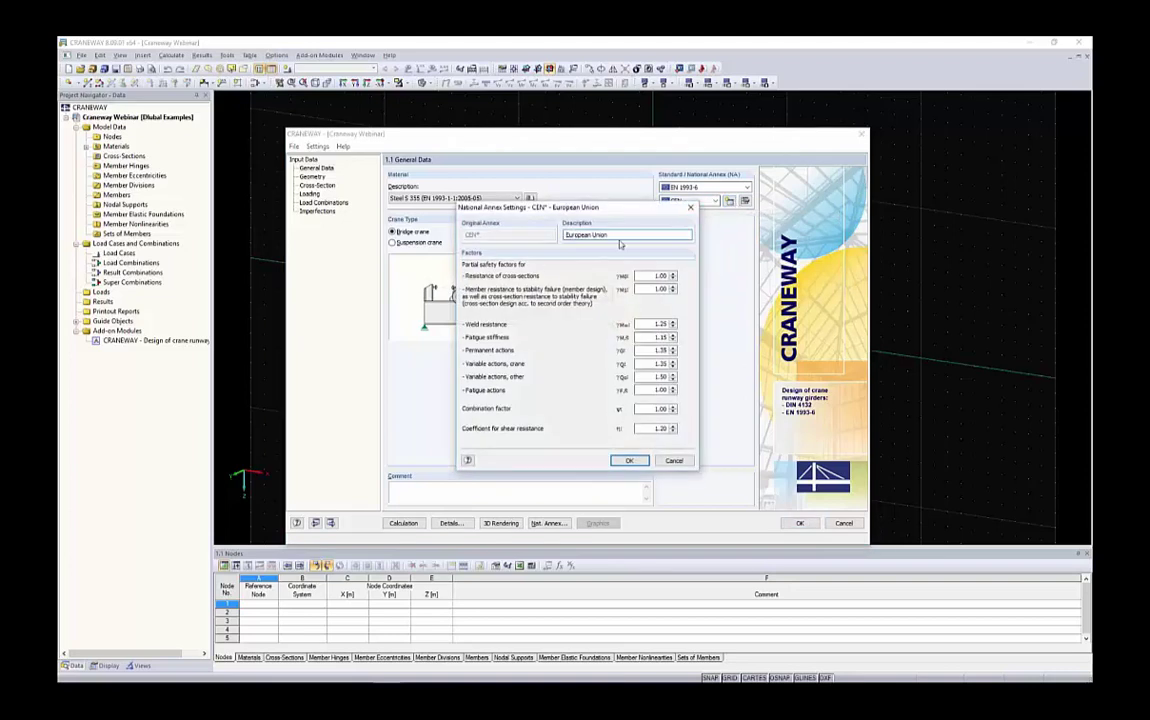
left_click_drag(567, 234, 608, 234)
left_click(674, 460)
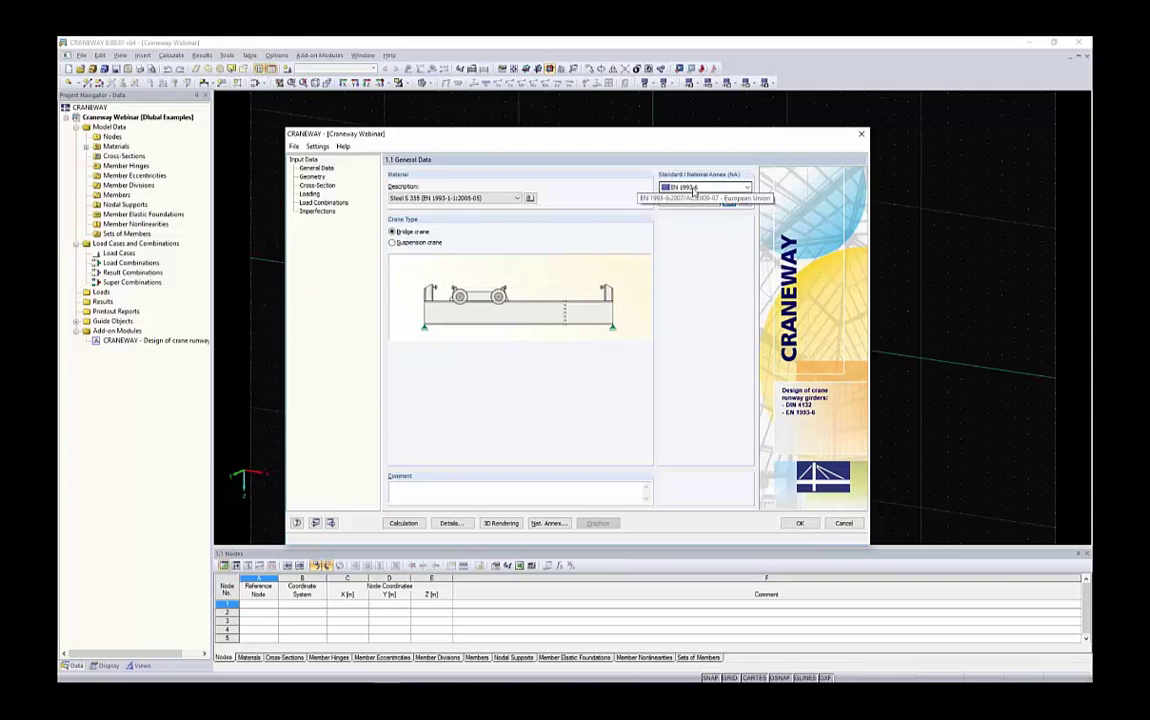
On the Geometry page, rotate the girder preview into 3-D and select the total length.
left_click(312, 177)
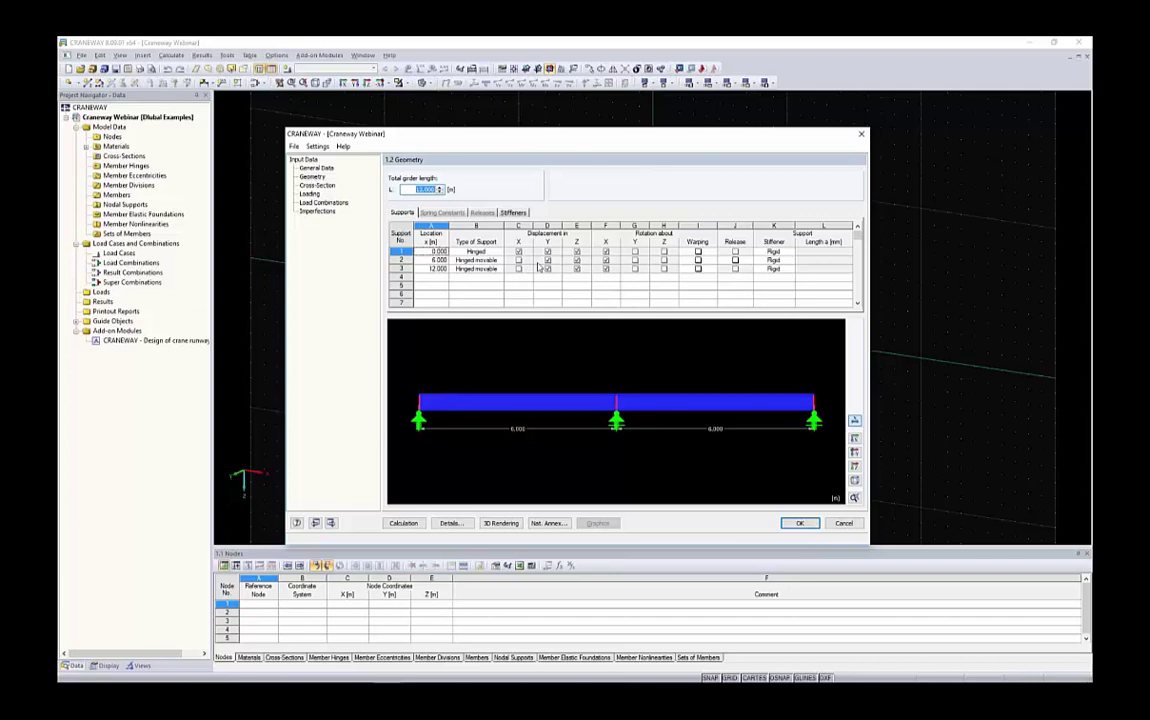
middle_click_drag(612, 350, 531, 387, "ctrl")
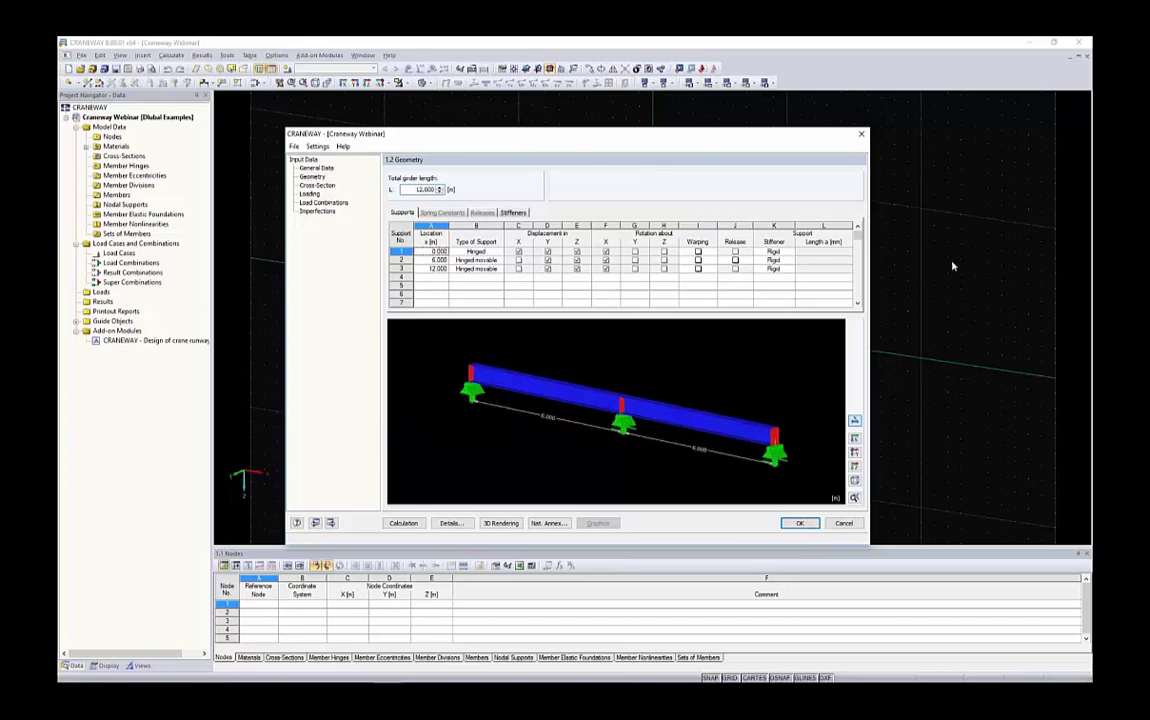
middle_click_drag(521, 334, 623, 407, "ctrl")
middle_click_drag(591, 357, 758, 434, "ctrl")
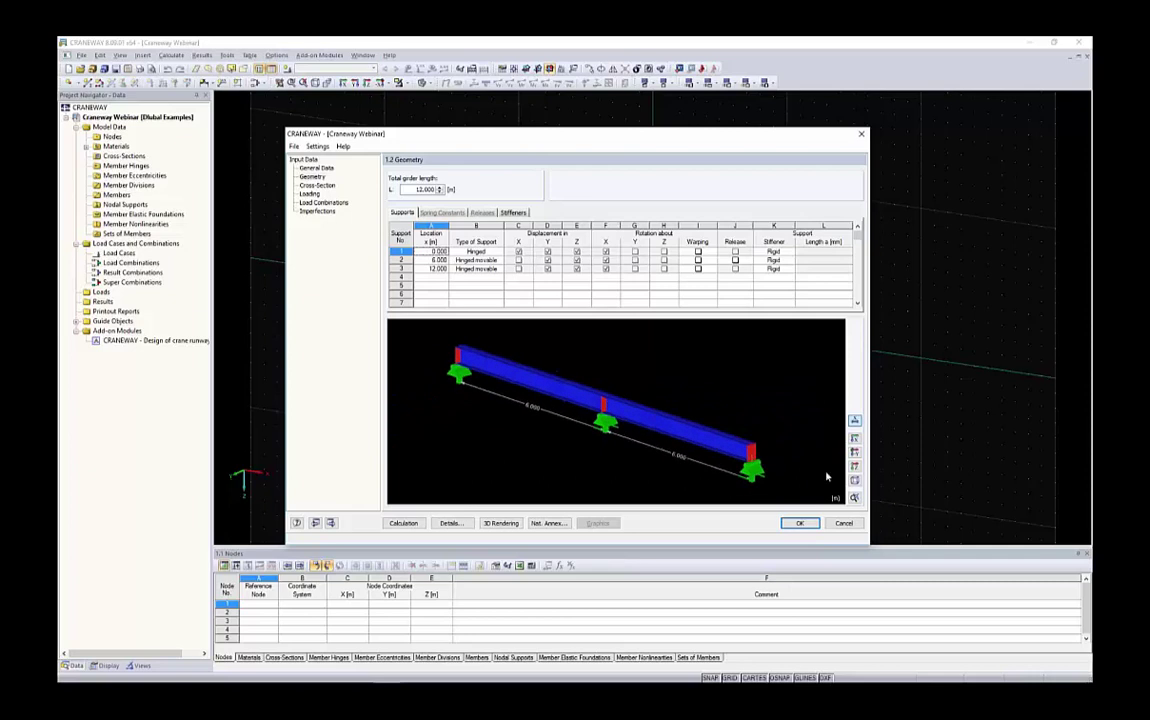
left_click(854, 480)
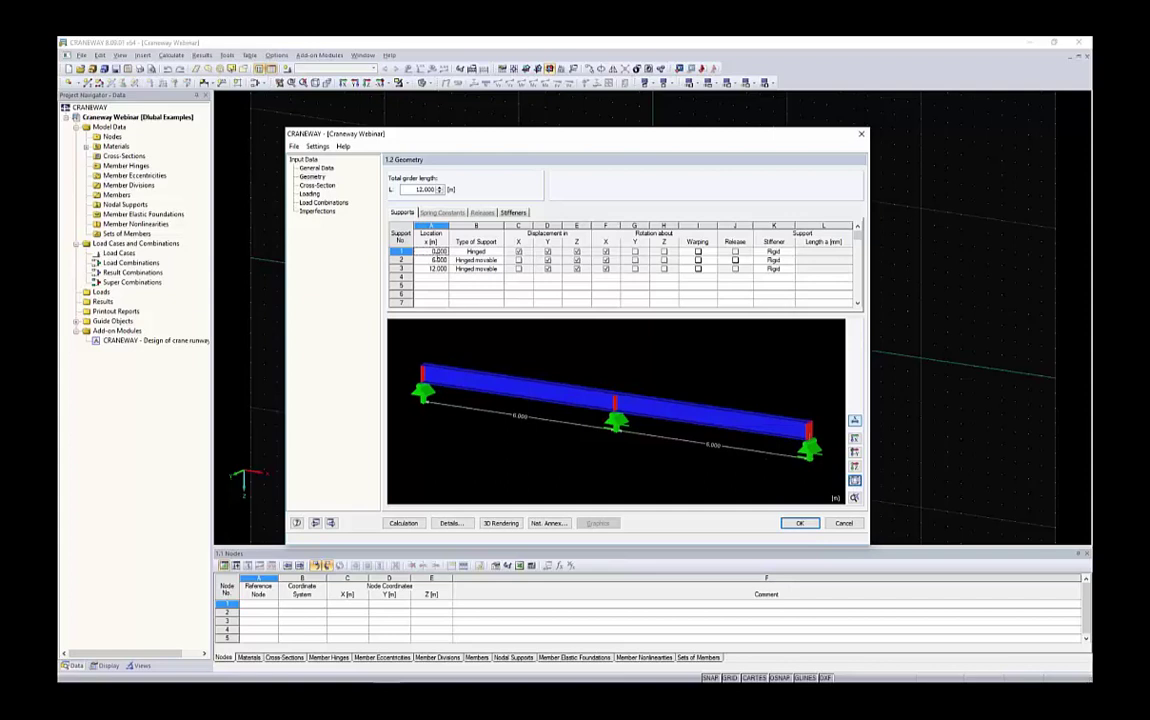
left_click_drag(414, 189, 465, 186)
Set the total girder length to 28 m and relocate supports 2 and 3, the end support at 28 m.
type("28")
key("Tab")
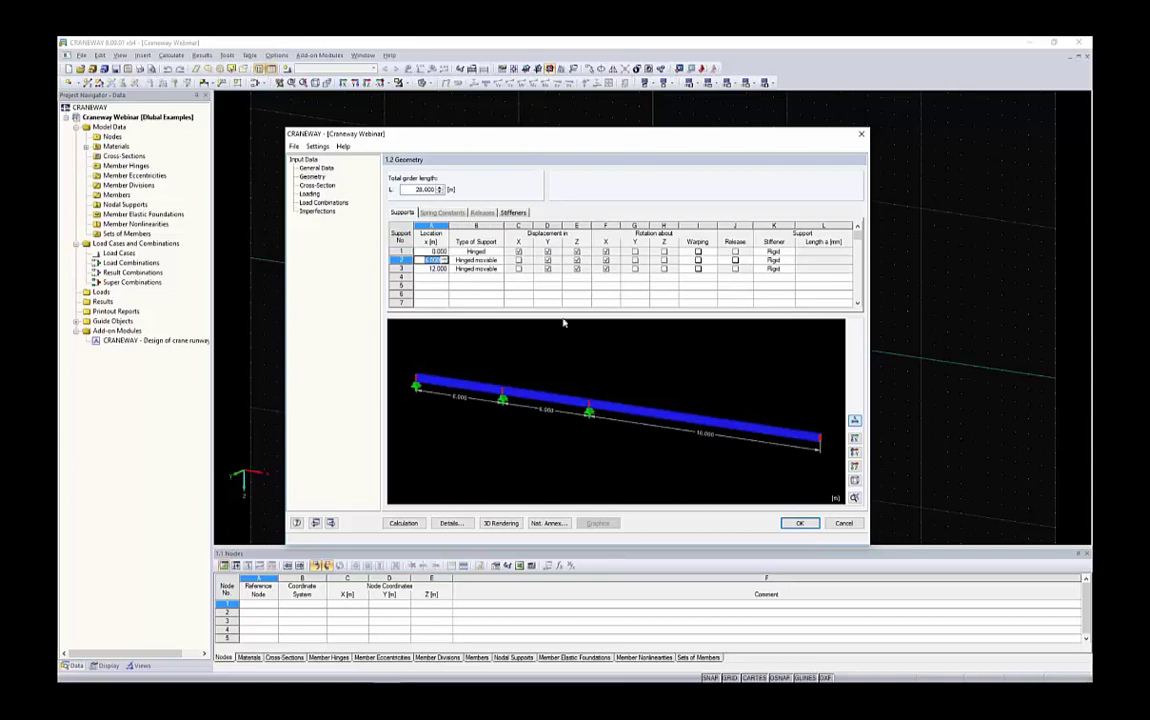
left_click(431, 260)
type("16")
key("Return")
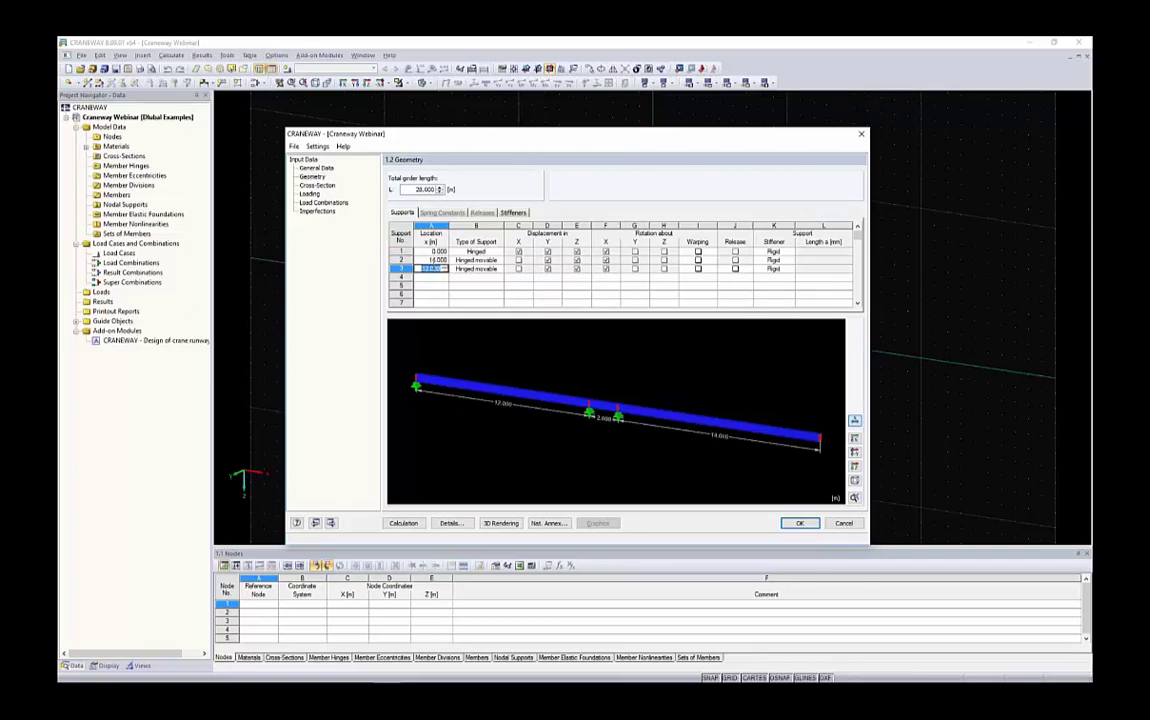
type("28")
key("Return")
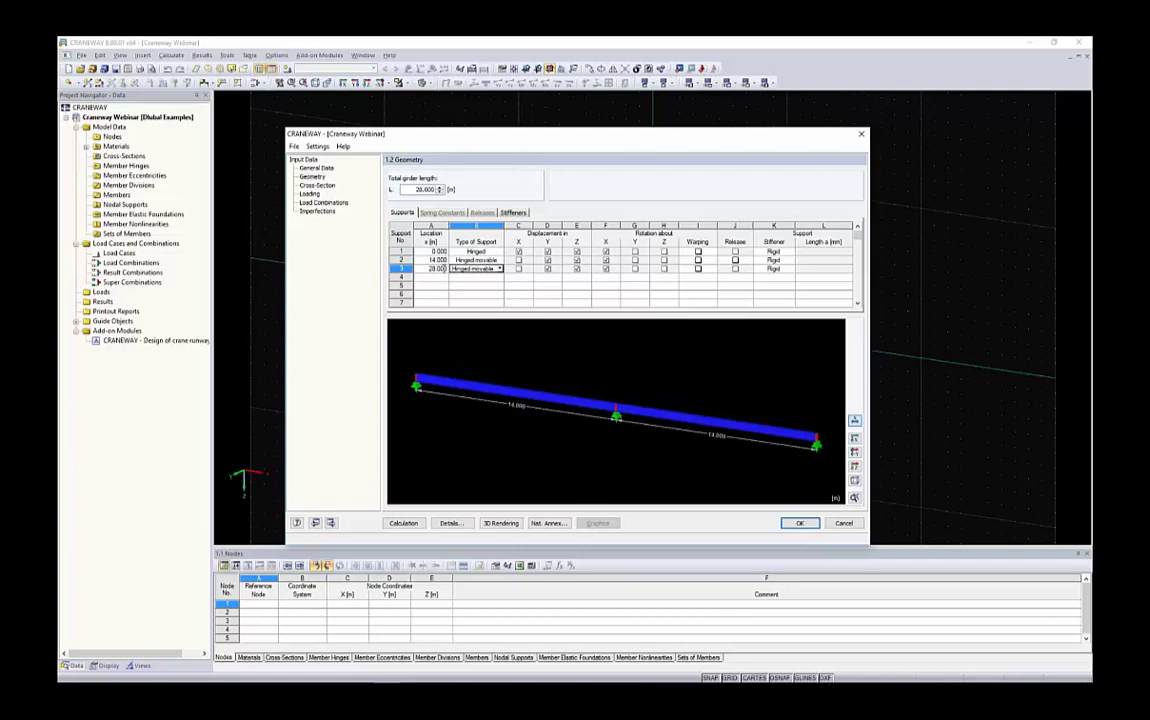
Keep support 1 as Hinged and zoom the preview to show the whole girder.
left_click(471, 251)
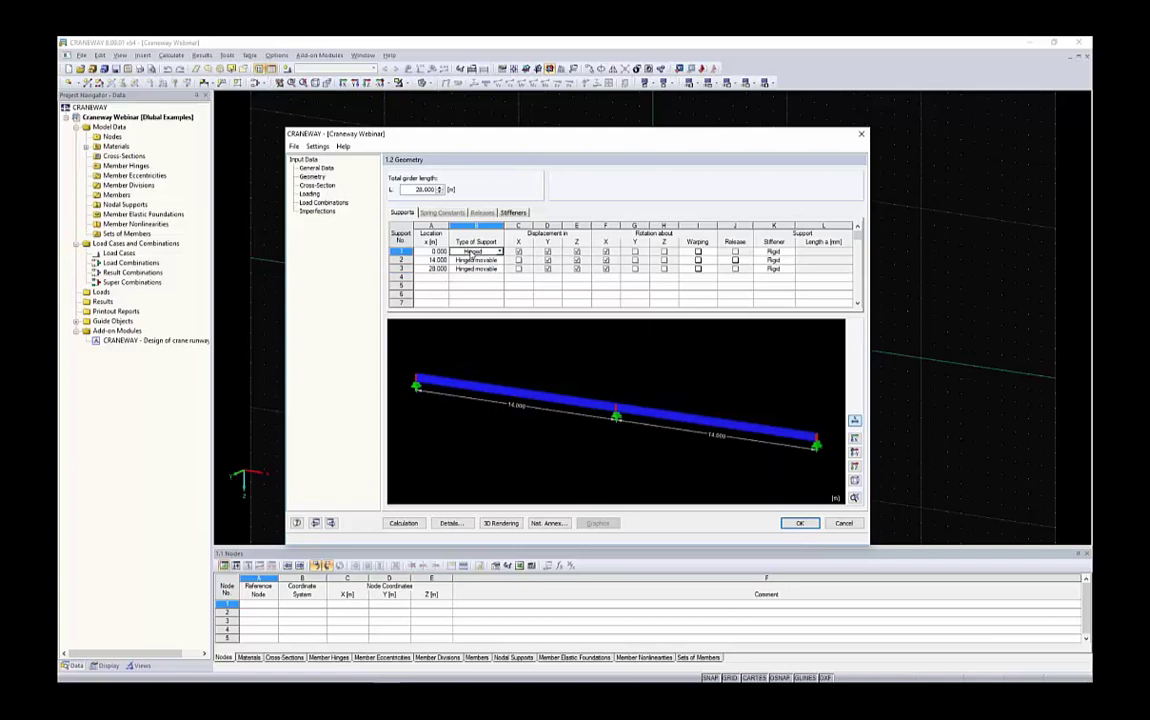
left_click(500, 251)
left_click(503, 258)
key("Down")
scroll(614, 424, "up", 2)
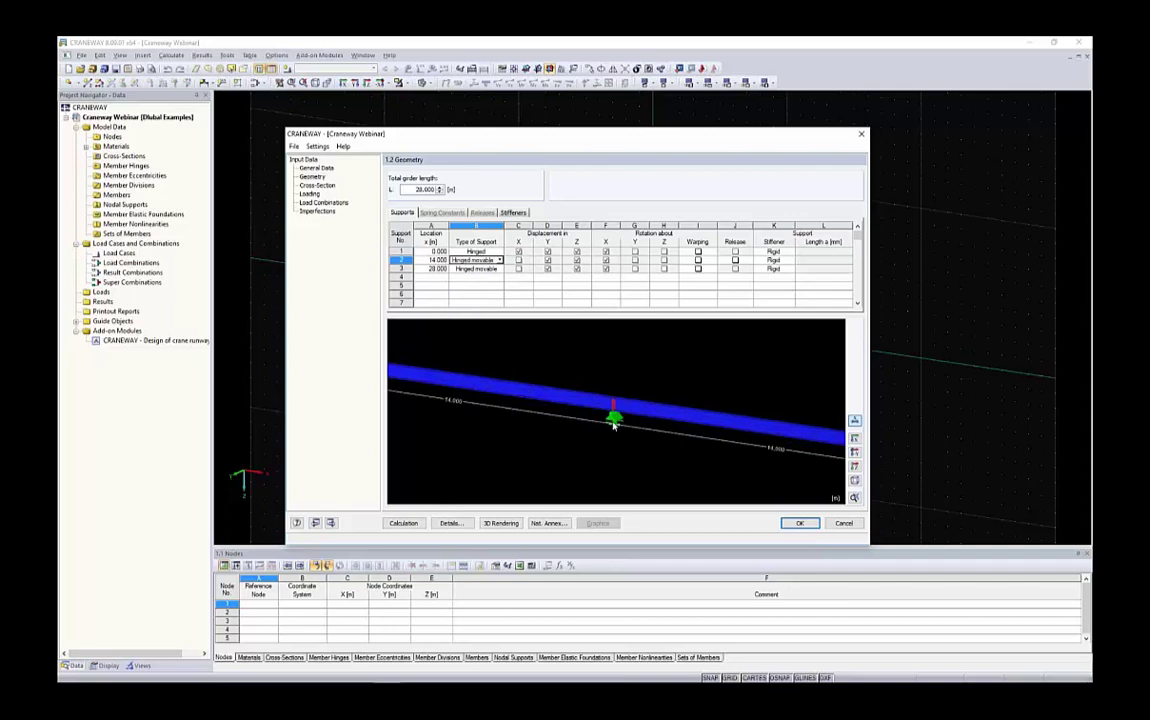
scroll(613, 420, "down", 3)
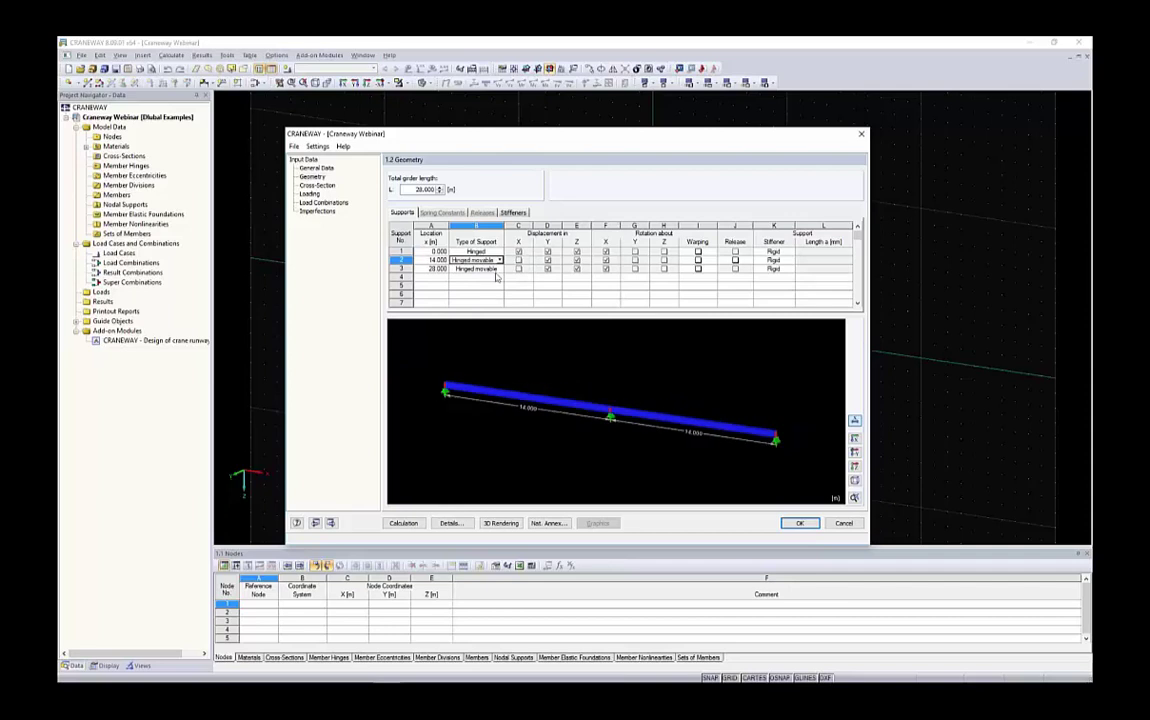
left_click_drag(519, 252, 665, 268)
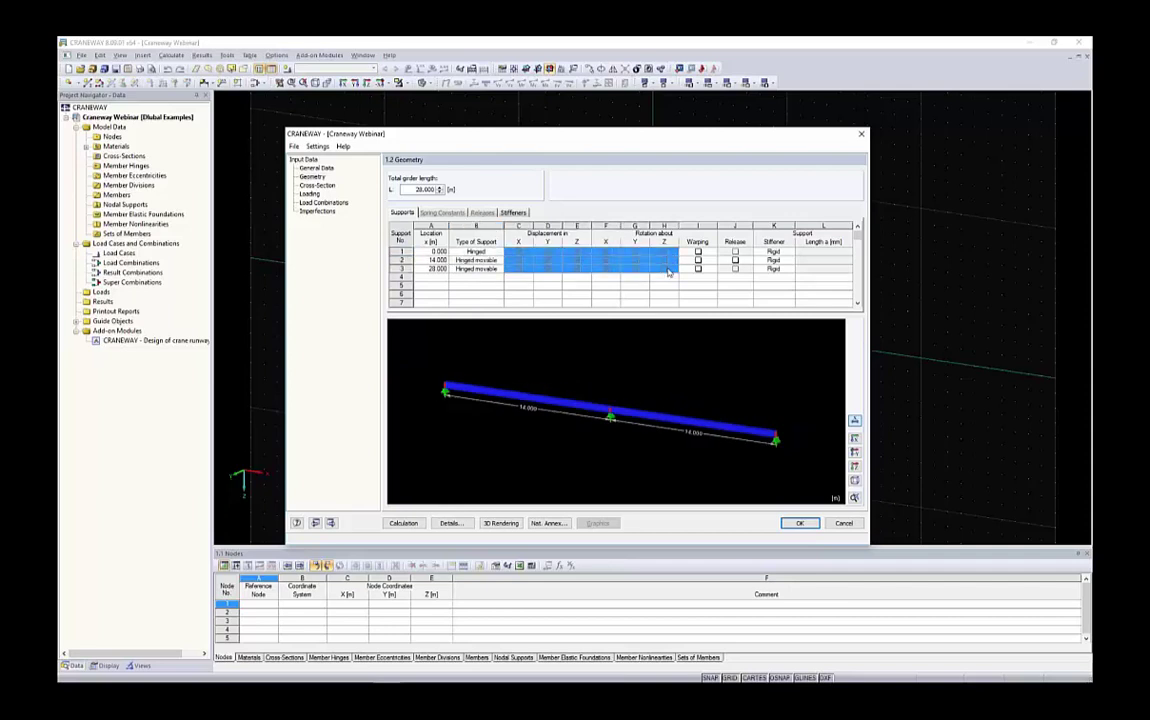
left_click(518, 251)
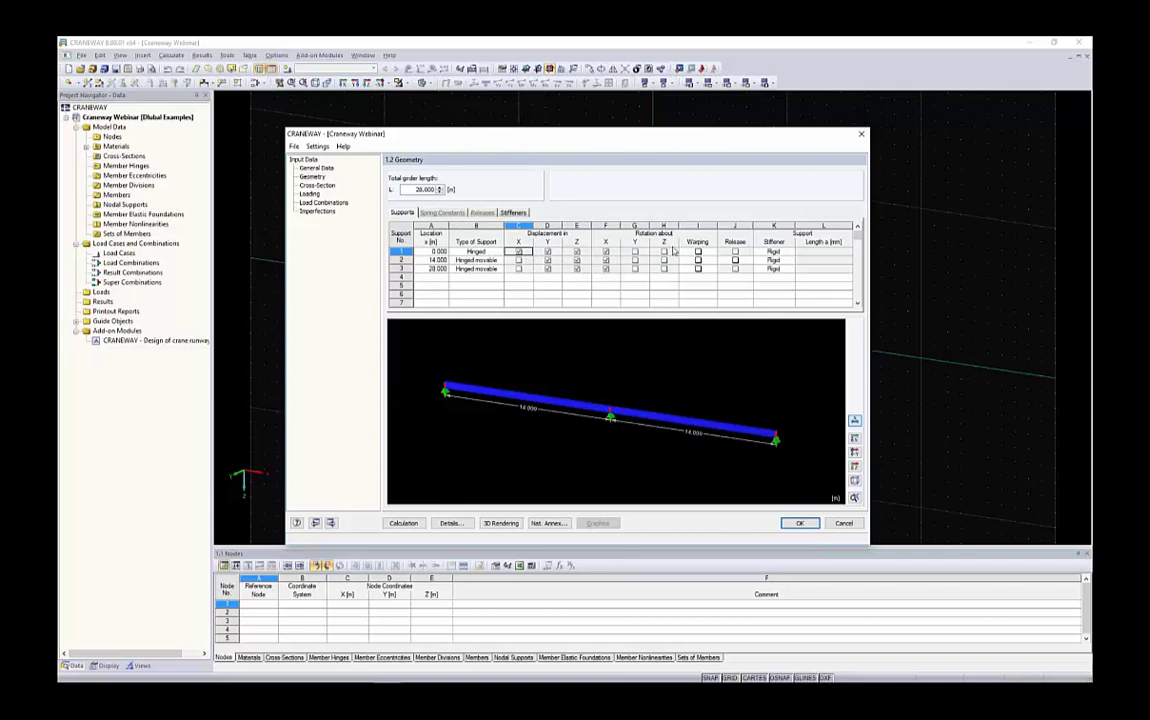
left_click(522, 260)
left_click_drag(532, 263, 656, 268)
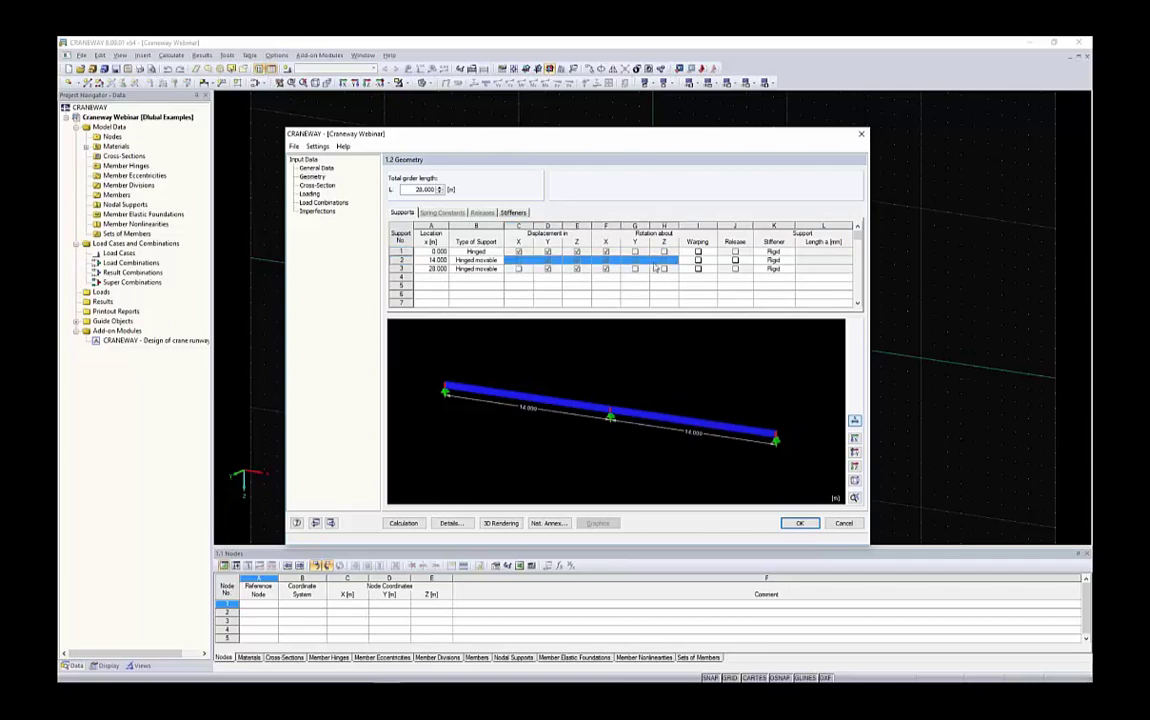
left_click(520, 260)
left_click(497, 260)
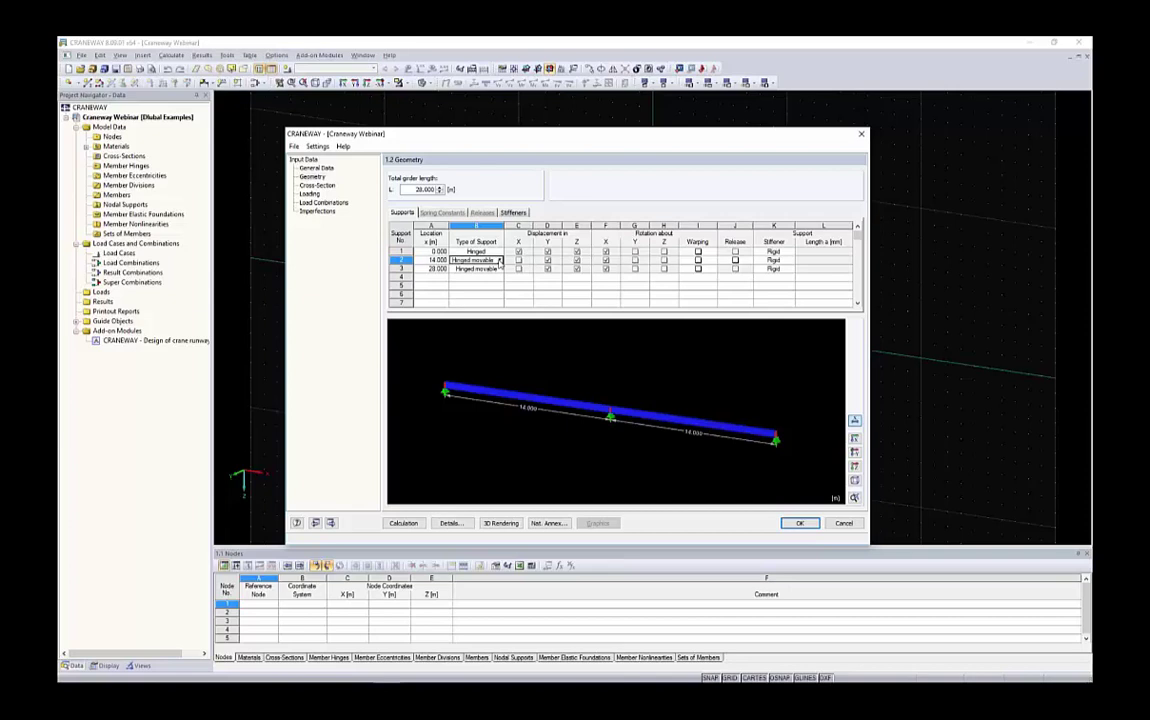
left_click(499, 260)
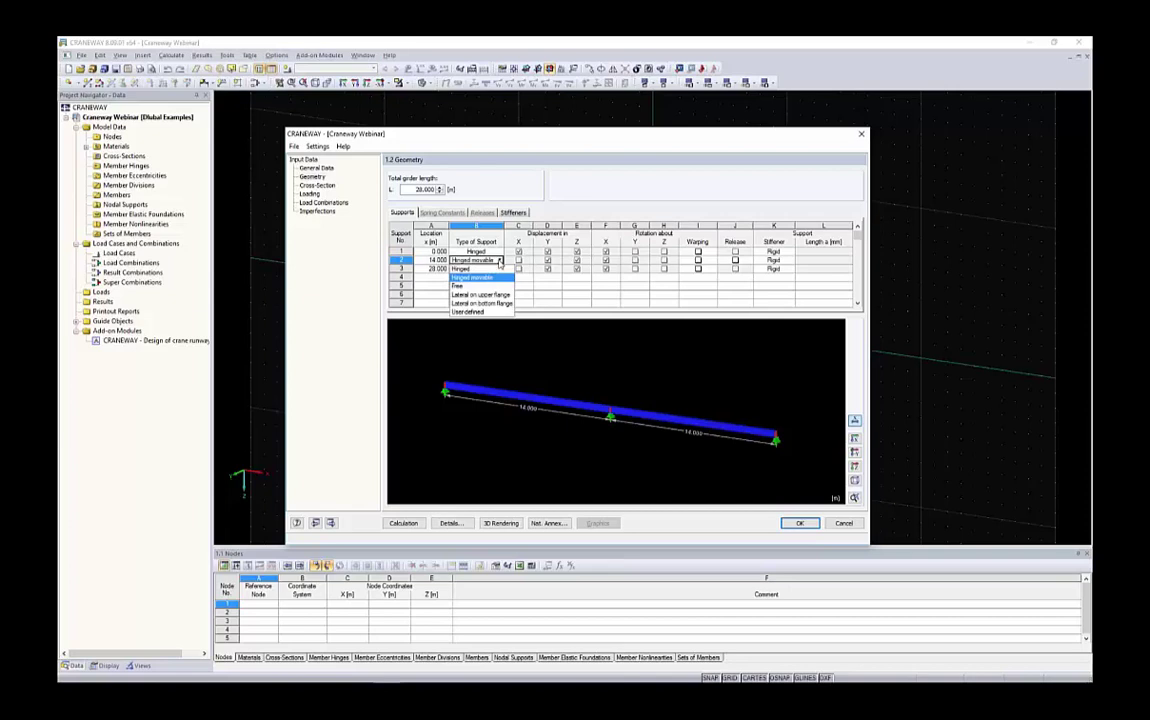
left_click(483, 313)
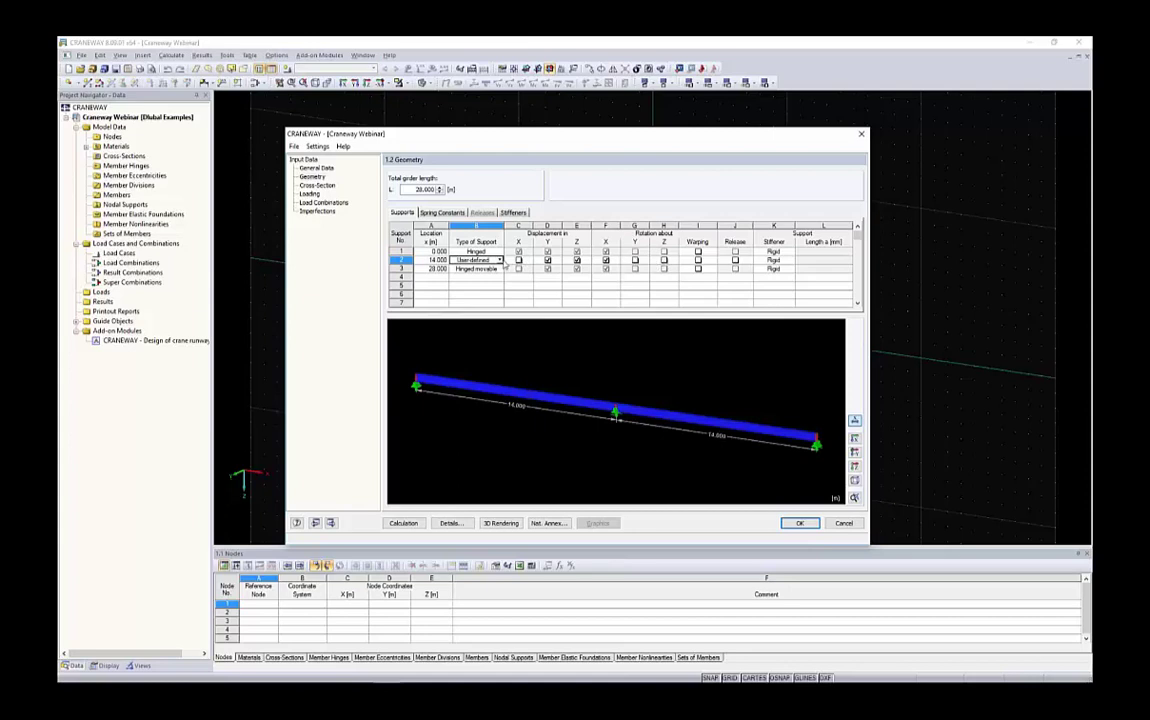
left_click(490, 260)
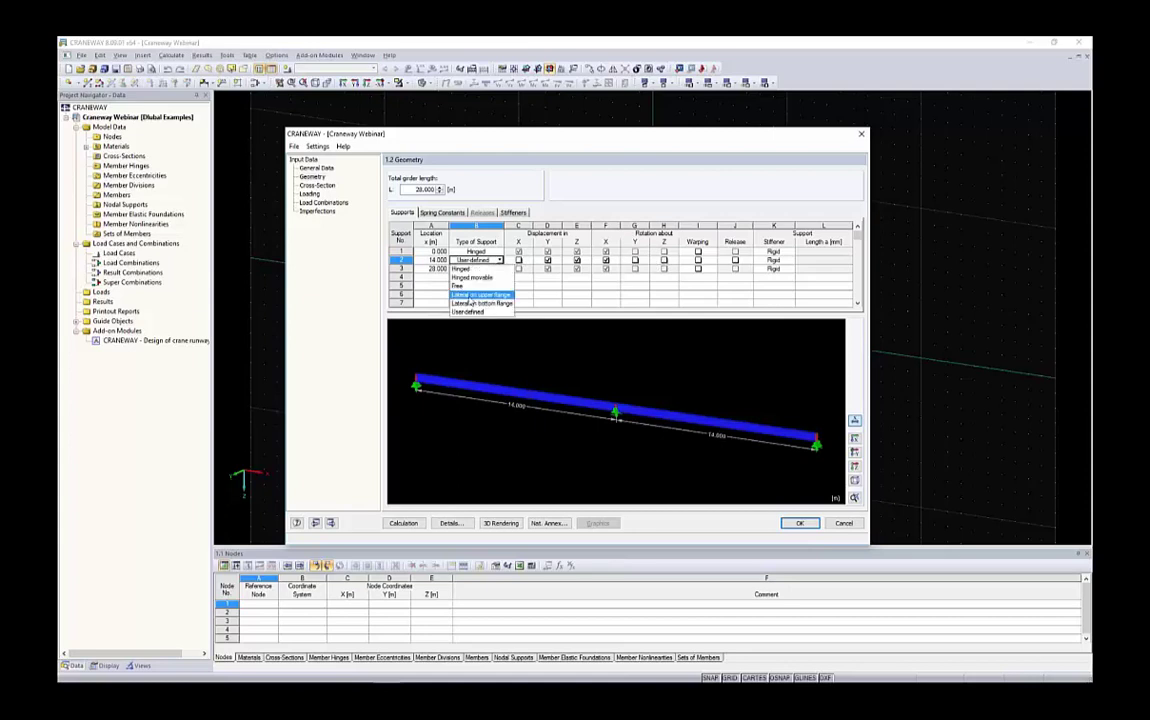
left_click(472, 296)
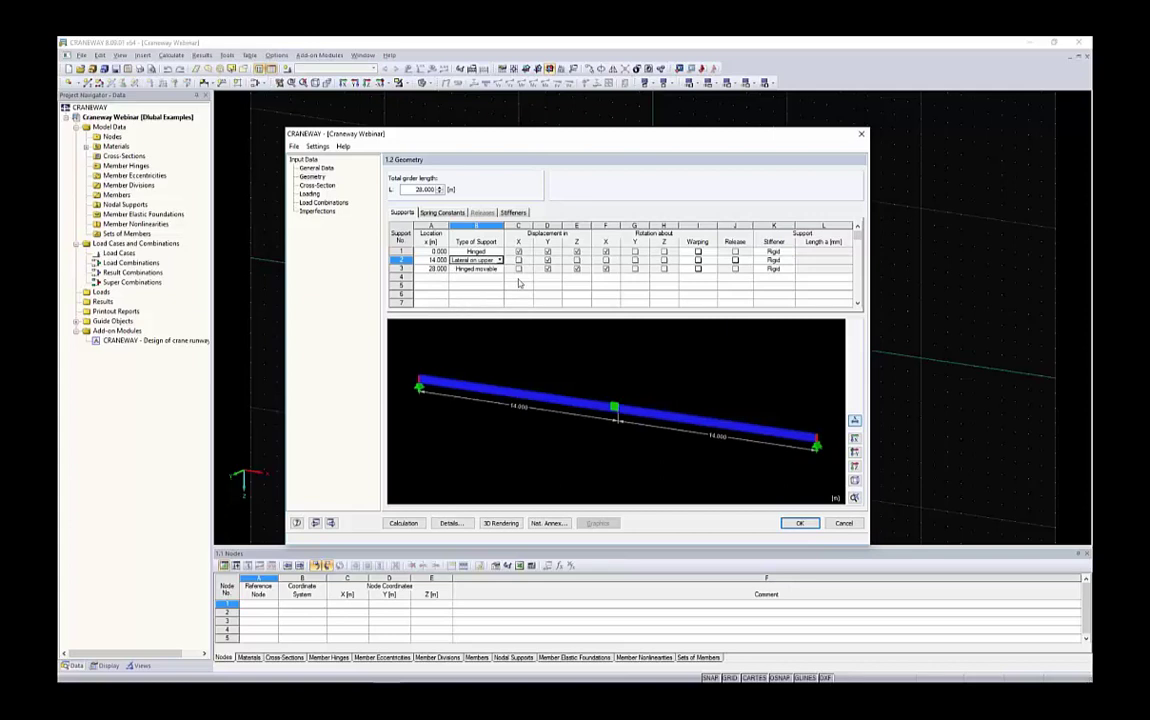
scroll(615, 405, "up", 5)
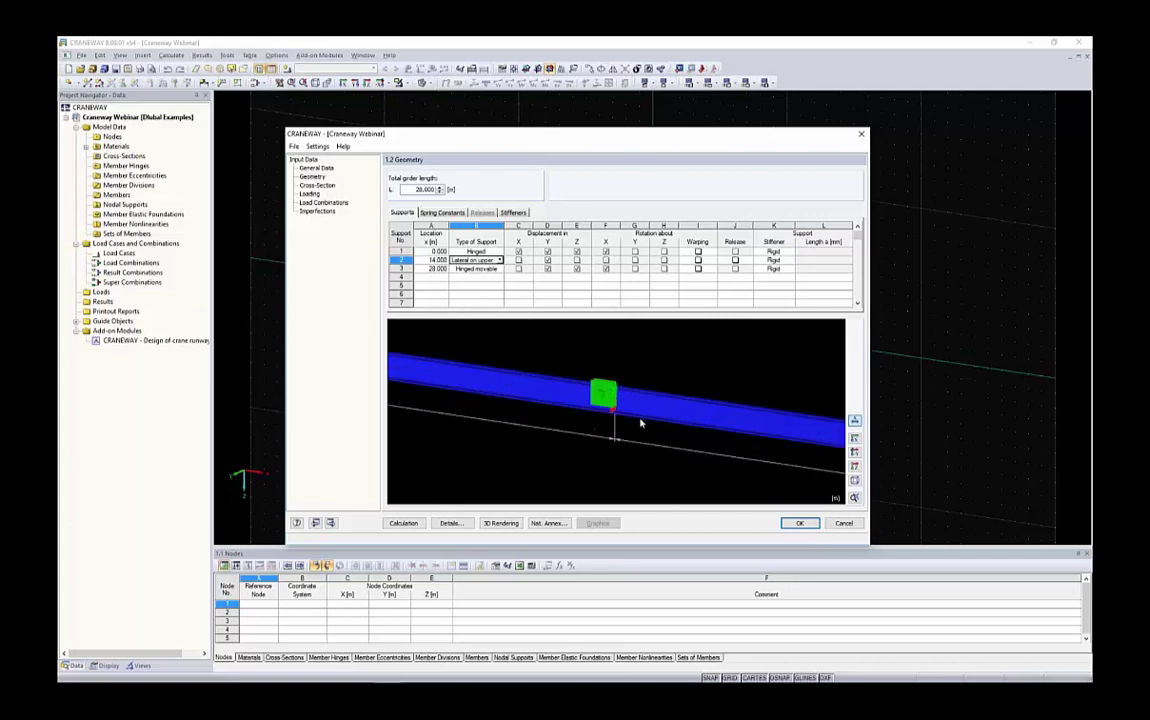
scroll(641, 424, "down", 5)
middle_click_drag(641, 424, 444, 391, "ctrl")
scroll(444, 391, "up", 4)
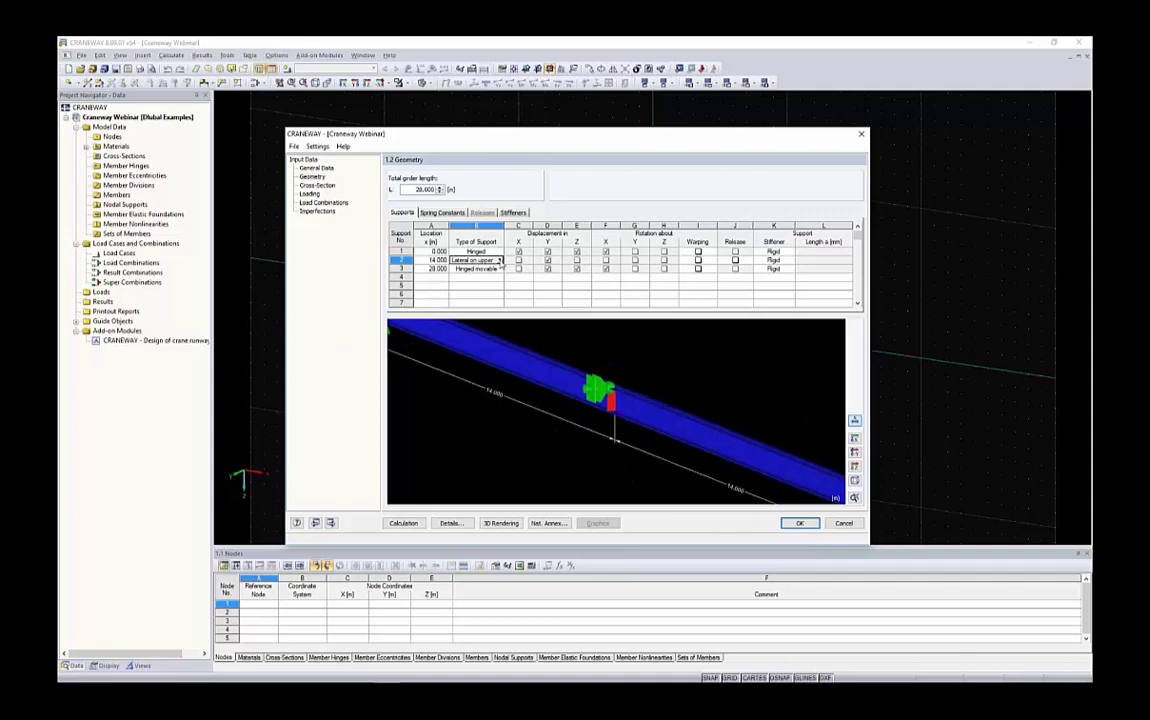
left_click(499, 261)
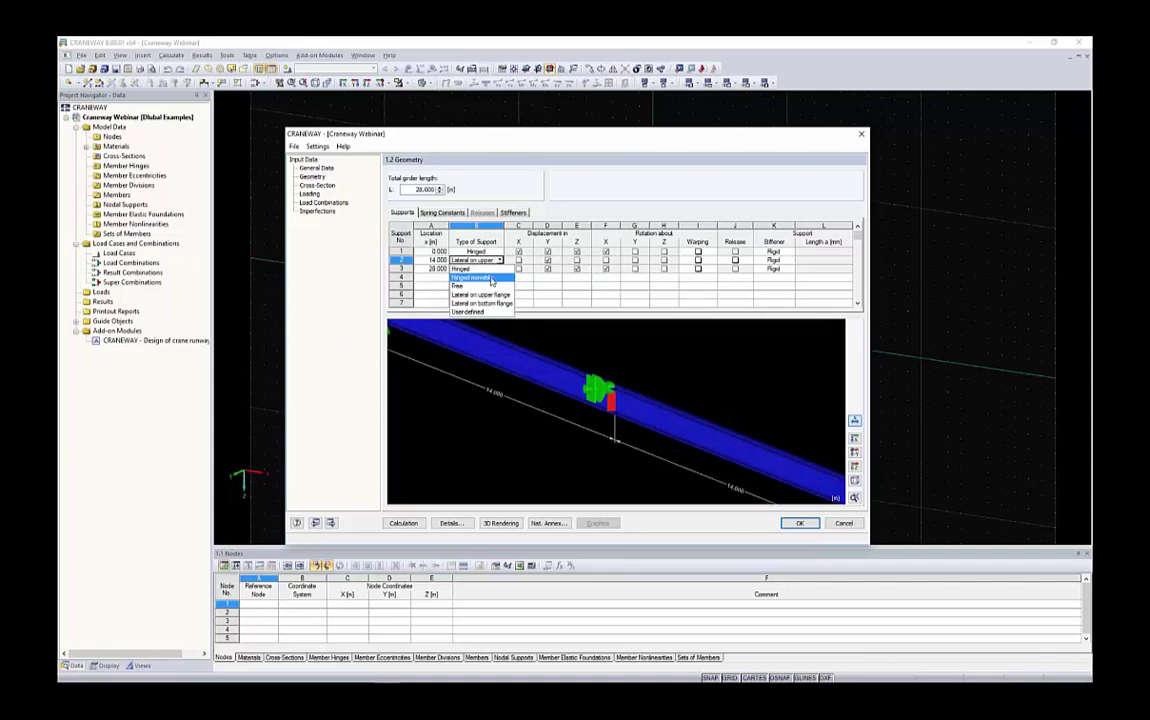
left_click(491, 278)
scroll(618, 428, "down", 1)
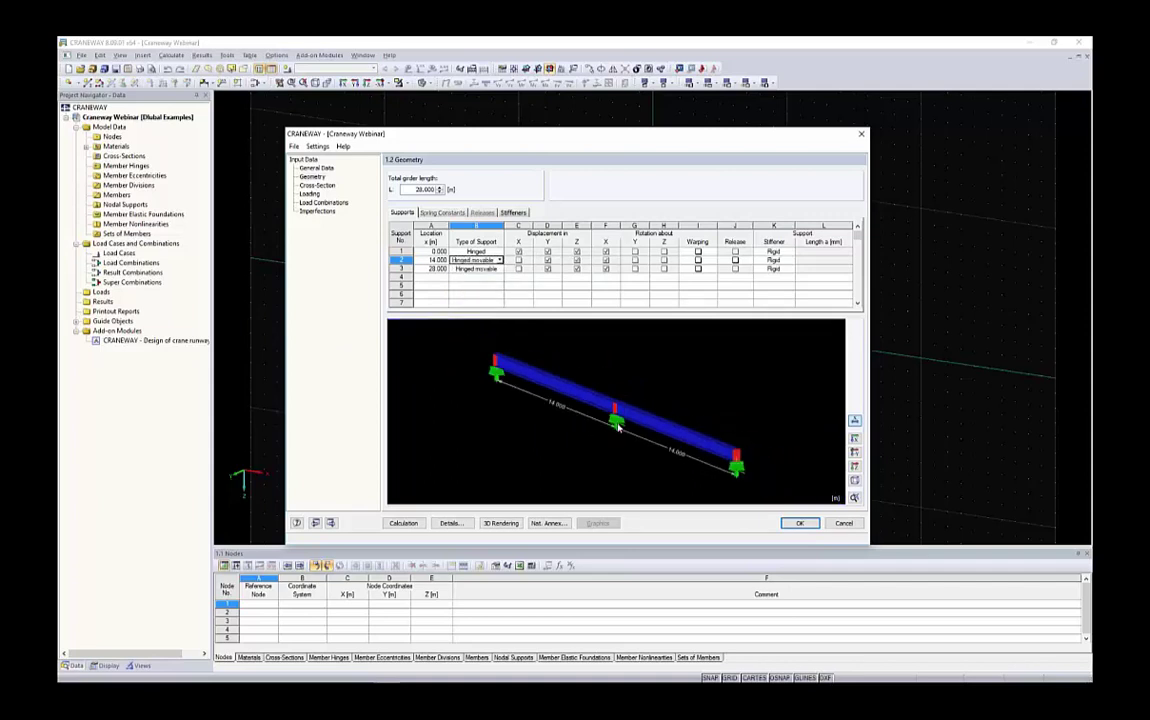
middle_click_drag(624, 395, 712, 401, "ctrl")
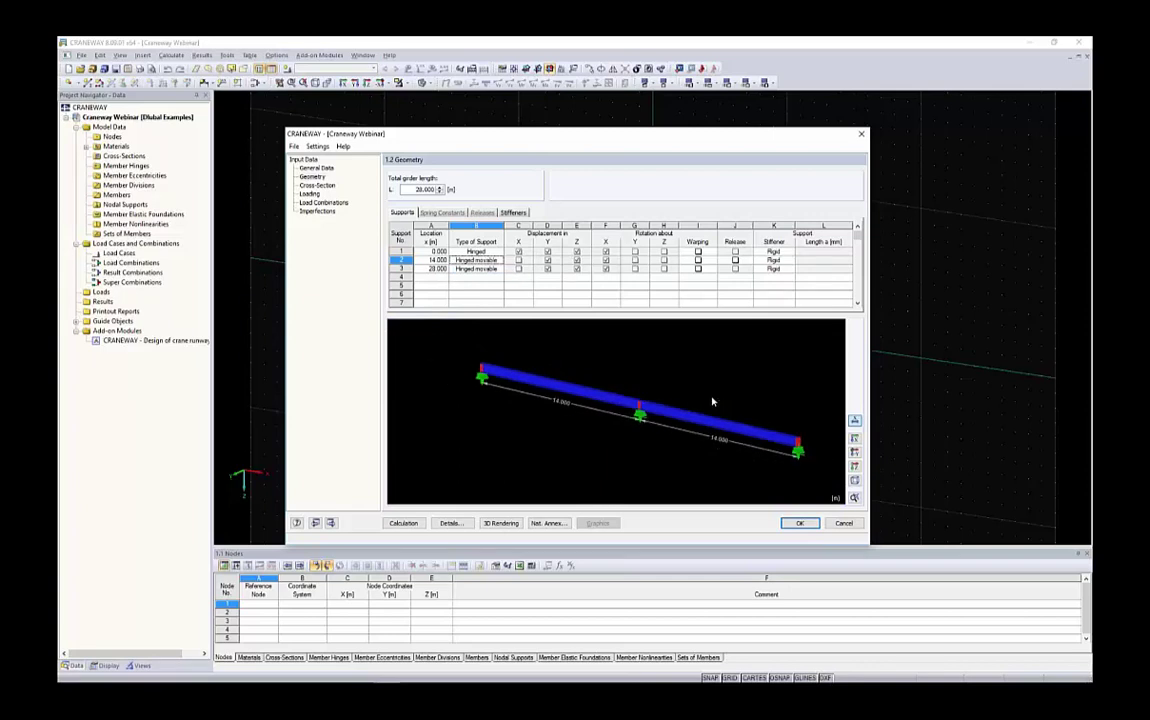
Add a release at support 2 and inspect it on the Releases tab.
left_click(736, 261)
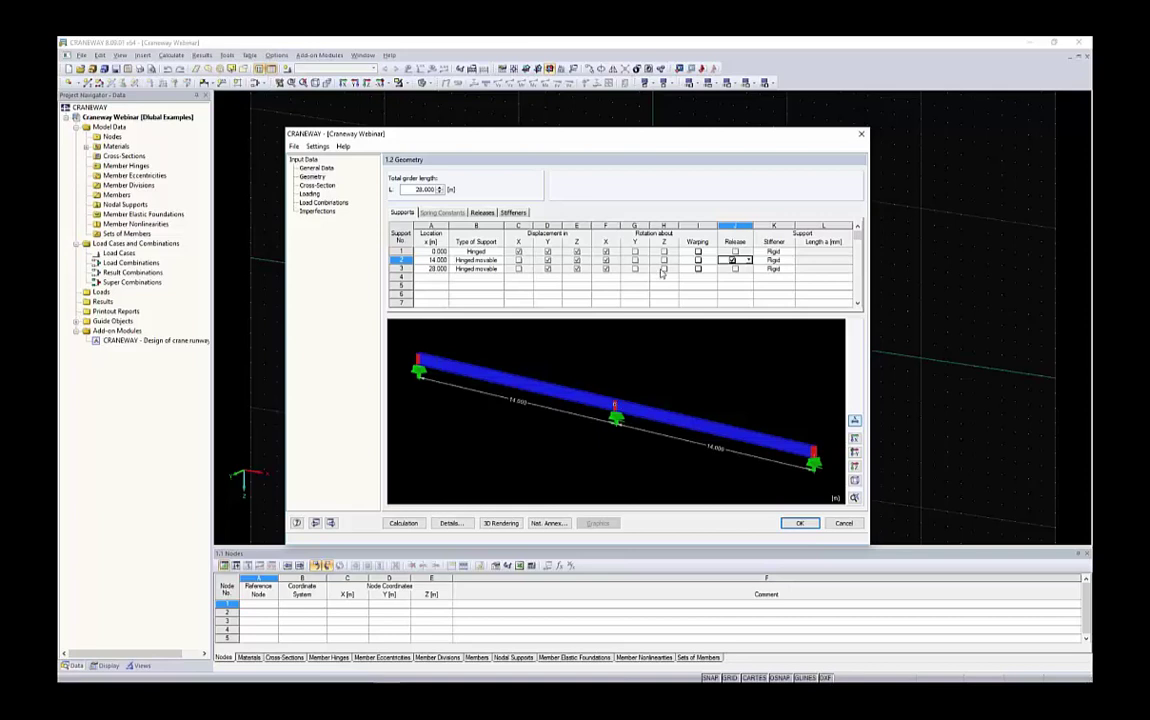
left_click(482, 212)
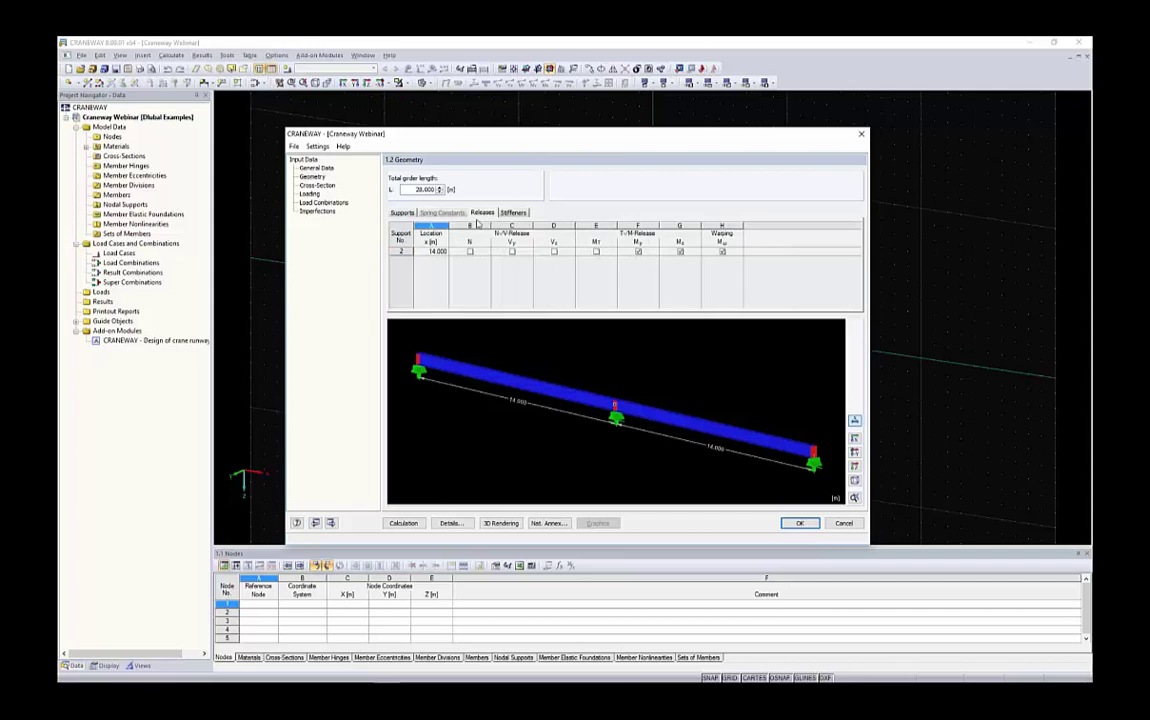
left_click_drag(432, 251, 702, 259)
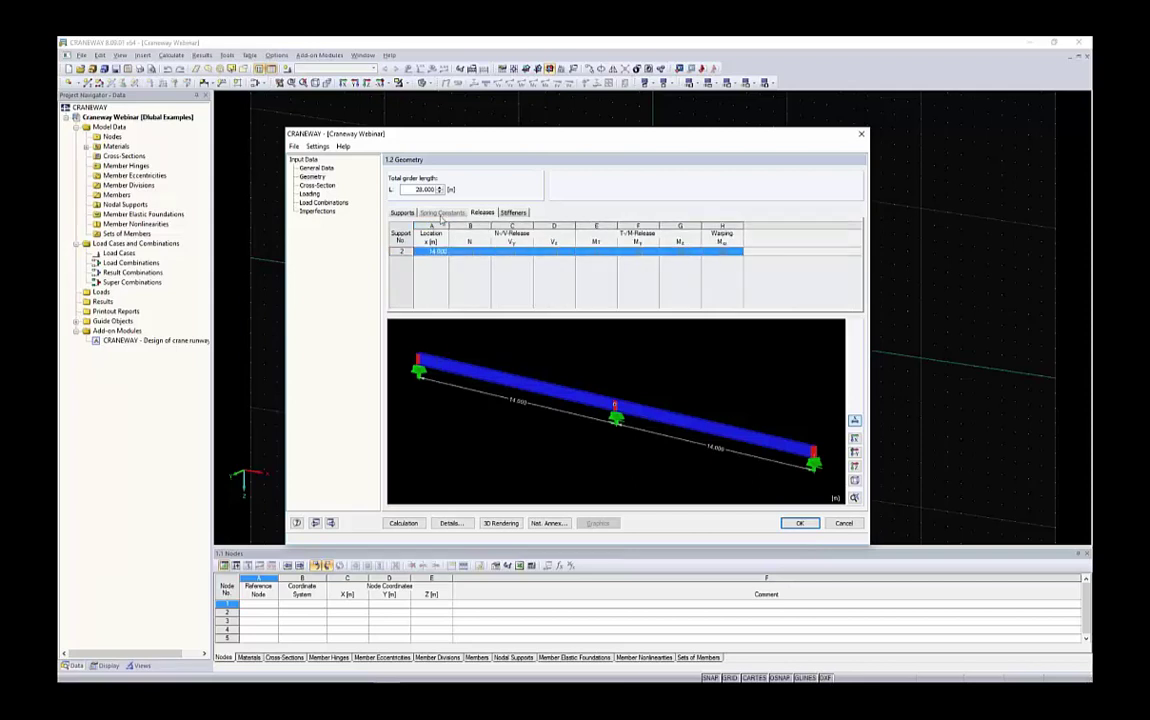
left_click(402, 213)
Make support 2 user defined and toggle its Vz shear release on and off.
left_click(490, 260)
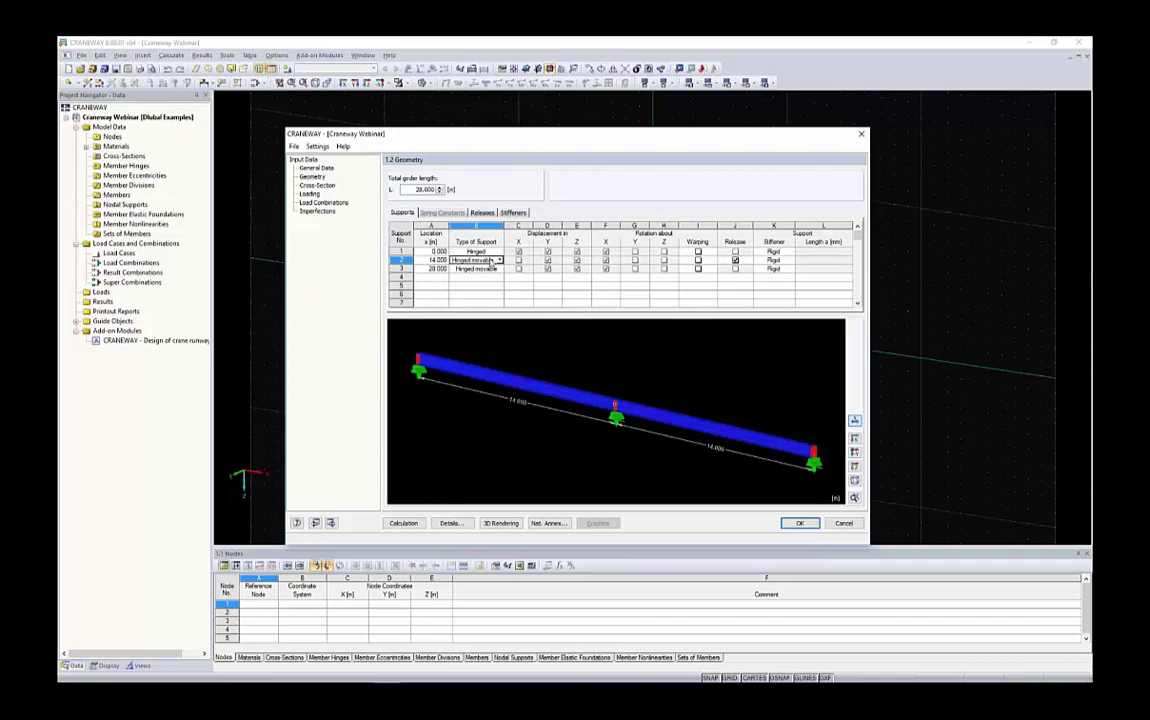
left_click(499, 260)
left_click(486, 313)
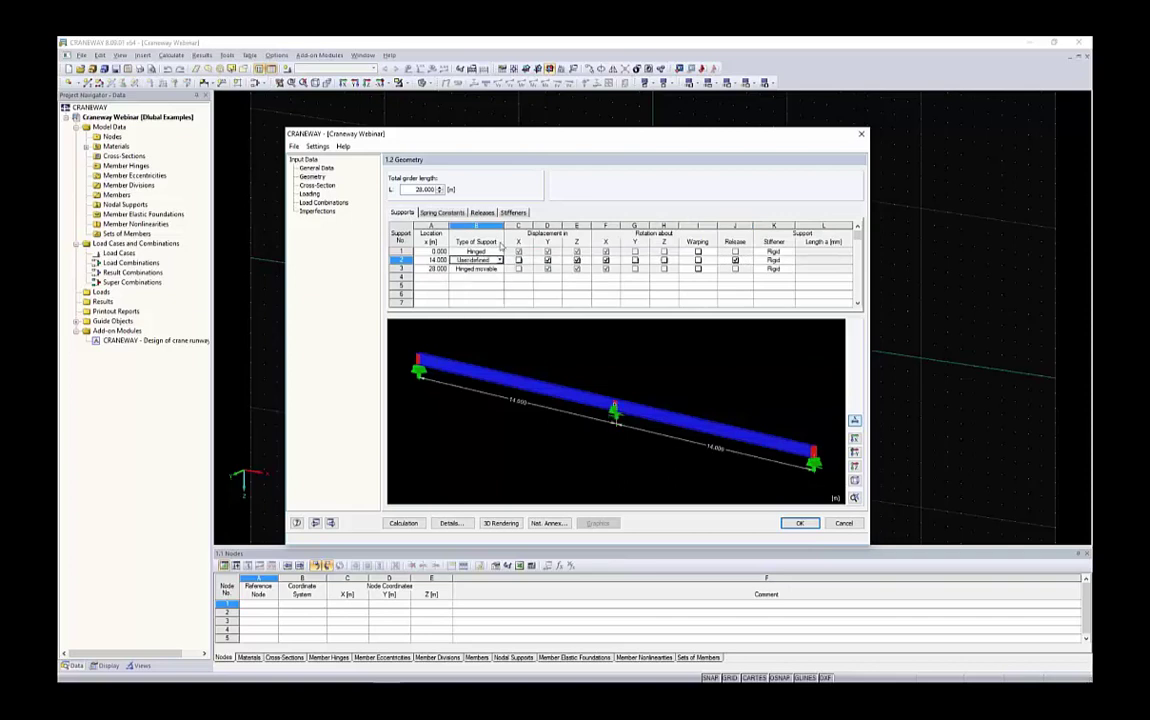
left_click(482, 213)
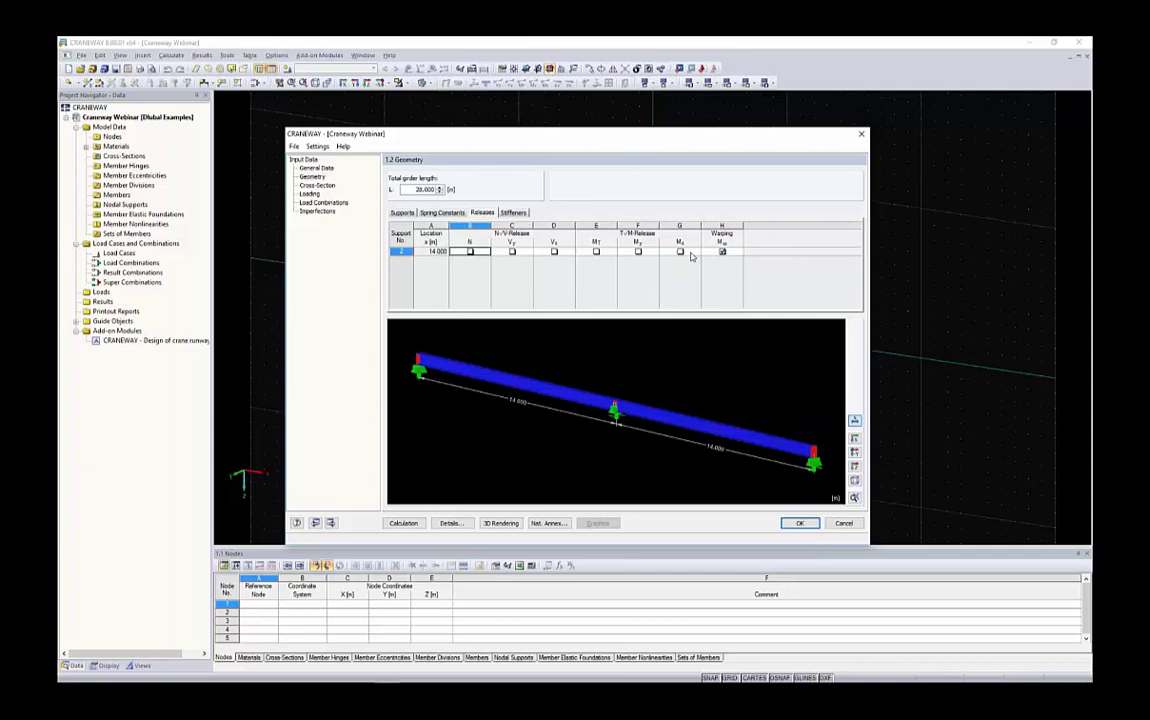
left_click(553, 251)
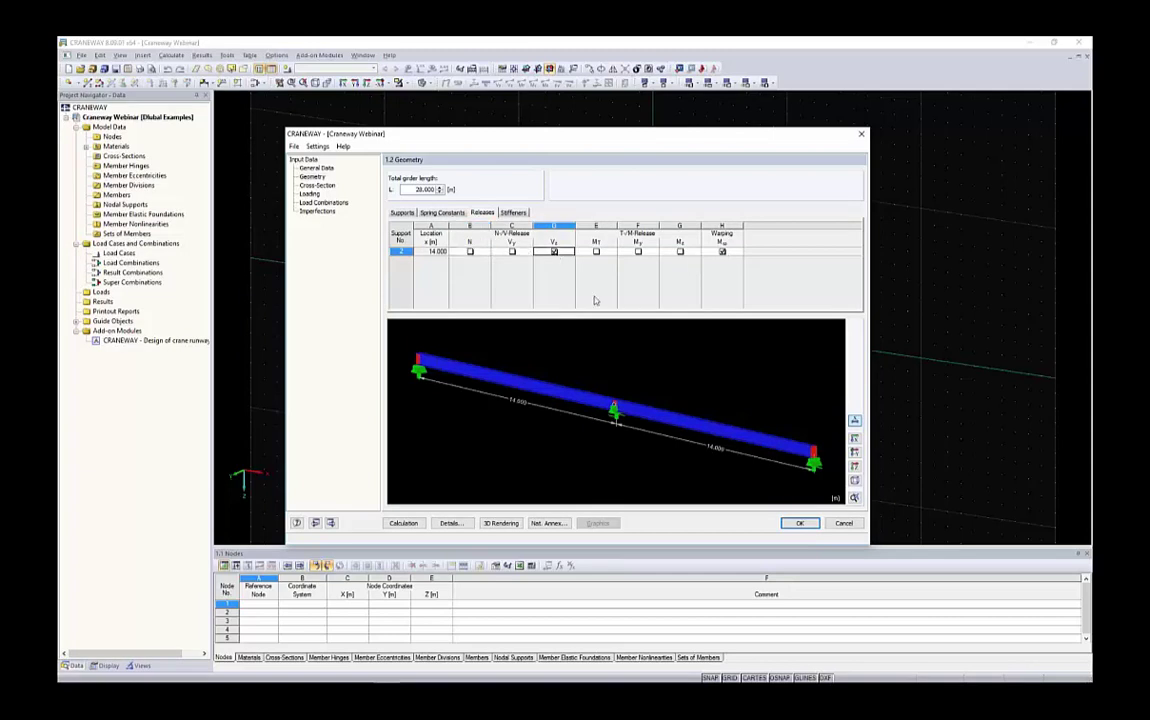
left_click(553, 251)
left_click(402, 213)
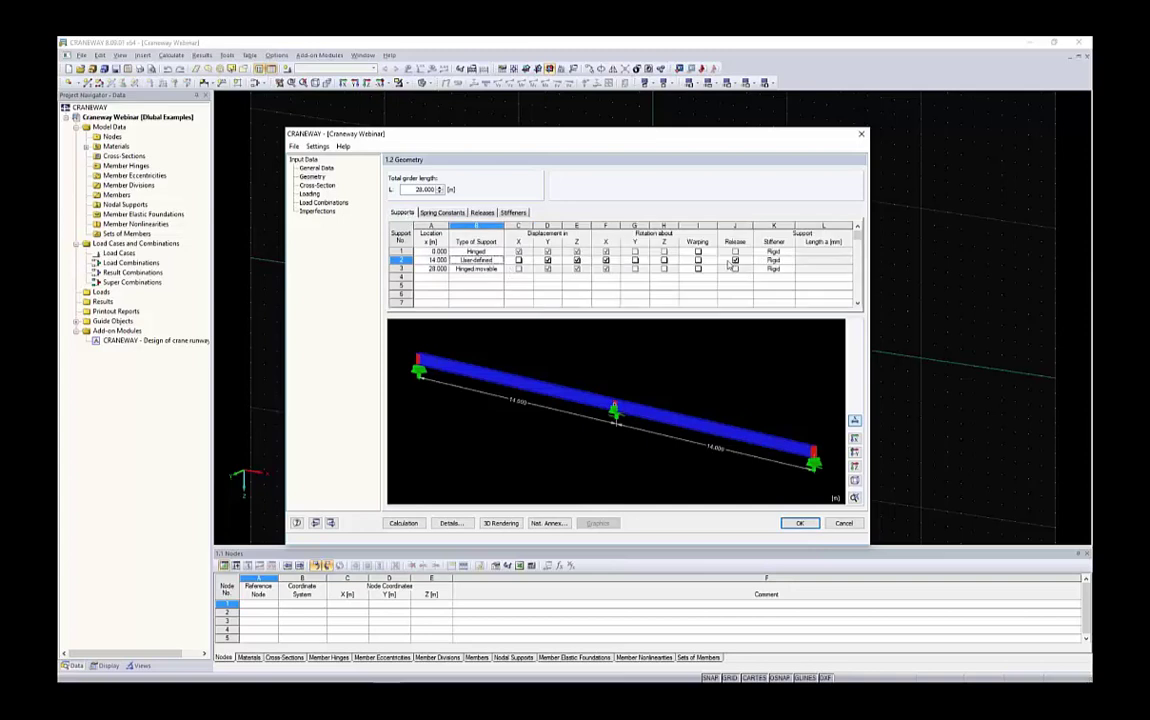
Set support 2 back to Hinged movable.
left_click(476, 260)
left_click(499, 260)
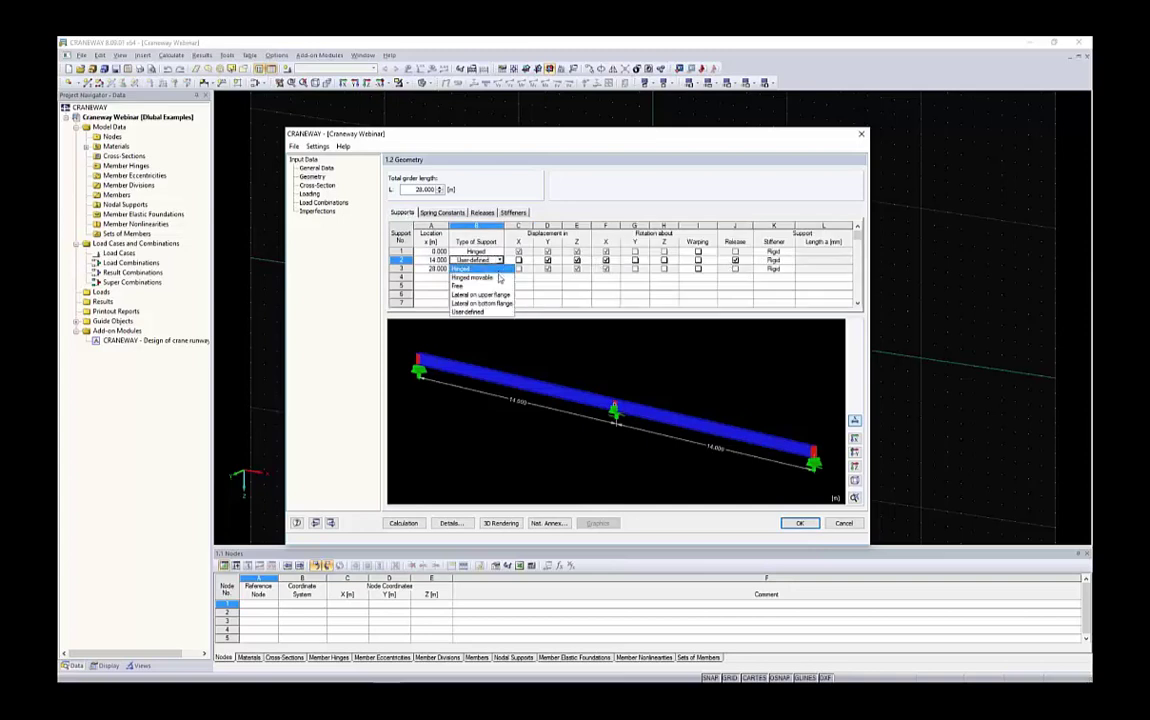
left_click(497, 277)
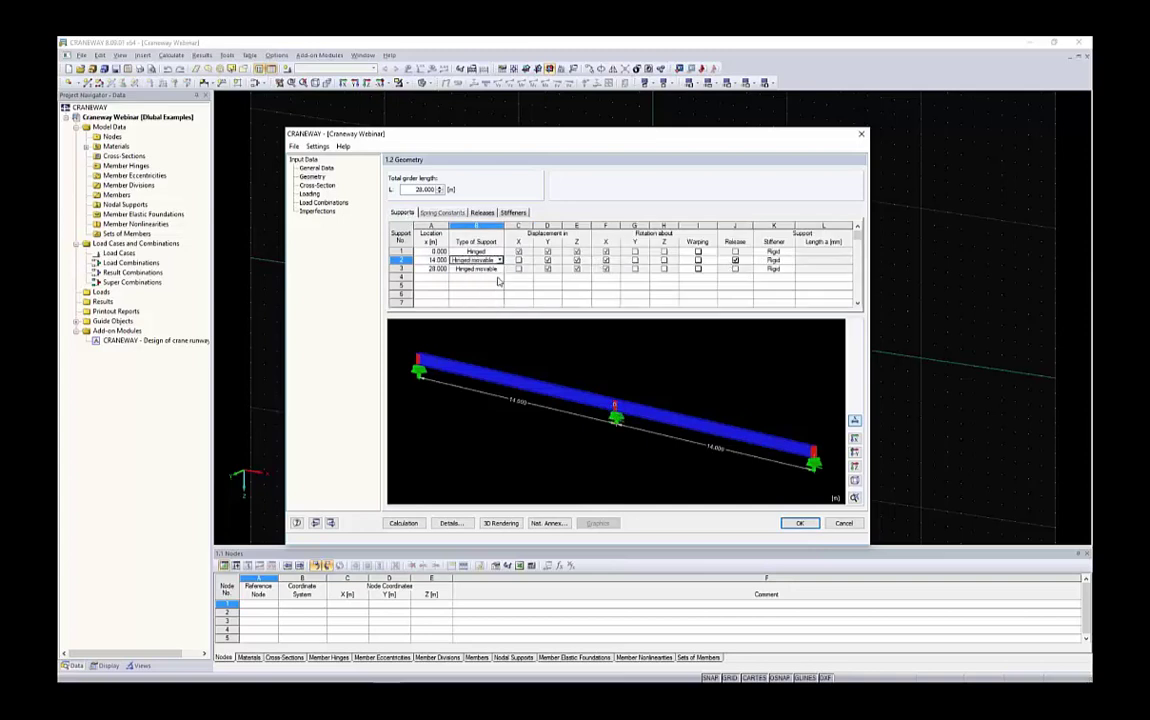
left_click(707, 262)
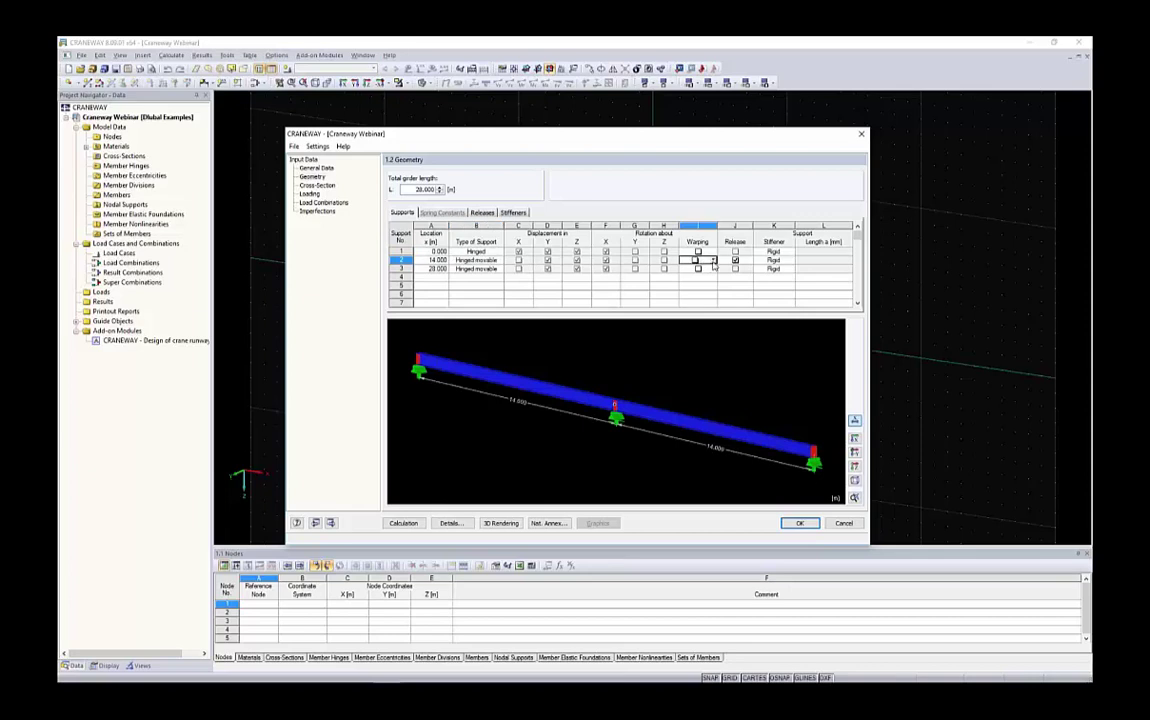
Try support 2's warping options, switching it from restrained to a spring.
left_click(713, 262)
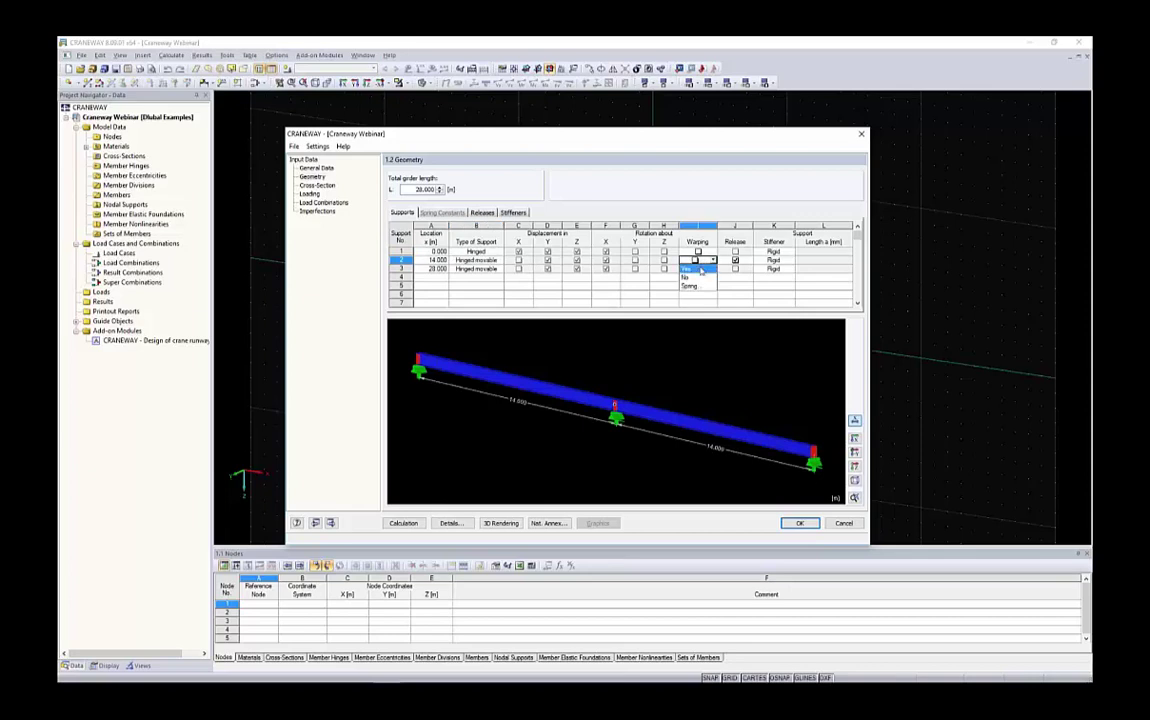
left_click(700, 270)
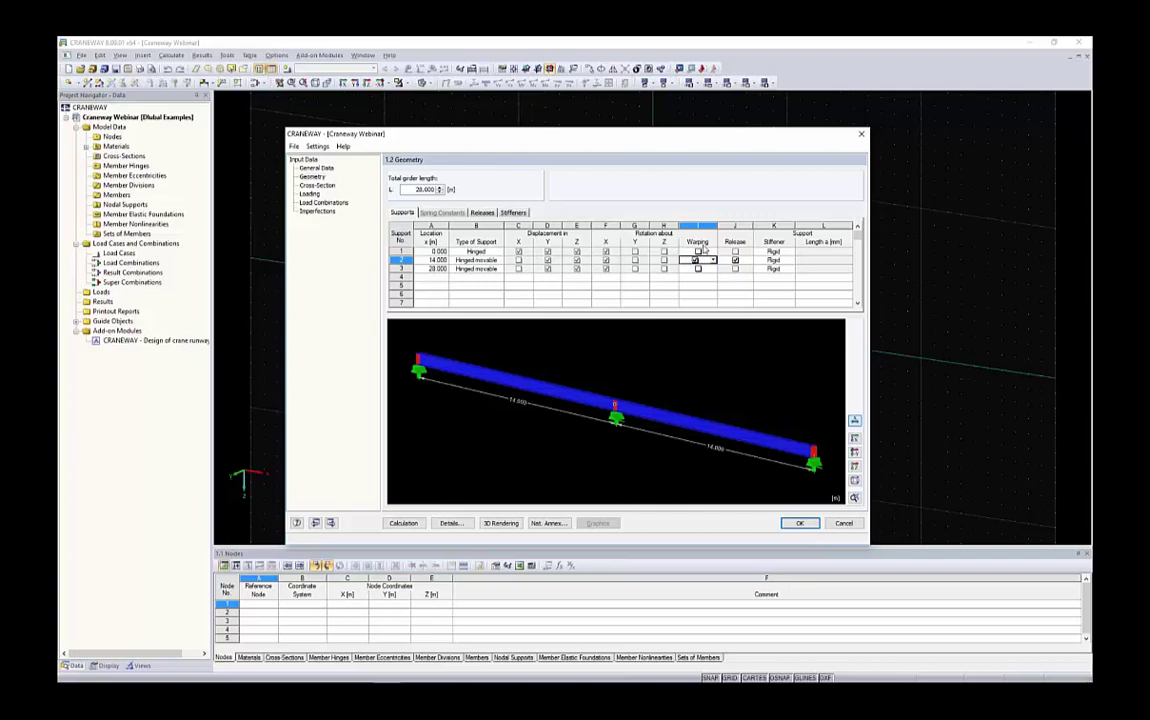
left_click(697, 260)
left_click(440, 213)
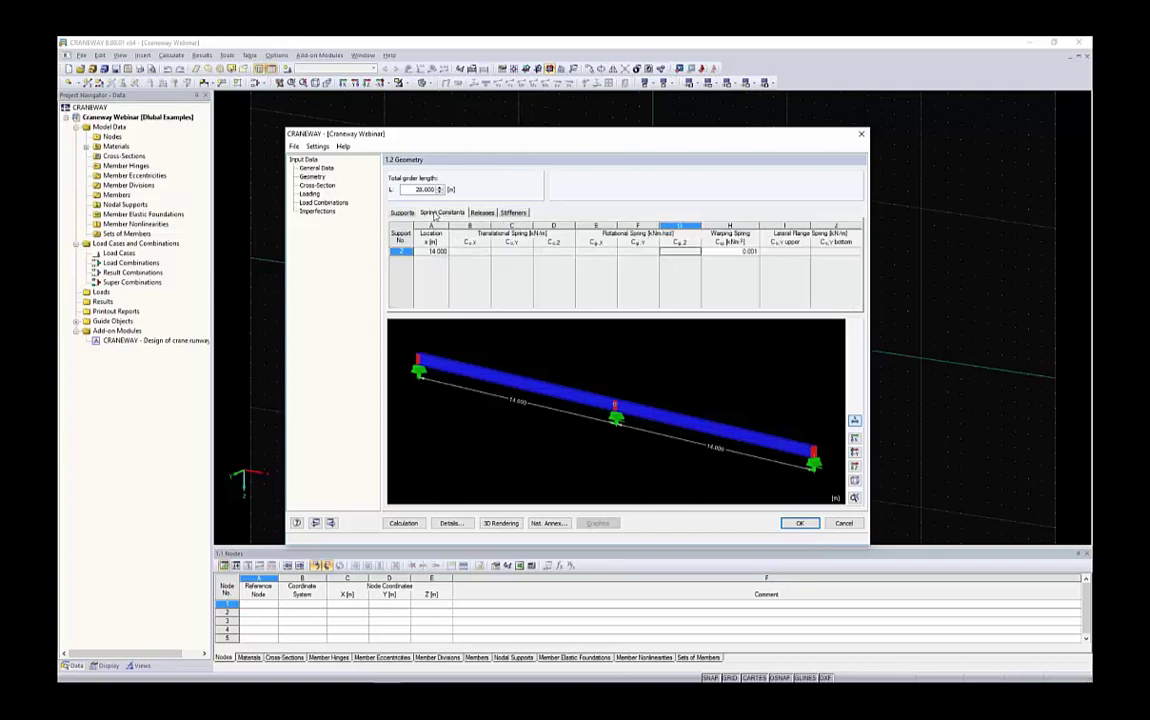
Cancel the warping spring calculator and set the middle support's warping to Yes.
left_click(716, 252)
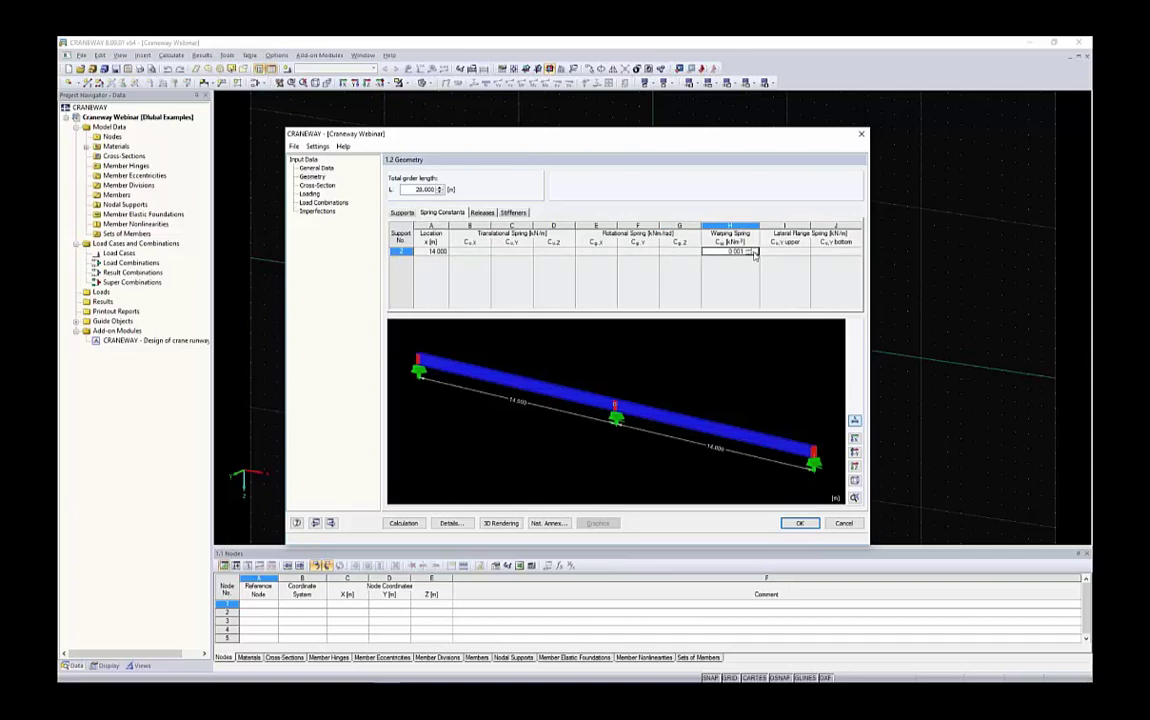
left_click(754, 253)
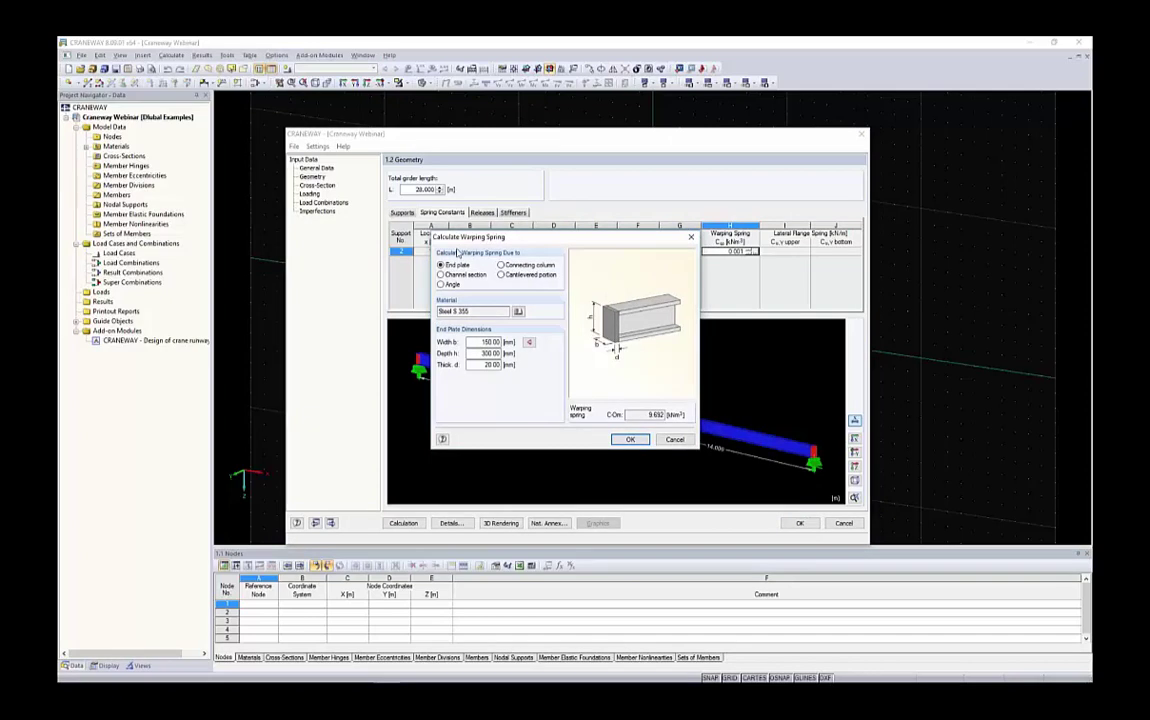
left_click(675, 439)
left_click(401, 212)
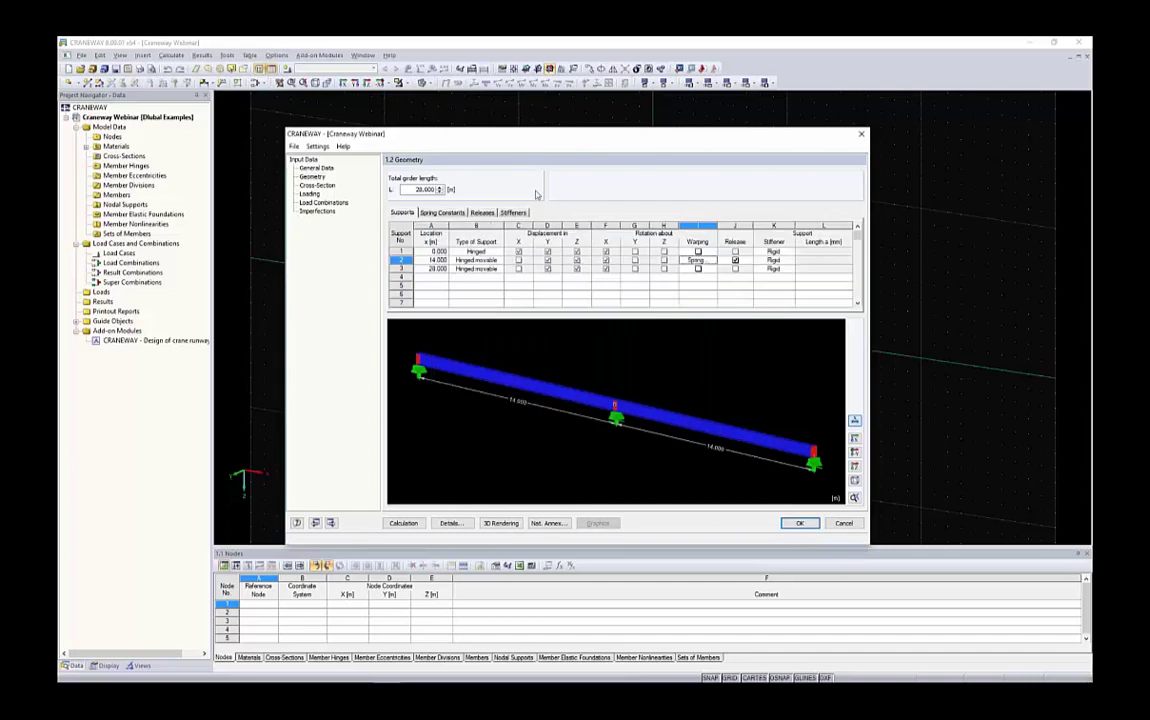
left_click(712, 260)
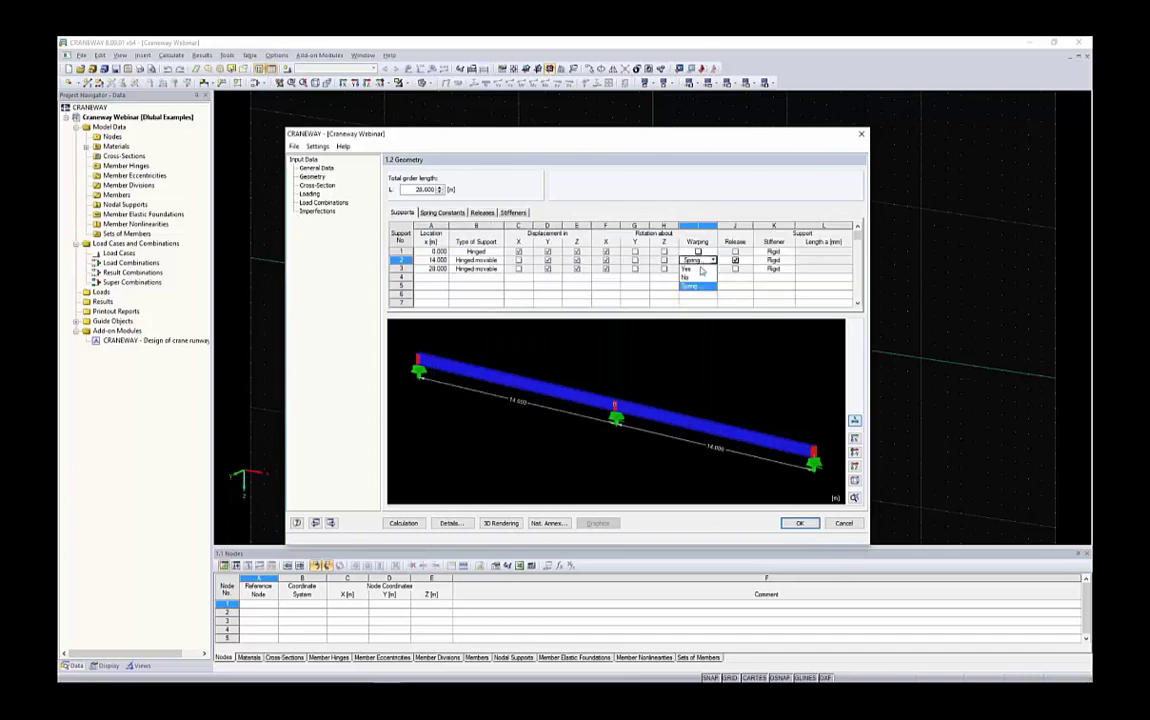
left_click(697, 268)
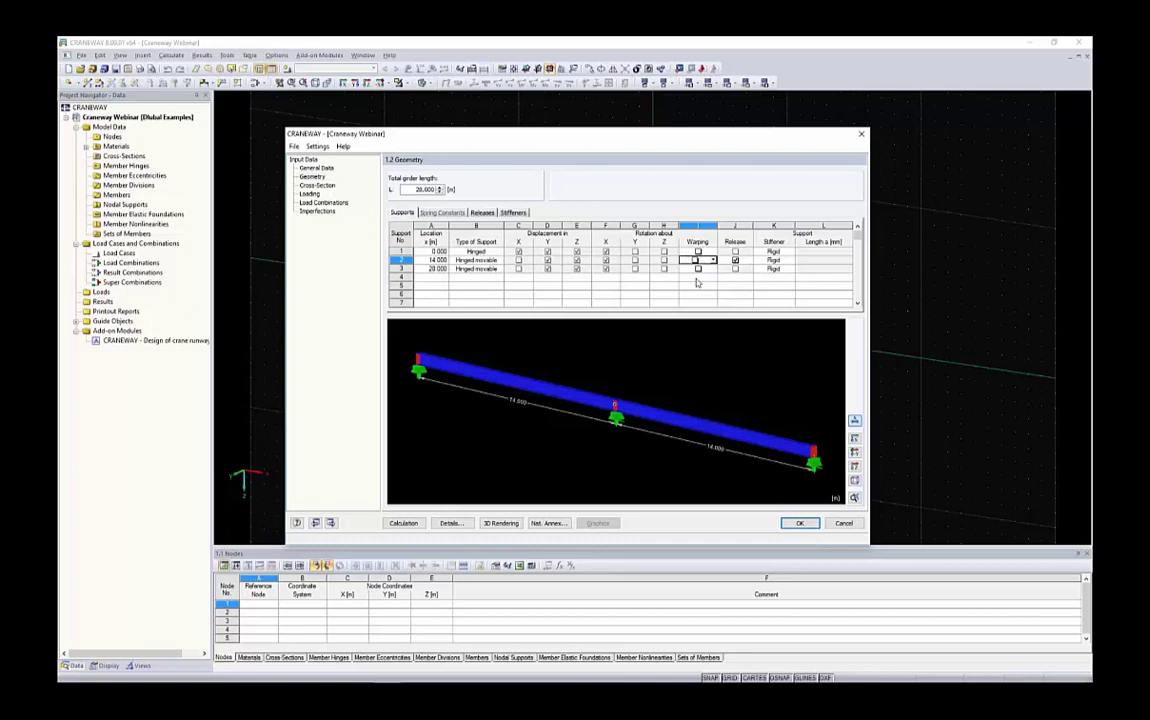
Give both 14 m spans 6 intermediate stiffener panels.
left_click(514, 213)
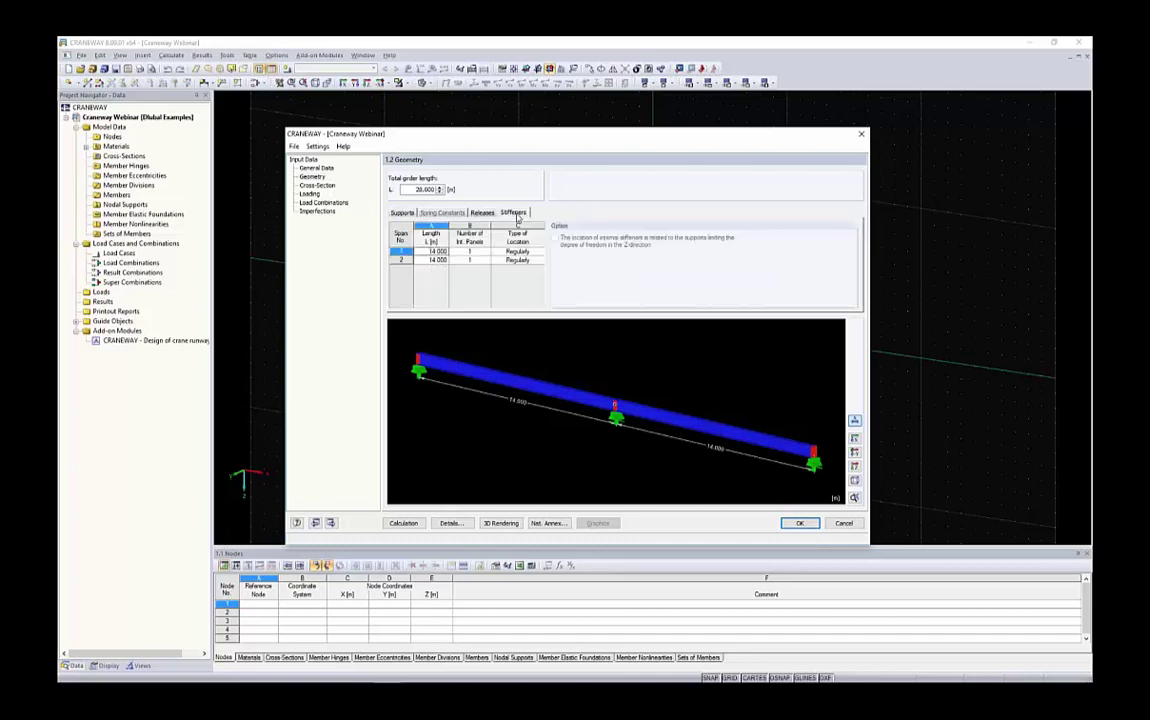
scroll(428, 376, "up", 5)
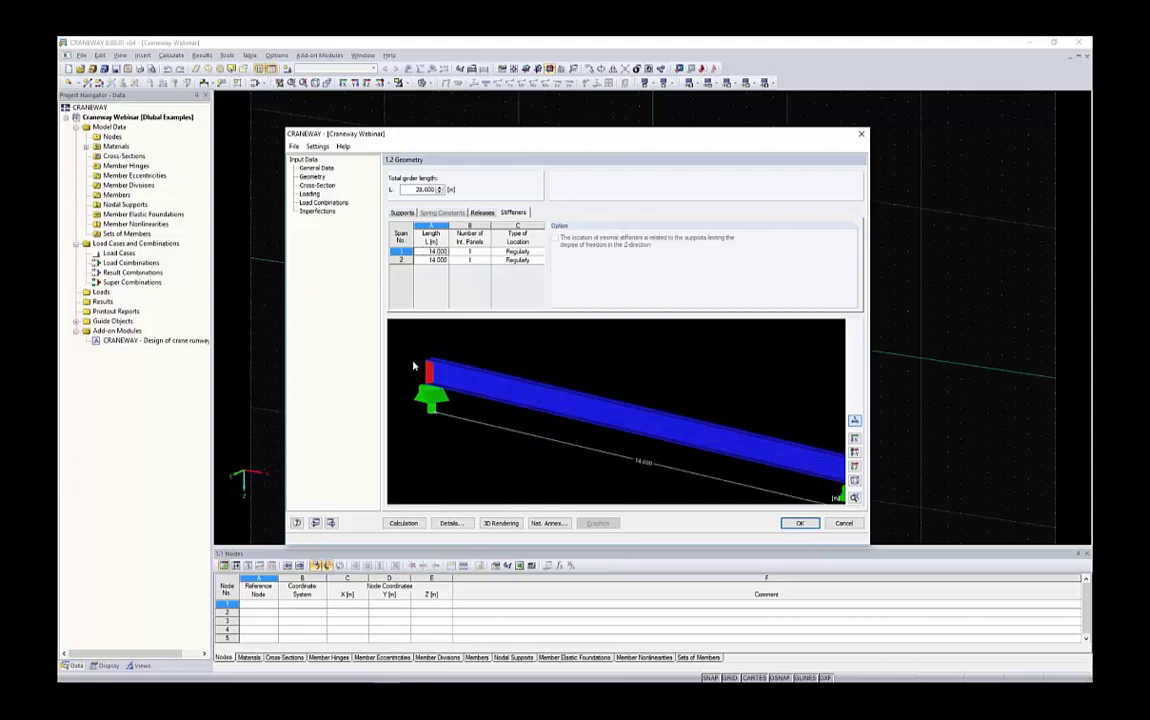
scroll(478, 392, "down", 6)
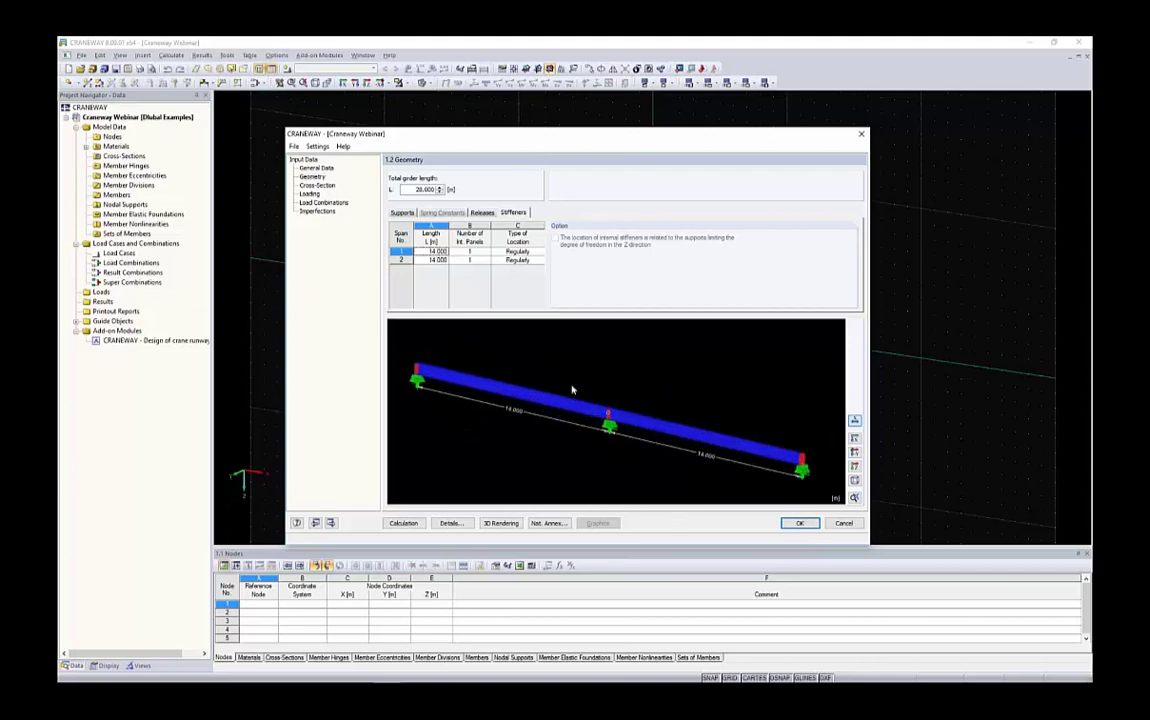
left_click(471, 251)
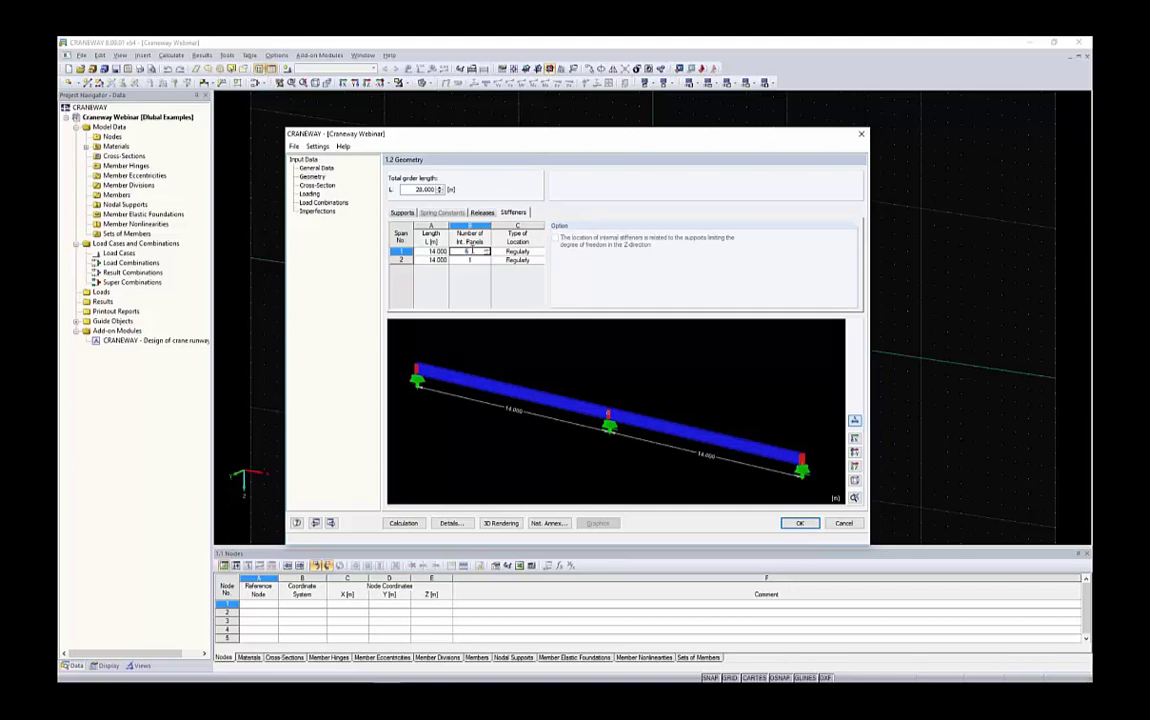
key("Tab")
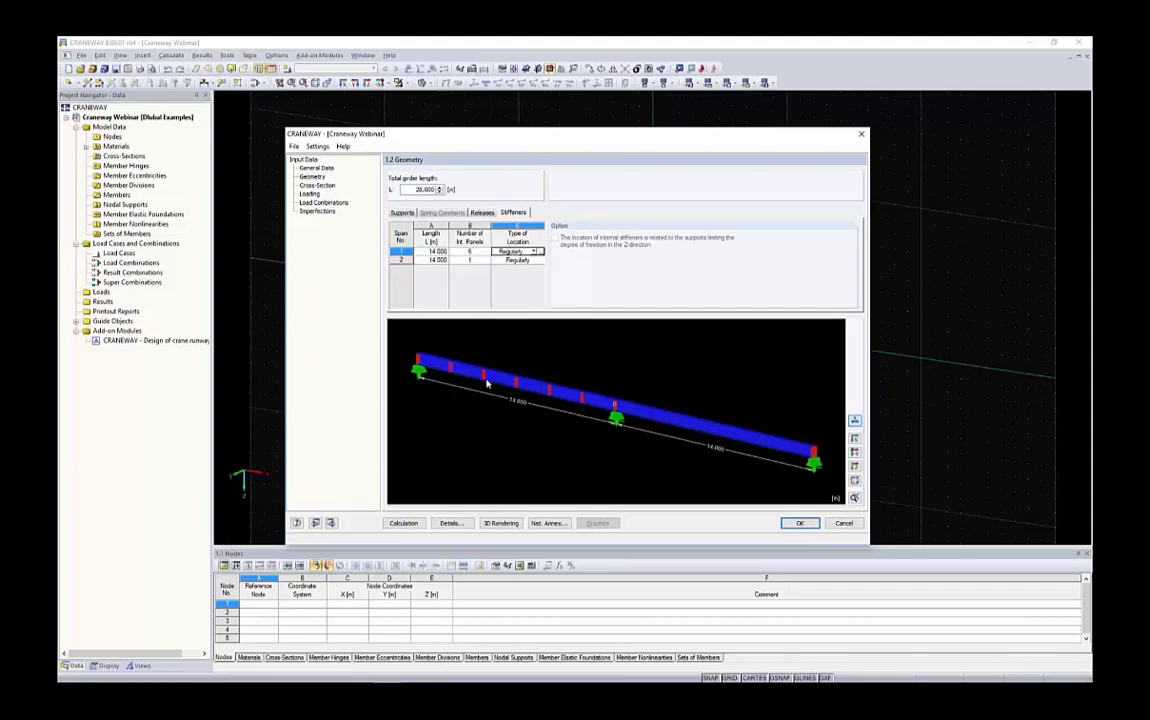
left_click(483, 260)
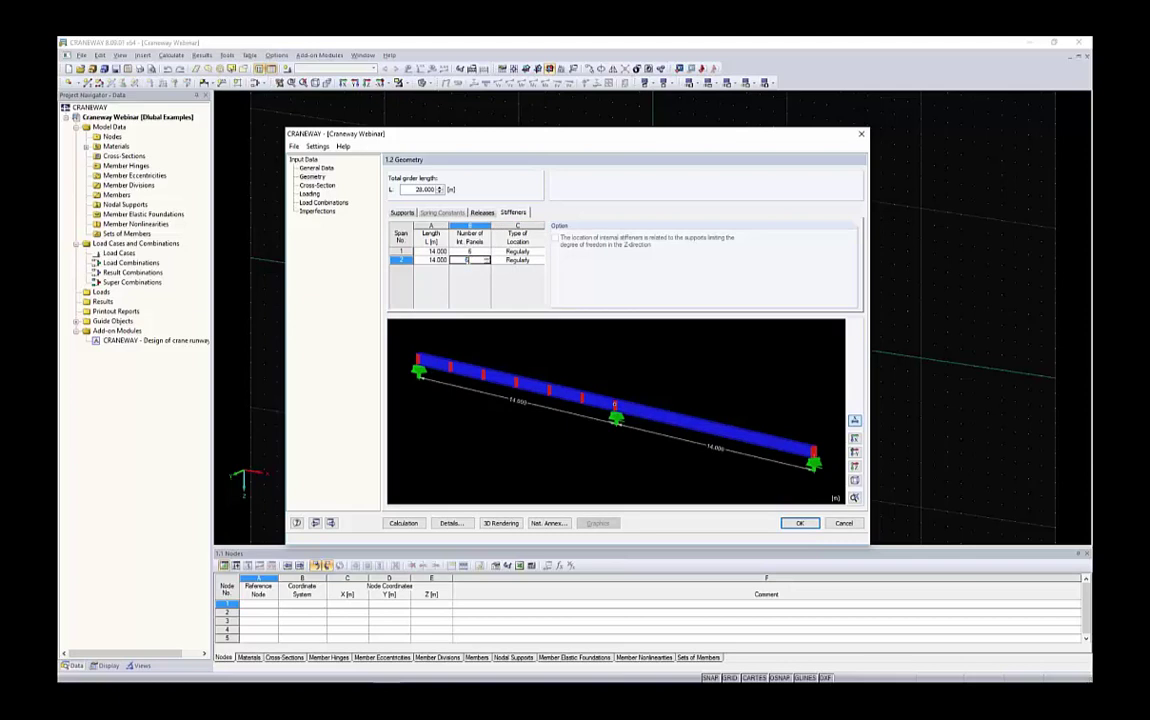
left_click(517, 251)
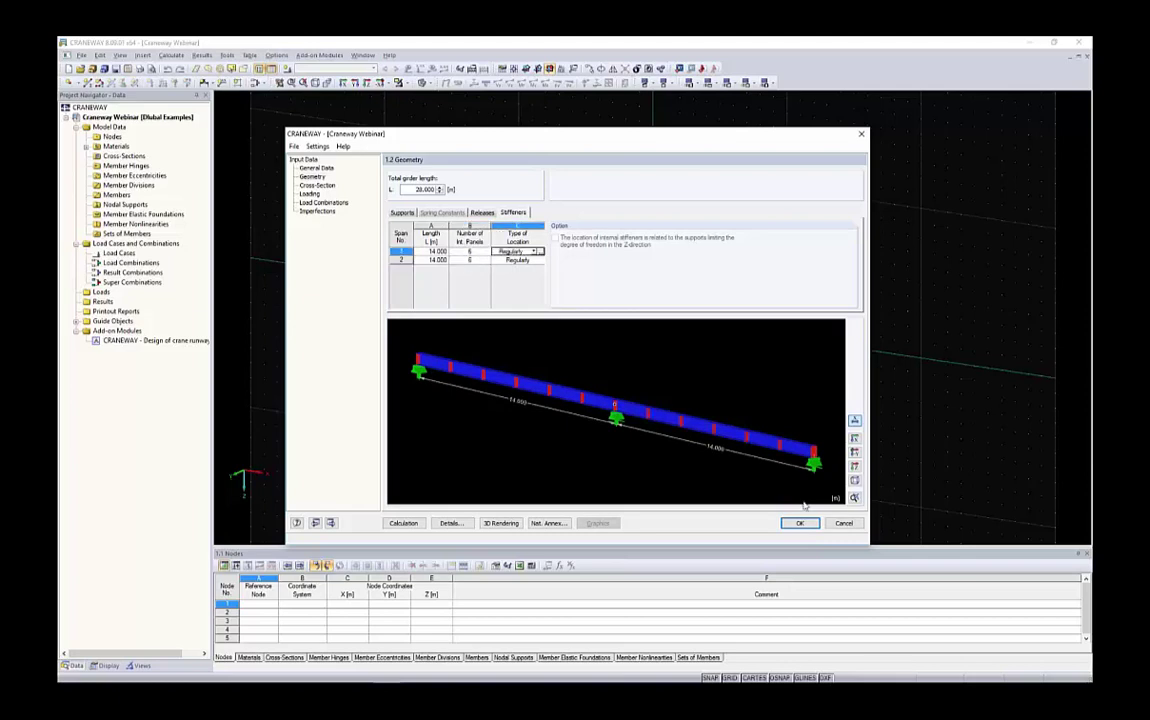
Try user-defined stiffener positions for span 1, then keep regular spacing.
left_click(537, 251)
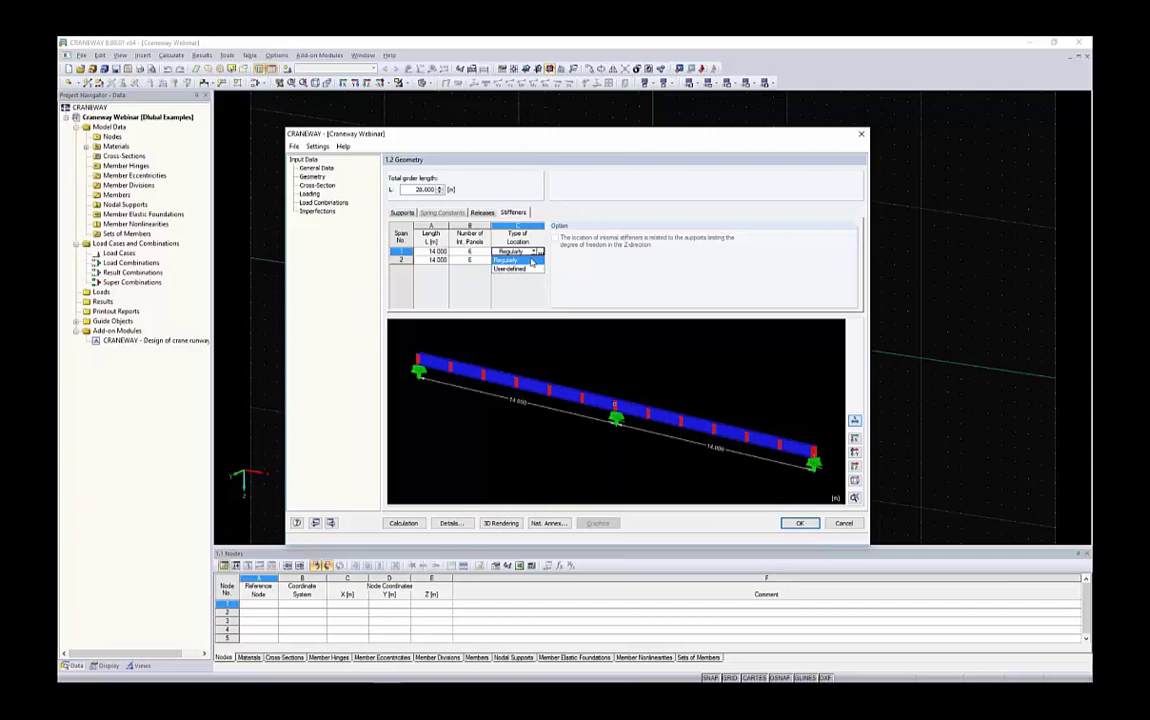
left_click(512, 268)
scroll(557, 350, "down", 1)
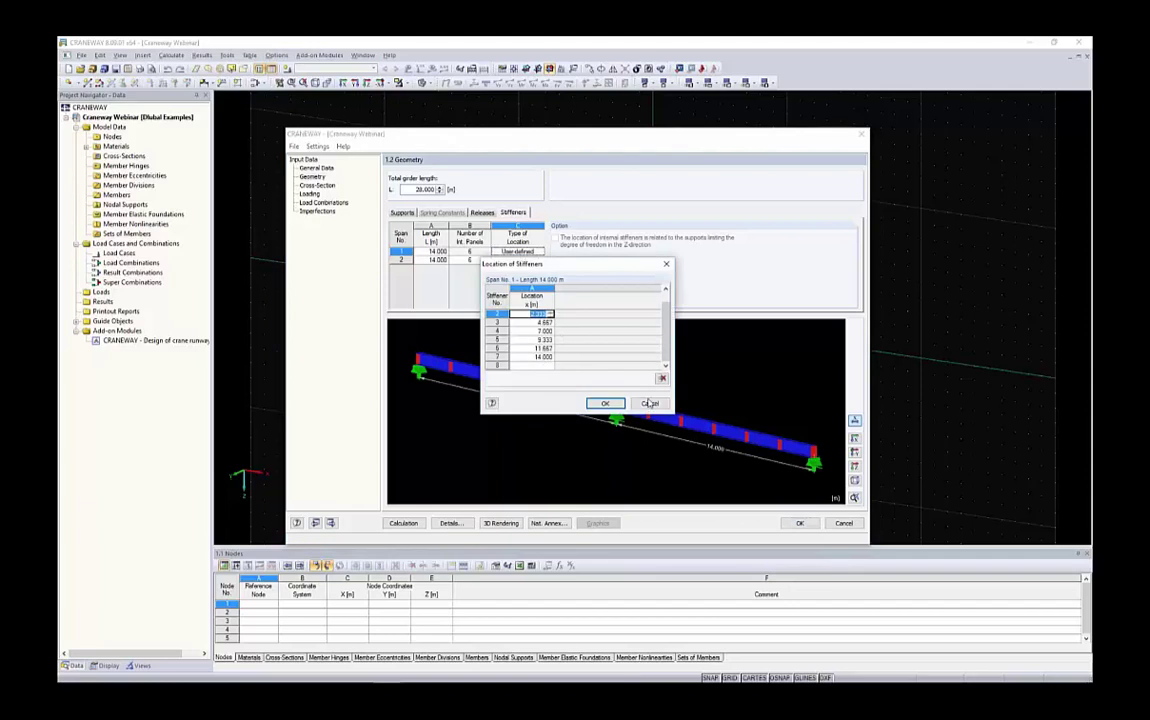
left_click(605, 403)
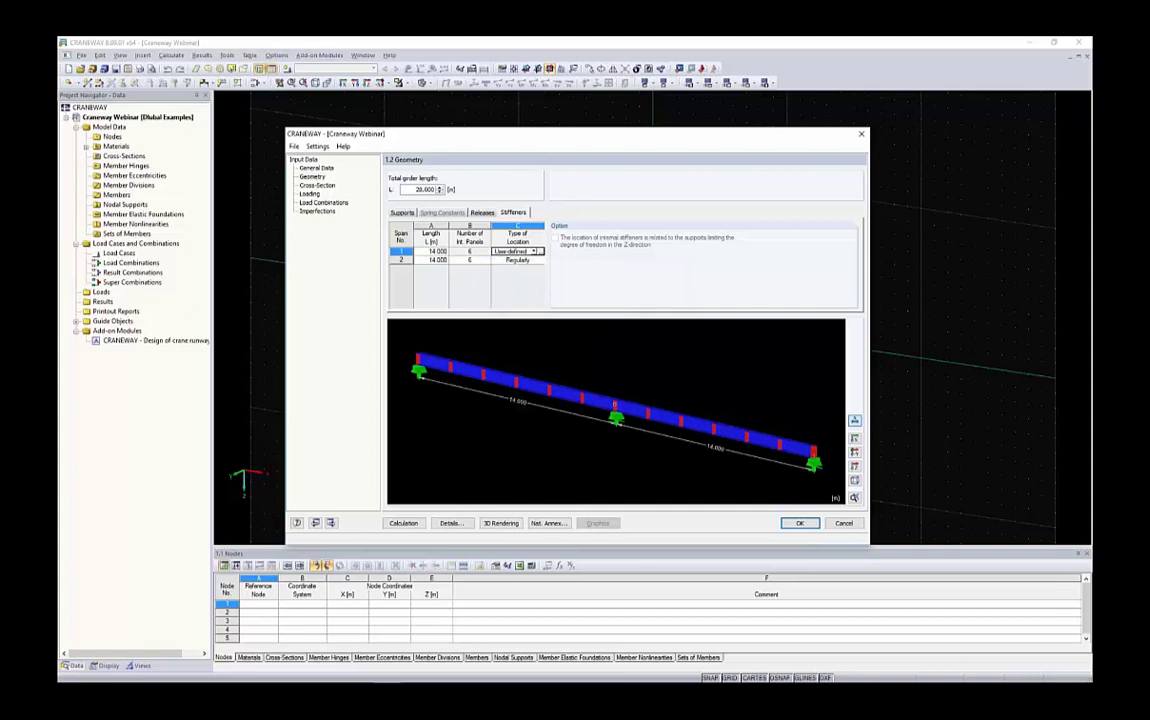
left_click(491, 257)
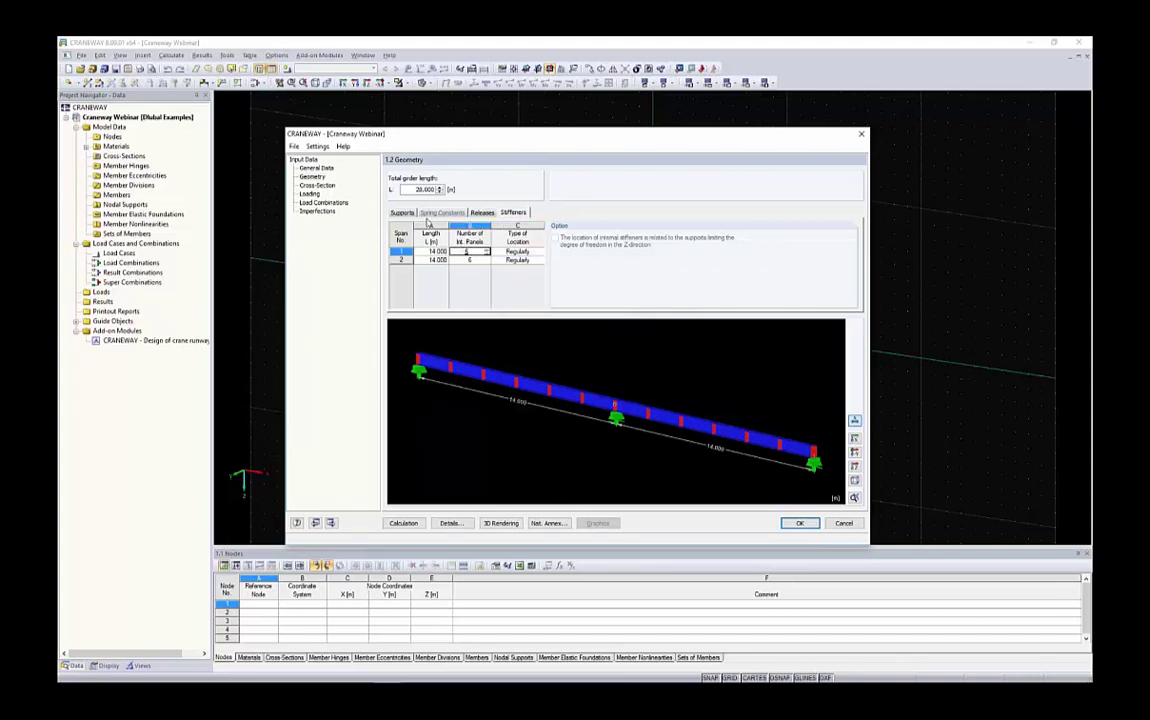
left_click(402, 213)
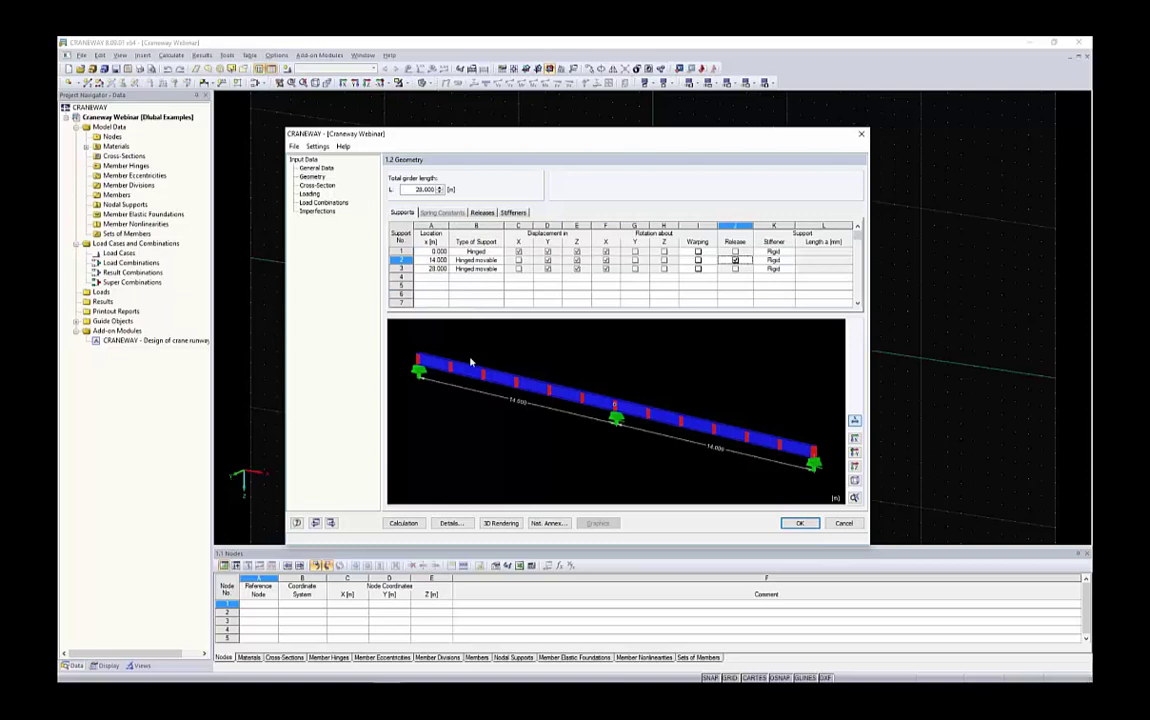
Browse the rolled I-section library past HE A 800 and cancel, keeping HE-A 500.
left_click(317, 186)
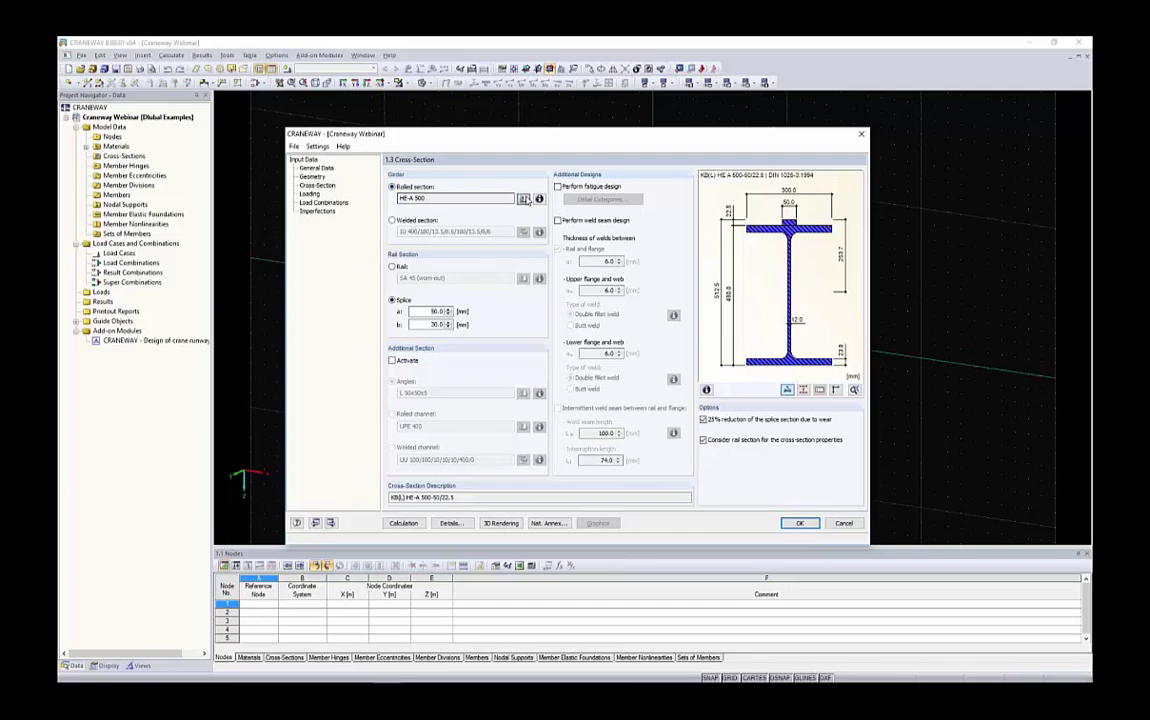
left_click(524, 199)
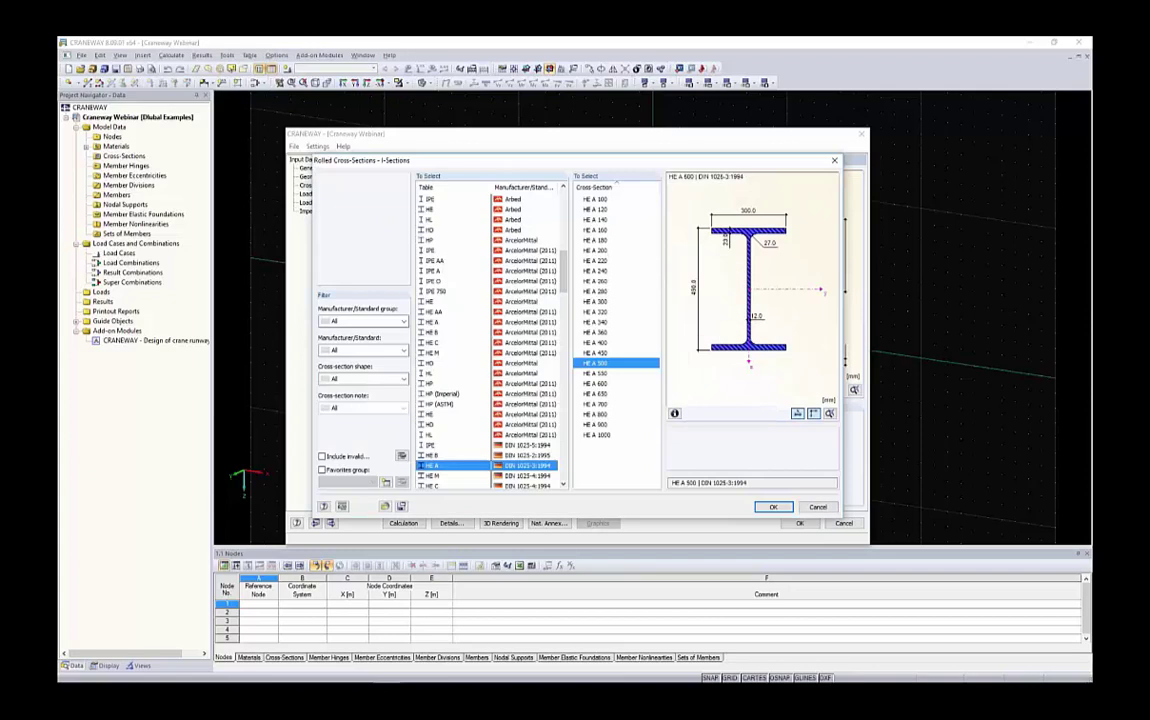
left_click(362, 324)
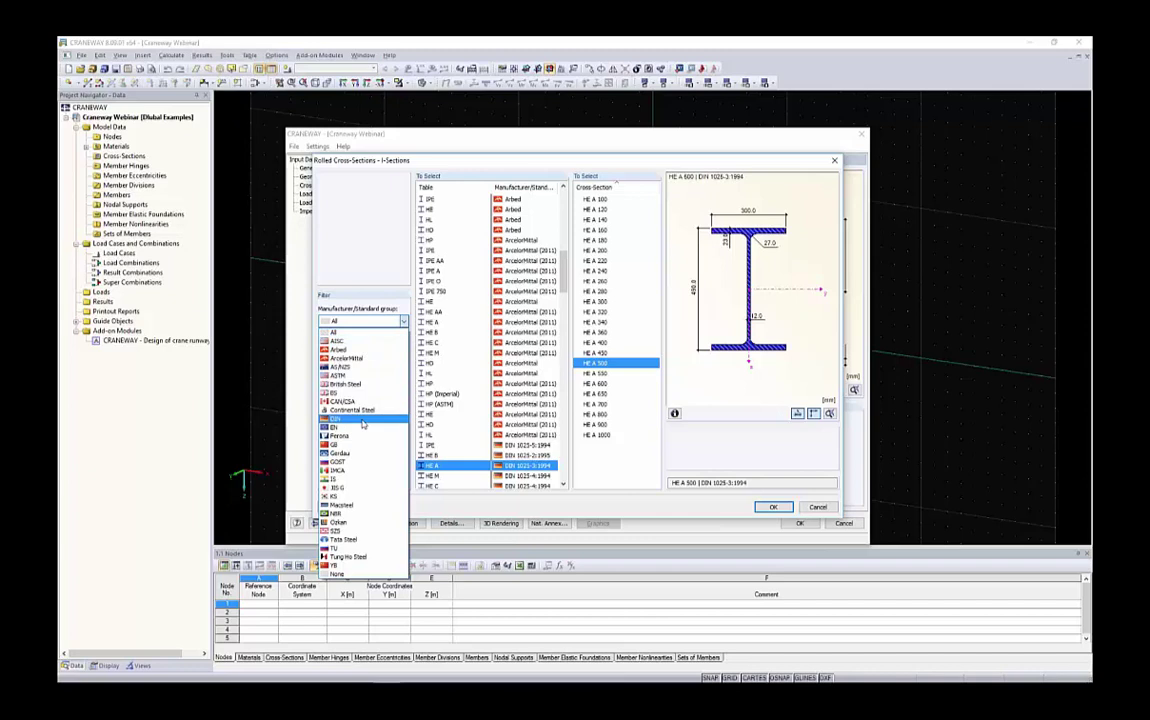
left_click(384, 249)
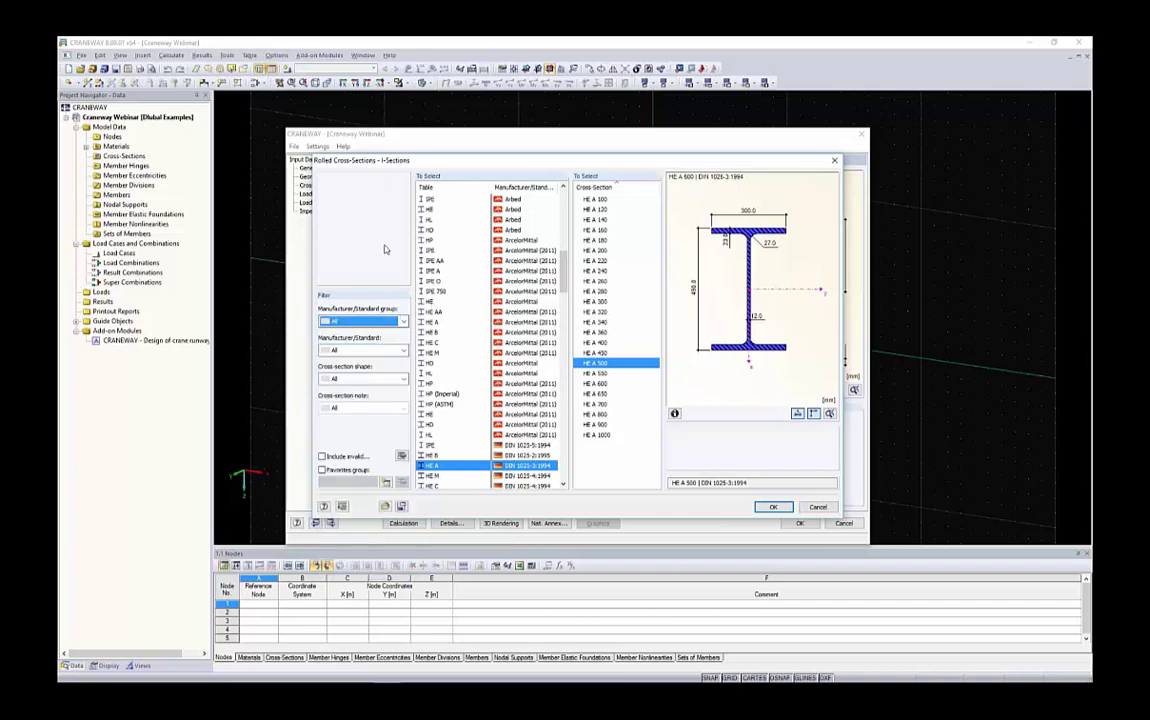
left_click_drag(564, 270, 565, 453)
left_click(587, 415)
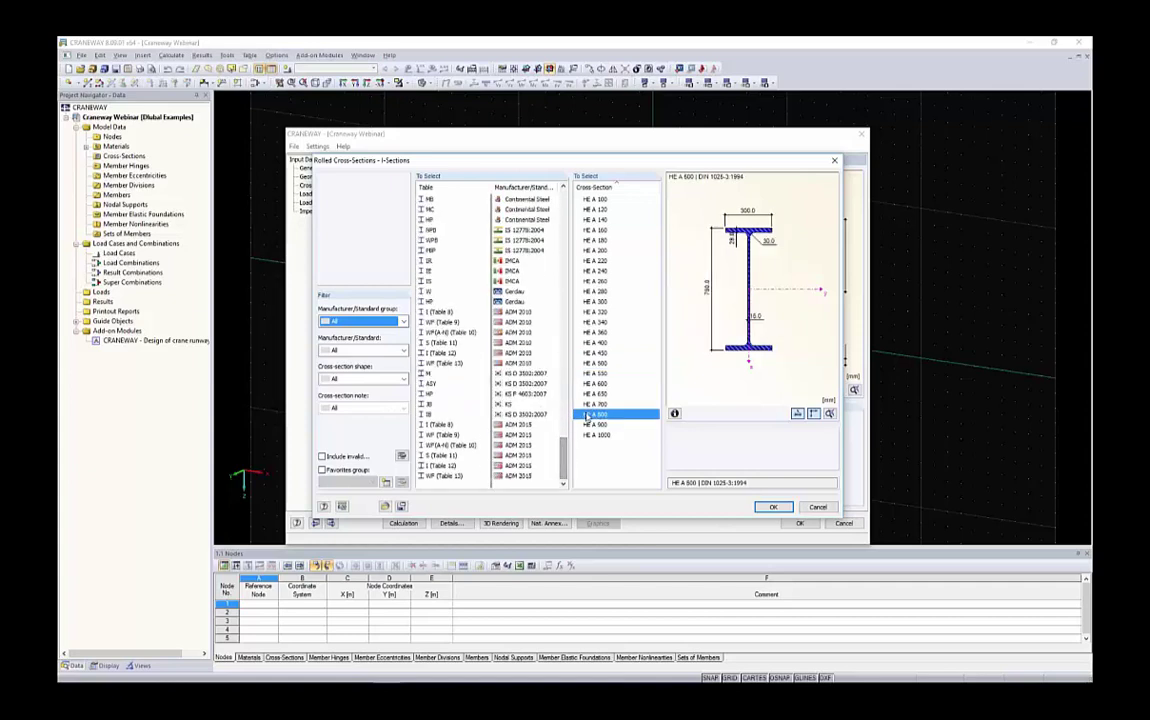
scroll(519, 312, "up", 8)
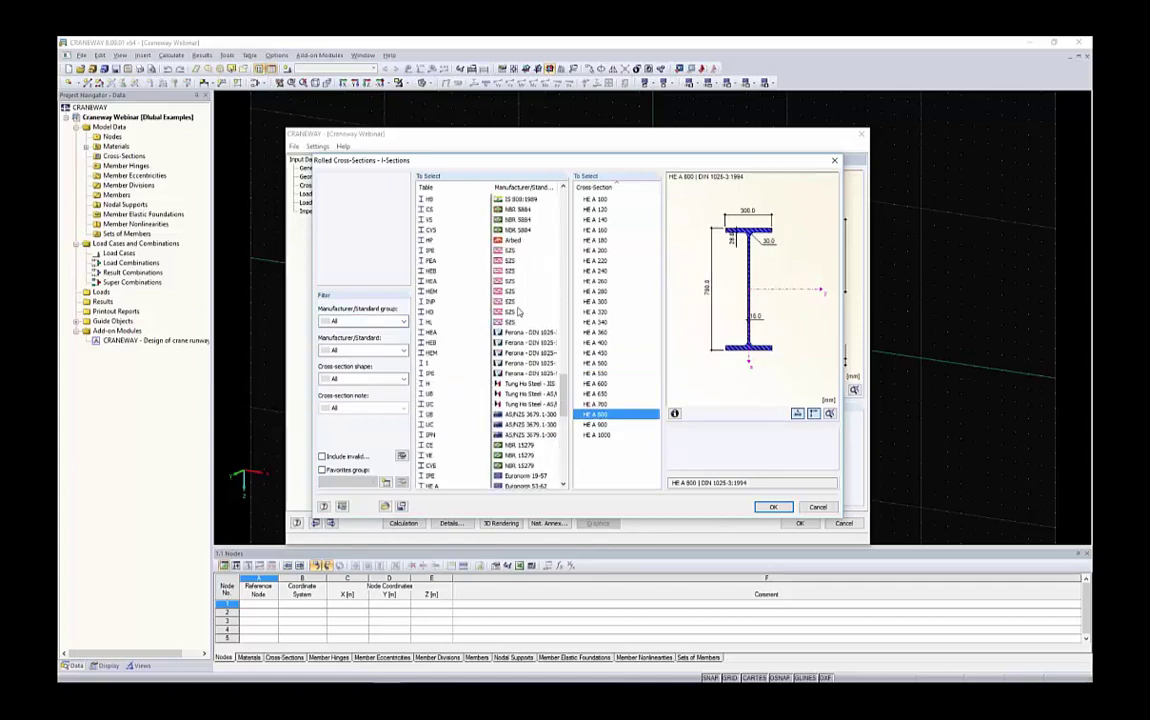
scroll(519, 312, "up", 8)
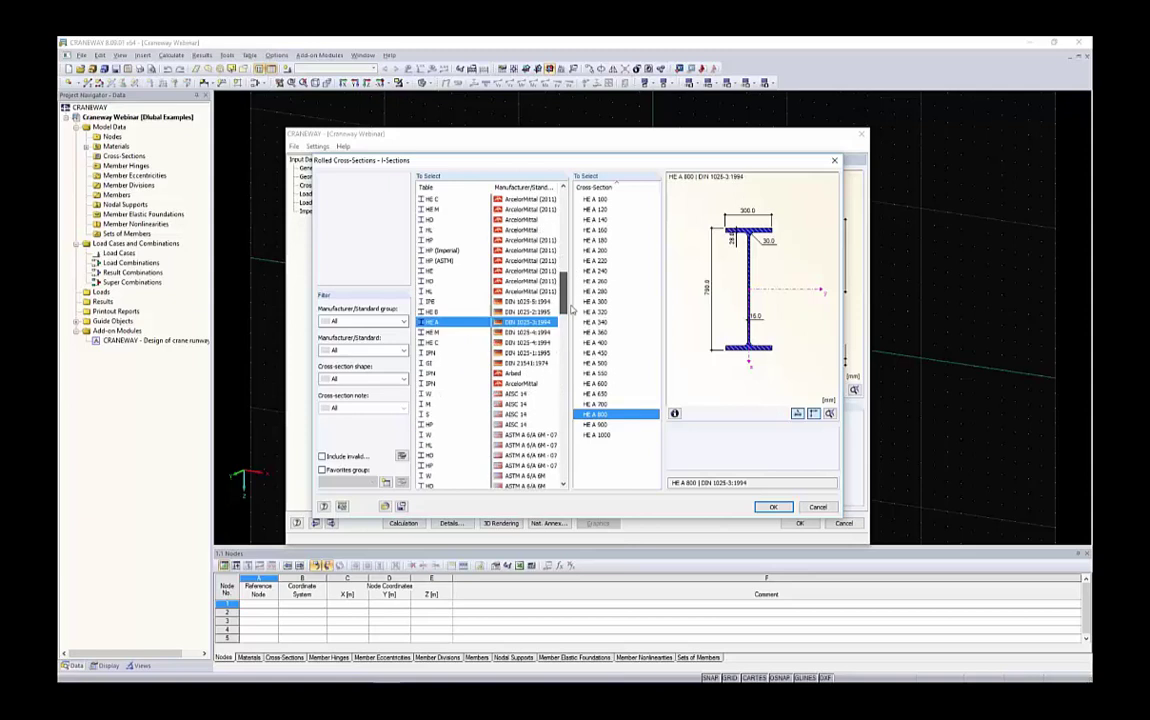
scroll(531, 287, "up", 3)
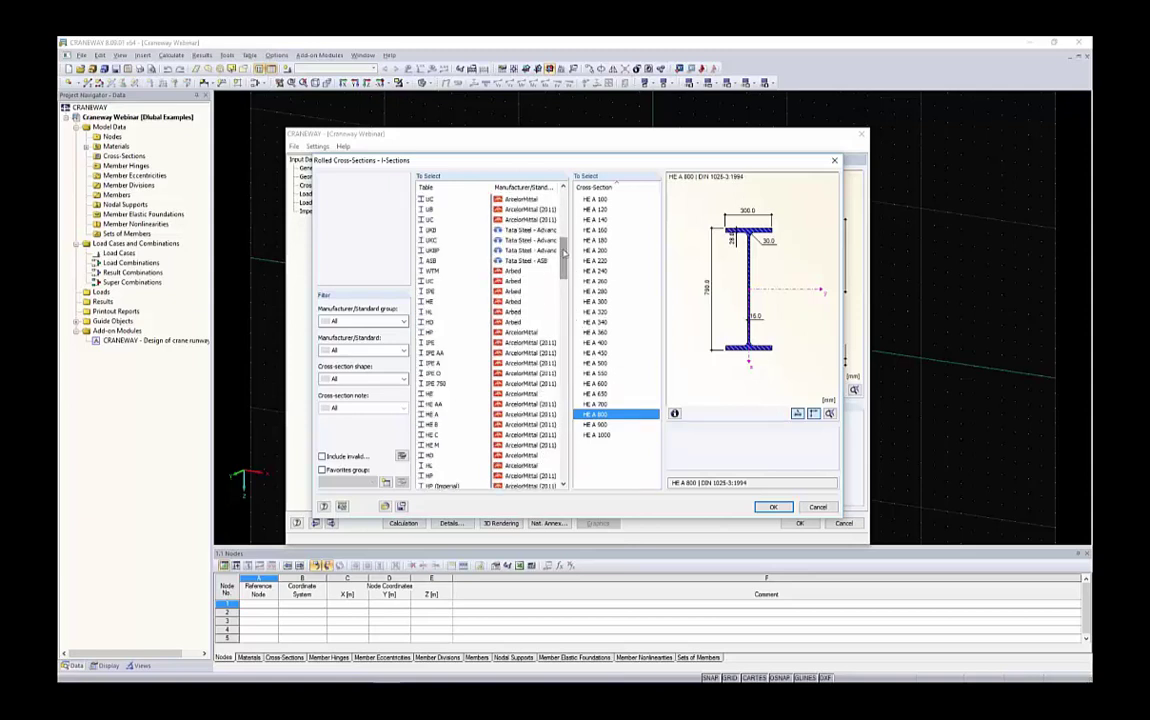
left_click_drag(563, 256, 563, 212)
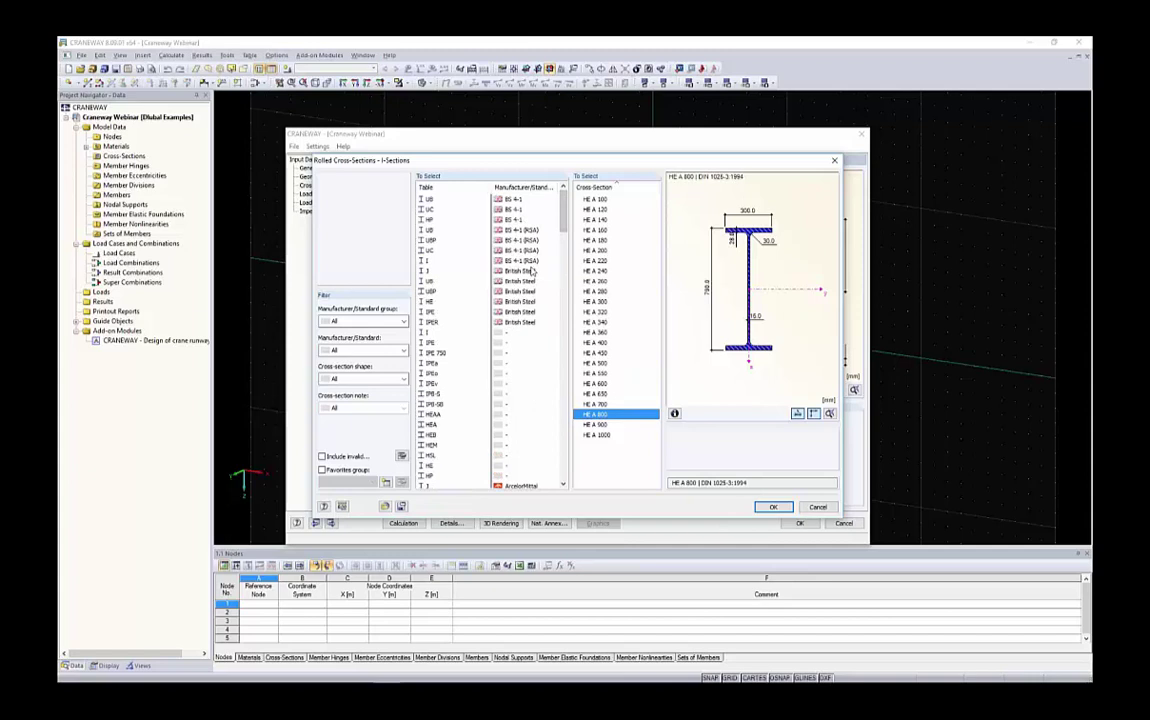
left_click(817, 507)
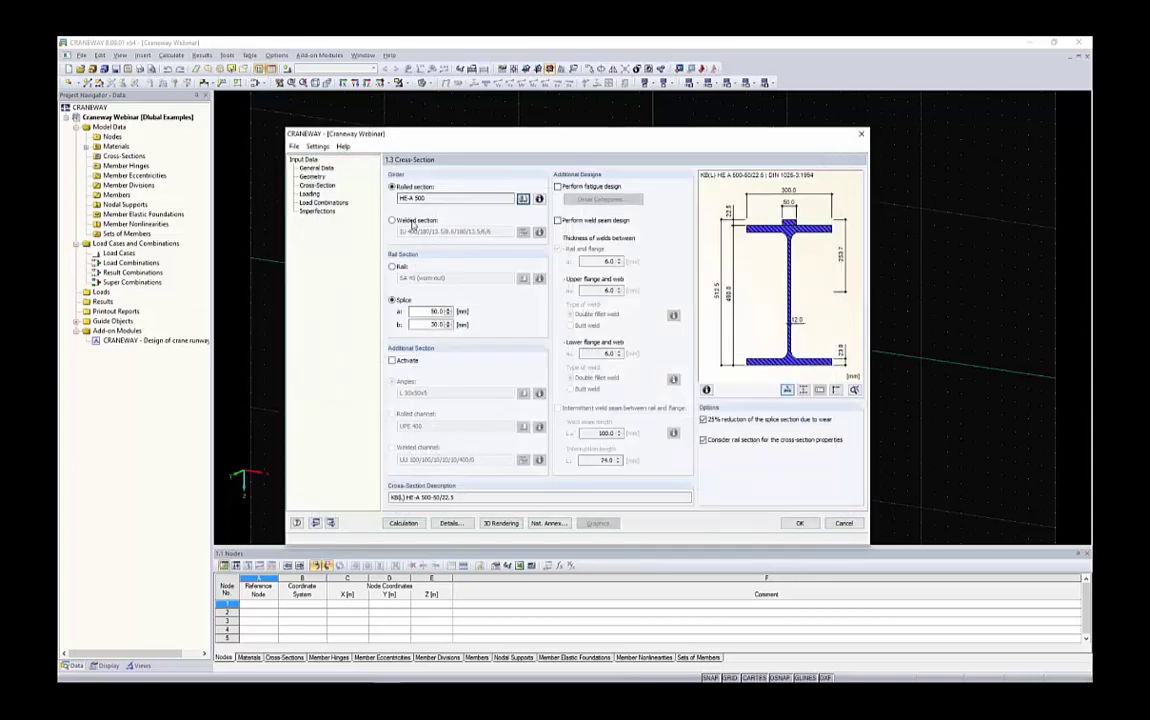
Switch the girder to a welded section with height 1200 and top flange 600 × 25 mm.
left_click(411, 221)
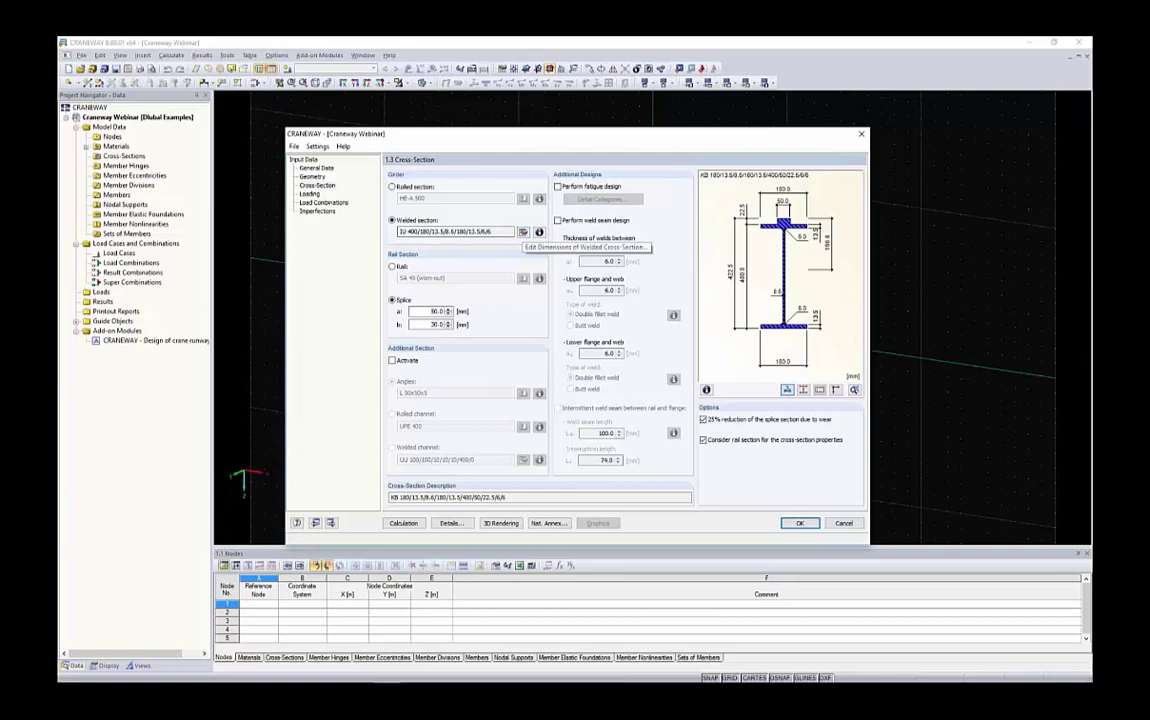
left_click(523, 232)
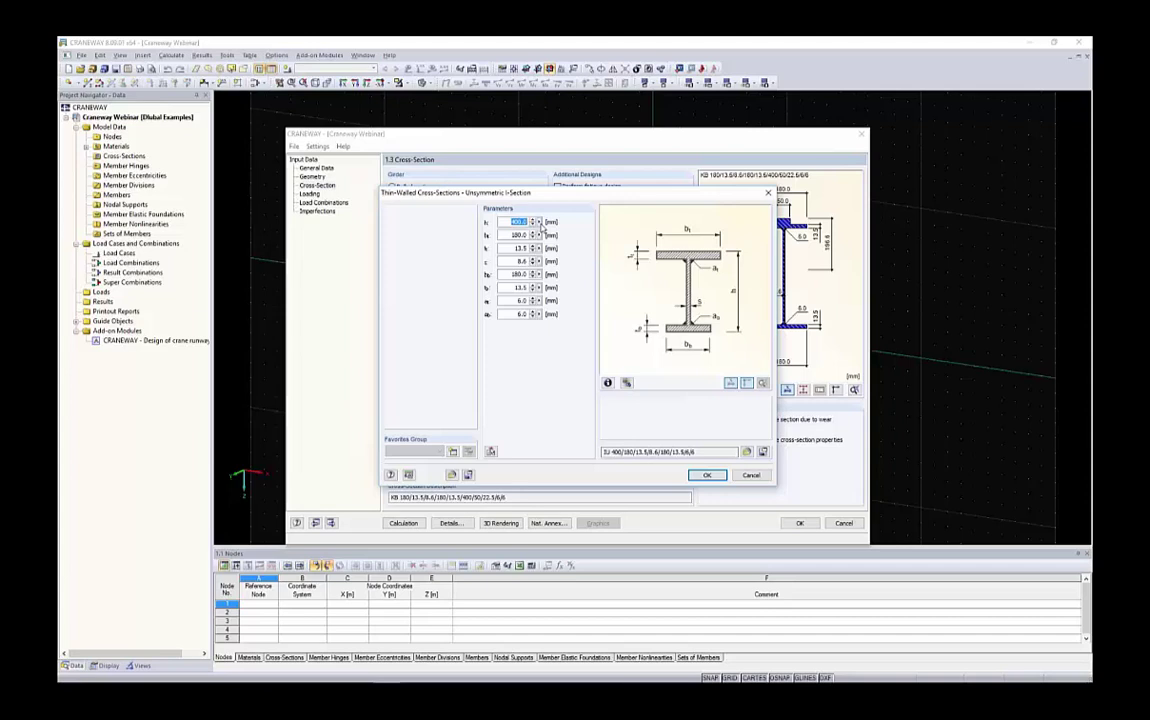
type("1200")
key("Tab")
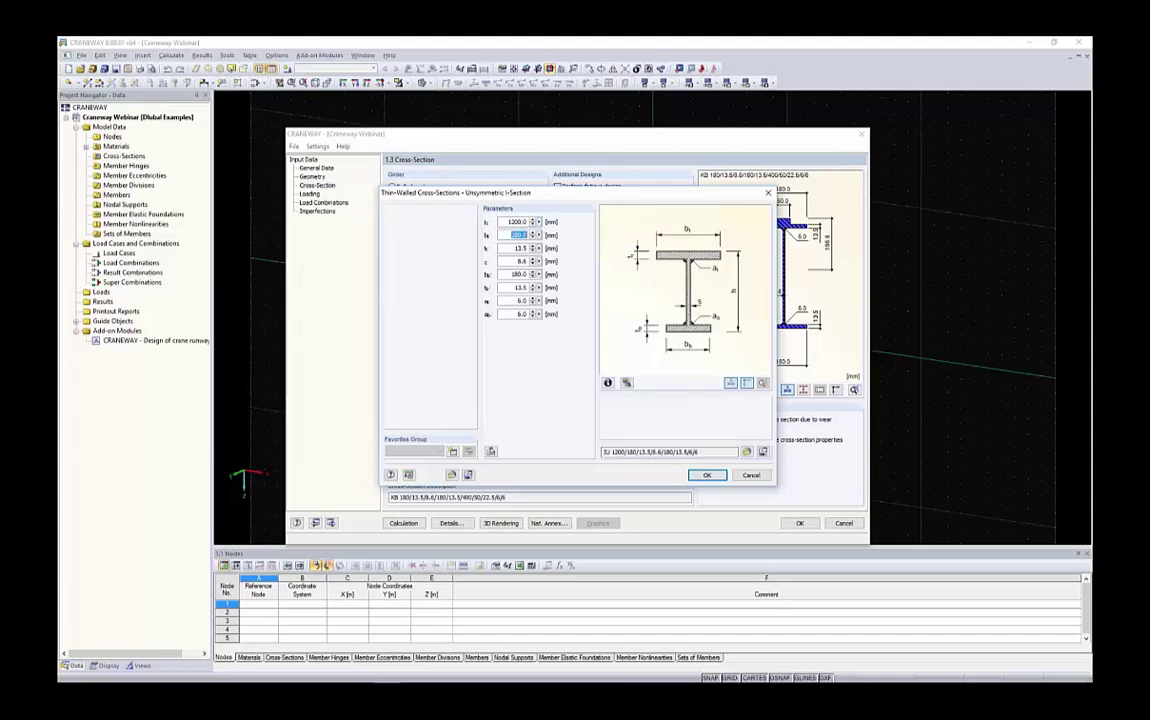
type("600")
key("Tab")
type("25")
key("Tab")
Complete the welded section with a 12 mm web and 300 × 20 mm bottom flange, and apply.
type("12")
key("Tab")
type("300")
key("Tab")
type("20")
left_click(529, 331)
double_click(520, 314)
left_click(703, 476)
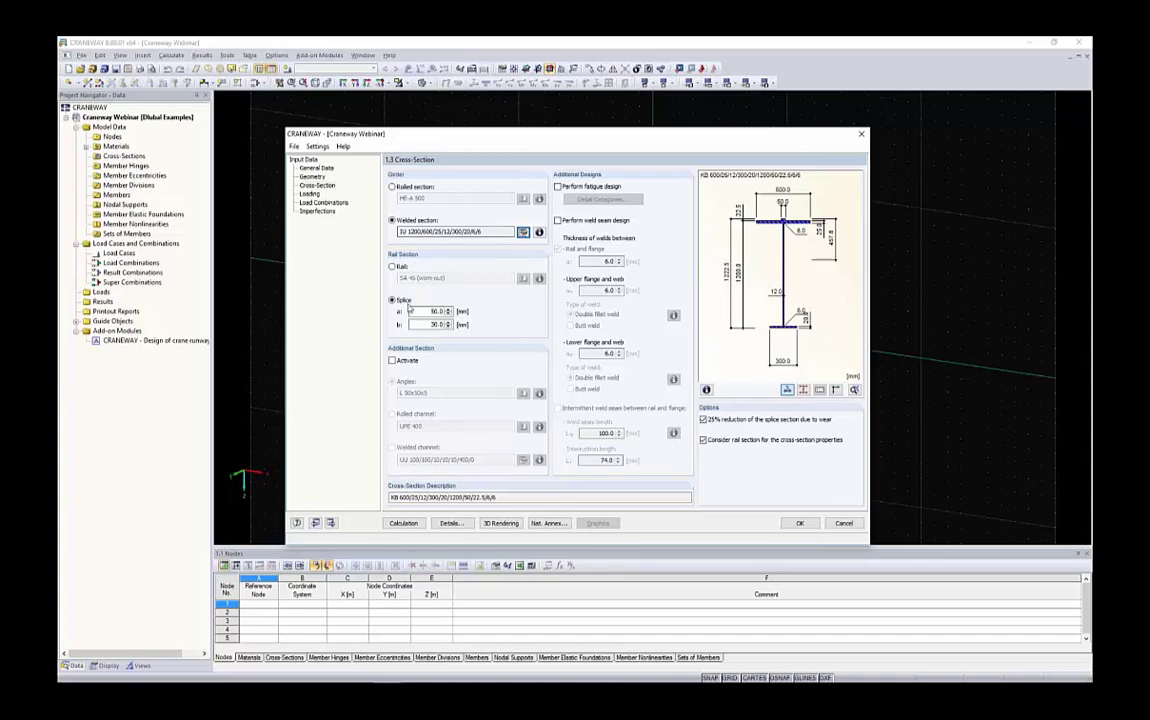
Select splice rail dimensions a and b for editing.
double_click(432, 311)
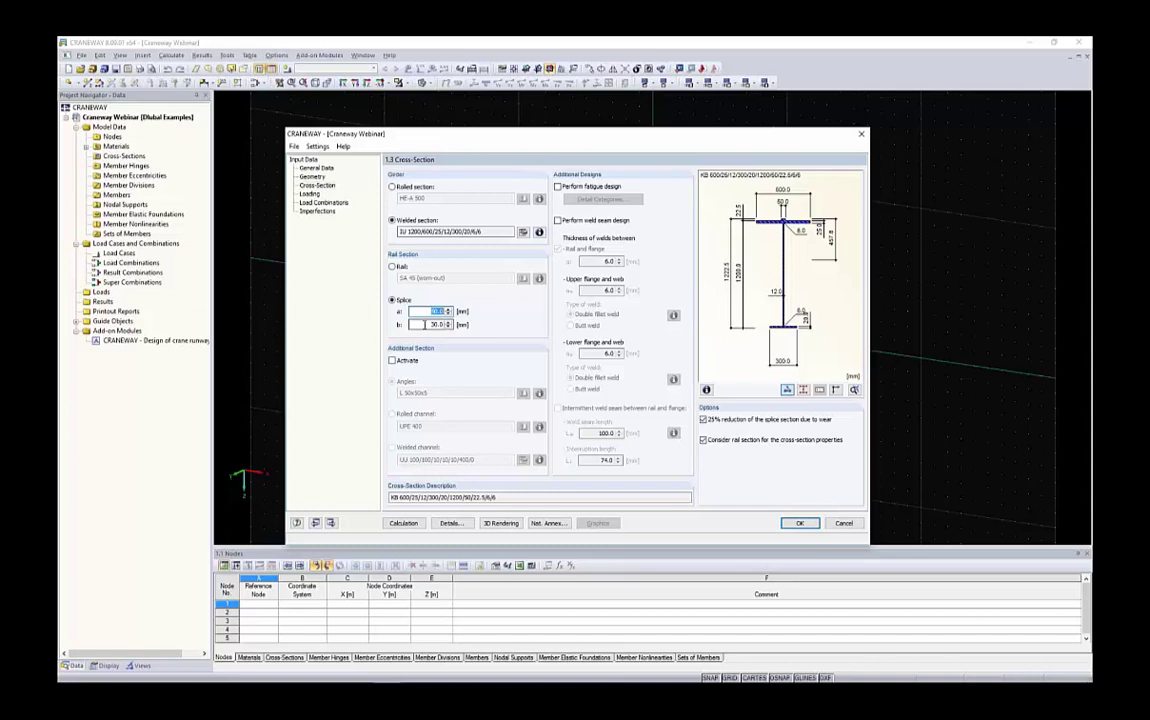
double_click(430, 324)
scroll(775, 262, "up", 3)
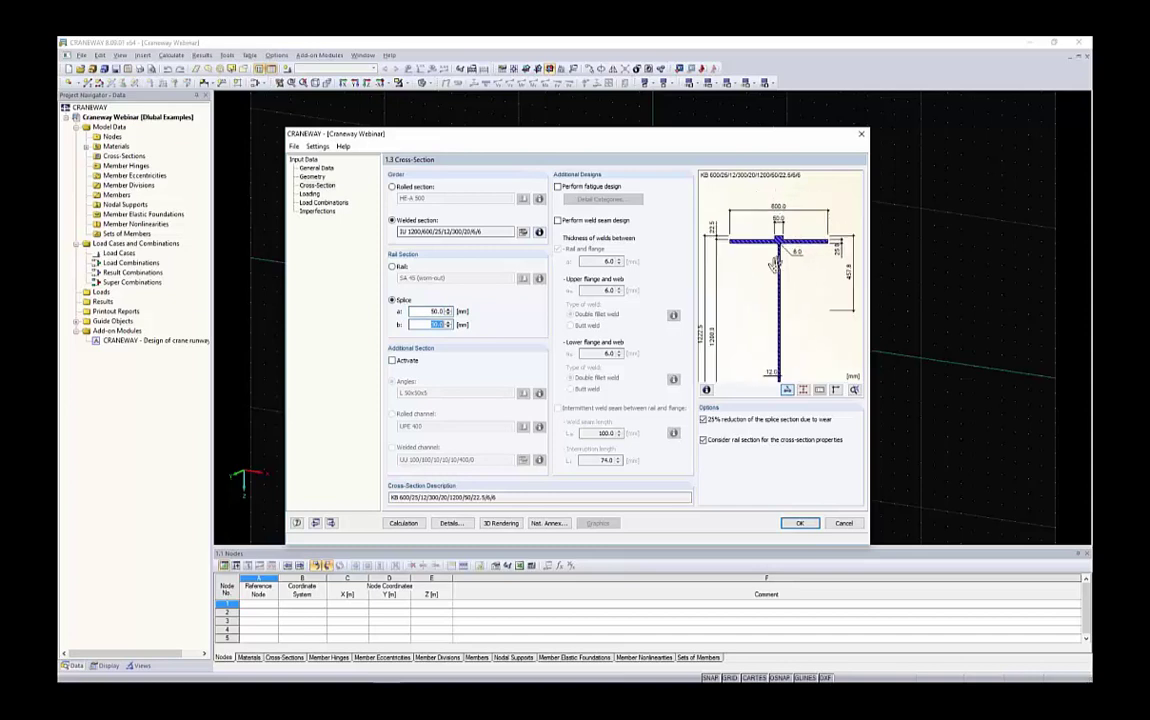
Replace the splice plate with the SA 75 worn-out crane rail from the DIN 536-1 library.
scroll(732, 266, "up", 3)
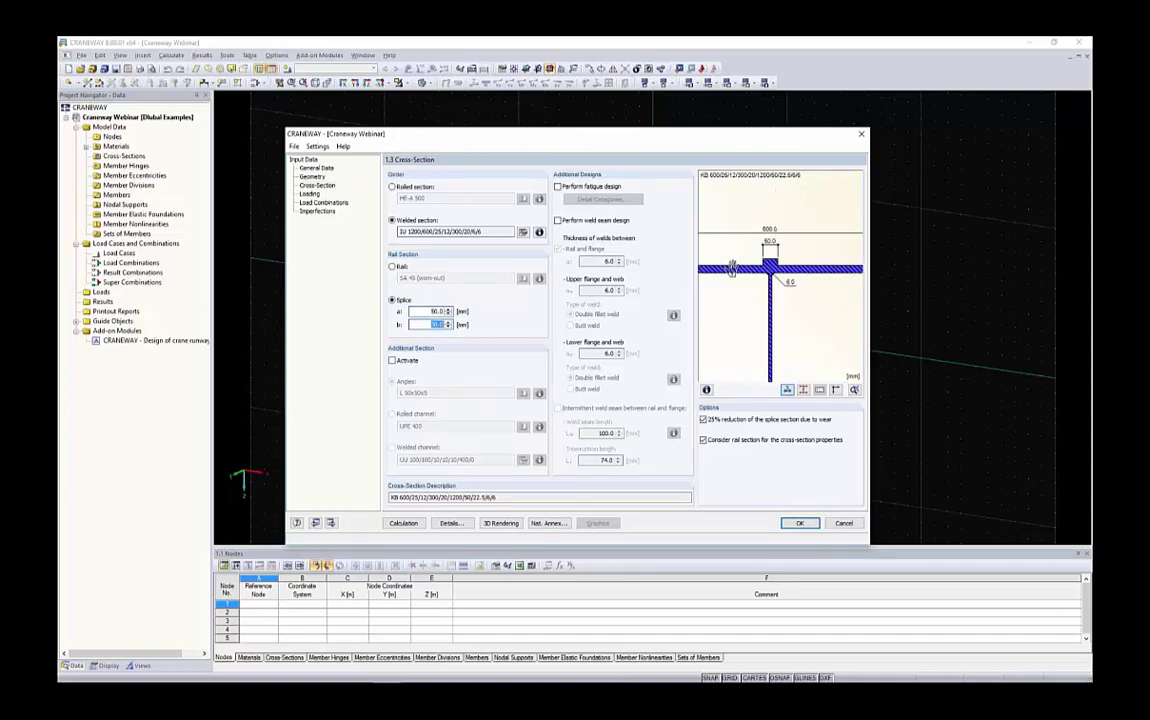
scroll(732, 266, "down", 2)
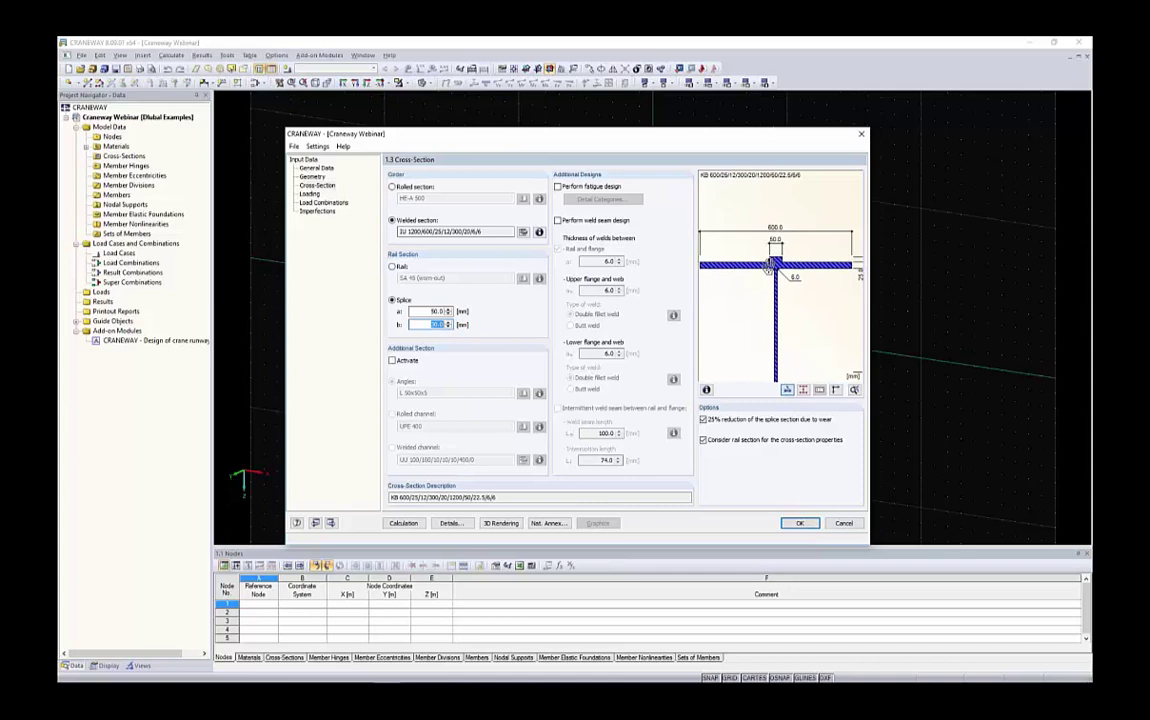
scroll(770, 266, "down", 2)
key("shift+Tab")
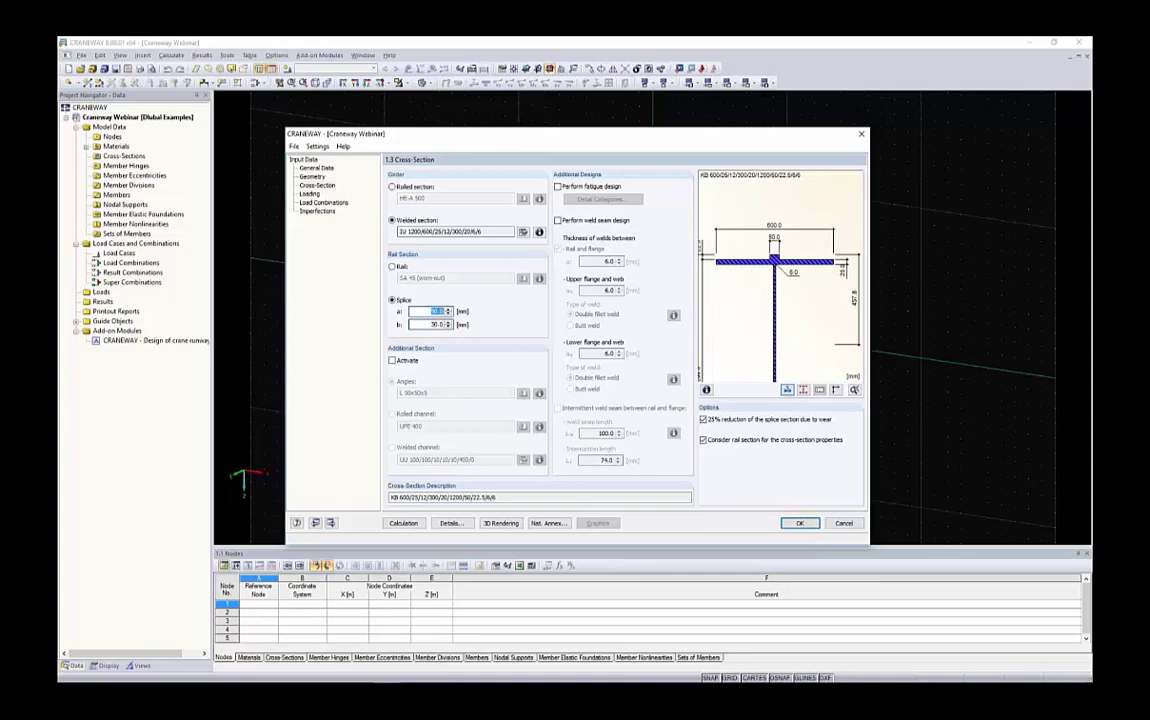
left_click(392, 266)
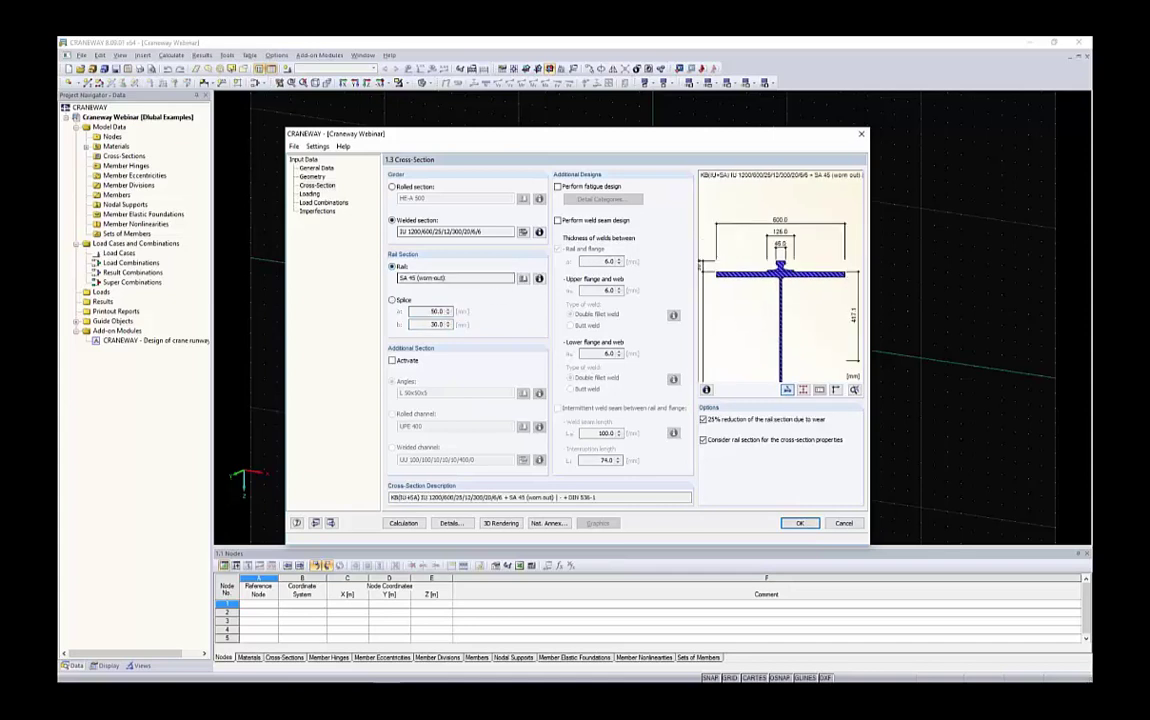
left_click(522, 278)
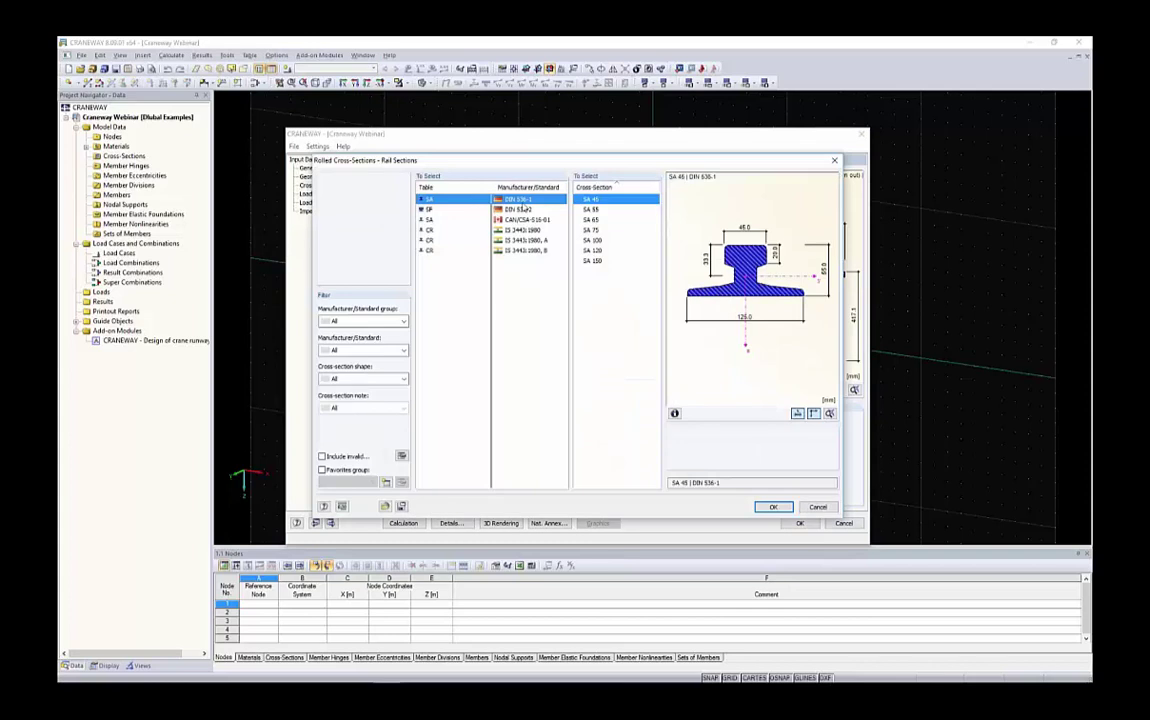
left_click(592, 230)
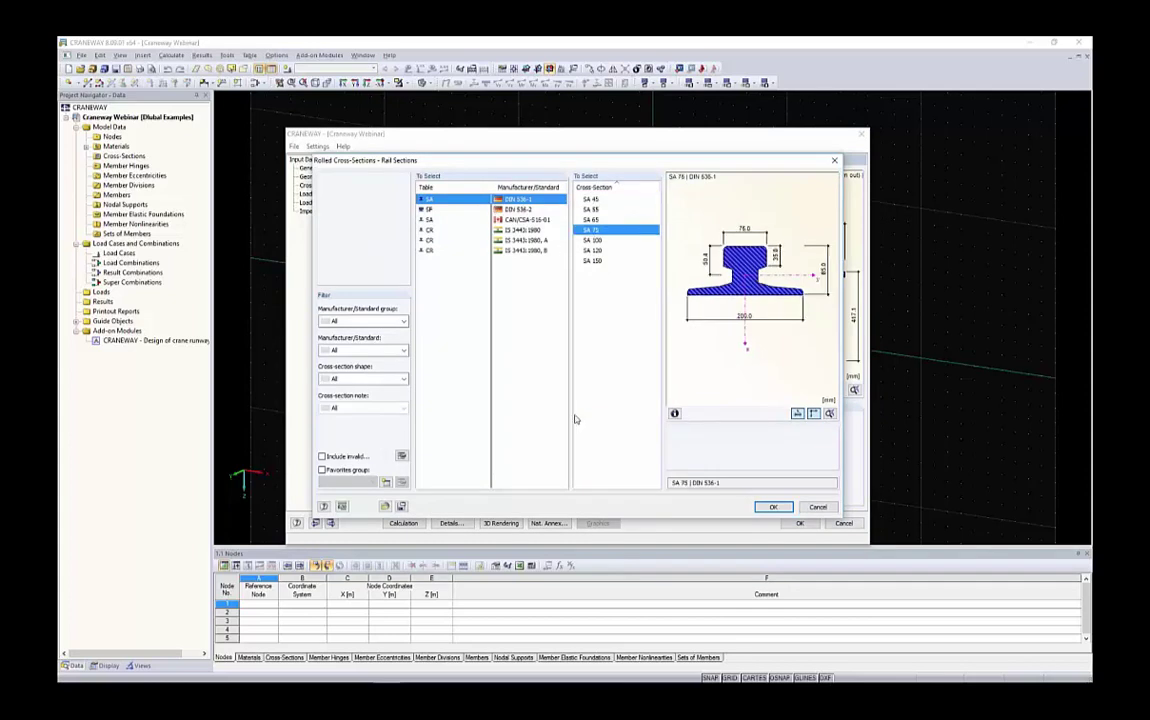
left_click(772, 508)
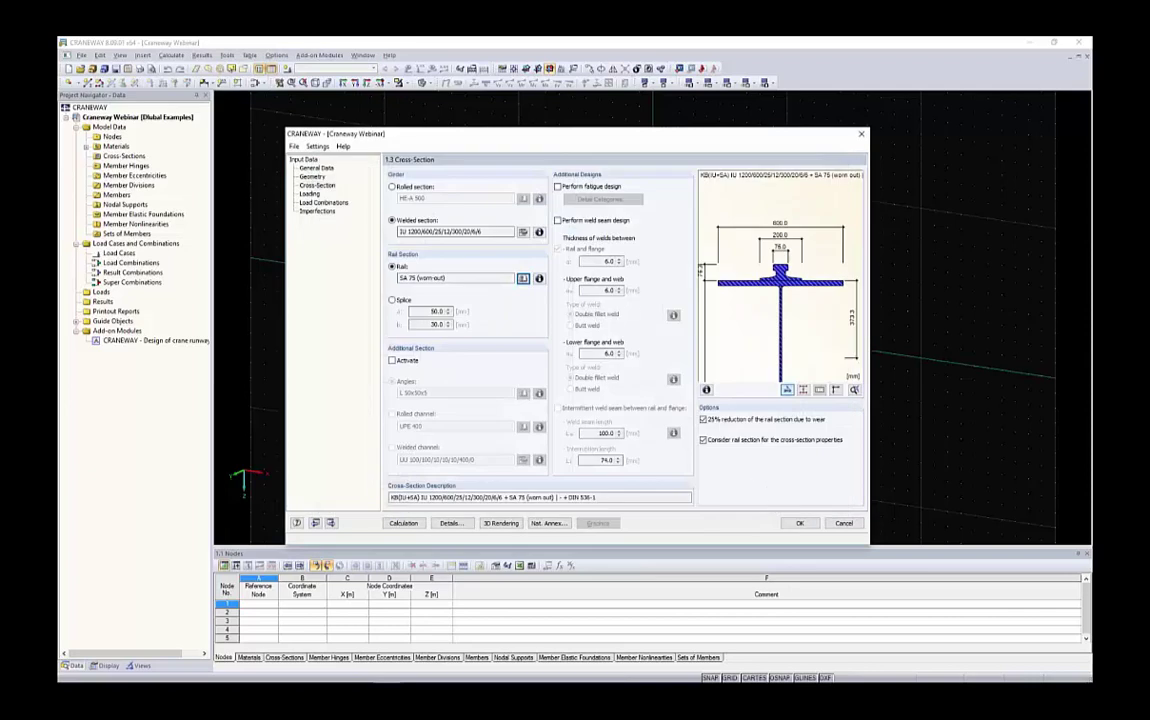
left_click(403, 361)
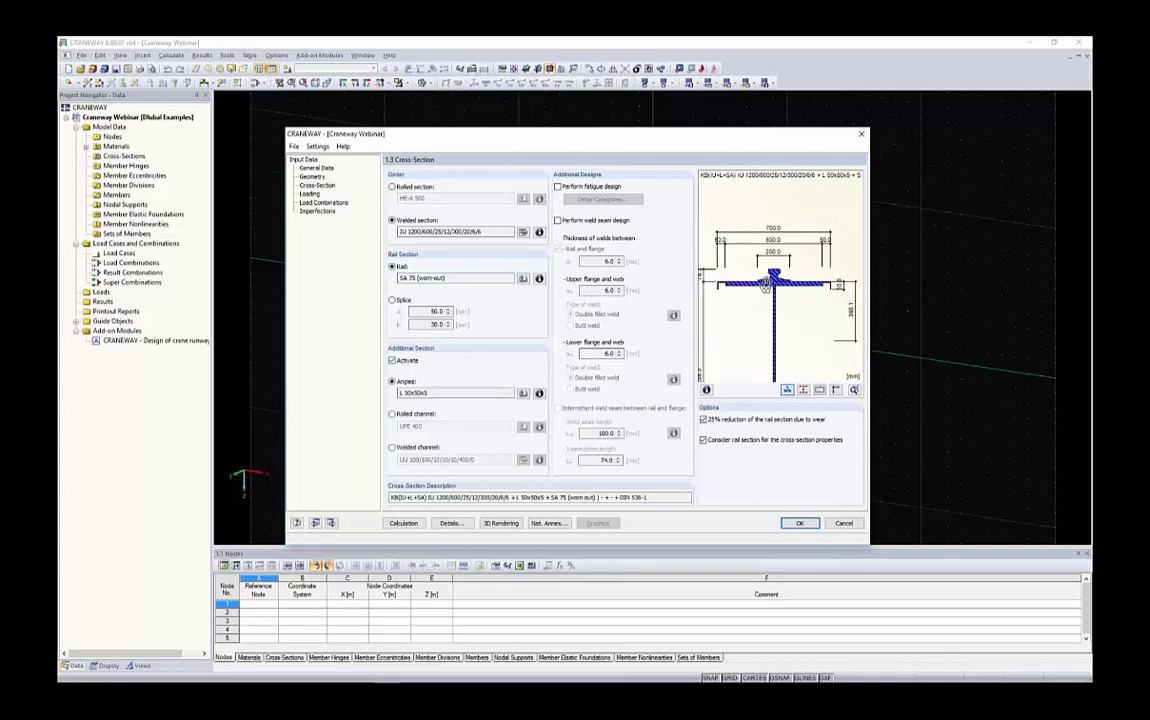
scroll(730, 281, "up", 4)
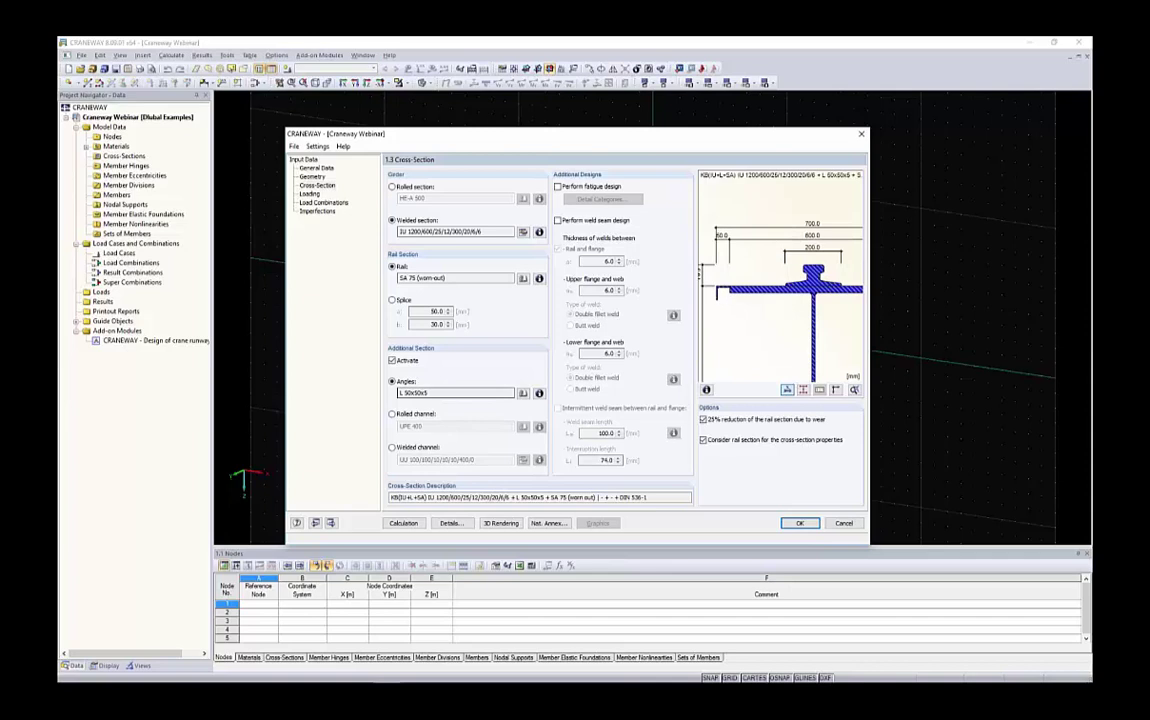
left_click(392, 413)
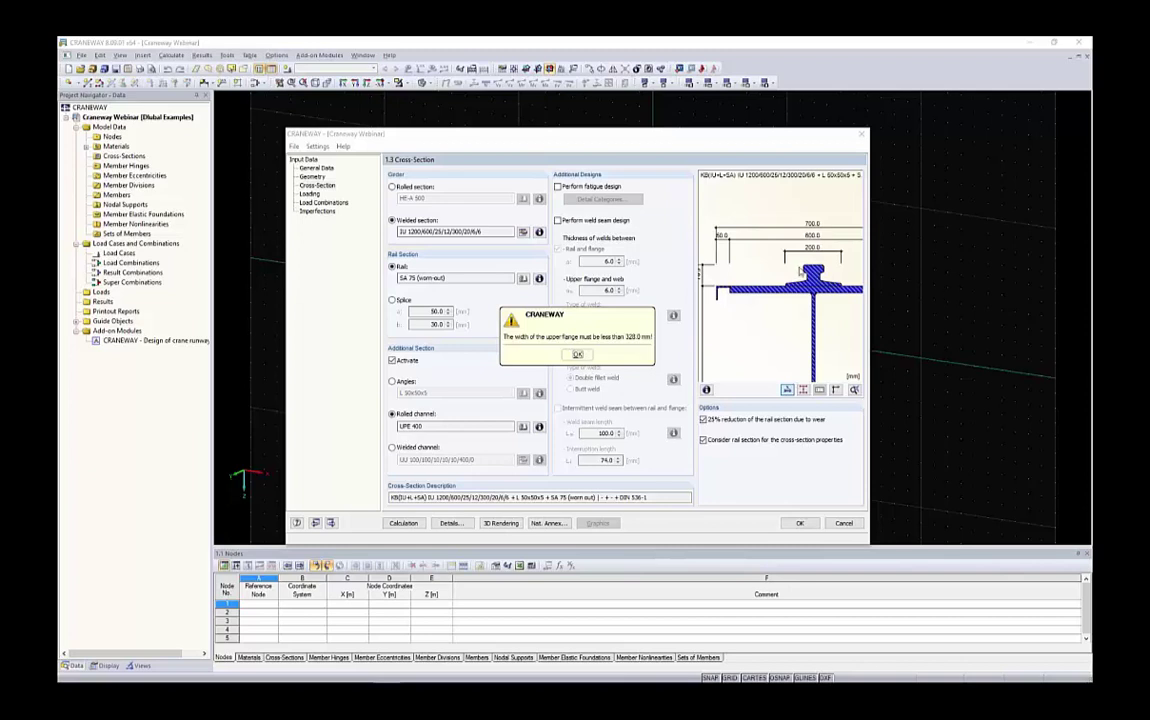
key("Return")
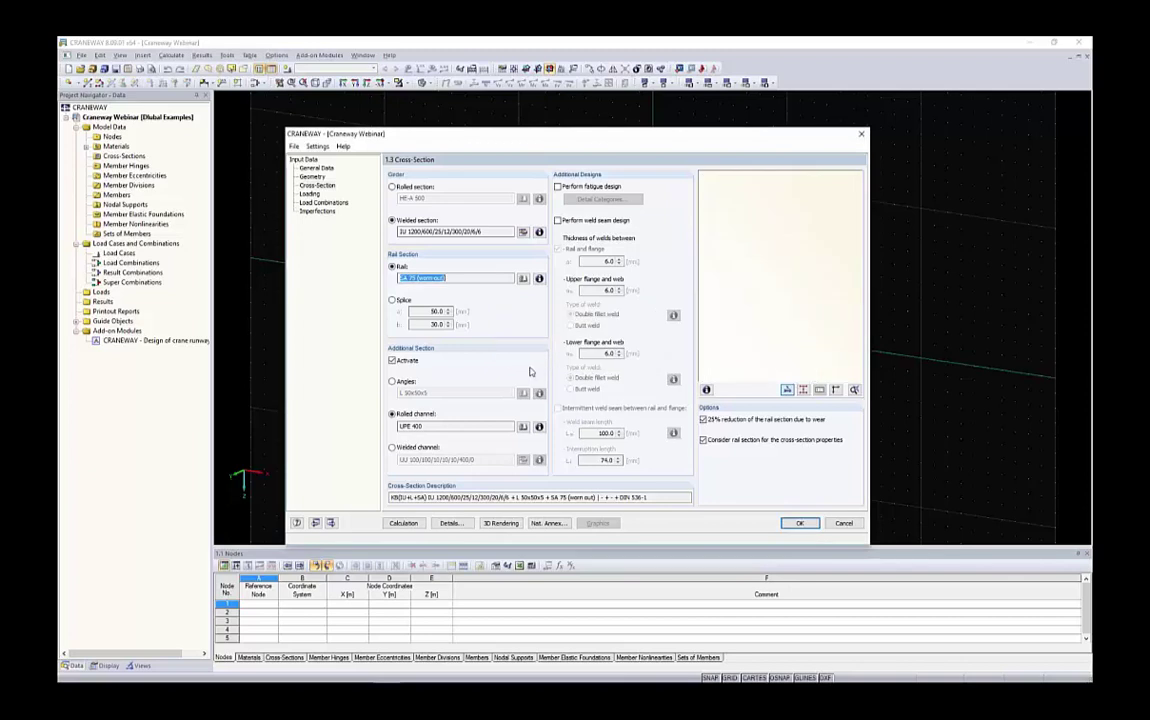
left_click(392, 360)
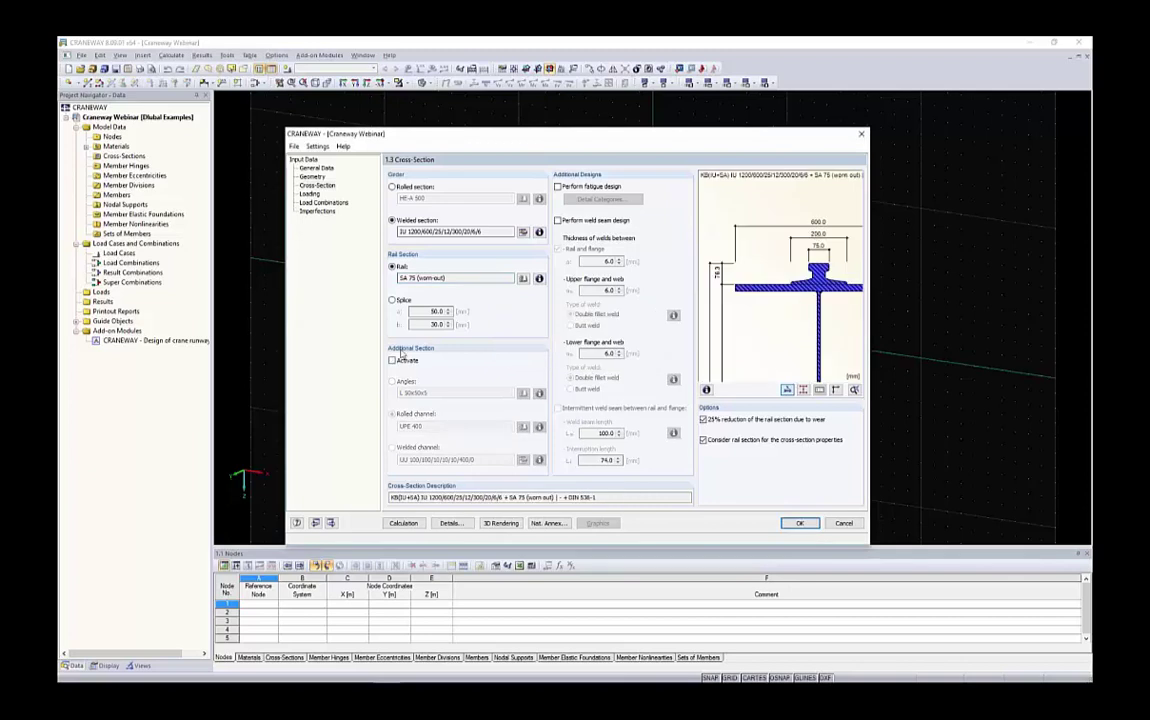
Toggle the 25% rail wear reduction off and back on, leaving it applied.
scroll(793, 275, "down", 2)
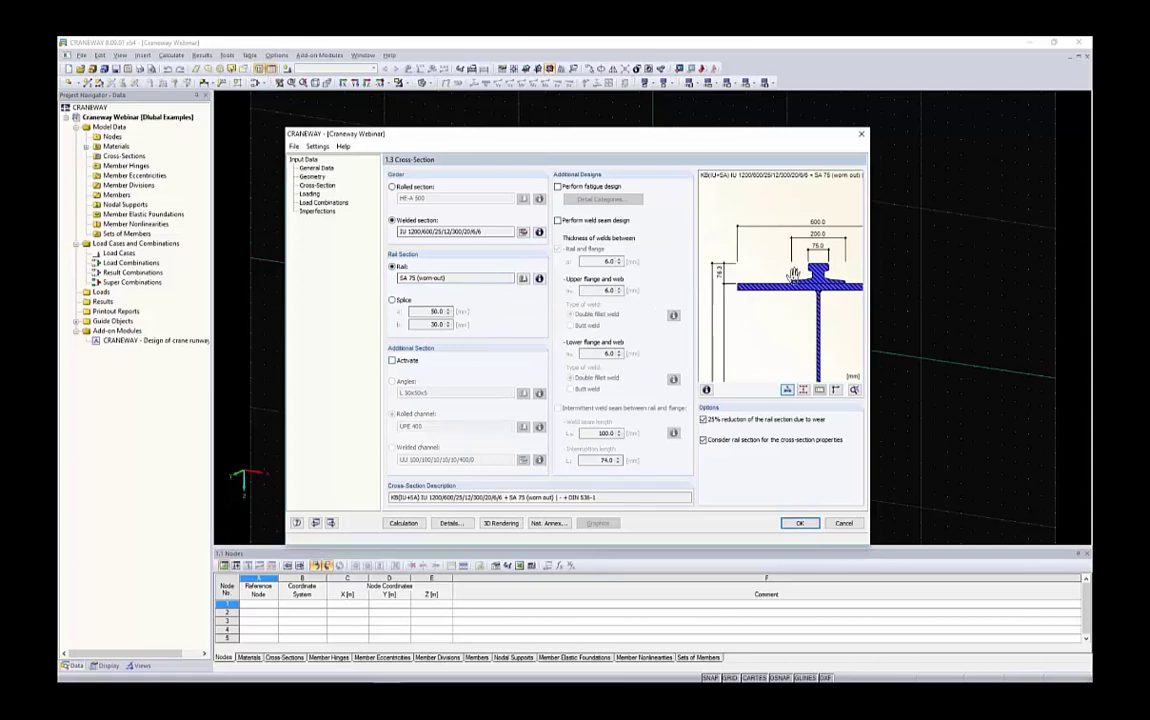
scroll(790, 273, "down", 3)
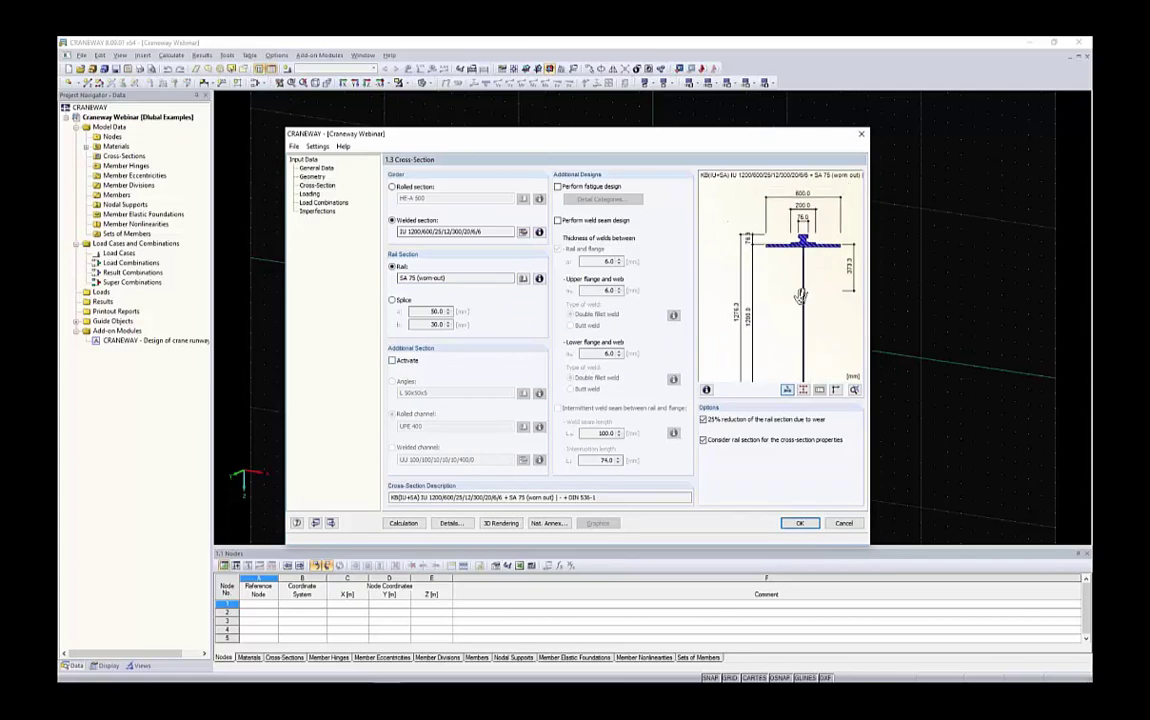
scroll(786, 270, "down", 2)
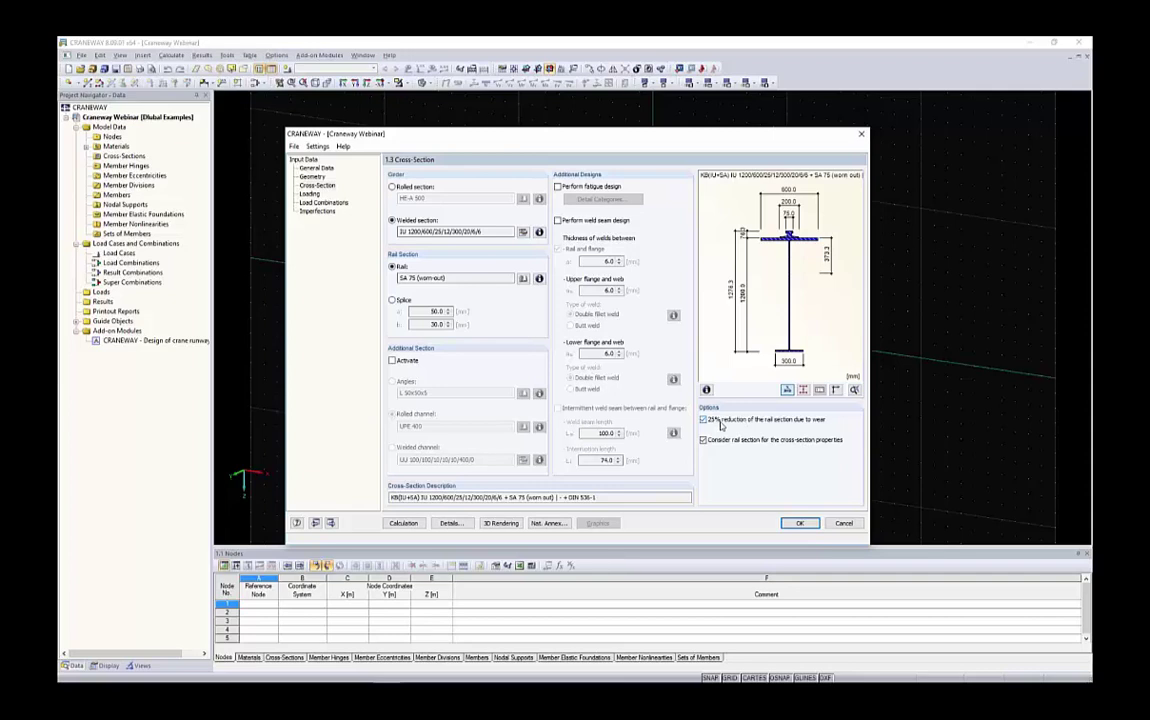
left_click(772, 421)
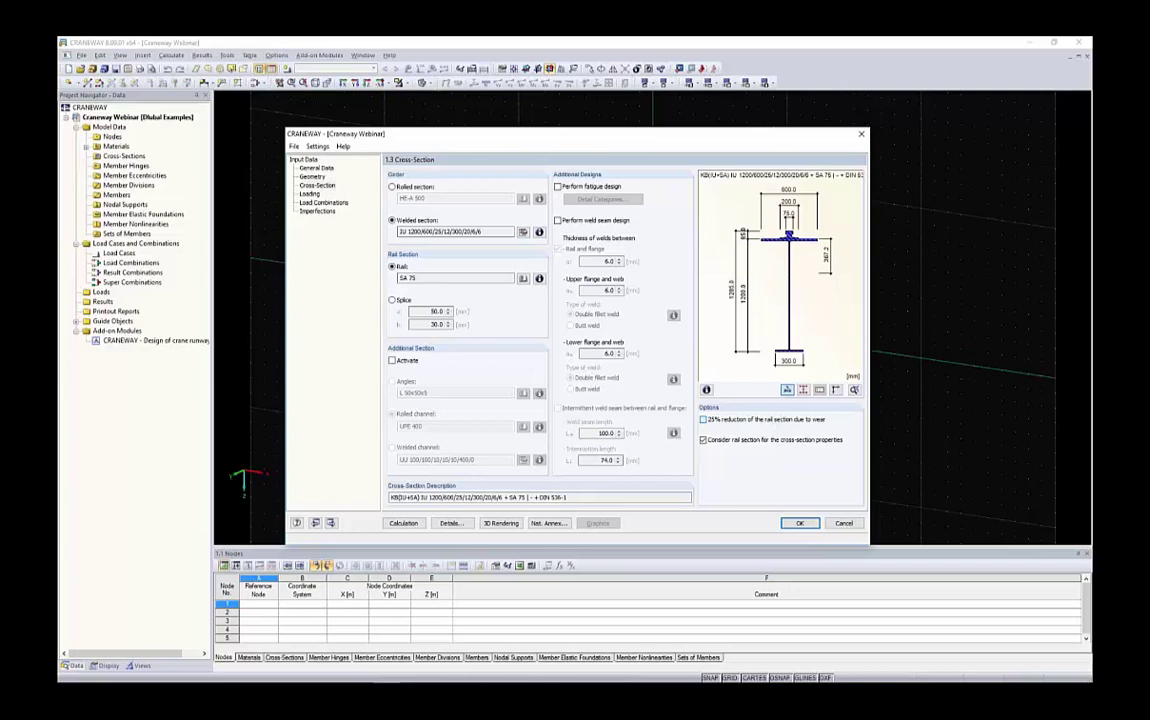
left_click(772, 420)
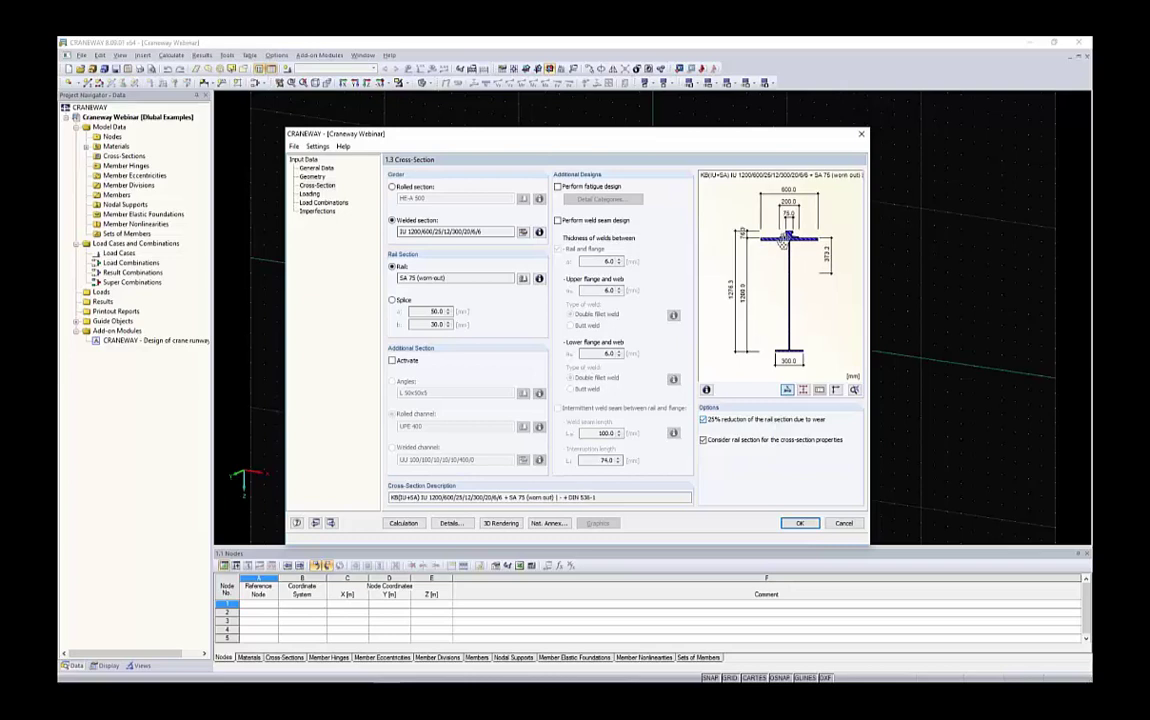
Exclude the SA 75 rail from the girder's cross-section properties.
scroll(768, 232, "up", 3)
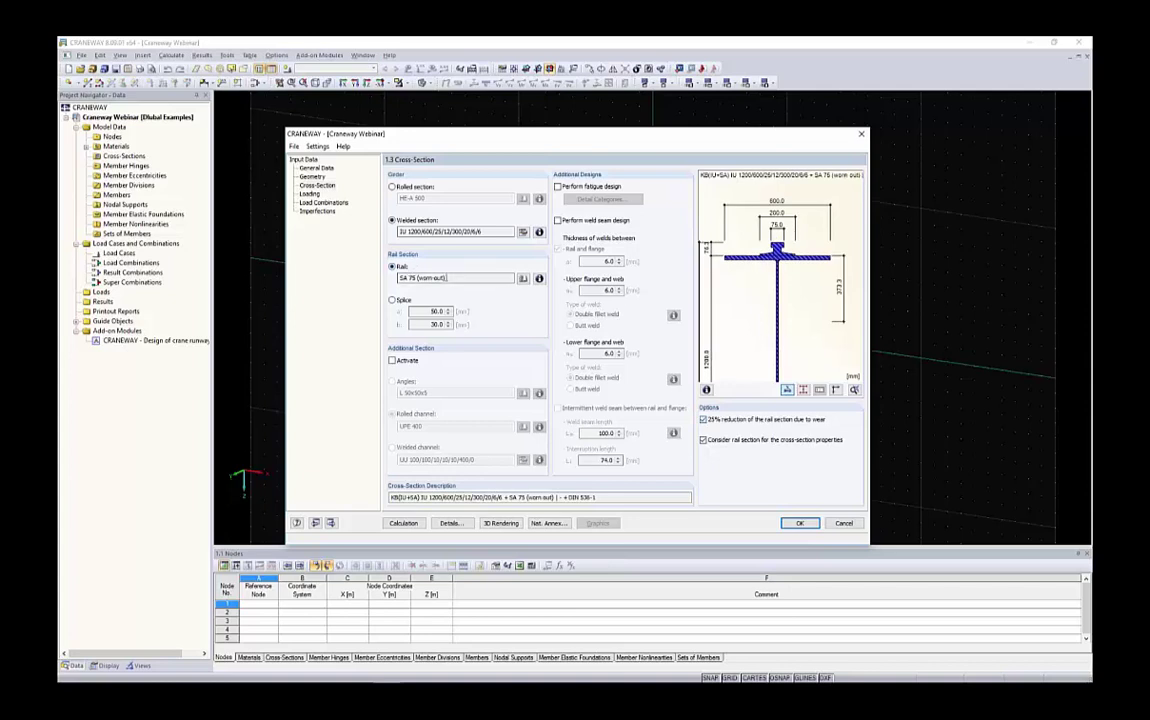
left_click(405, 278)
scroll(771, 267, "down", 2)
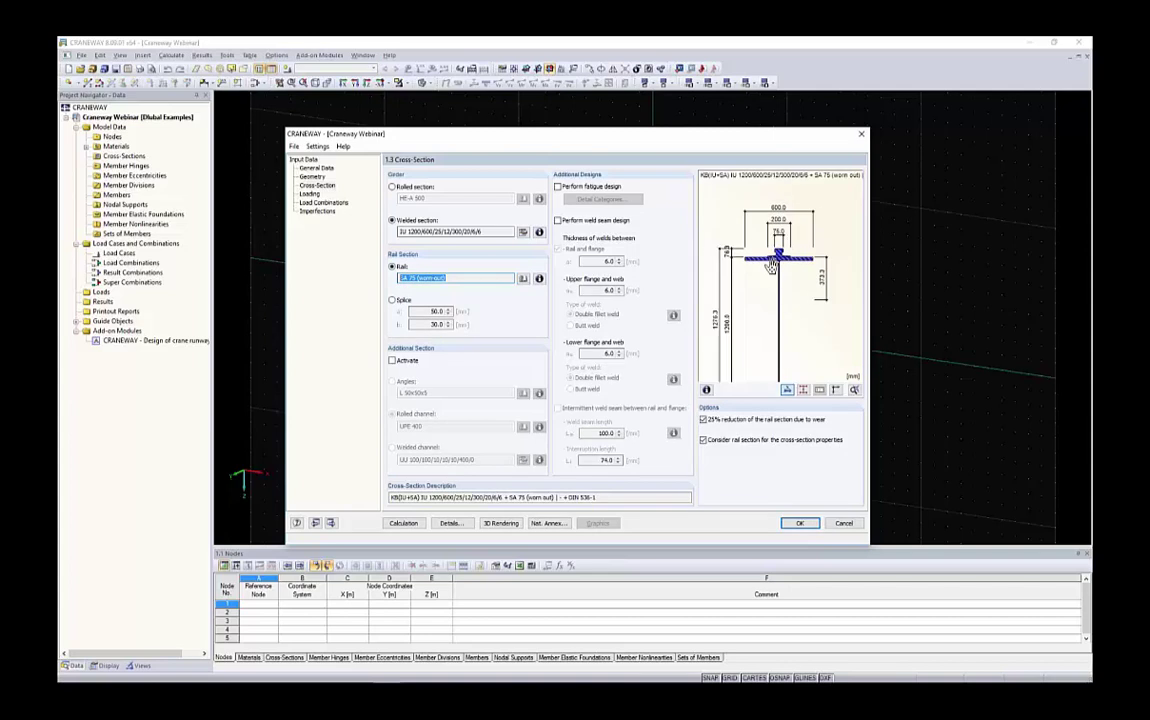
scroll(771, 265, "up", 2)
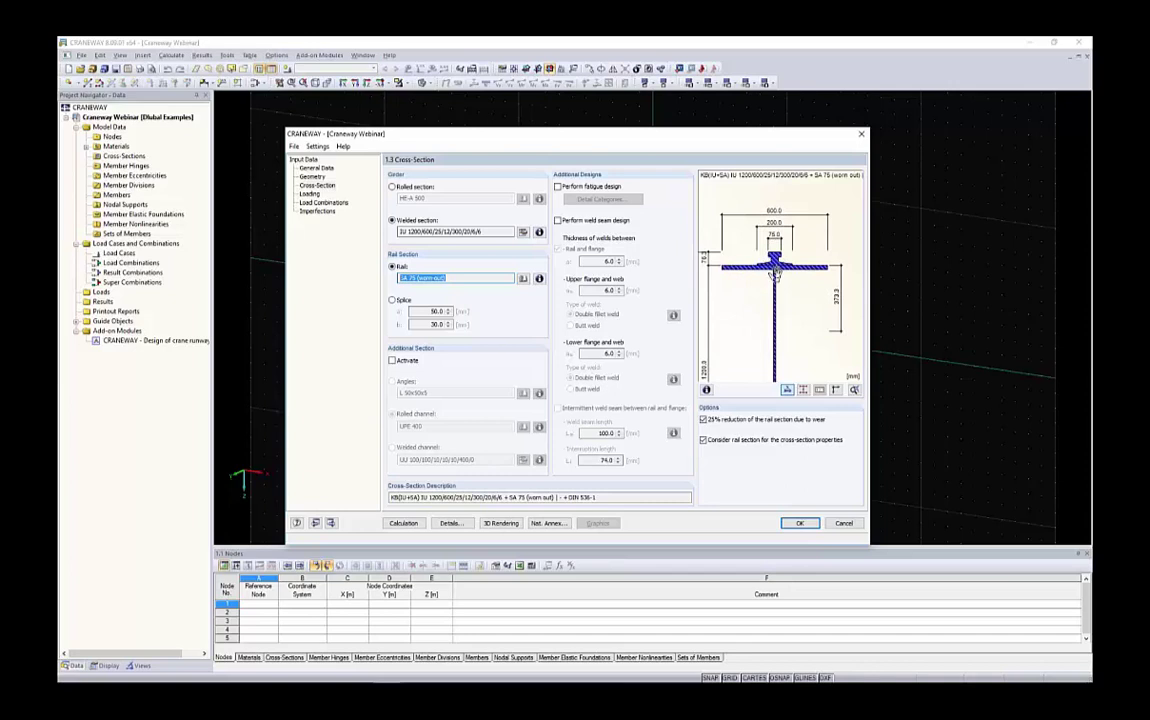
scroll(771, 262, "down", 3)
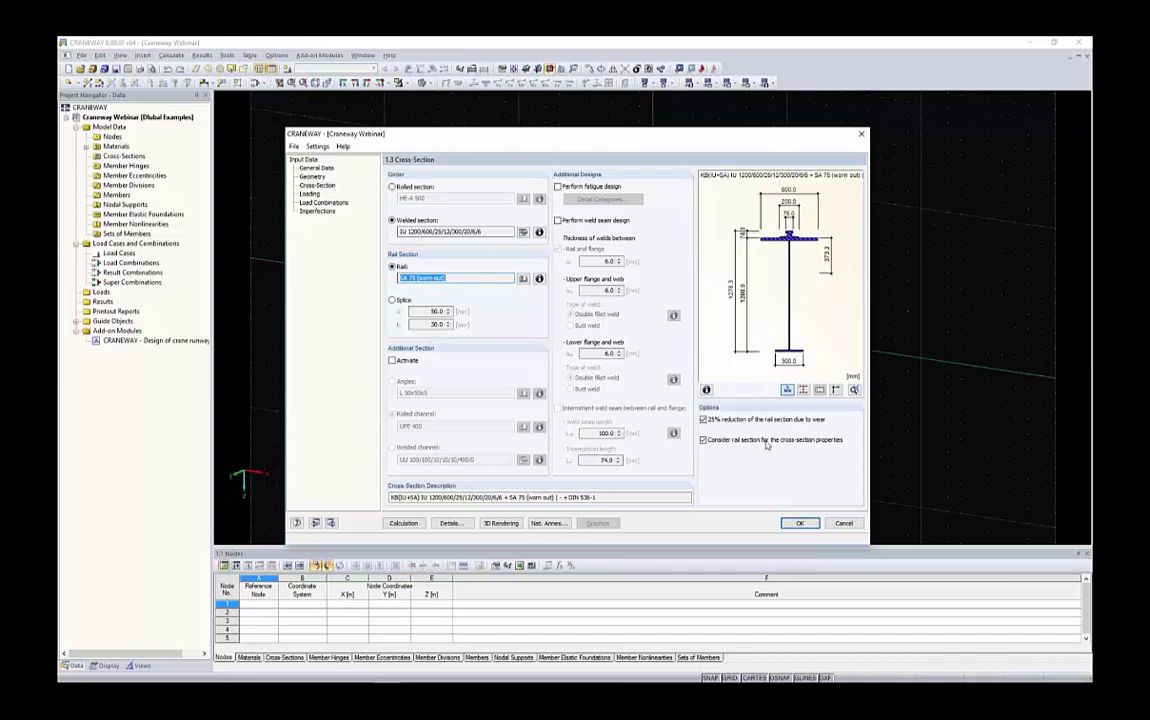
left_click(703, 440)
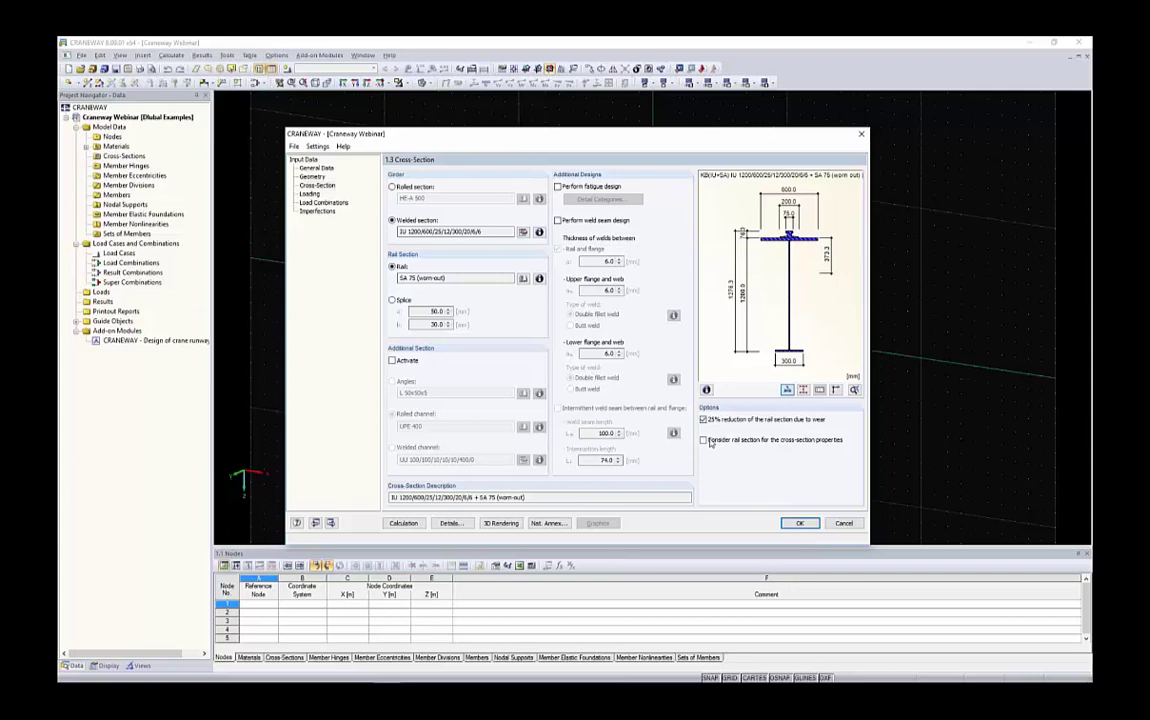
In the EN 1993-6 Details, mount the crane rail on a 6.0 mm elastomeric bearing pad.
left_click(450, 523)
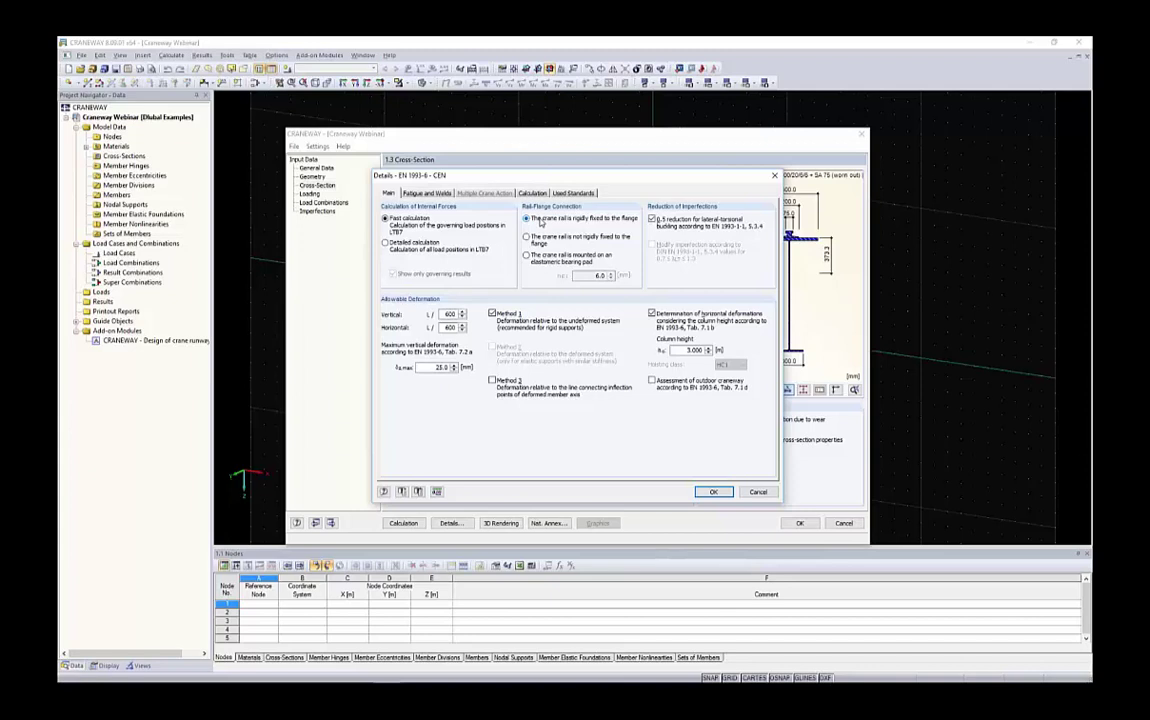
left_click_drag(563, 180, 488, 160)
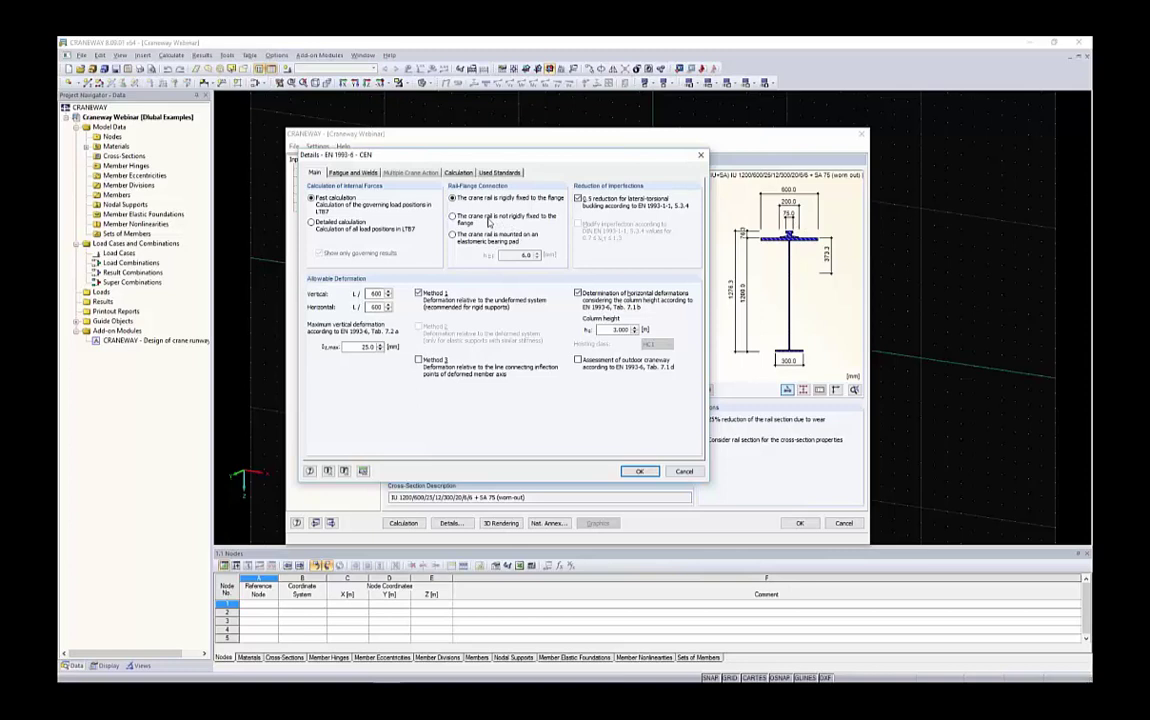
left_click(463, 240)
left_click_drag(505, 255, 557, 256)
left_click(641, 471)
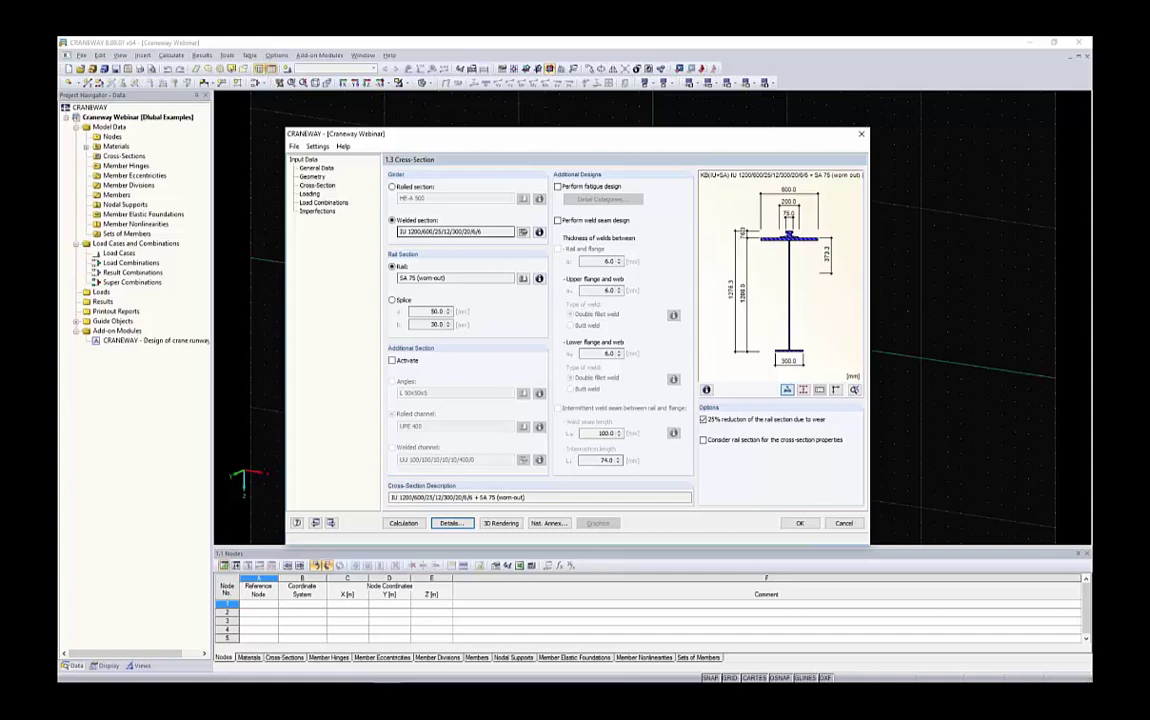
On the crane loading page, keep one crane with buffers at both girder ends, loading both girders.
left_click(308, 195)
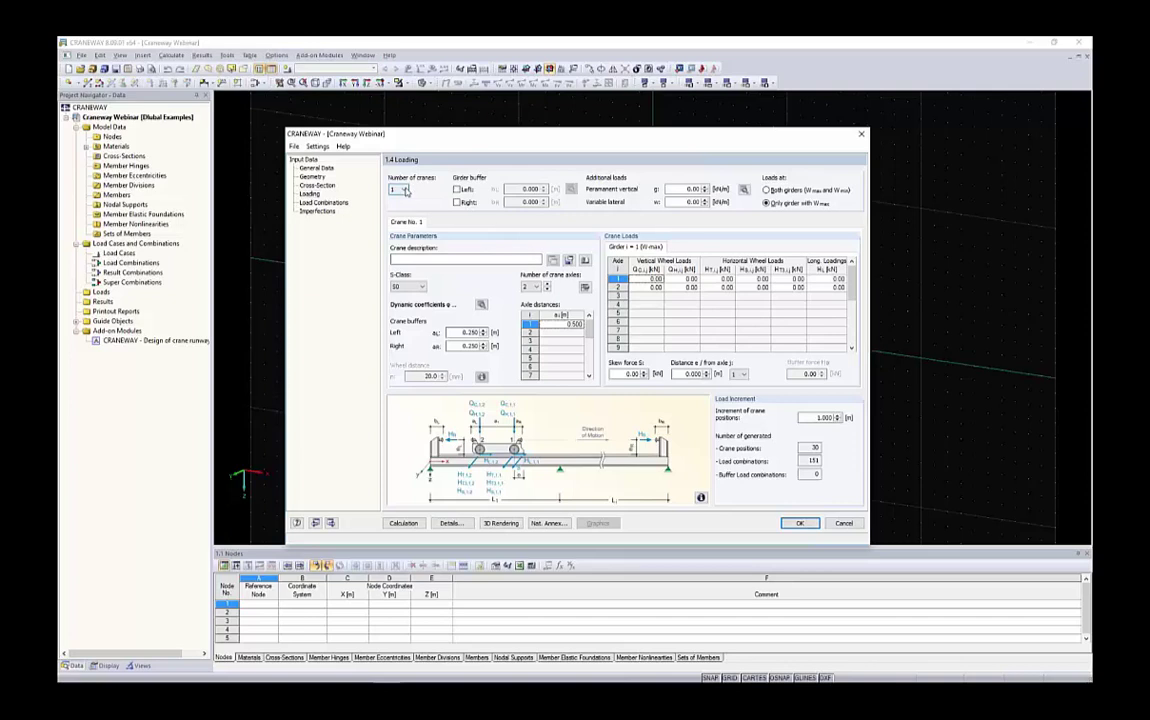
left_click(400, 191)
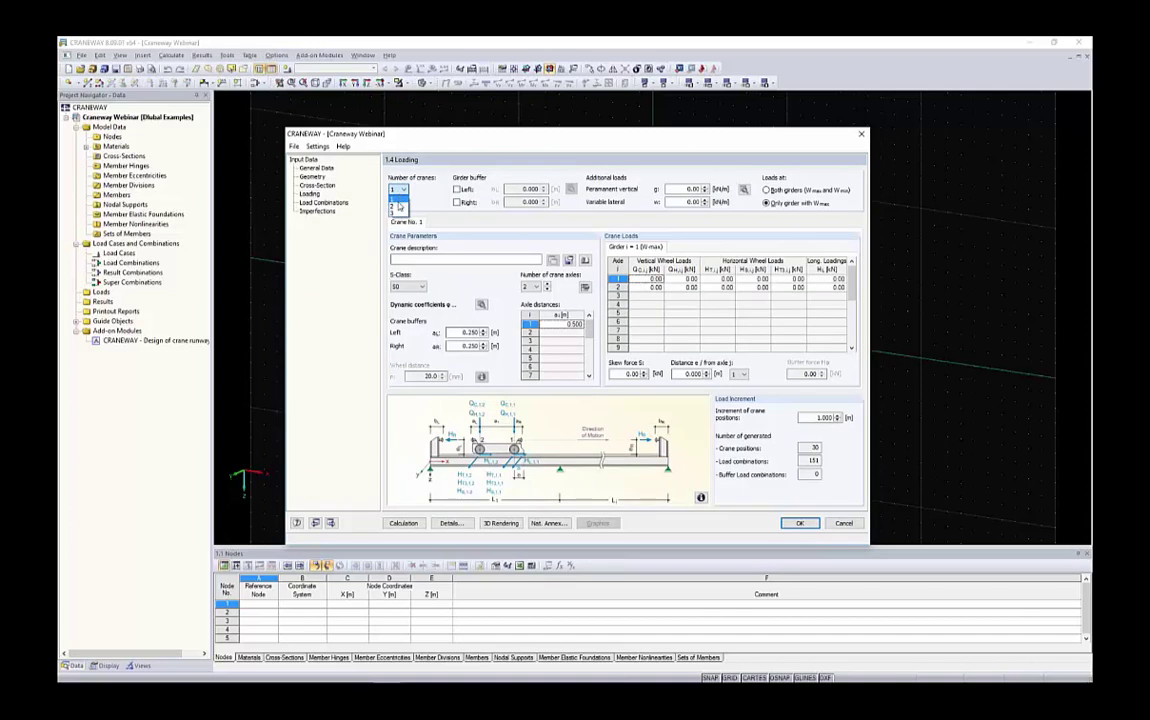
left_click(399, 197)
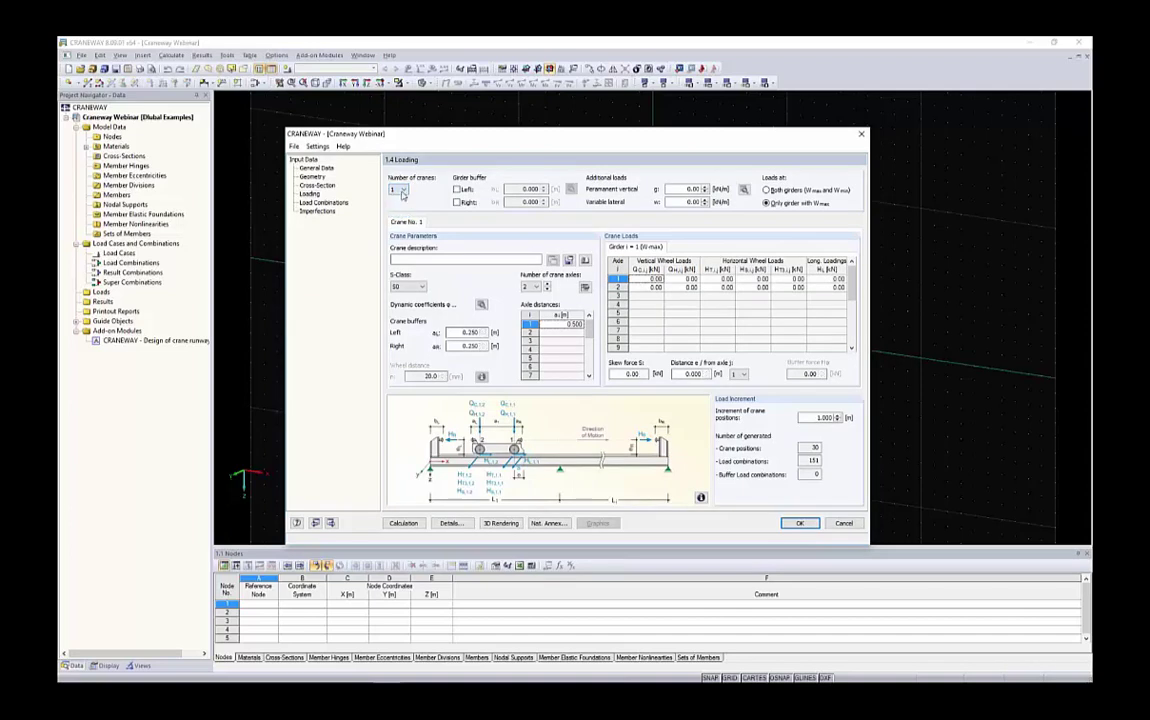
left_click(456, 189)
left_click(457, 202)
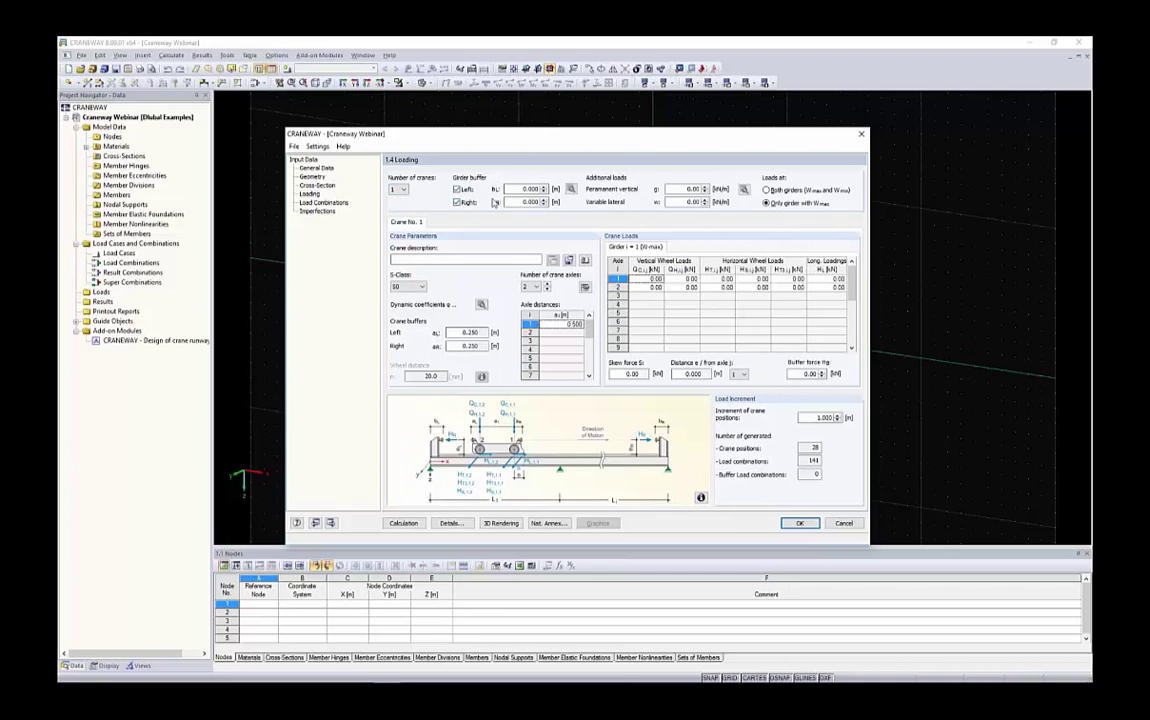
left_click(775, 190)
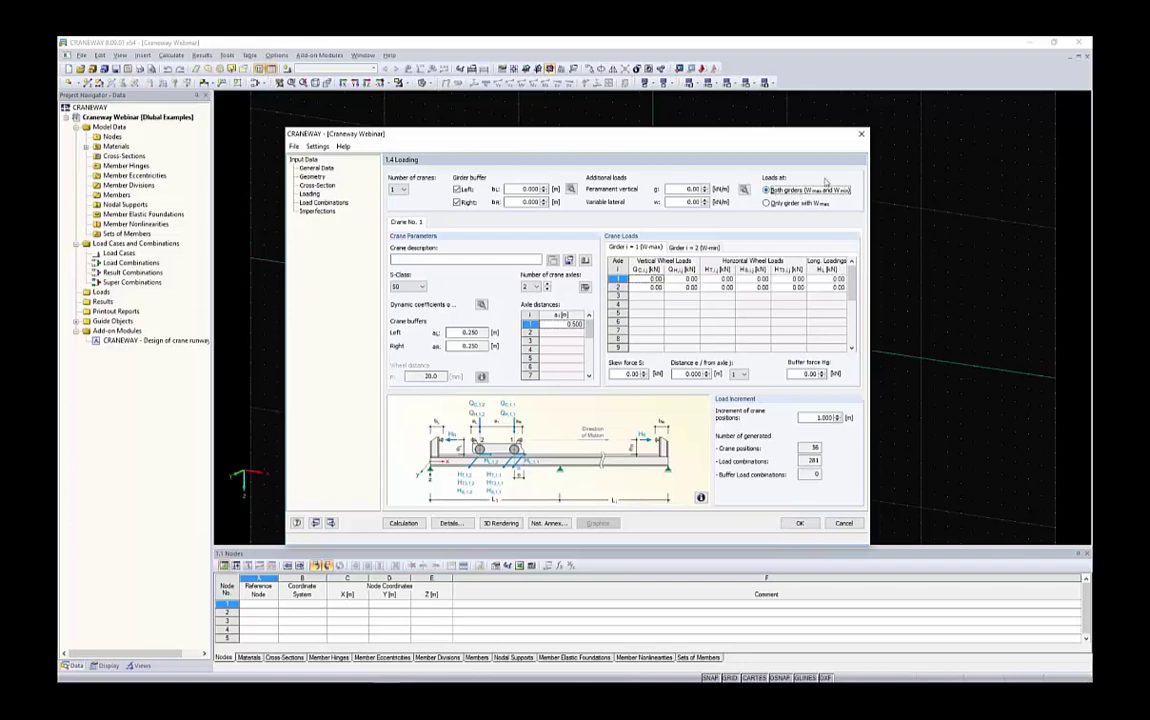
Describe the crane as 17t with S-class S5 and bring up its dynamic coefficients.
left_click(499, 260)
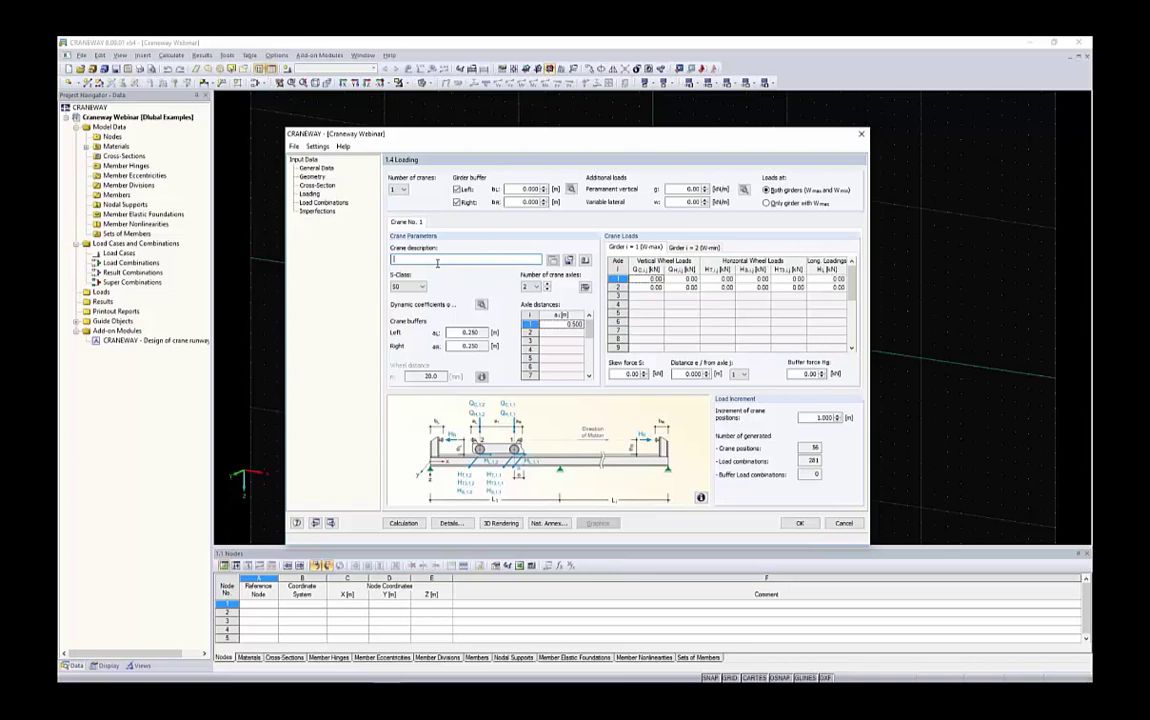
type("17t")
left_click(408, 287)
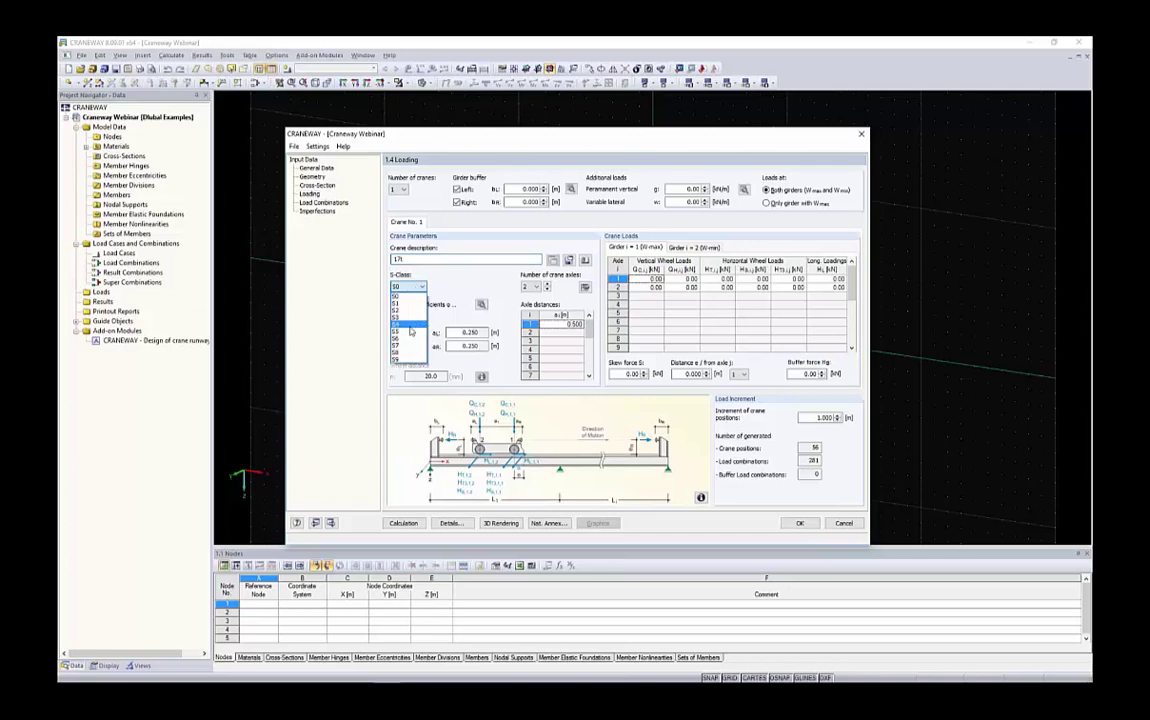
left_click(408, 337)
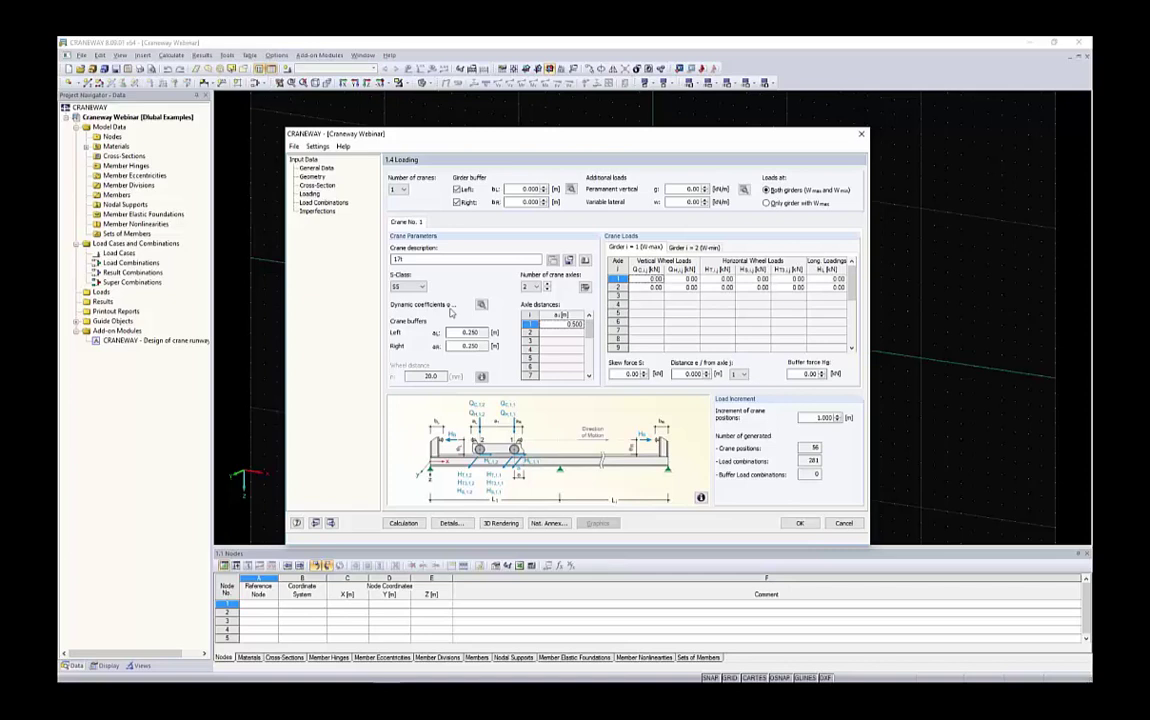
left_click(481, 305)
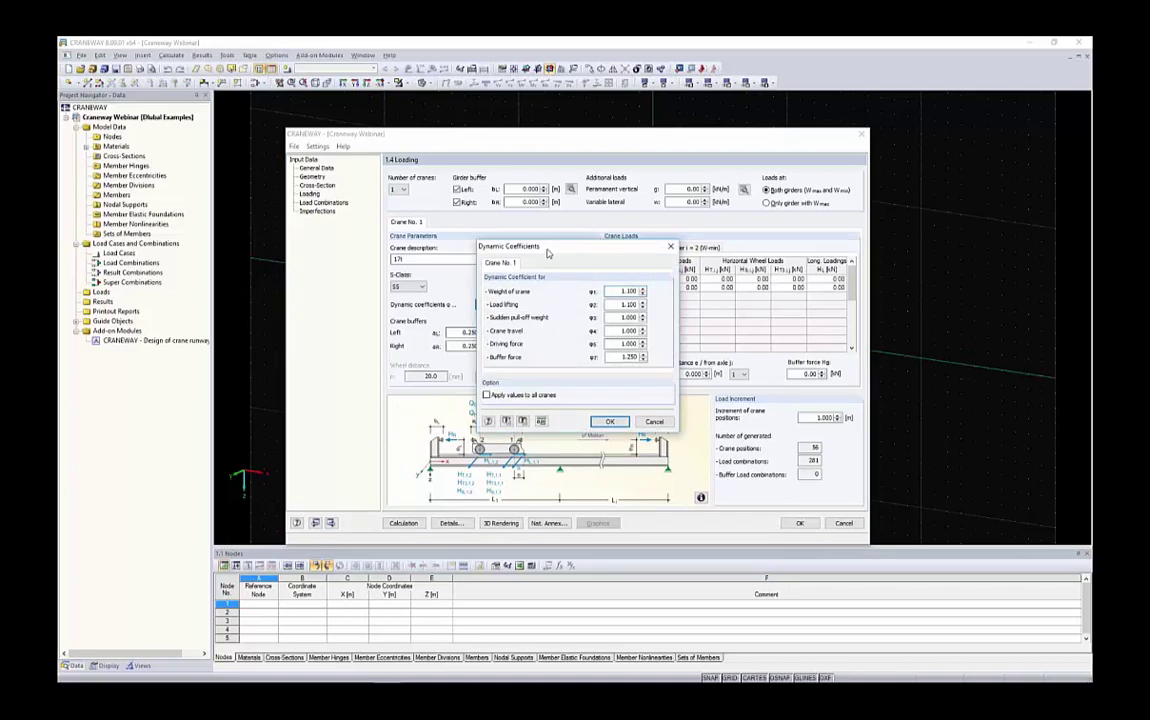
Enter 1.1 for the crane-weight and load-lifting dynamic coefficients and accept them.
left_click_drag(547, 254, 450, 262)
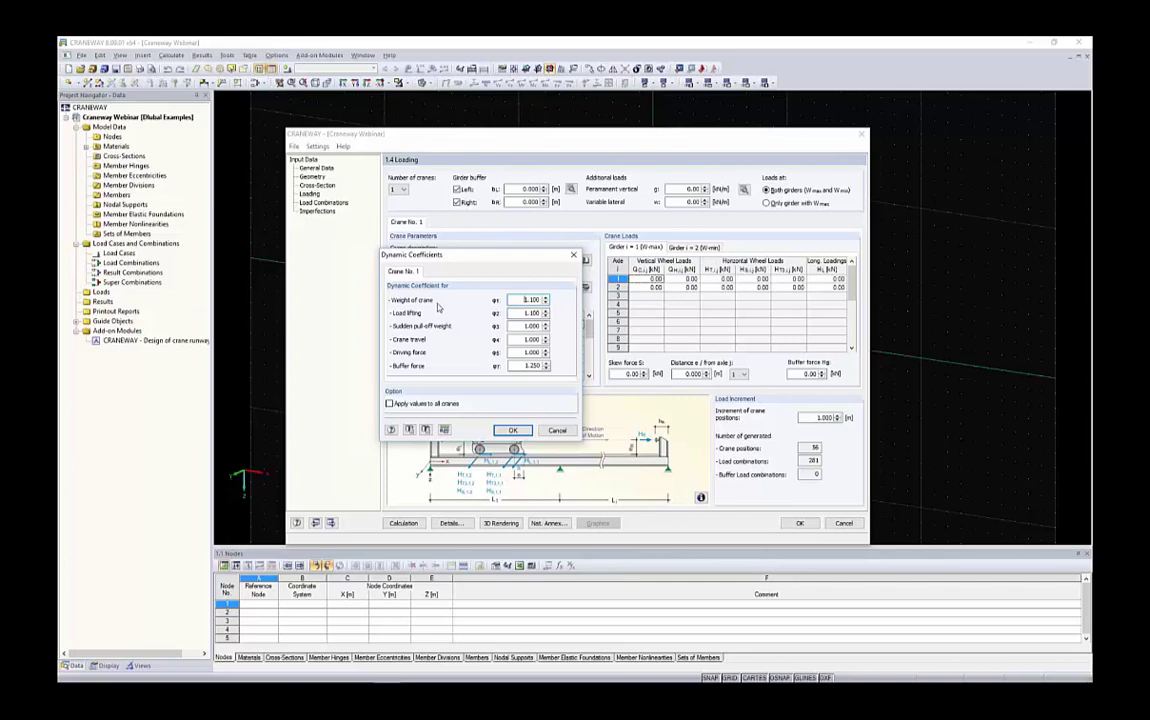
double_click(530, 299)
type("1.")
key("Tab")
type("1.1")
key("Tab")
key("Tab")
key("Tab")
key("Tab")
left_click(512, 430)
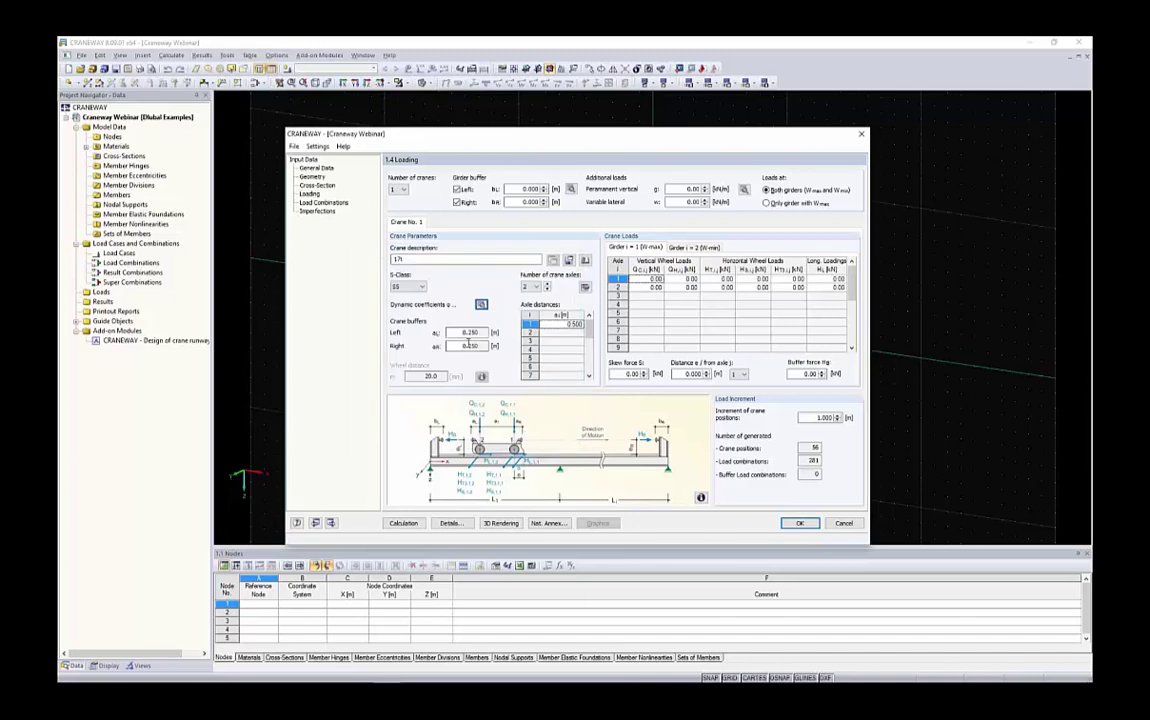
Set the left crane buffer to 0.050 m.
key("Tab")
type(".05")
key("Tab")
Set the right crane buffer to 0.050 m.
type(".05")
left_click(468, 332)
key("Tab")
Give the crane 4 axles with axle distances of 2.000 and 5.600 m.
left_click(535, 287)
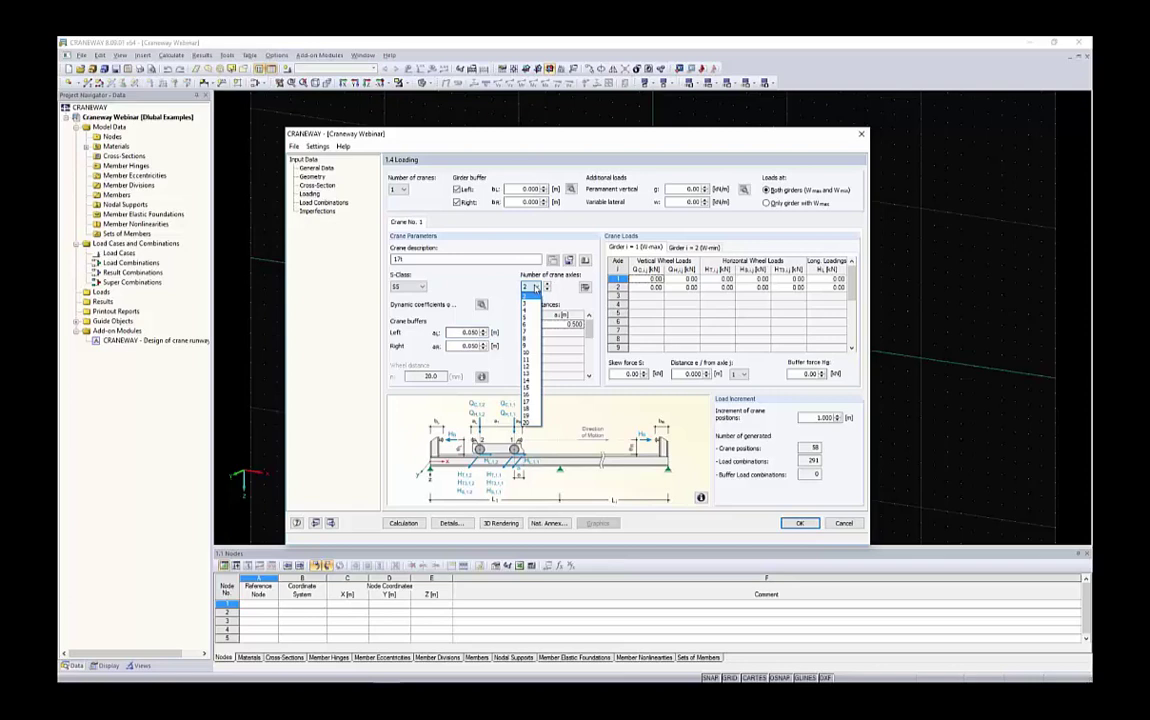
left_click(526, 315)
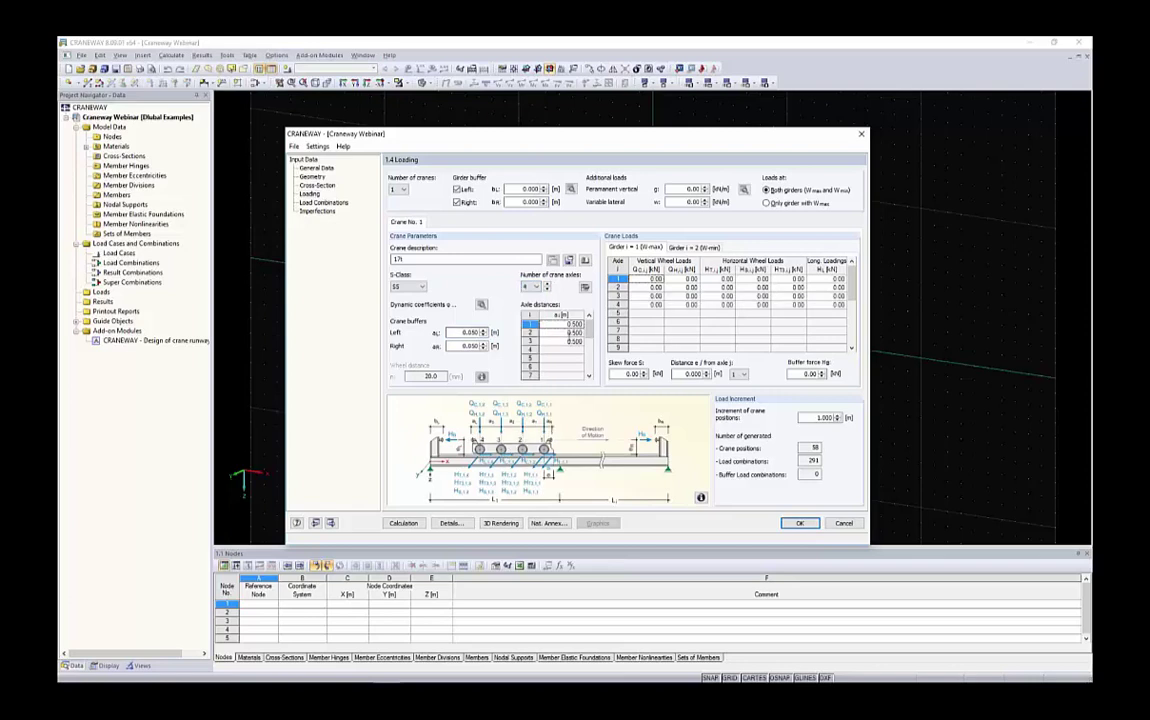
double_click(572, 325)
type("2")
key("Return")
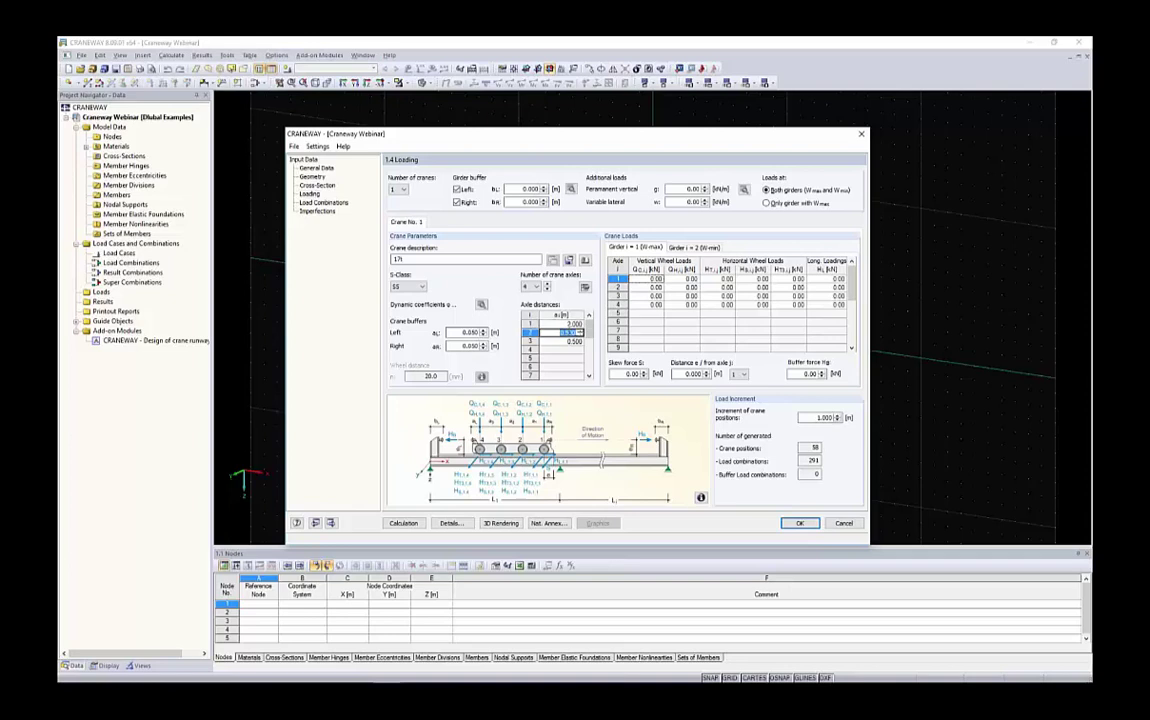
type("5.0")
key("Return")
type("1.2")
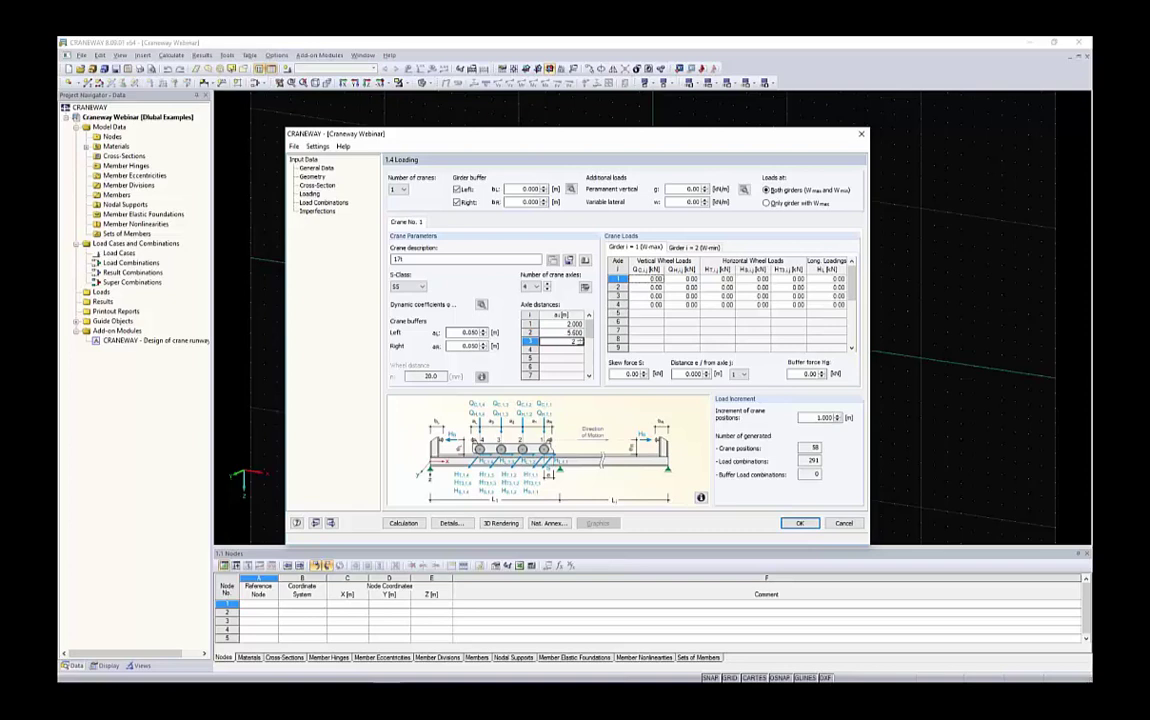
left_click(651, 316)
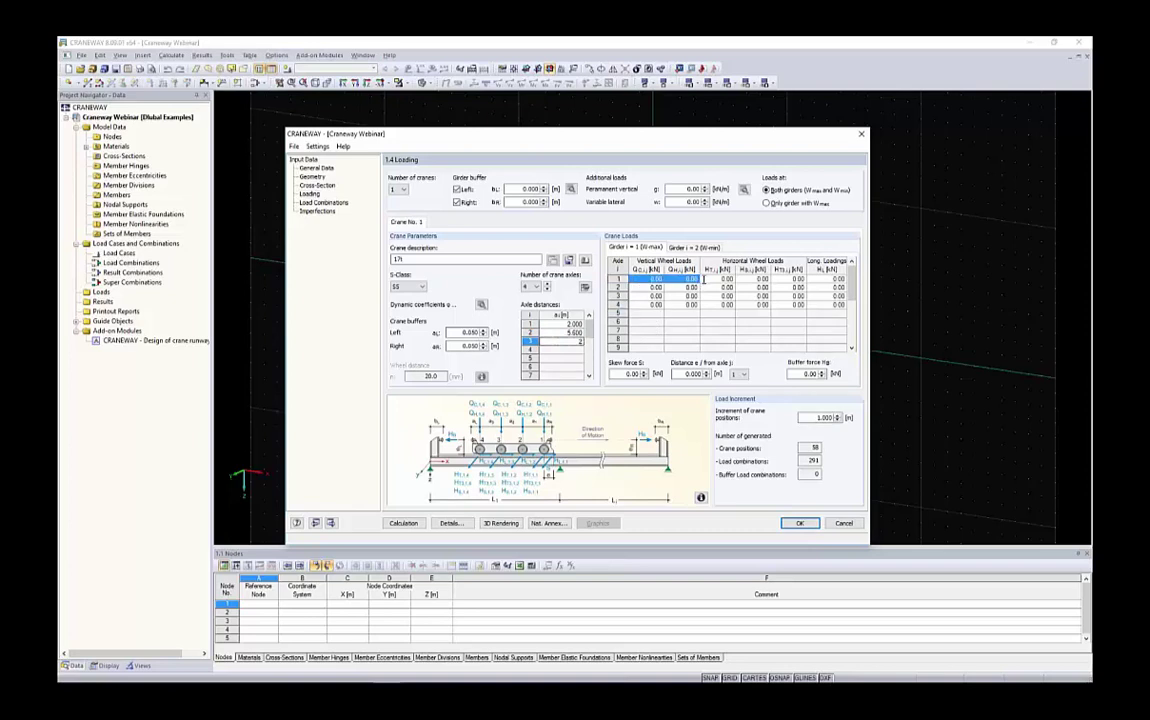
Paste the copied wheel loads into both girders' crane load tables, then clear the skew force.
left_click_drag(644, 282, 840, 304)
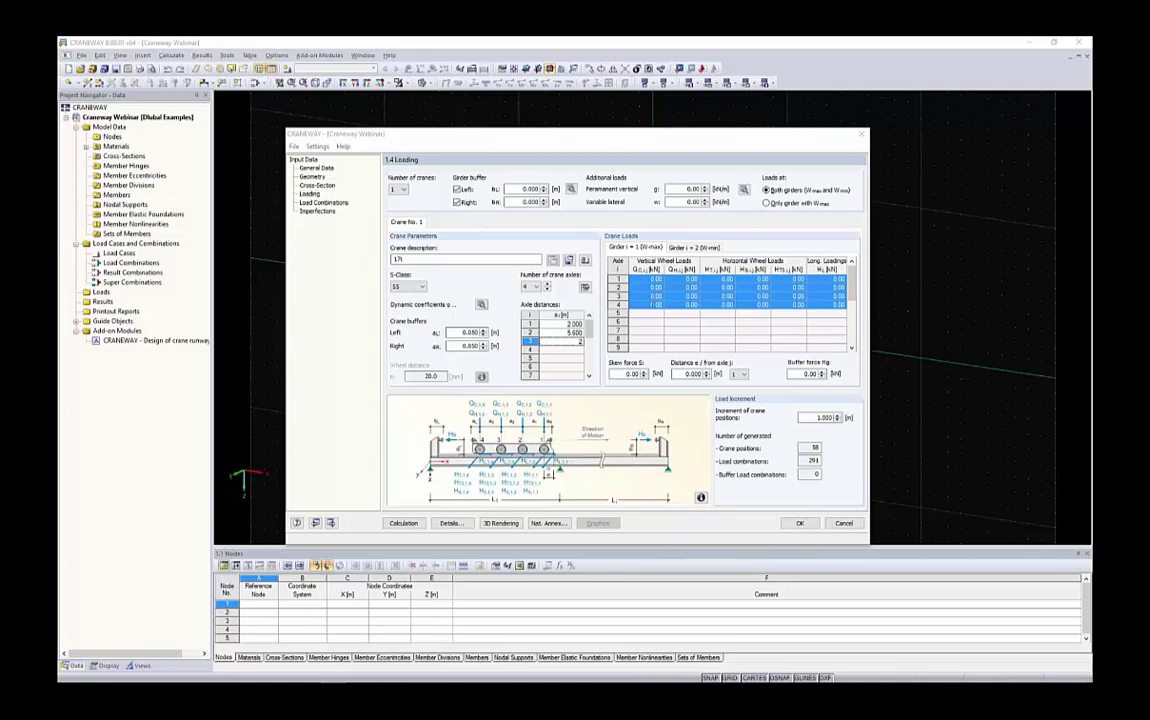
key("ctrl+v")
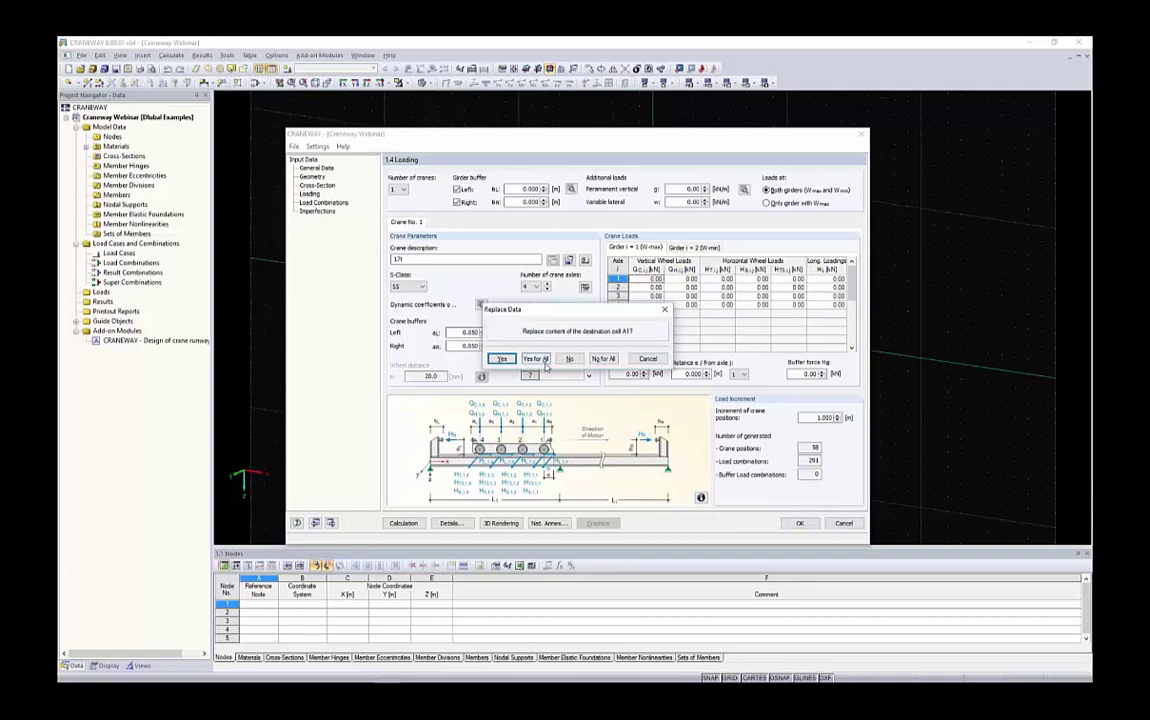
left_click(543, 360)
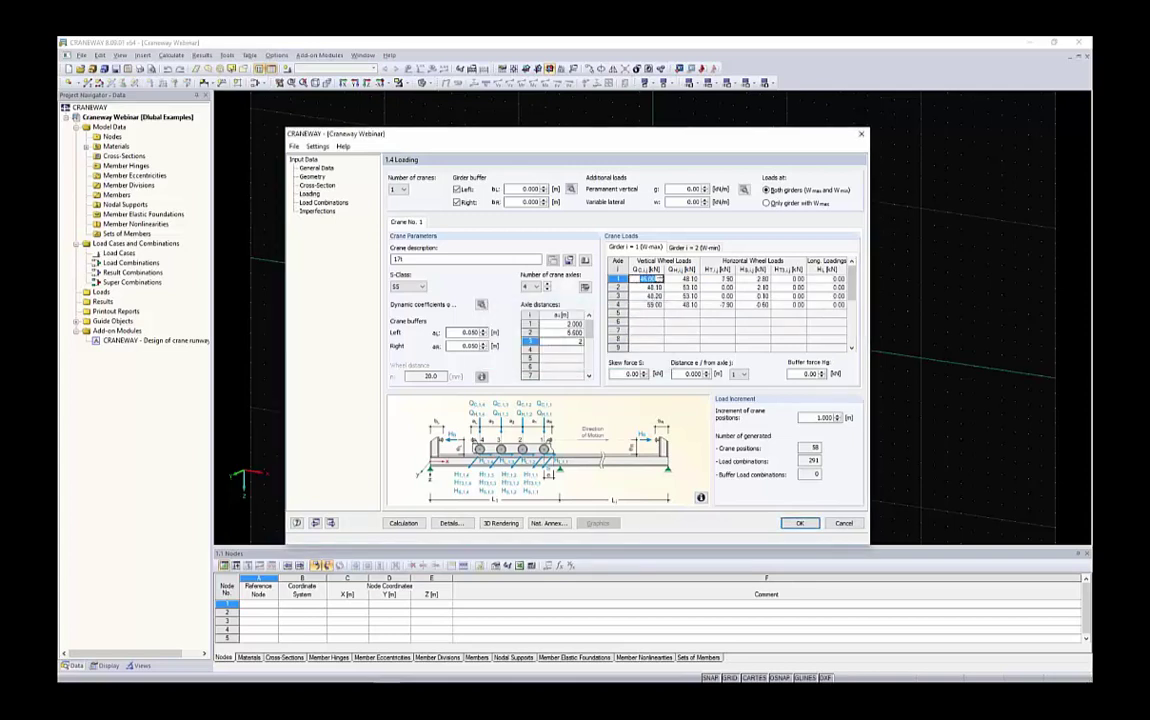
left_click(698, 247)
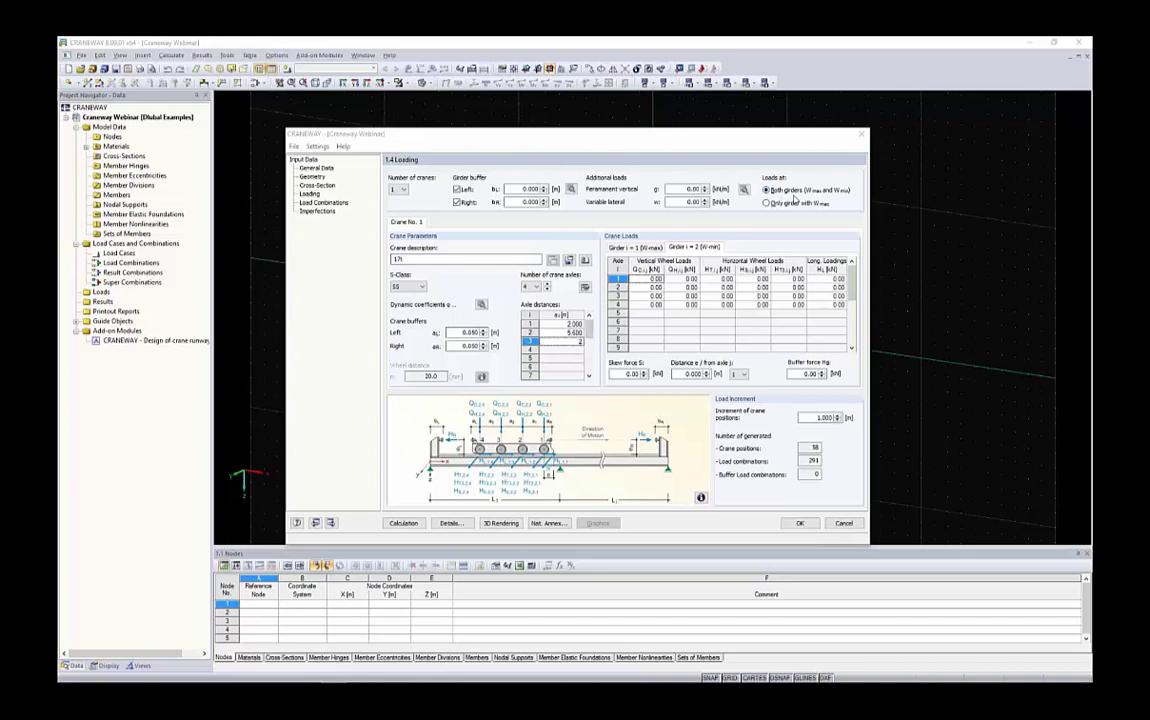
left_click_drag(643, 279, 808, 296)
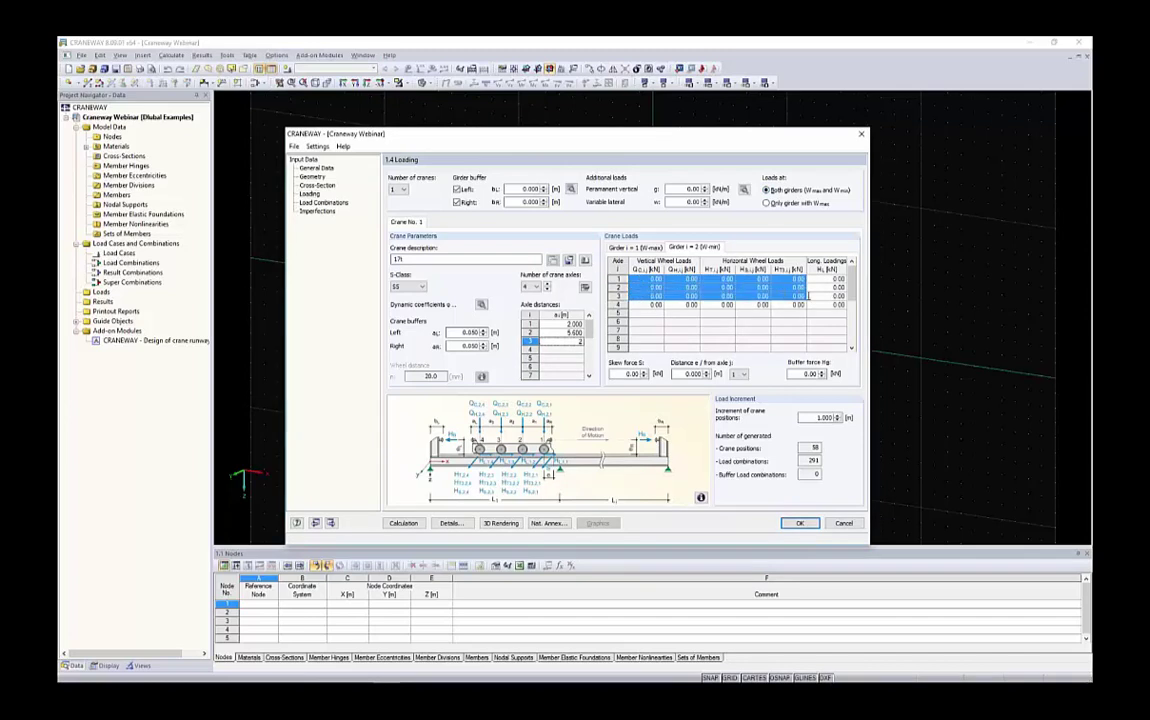
key("ctrl+v")
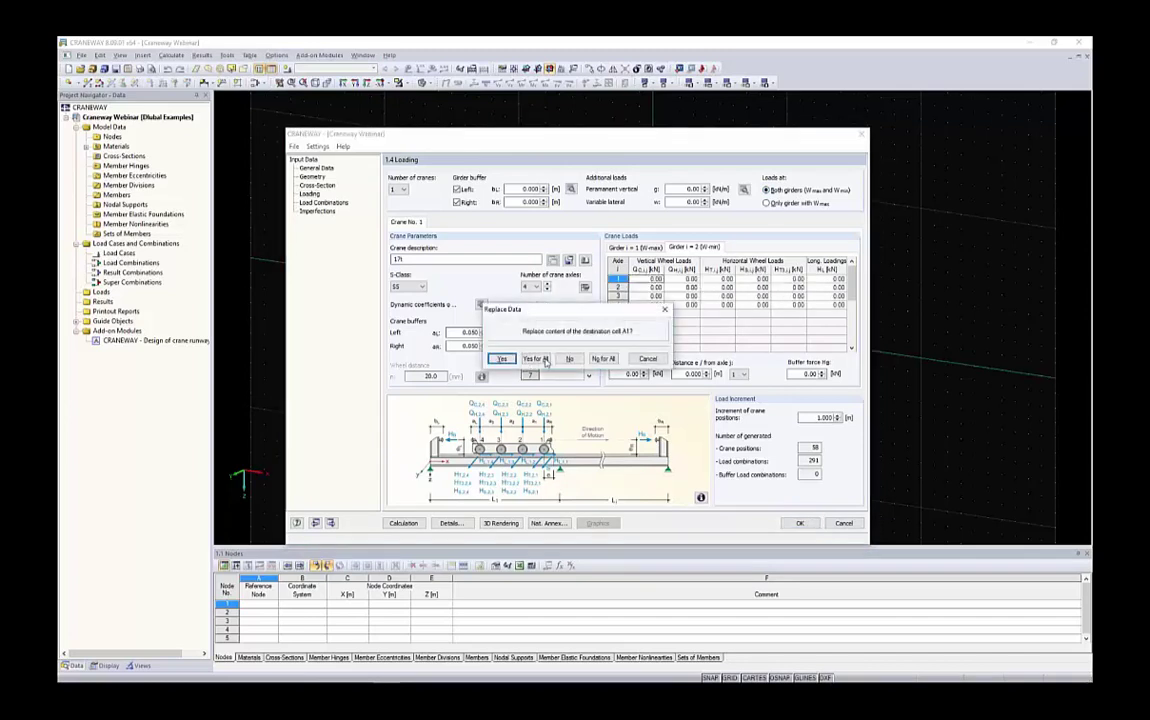
left_click(536, 359)
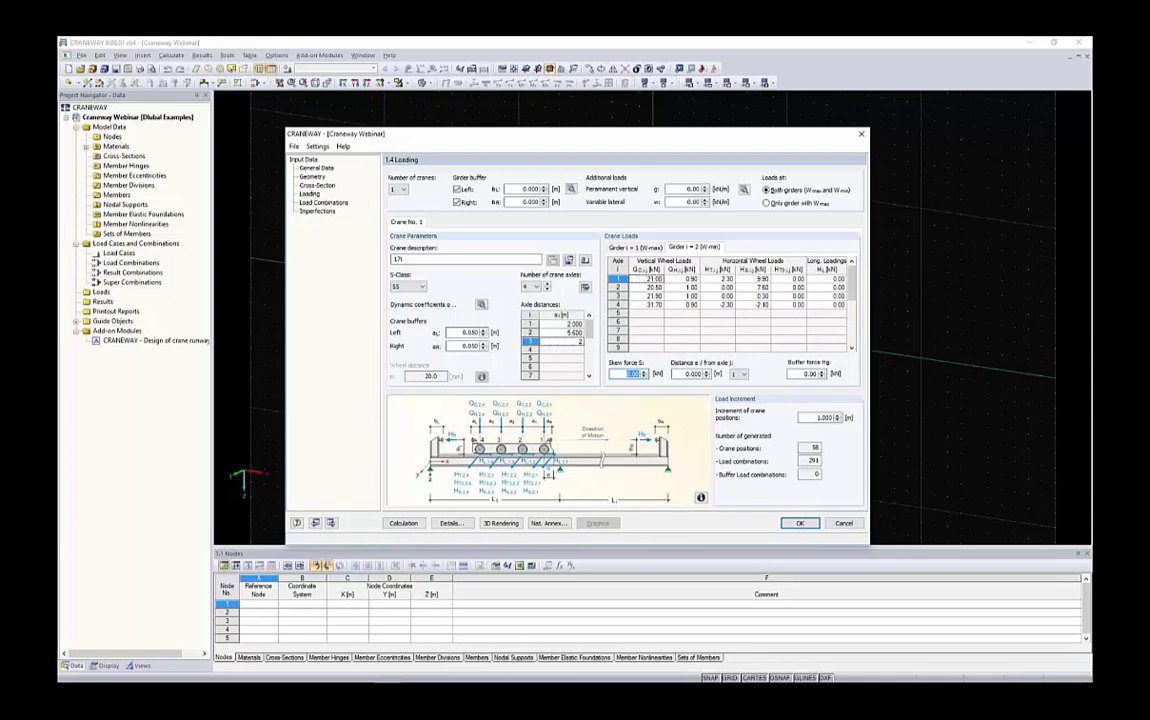
key("BackSpace")
Enter a skew force S of -20.1 kN and review the crane position and combination counts.
type("-20.1")
left_click(683, 373)
double_click(683, 373)
double_click(822, 417)
double_click(816, 448)
key("Tab")
Try a 0.100 m crane position increment and check the resulting load combinations.
left_click(817, 417)
type("0.1")
key("Tab")
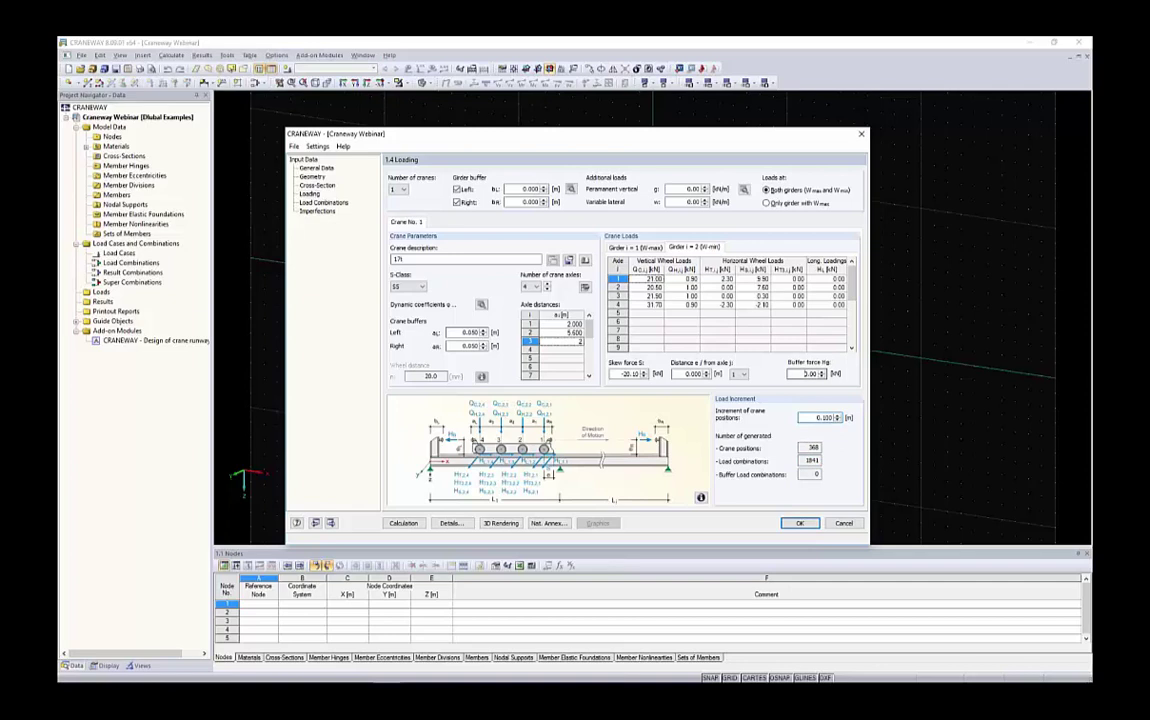
double_click(808, 460)
left_click(838, 414)
left_click(838, 414)
left_click(838, 414)
left_click(838, 414)
left_click(838, 414)
left_click(838, 420)
left_click(838, 420)
left_click(838, 420)
Try a 5.000 m increment, then settle on 0.500 m for 76 positions and 381 combinations.
left_click_drag(835, 414, 846, 414)
type("5")
key("Tab")
double_click(813, 447)
double_click(807, 420)
type("1")
key("Tab")
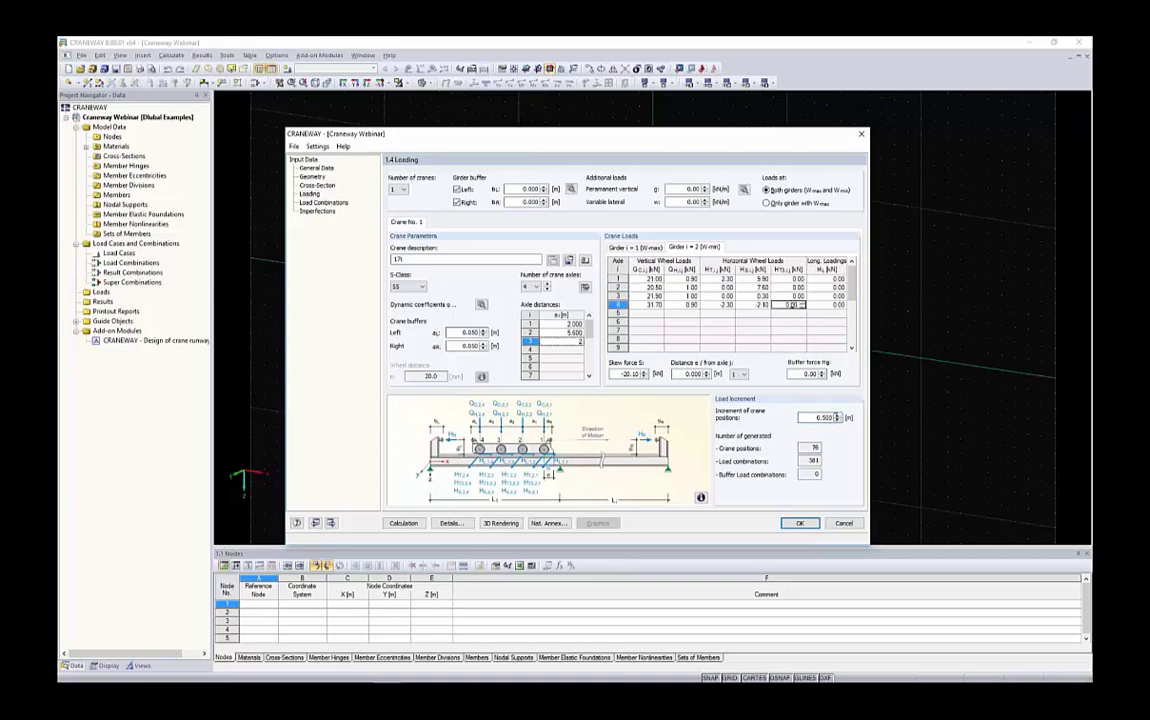
double_click(815, 447)
key("Tab")
left_click(500, 523)
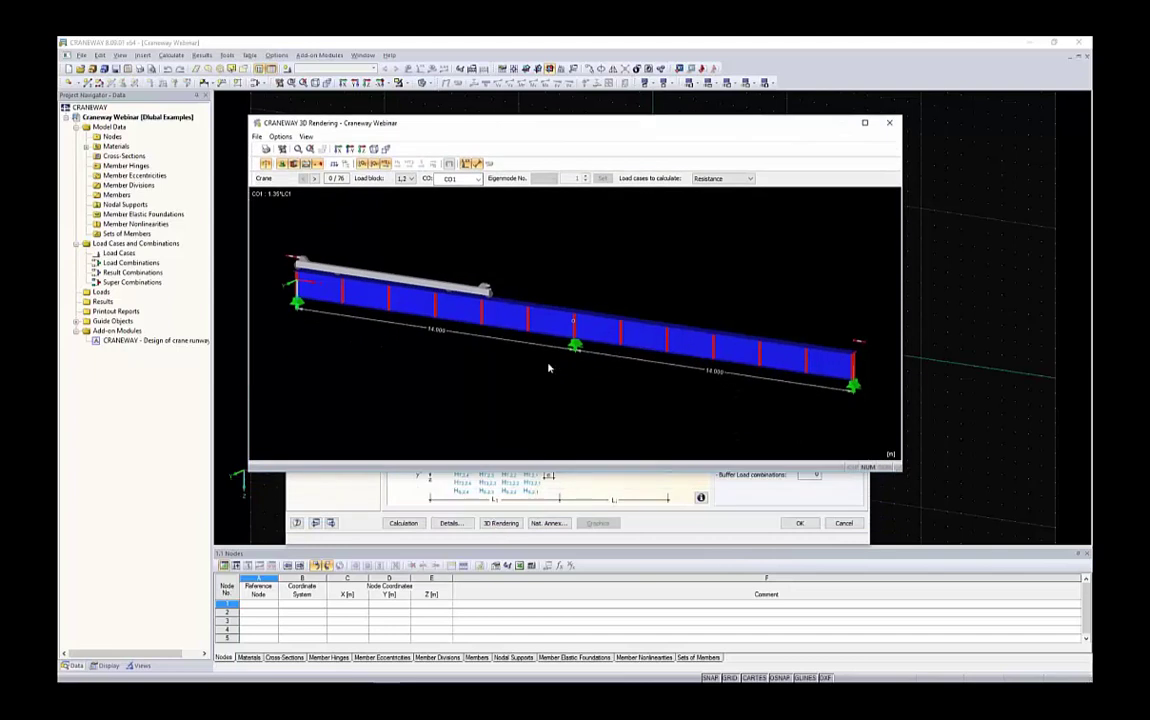
middle_click_drag(607, 287, 521, 282, "ctrl")
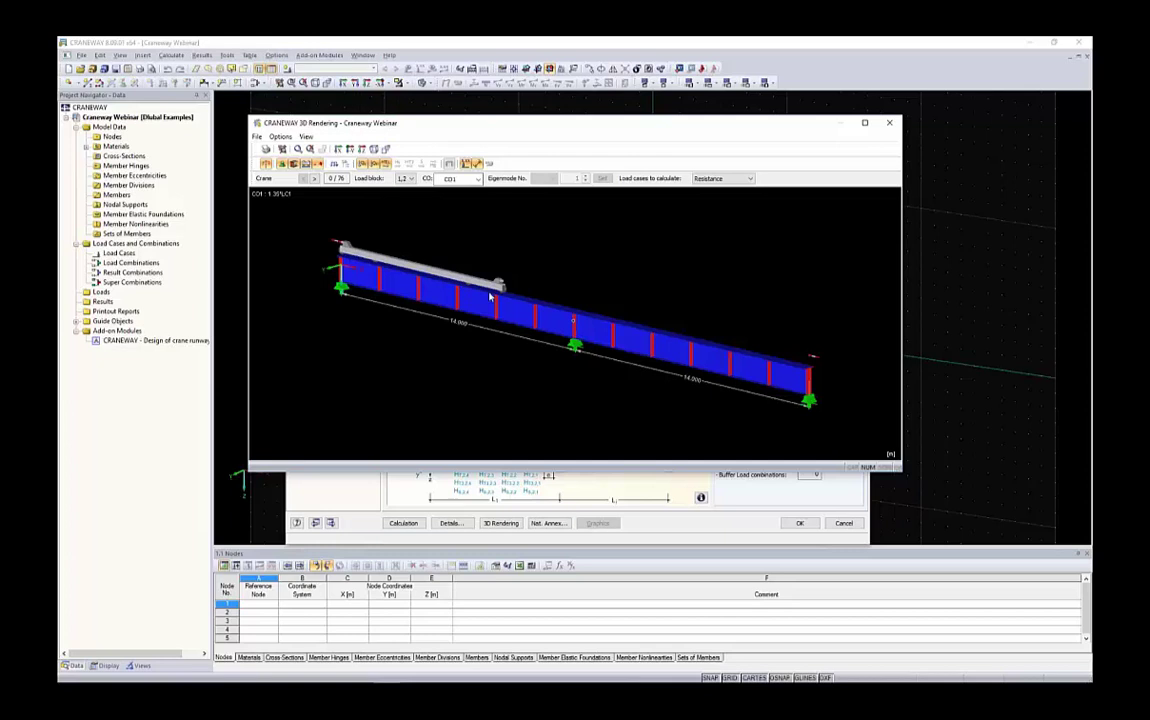
left_click(314, 179)
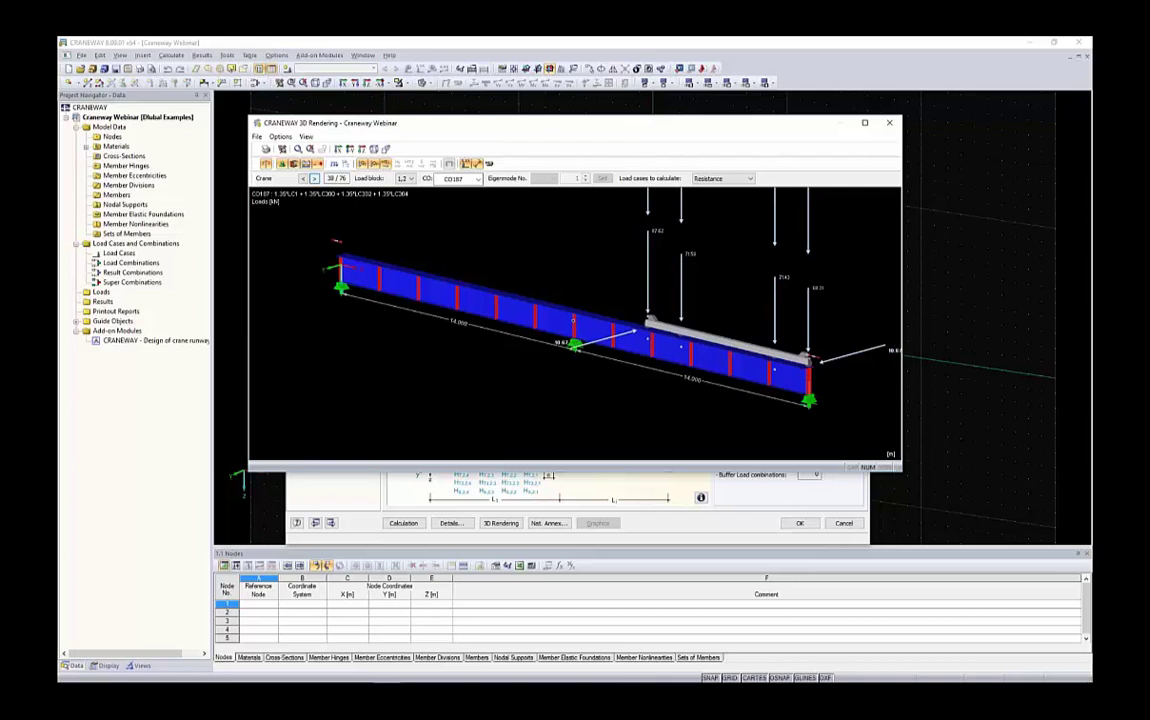
left_click(410, 180)
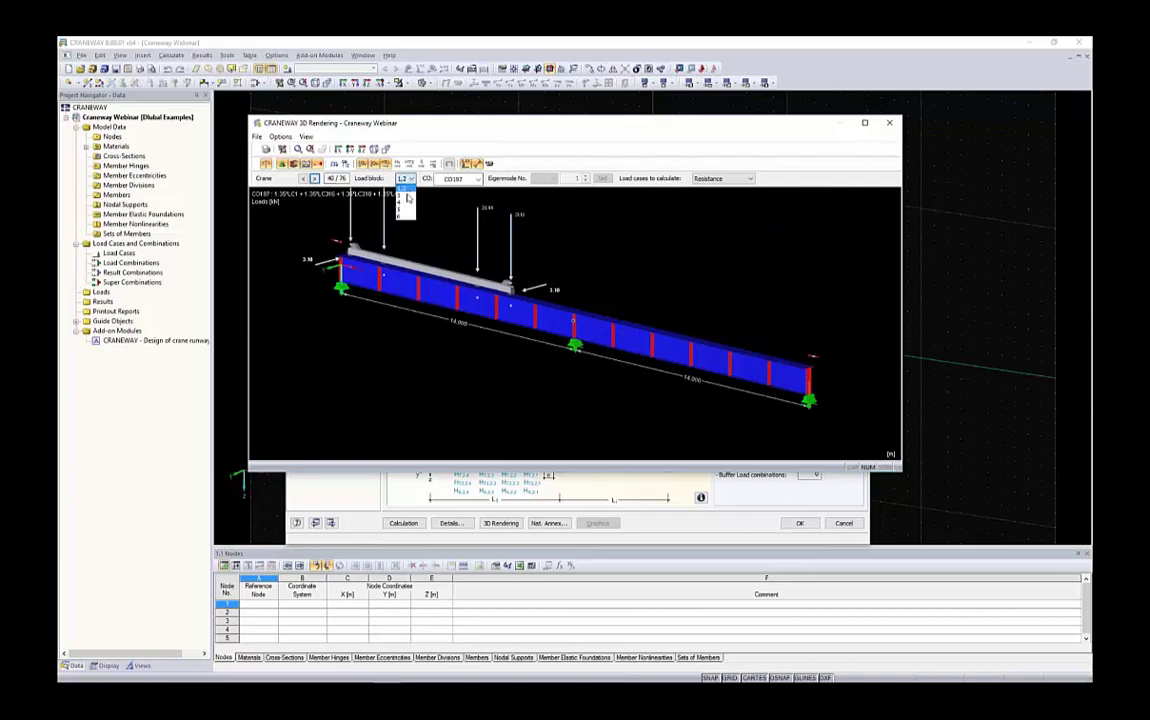
left_click(404, 197)
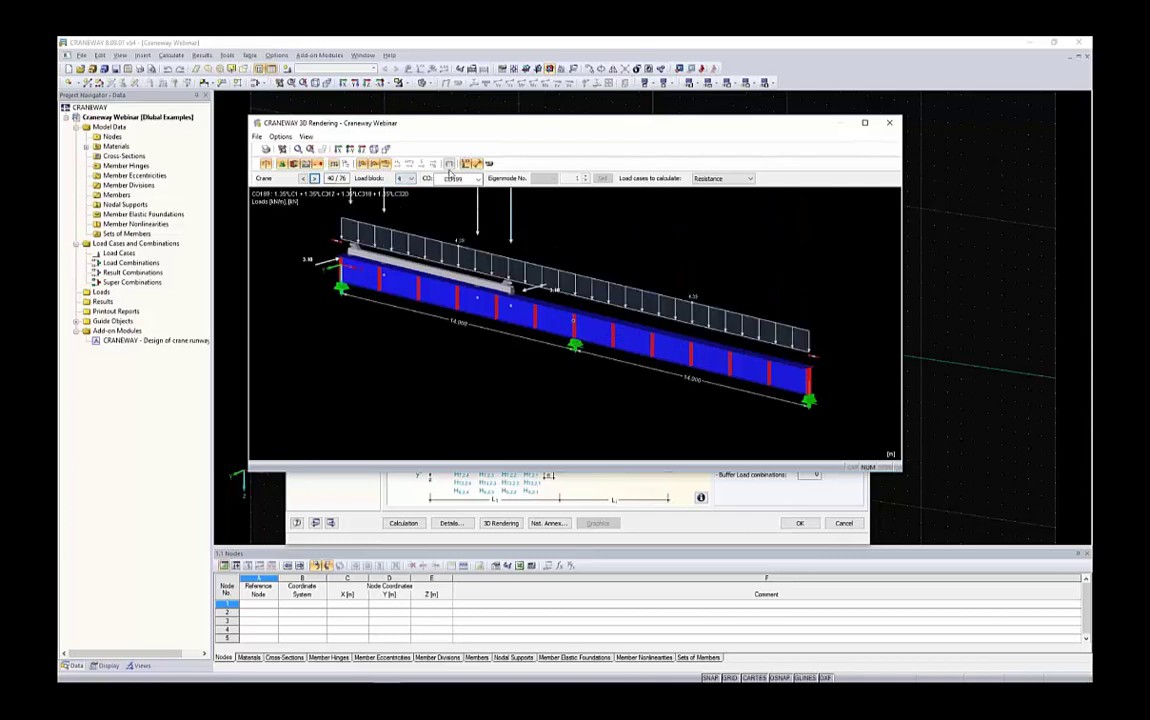
left_click(478, 178)
left_click_drag(479, 200, 480, 390)
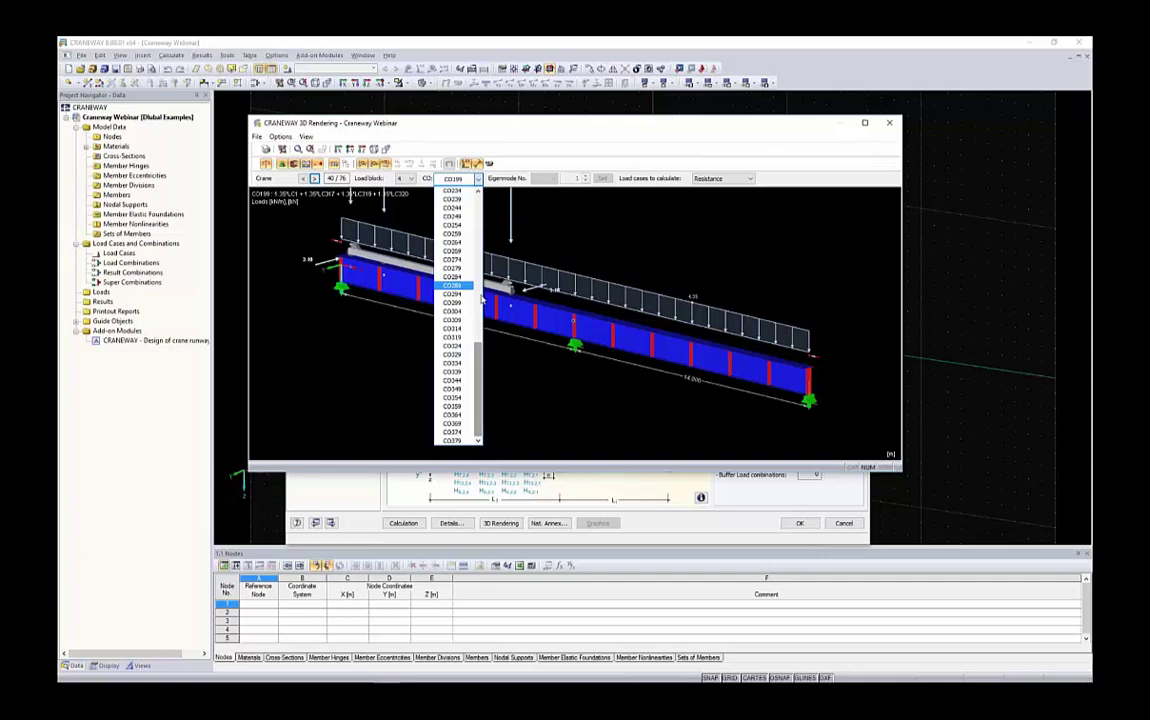
left_click(387, 298)
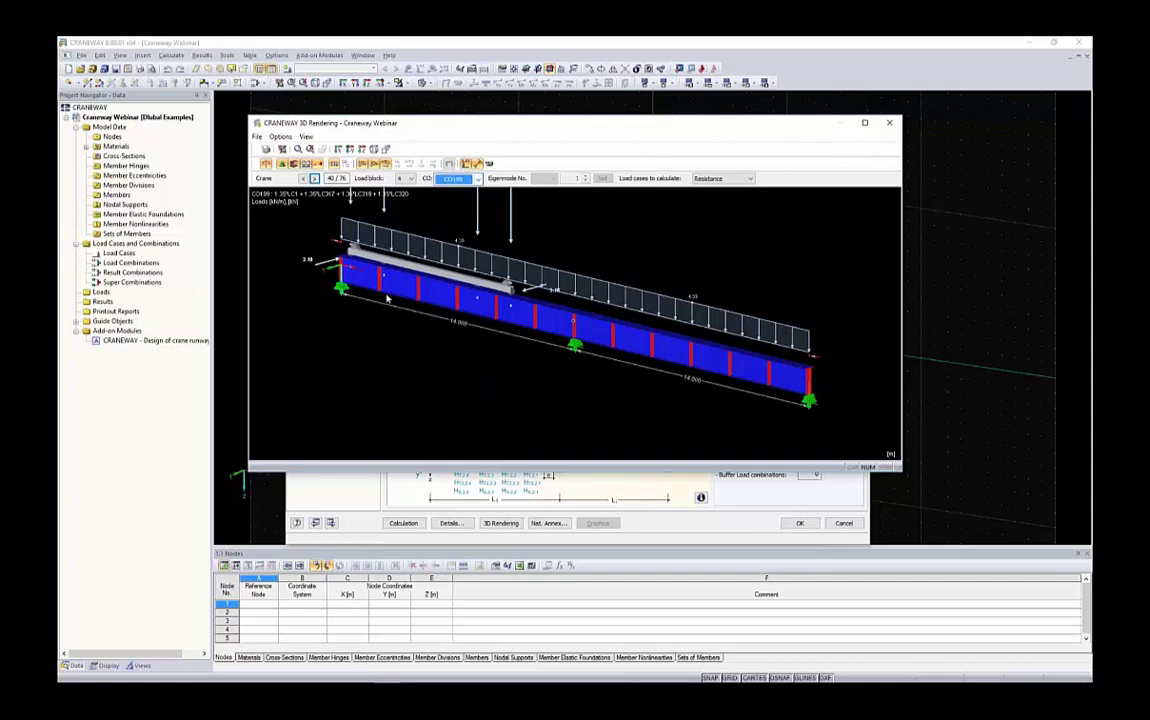
Close the 3D rendering and set the right crane buffer to 5.000 m.
left_click(889, 122)
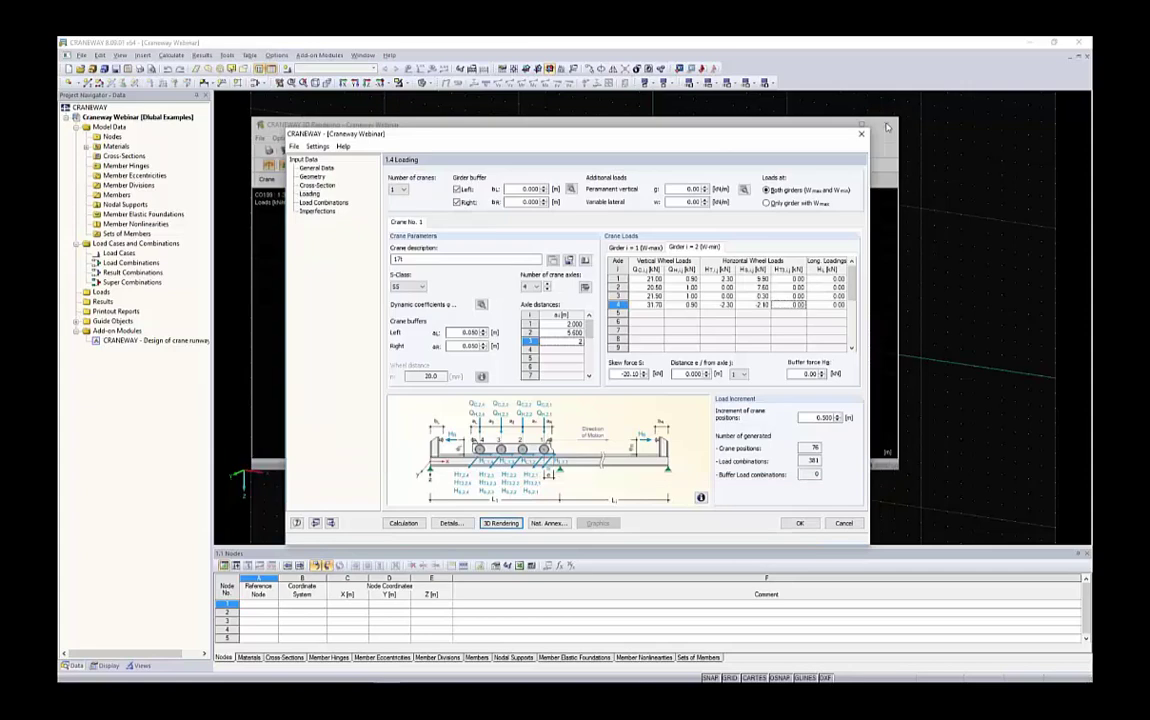
double_click(468, 346)
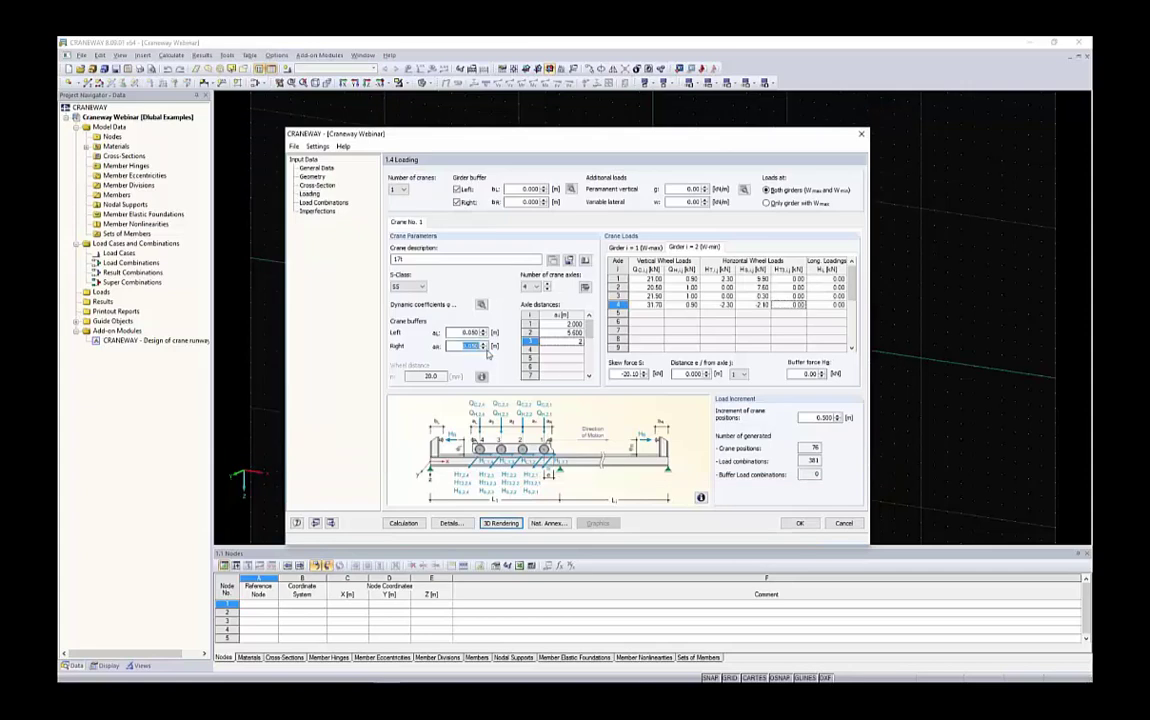
type("5")
key("Tab")
In the 3D rendering, step the crane along the girder and show only load block 1,2.
left_click(501, 522)
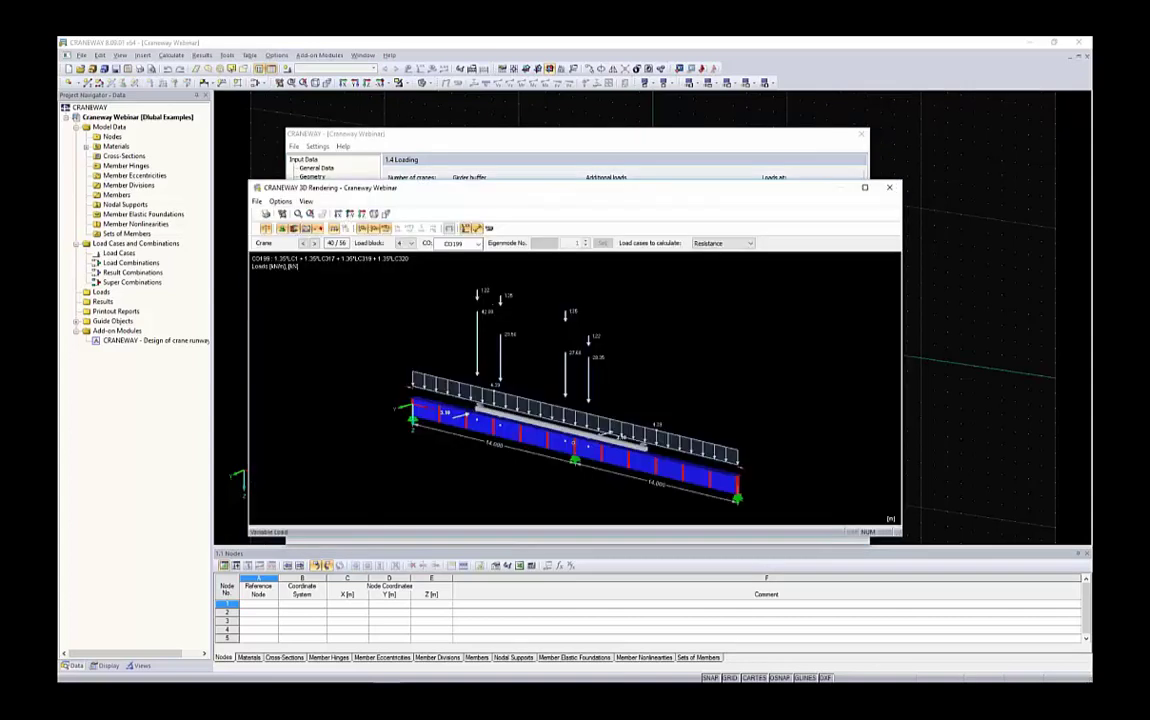
left_click(312, 245)
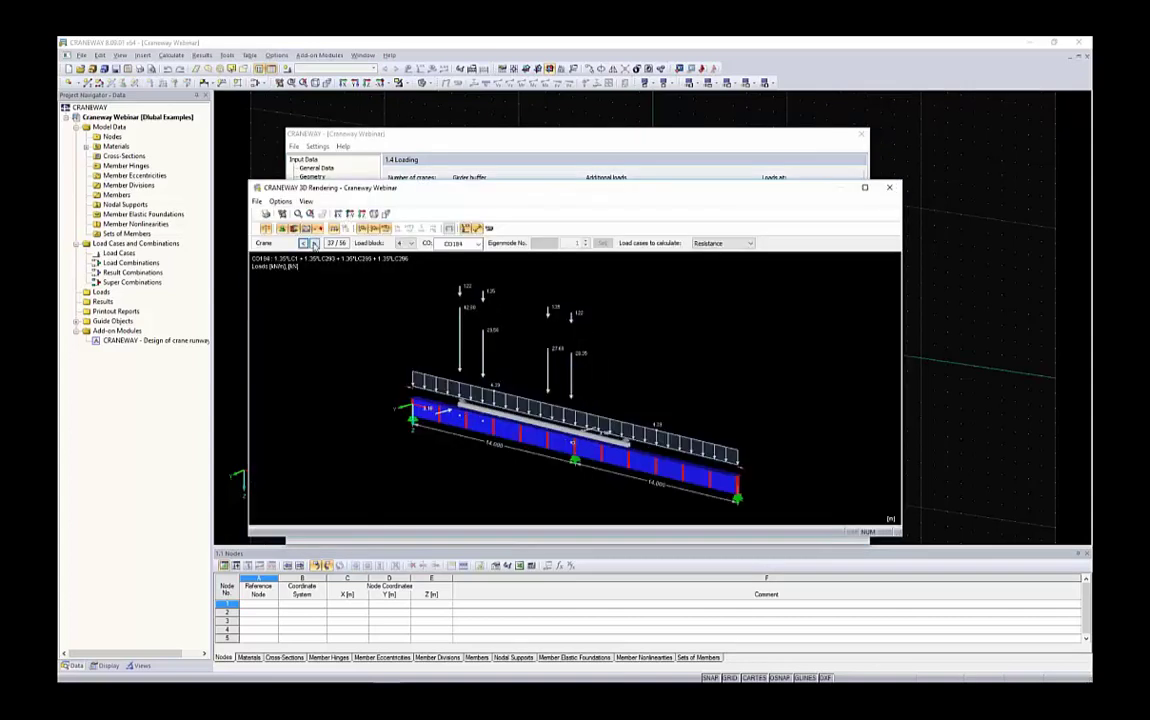
left_click(314, 245)
left_click(314, 245)
left_click(314, 245)
left_click(314, 245)
left_click(314, 245)
left_click(314, 245)
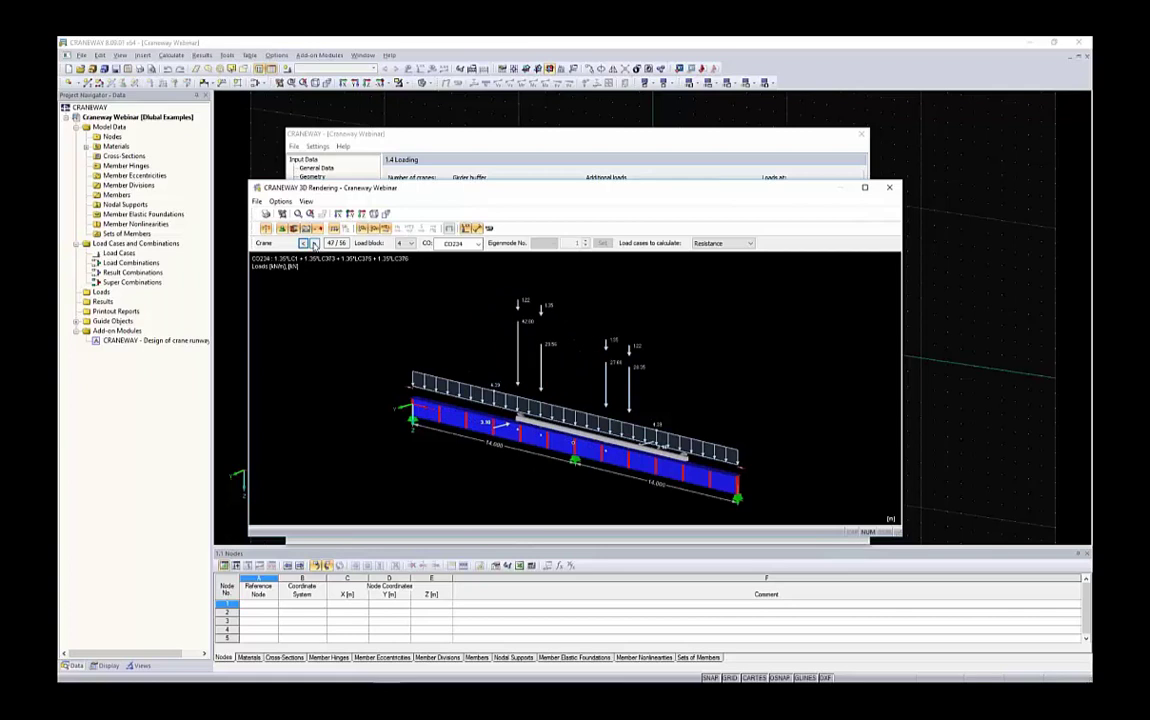
left_click(314, 245)
left_click(314, 245)
left_click(314, 245)
left_click(314, 245)
left_click(314, 245)
left_click(314, 245)
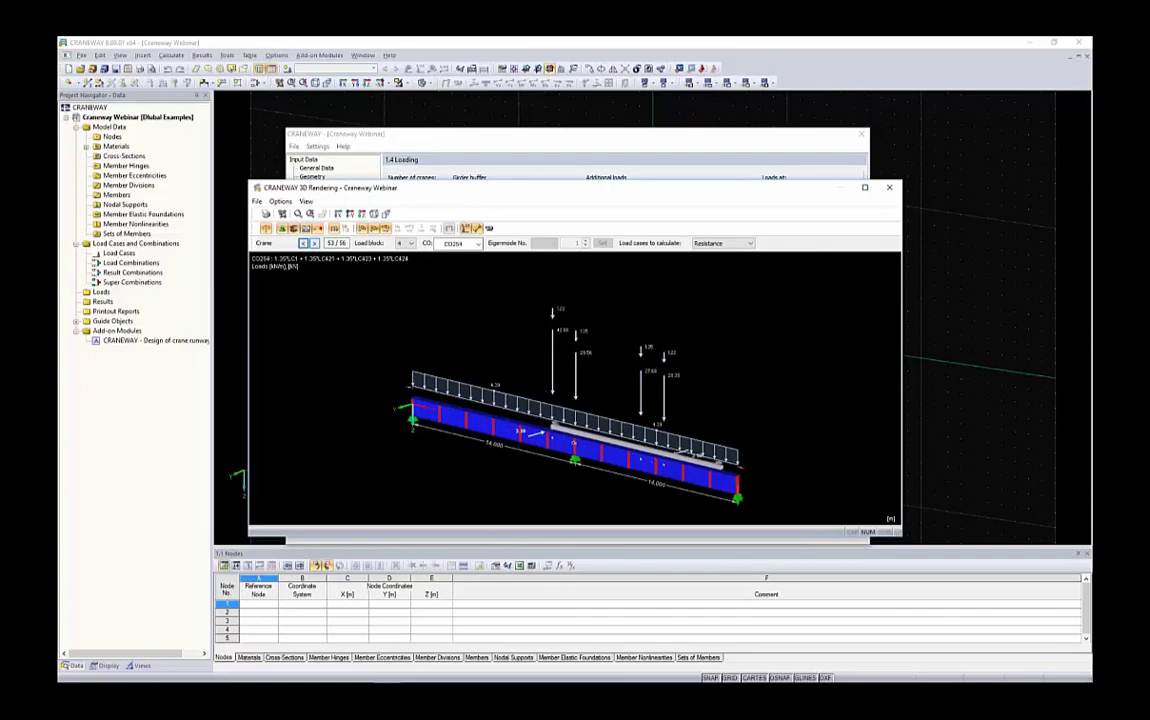
left_click(314, 245)
left_click(405, 245)
left_click(405, 253)
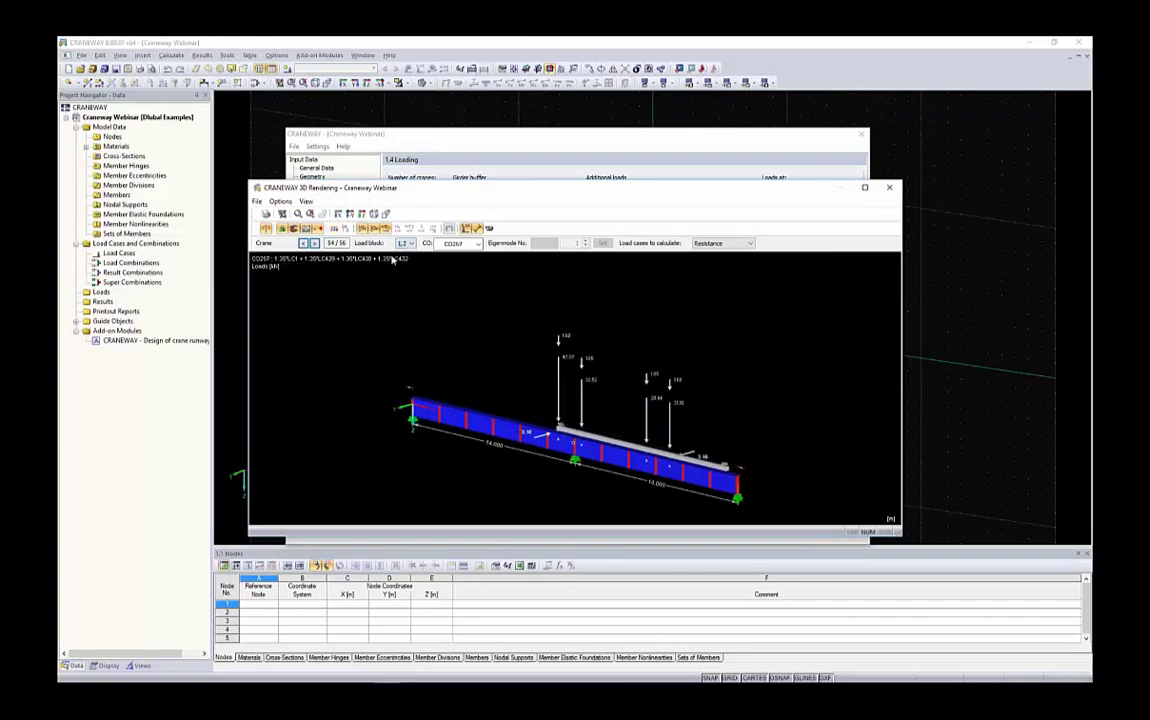
Step the crane back to position 1 of 56 (CO2) and keep Resistance as load cases to calculate.
left_click(303, 244)
left_click(303, 244)
left_click(303, 244)
left_click(303, 244)
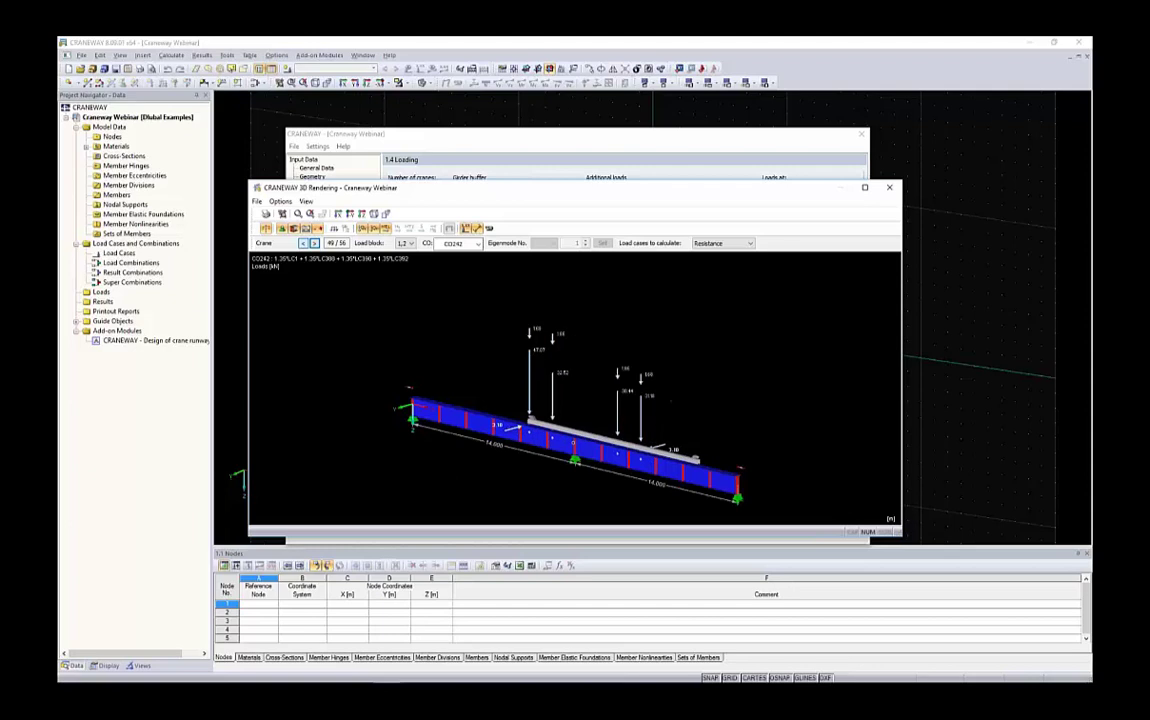
left_click(303, 244)
left_click(303, 244)
left_click(303, 244)
left_click(303, 244)
left_click(303, 244)
left_click(303, 244)
left_click(303, 244)
left_click(303, 244)
left_click(303, 244)
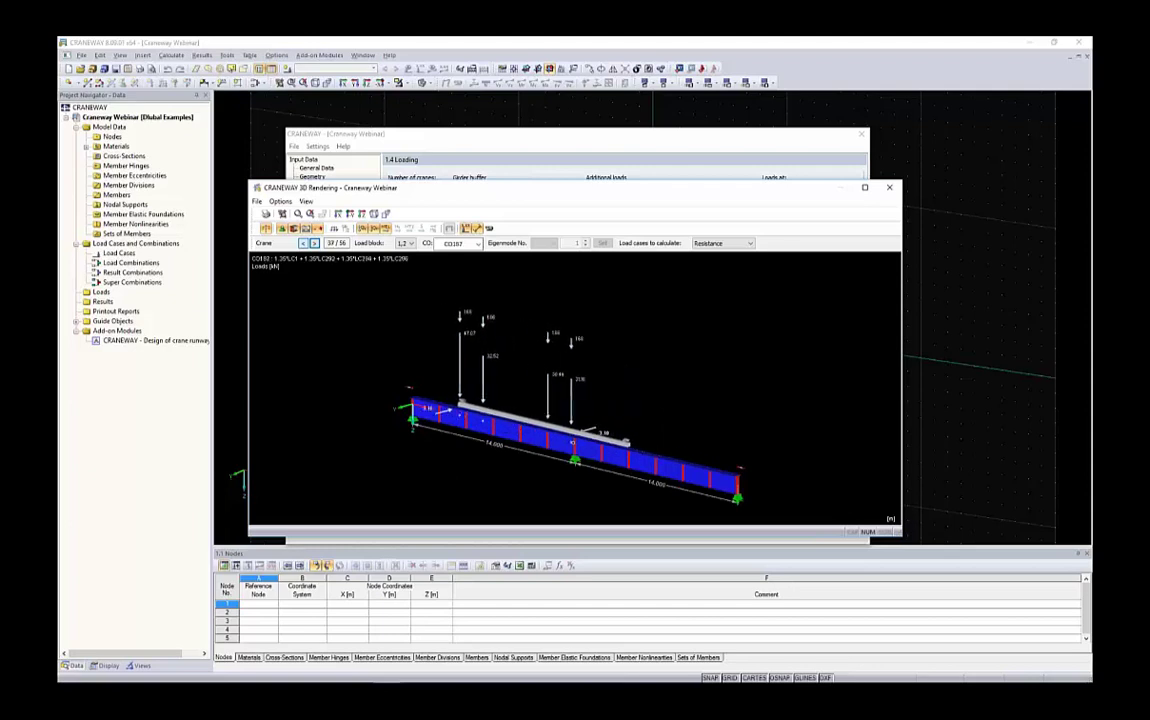
left_click(303, 244)
left_click(303, 244)
left_click(303, 244)
left_click(303, 244)
left_click(303, 244)
left_click(303, 244)
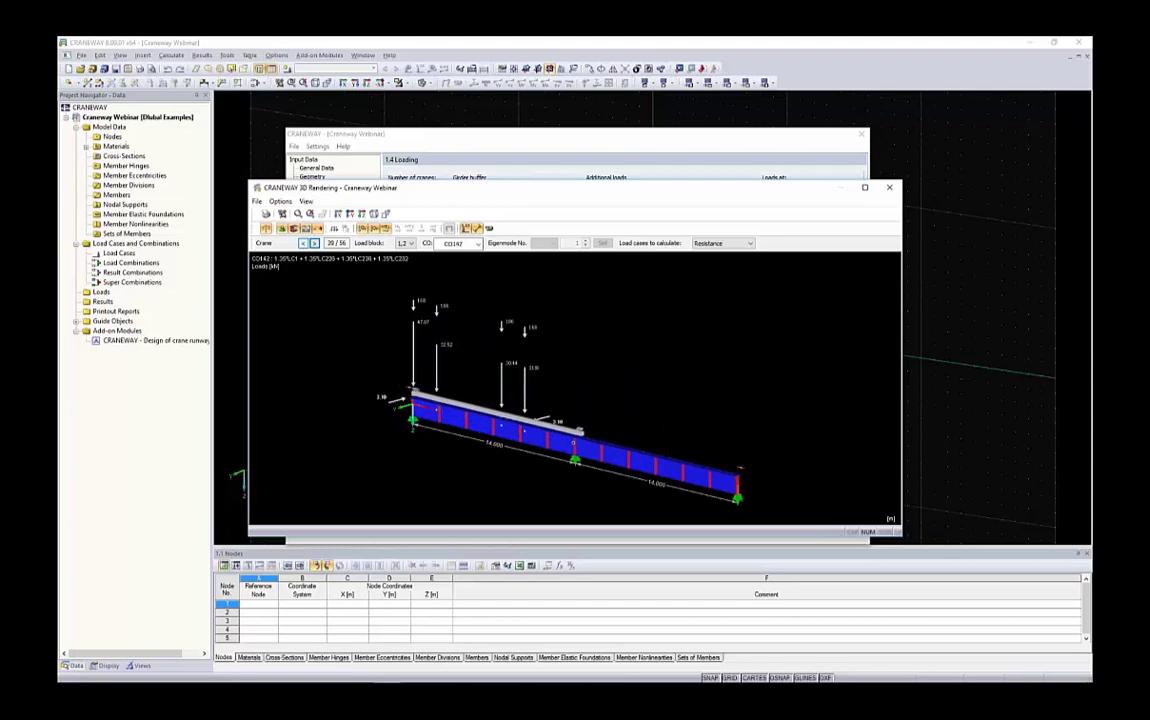
left_click(303, 244)
left_click(303, 244)
left_click(303, 244)
left_click(303, 244)
left_click(303, 244)
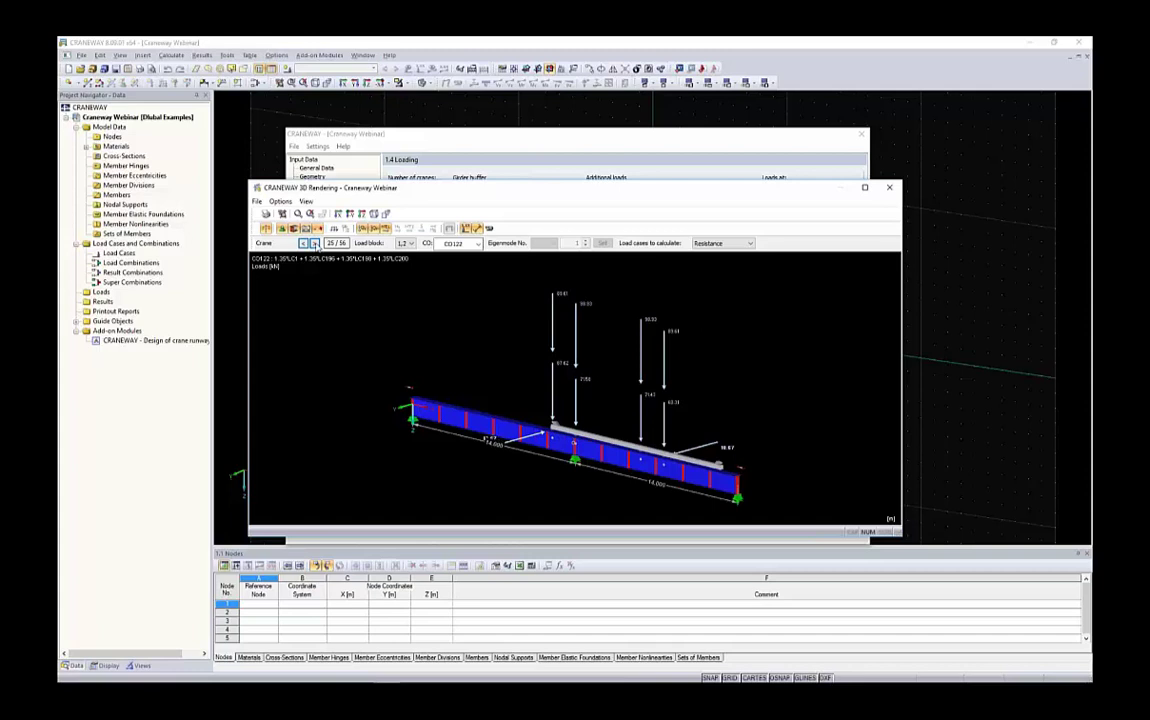
left_click(303, 244)
left_click(303, 244)
left_click(303, 244)
left_click(303, 244)
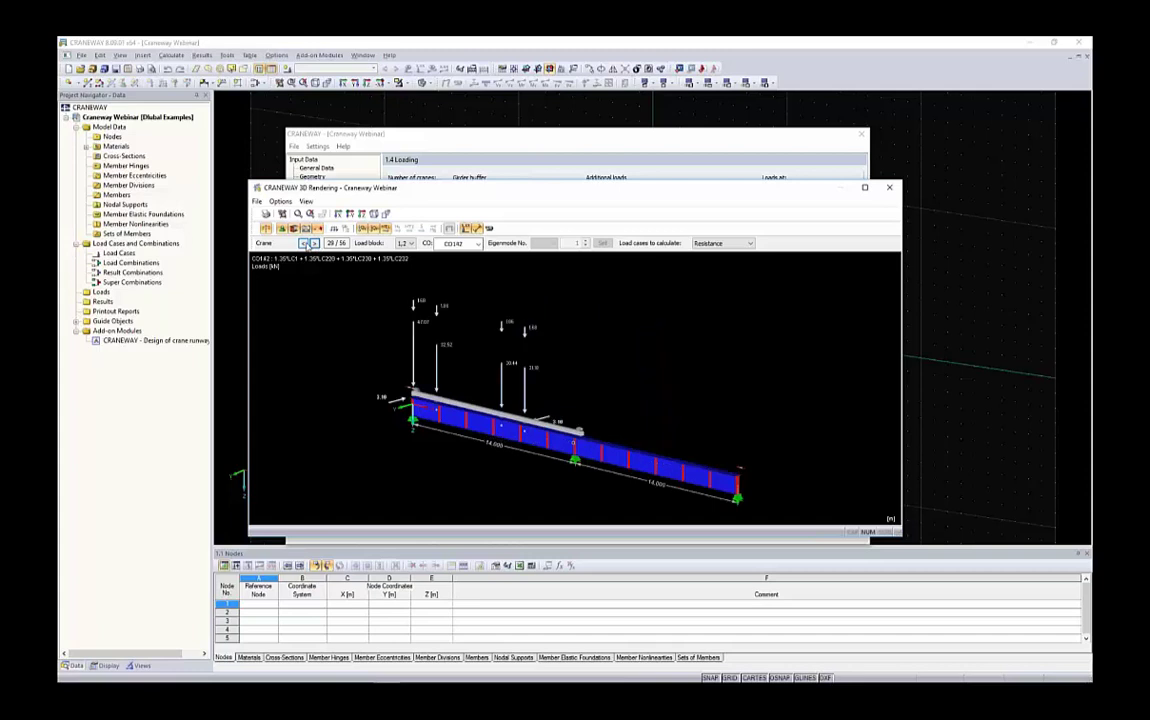
left_click(304, 244)
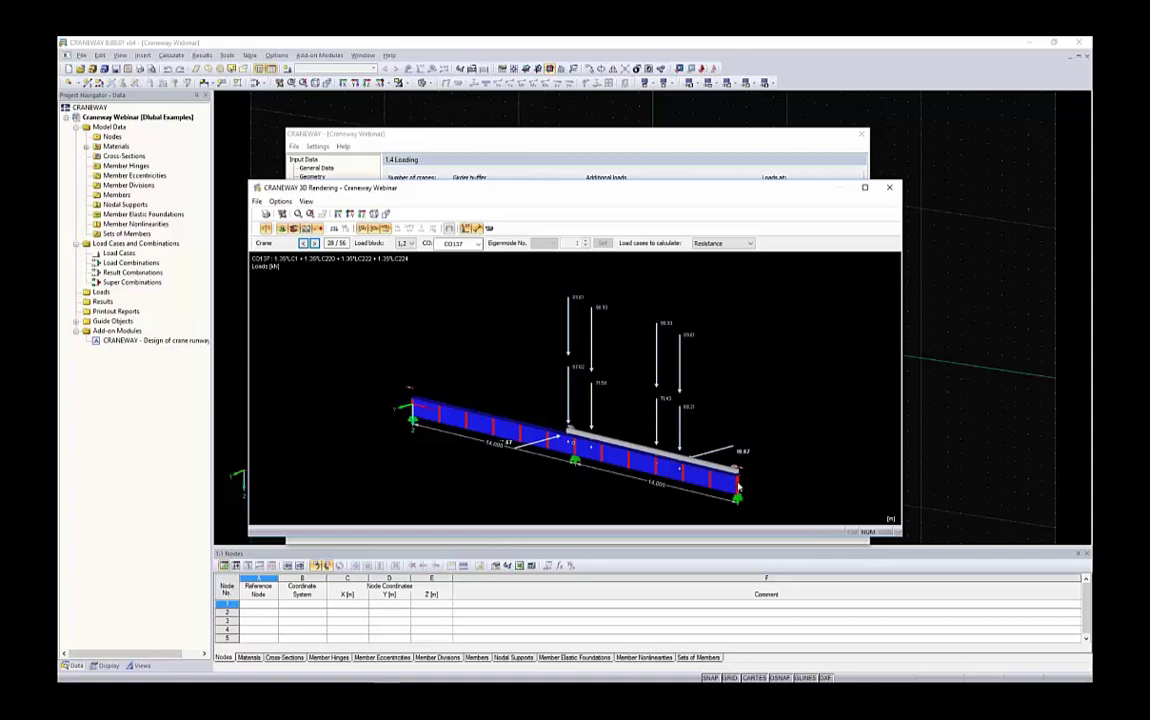
left_click(303, 243)
left_click(303, 243)
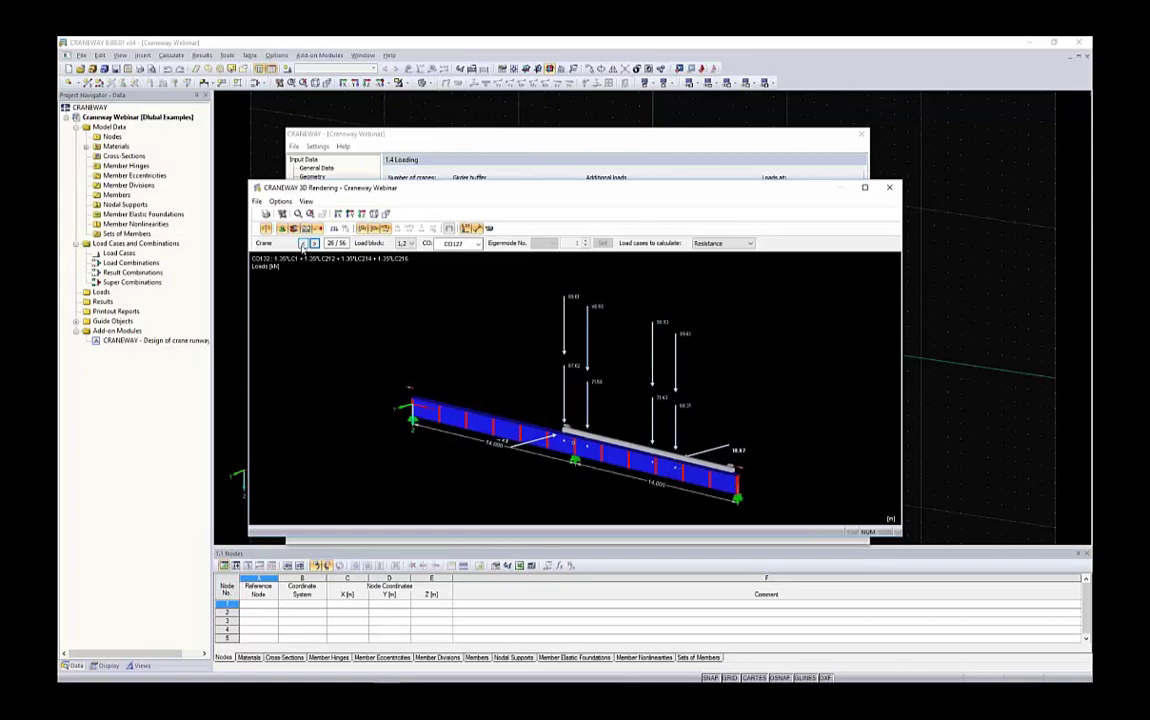
left_click(303, 243)
left_click(303, 243)
left_click(303, 243)
left_click(303, 243)
left_click(303, 243)
left_click(303, 243)
left_click(303, 243)
left_click(303, 243)
left_click(303, 243)
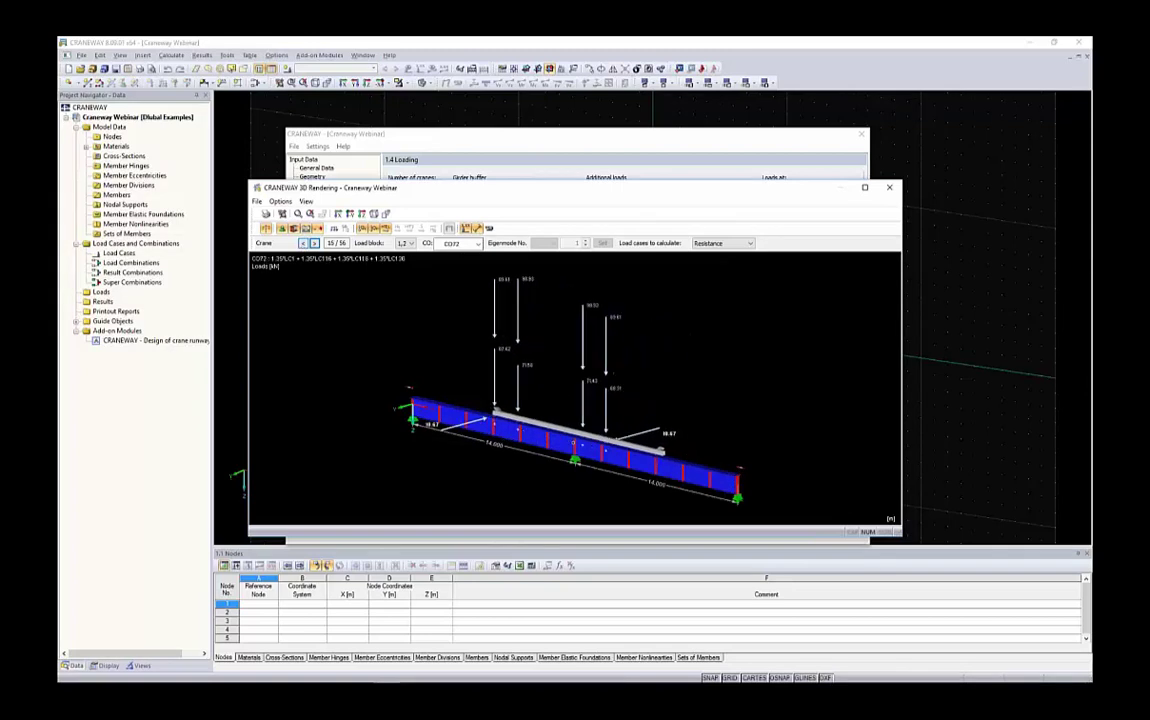
left_click(303, 243)
left_click(303, 243)
left_click(303, 243)
left_click(303, 243)
left_click(303, 243)
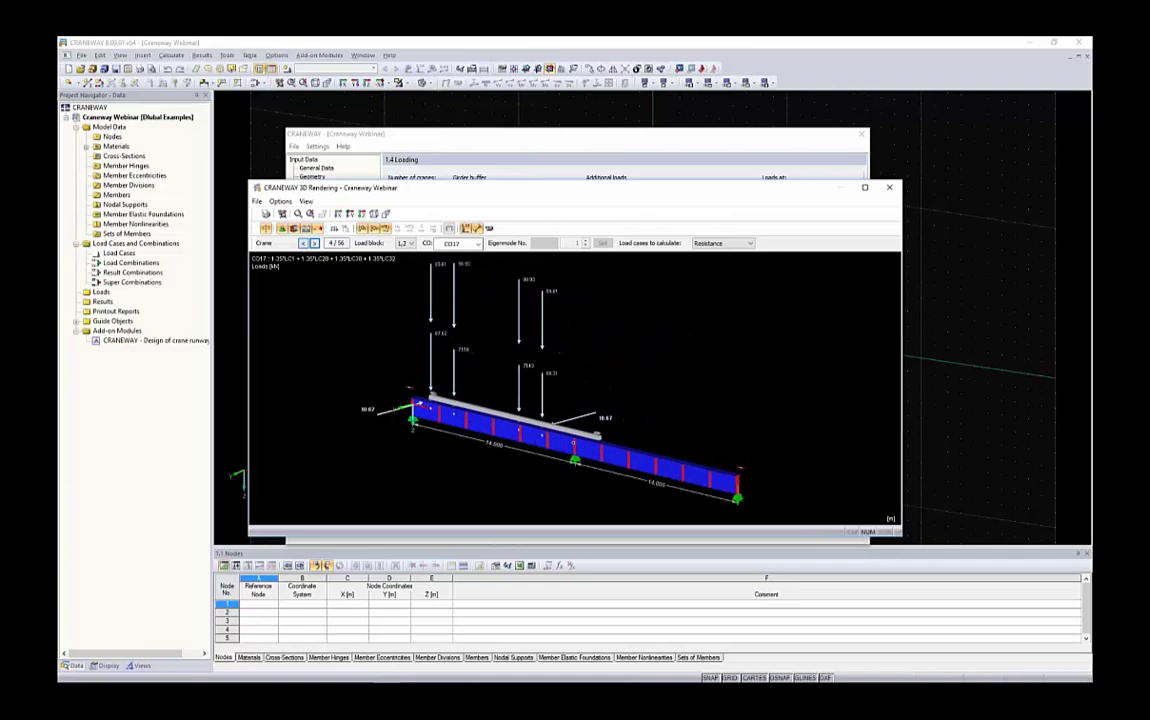
left_click(303, 243)
left_click(303, 243)
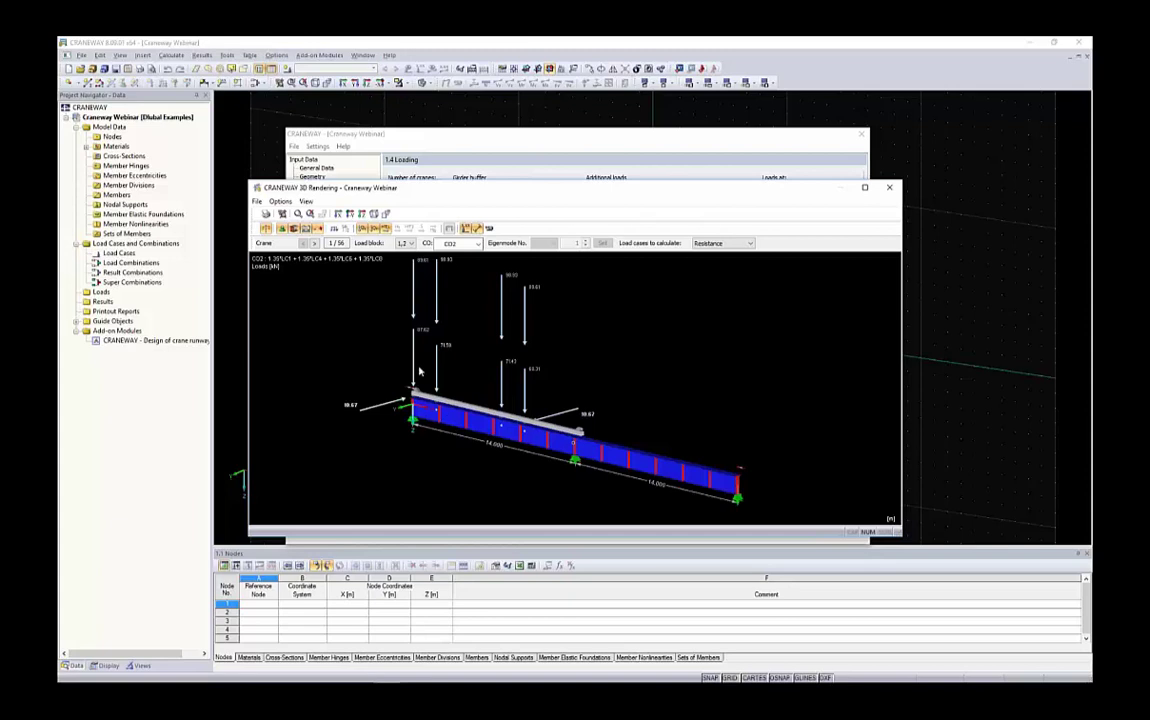
left_click(723, 243)
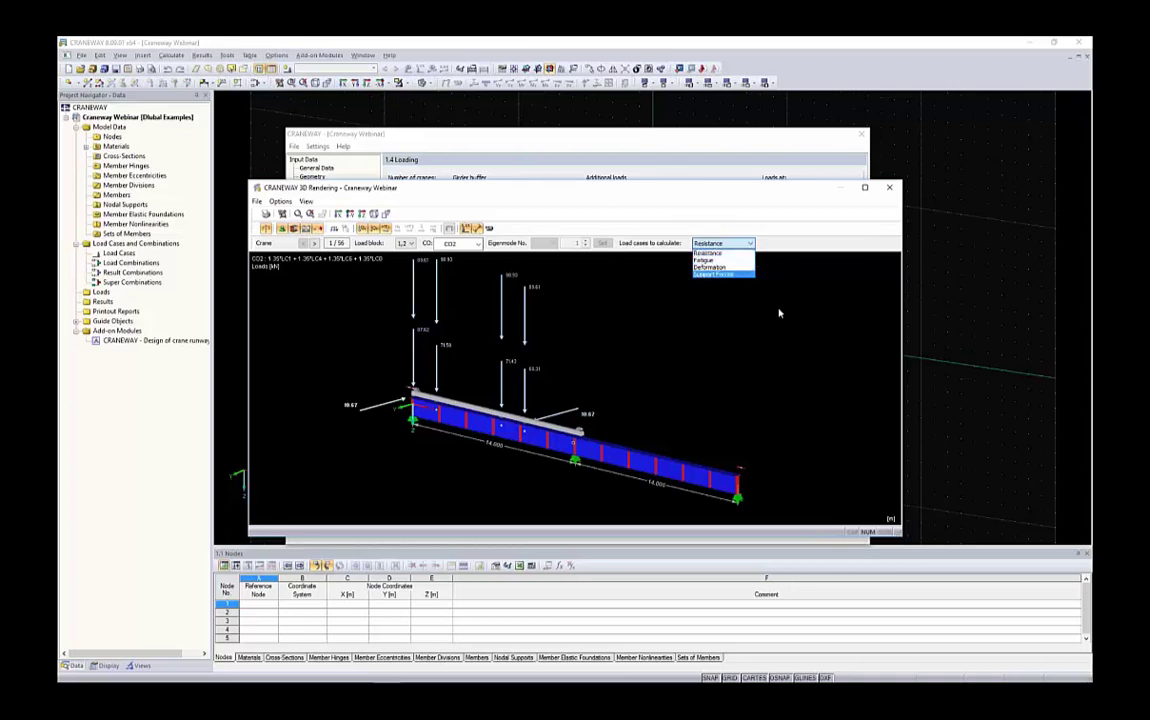
left_click(723, 243)
Close the 3D view, reset the right crane buffer to 0.050 m, and go to Load Combinations.
left_click(889, 187)
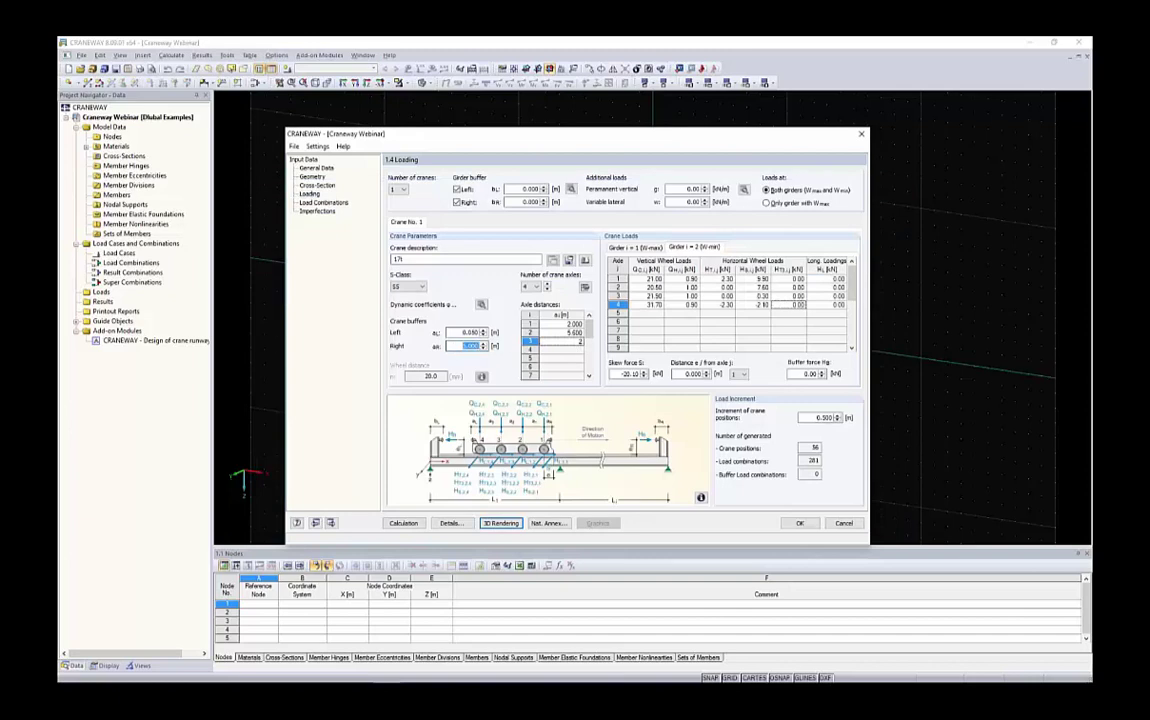
key("BackSpace")
type(".05")
key("shift+Tab")
key("Tab")
left_click(395, 185)
Review the generated combinations CO1–CO381, checking load details such as CO11 = 1.35·LC1 + 1.35·LC13 + 1.35·LC15.
left_click(322, 202)
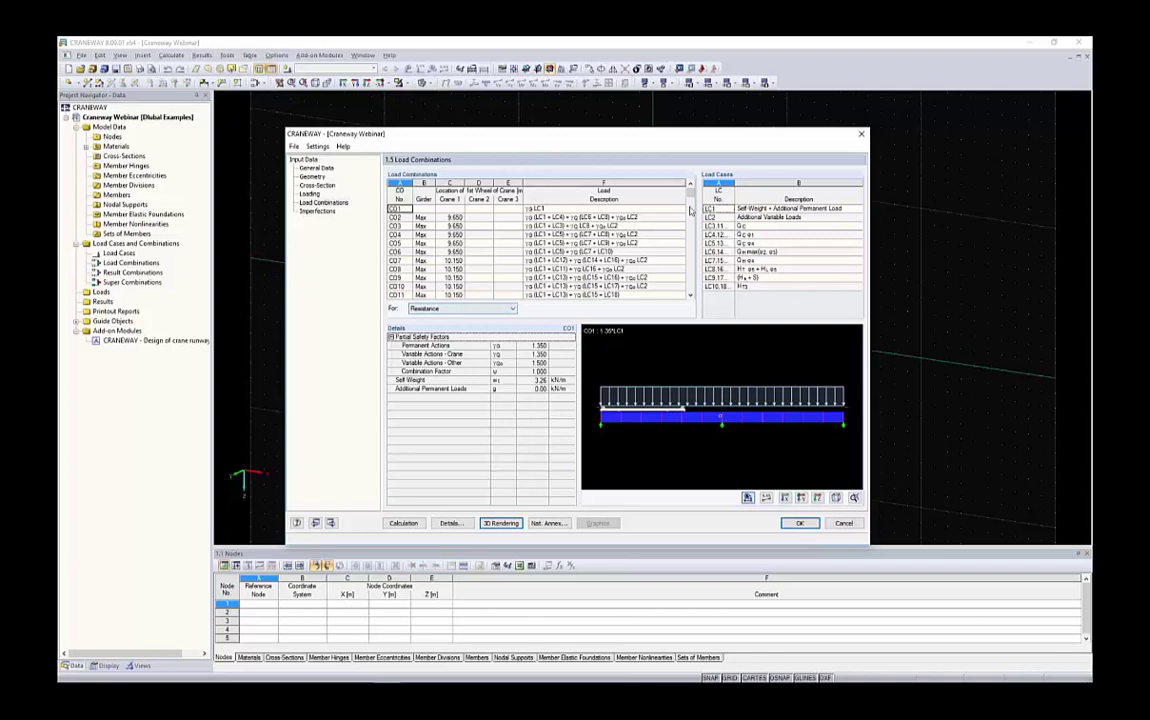
left_click_drag(689, 210, 691, 292)
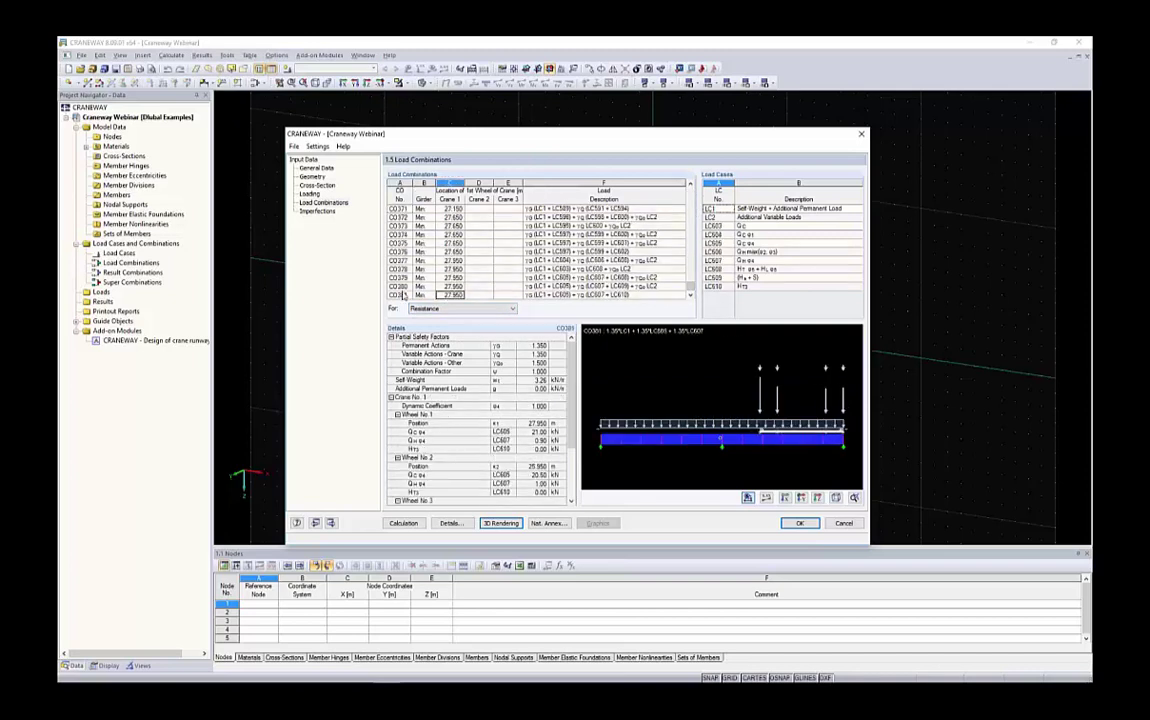
left_click(599, 296)
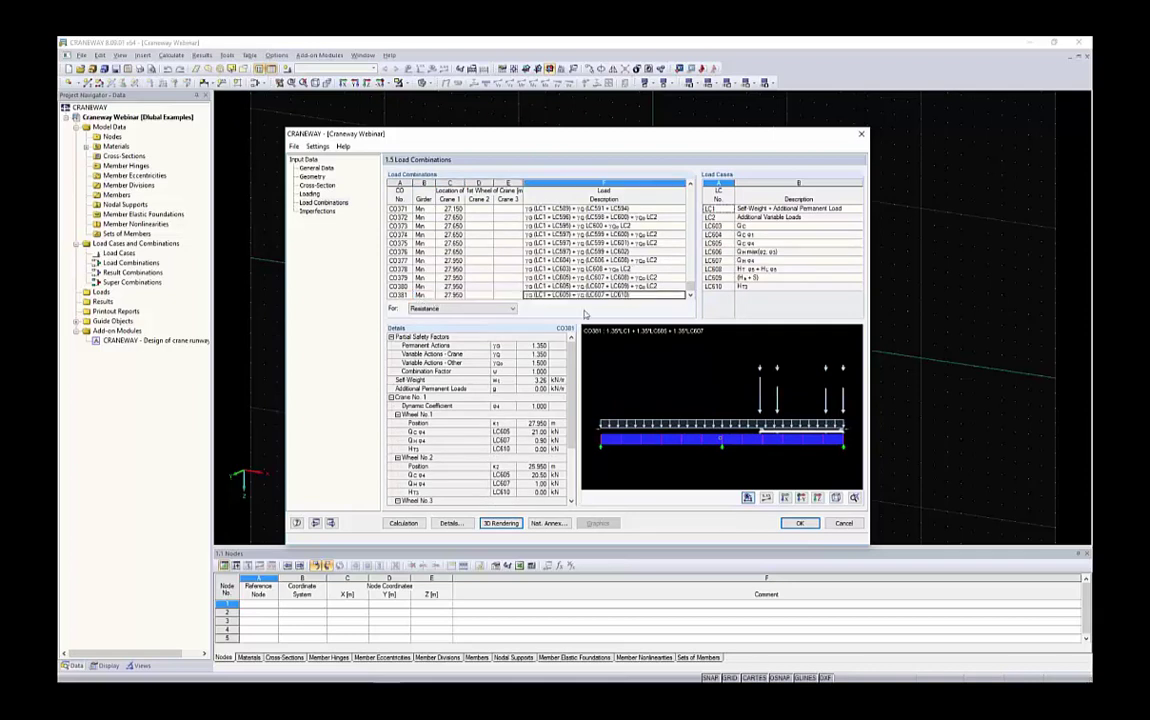
scroll(489, 415, "down", 5)
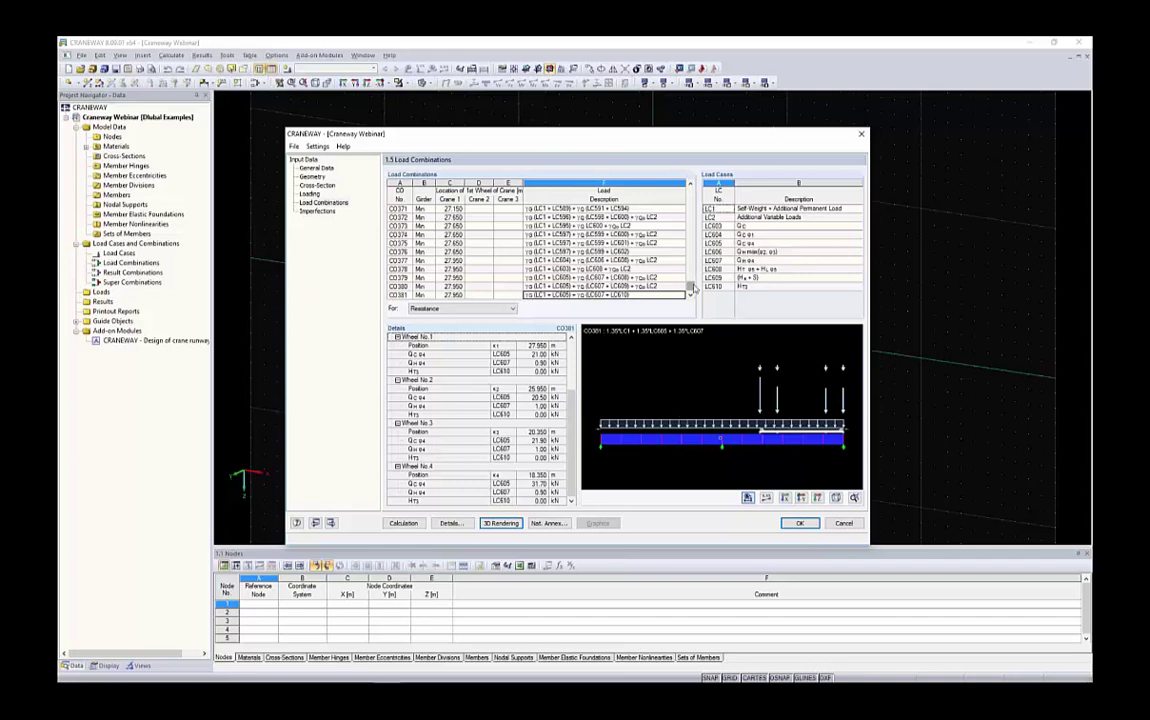
left_click(645, 215)
scroll(623, 241, "up", 15)
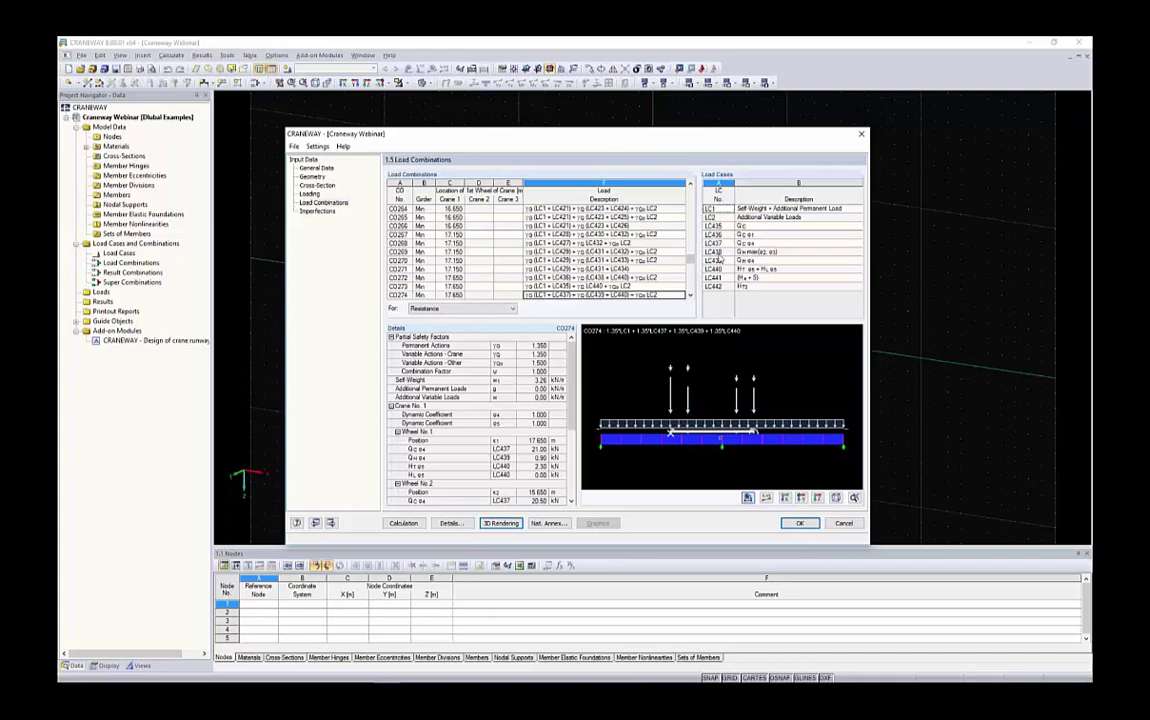
left_click_drag(690, 258, 690, 188)
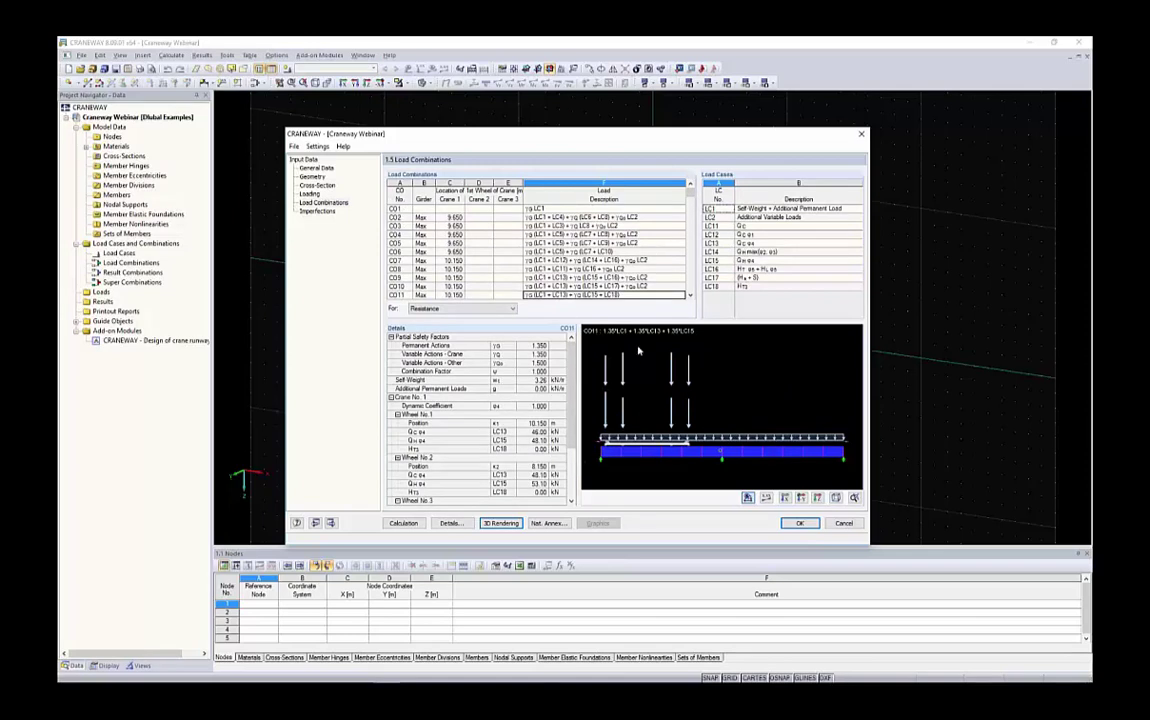
left_click_drag(746, 142, 743, 130)
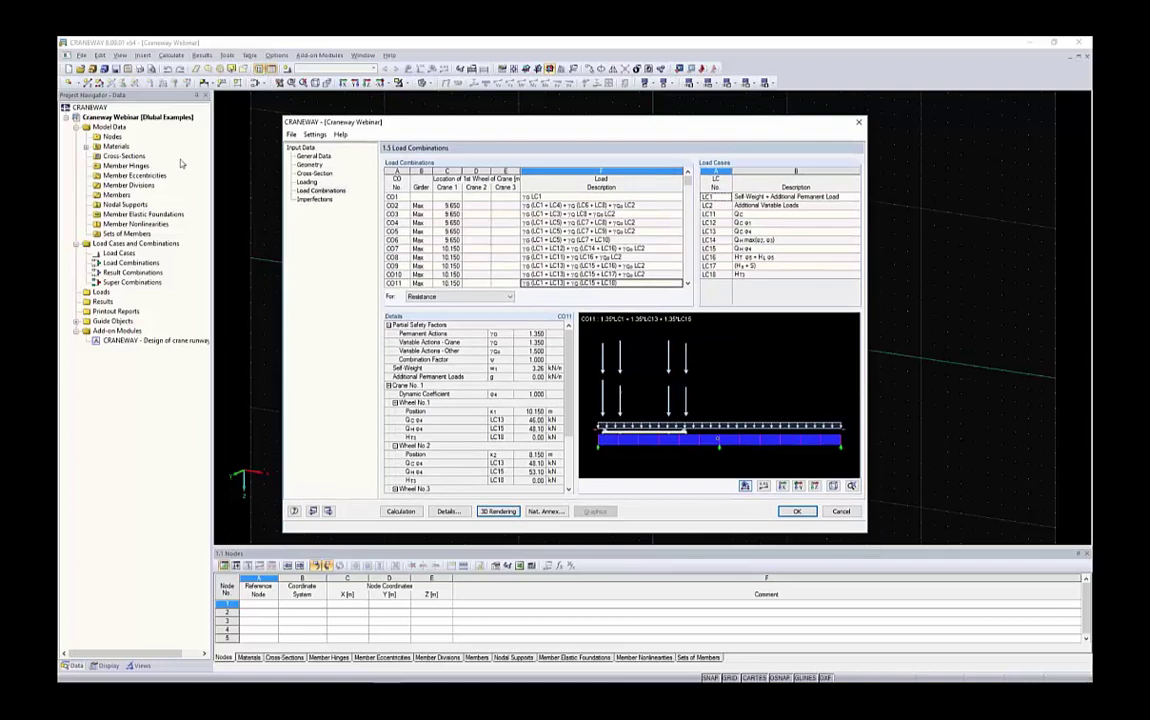
Keep imperfections on automatic eigenvalue calculation and start calculating all 381 load combinations.
left_click(316, 200)
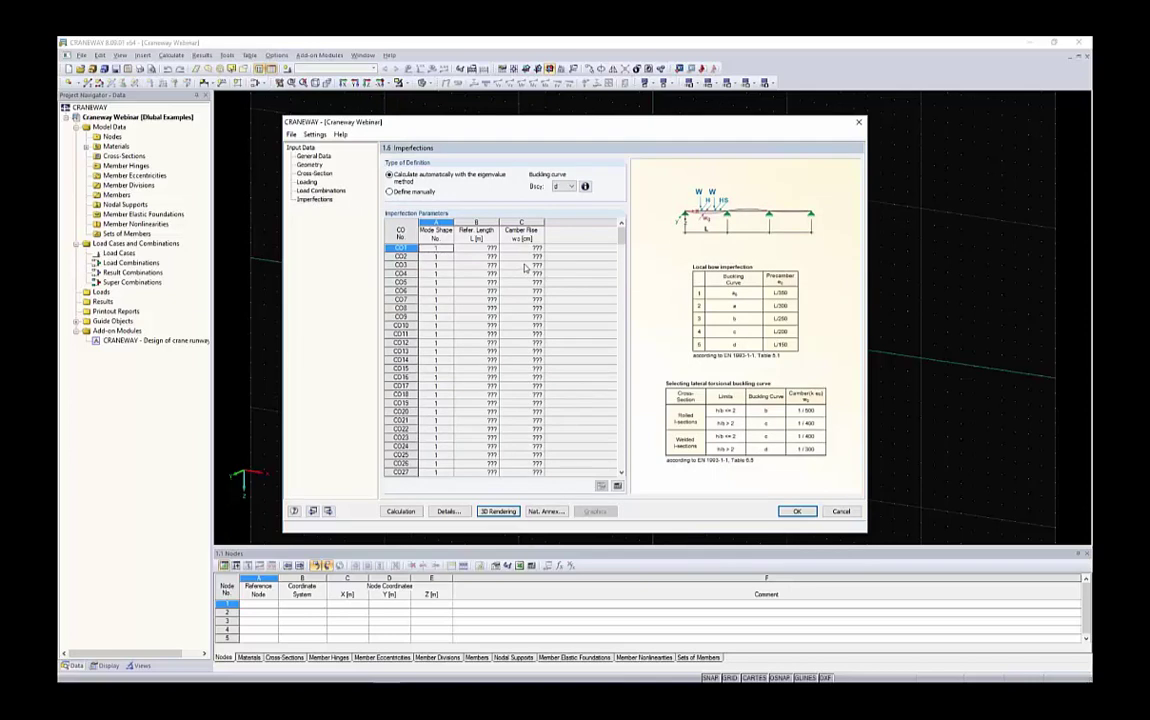
left_click(390, 191)
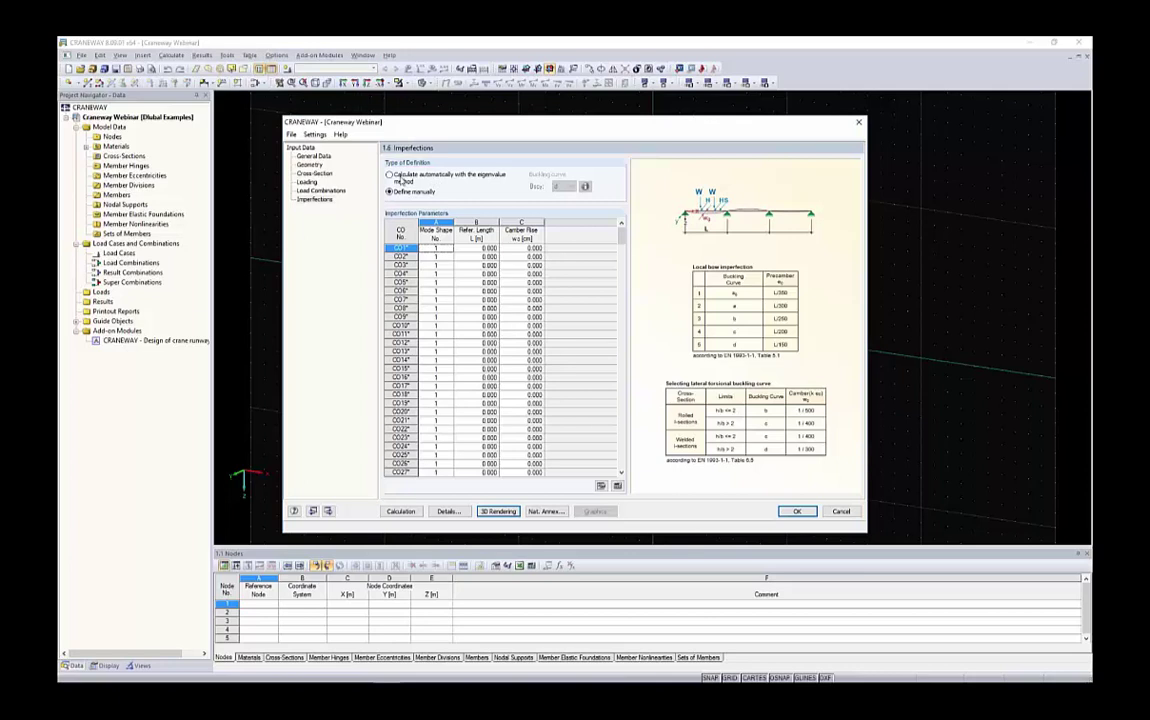
left_click(389, 174)
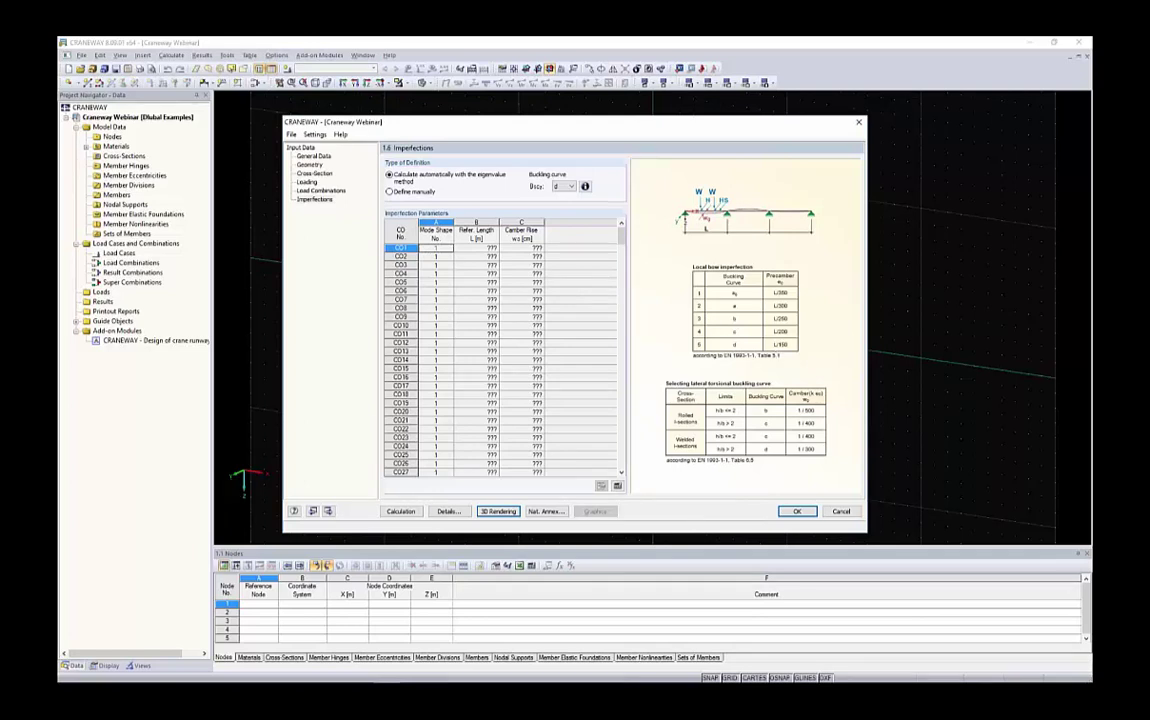
left_click(400, 511)
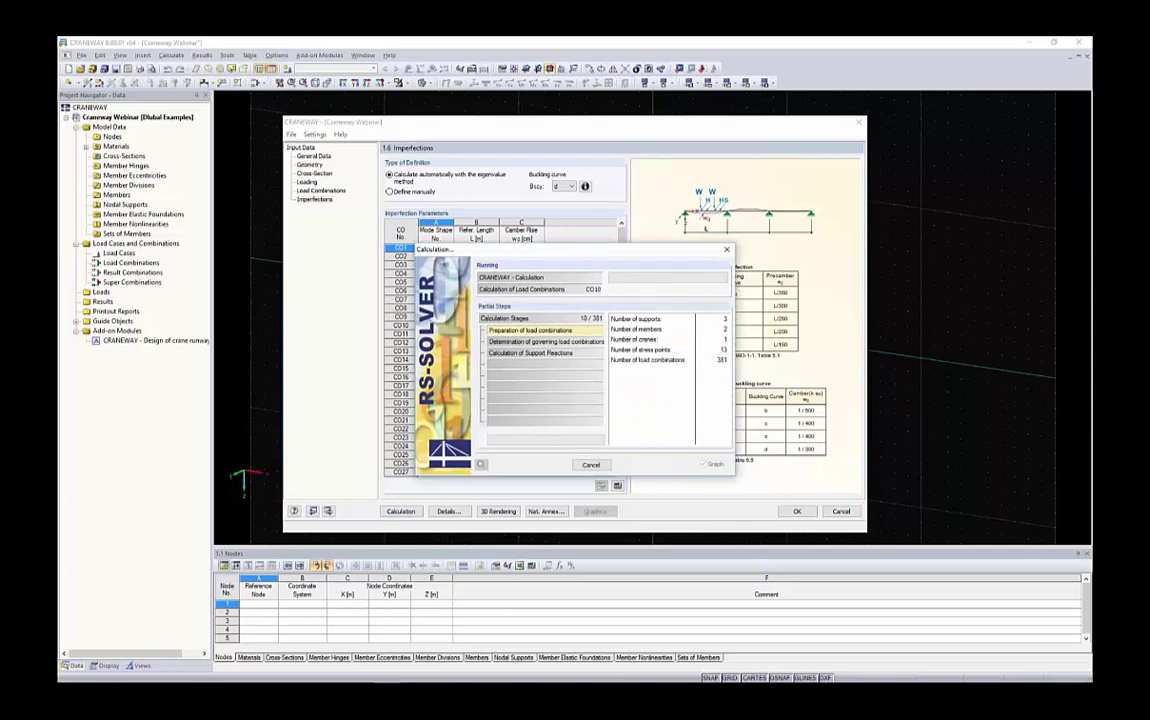
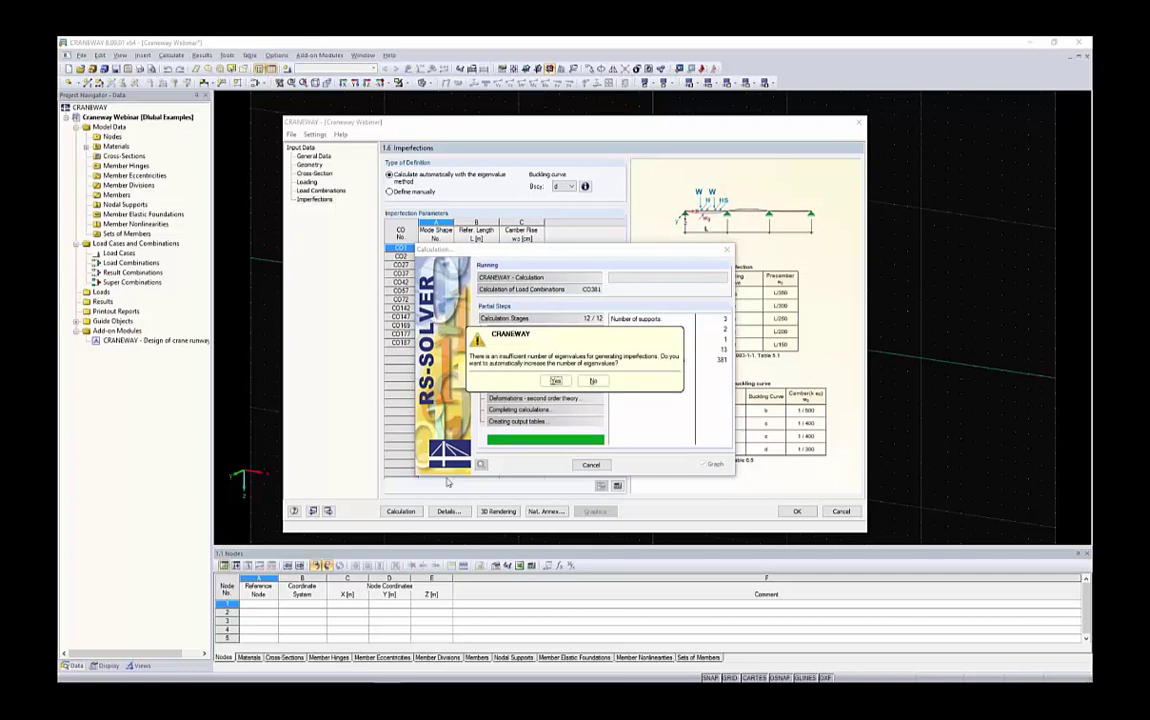
Accept the automatic increase of eigenvalues so RS-SOLVER finishes the calculation.
left_click_drag(517, 338, 331, 316)
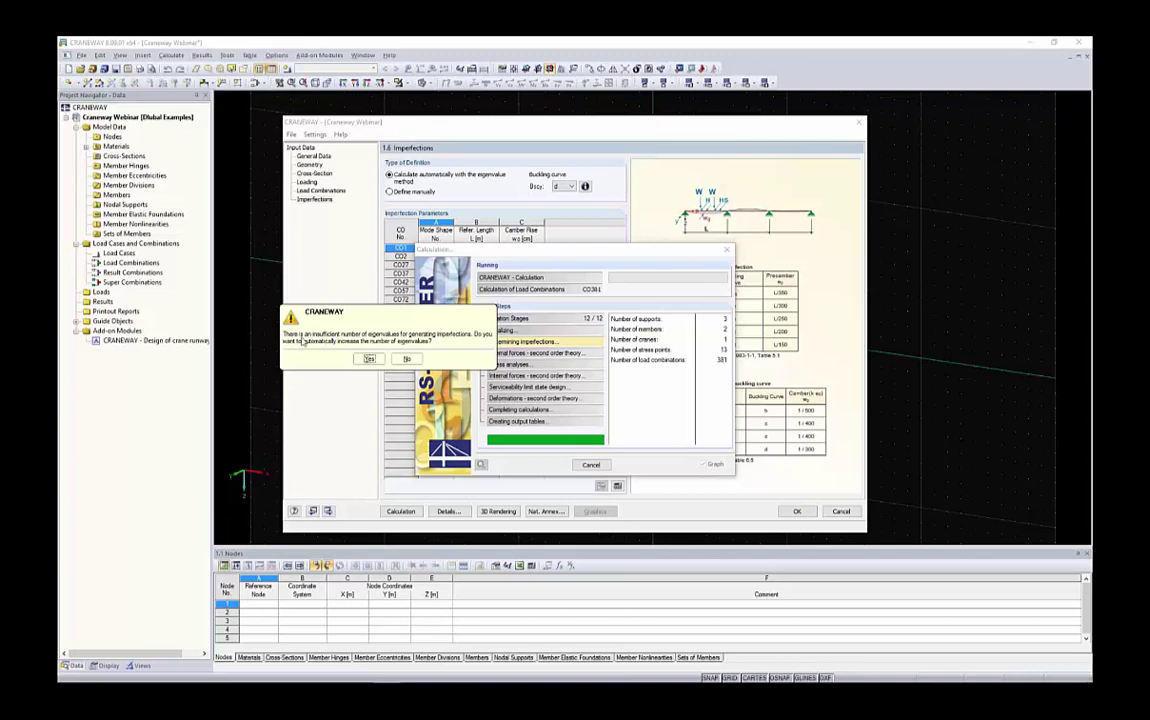
left_click(369, 358)
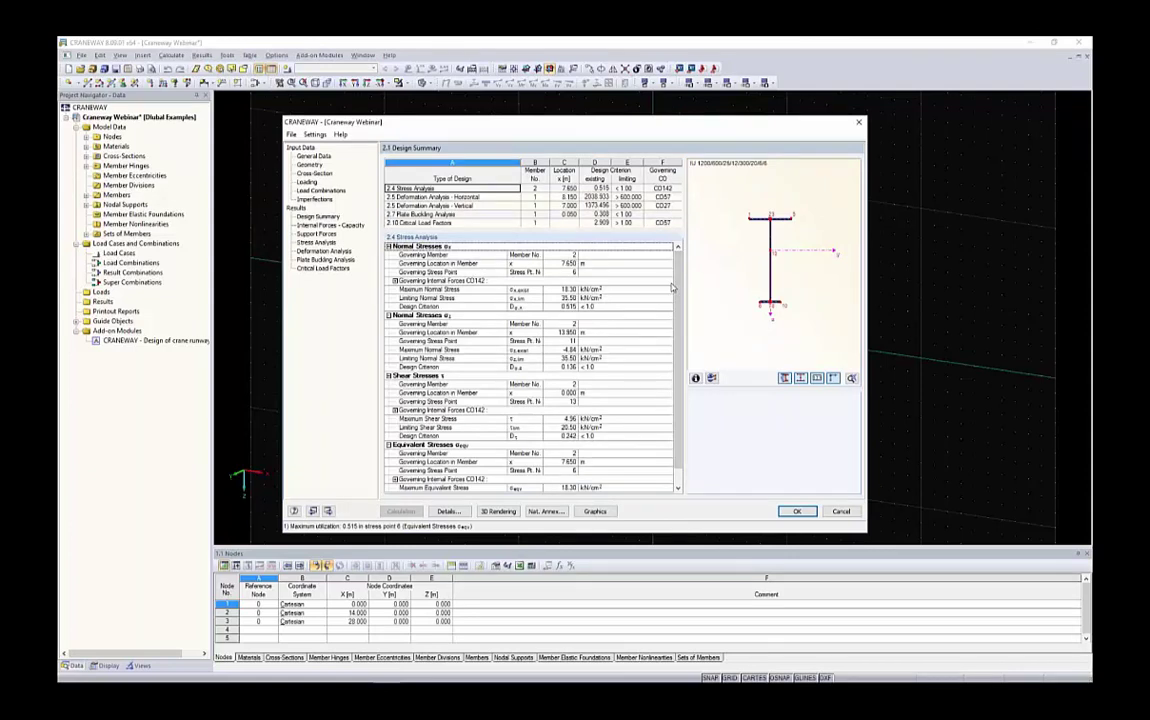
Select the Stress Analysis result with 0.515 utilization in the Design Summary.
left_click(318, 216)
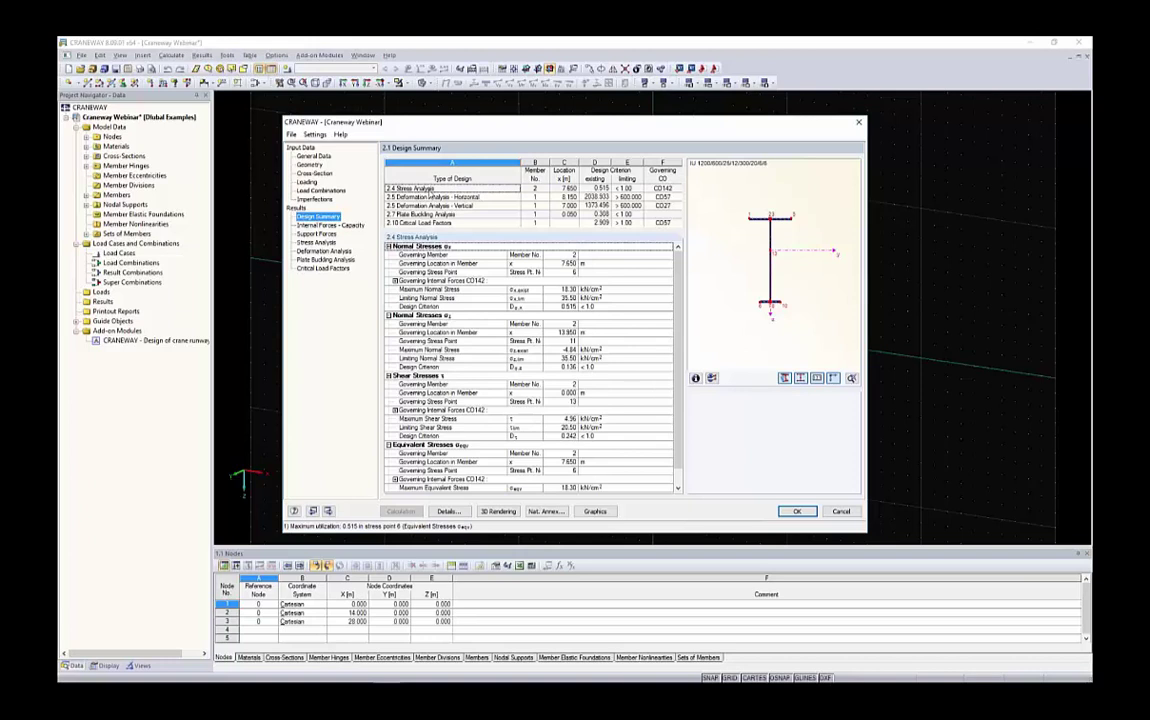
left_click(388, 187)
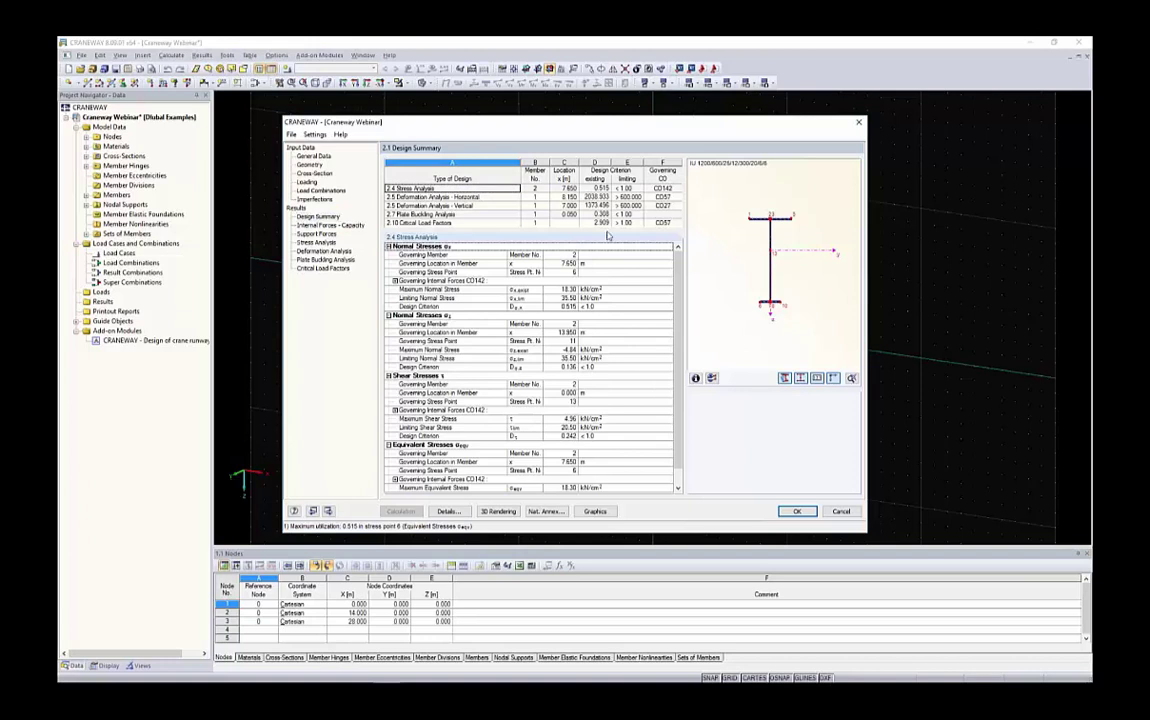
left_click(608, 189)
left_click(612, 189)
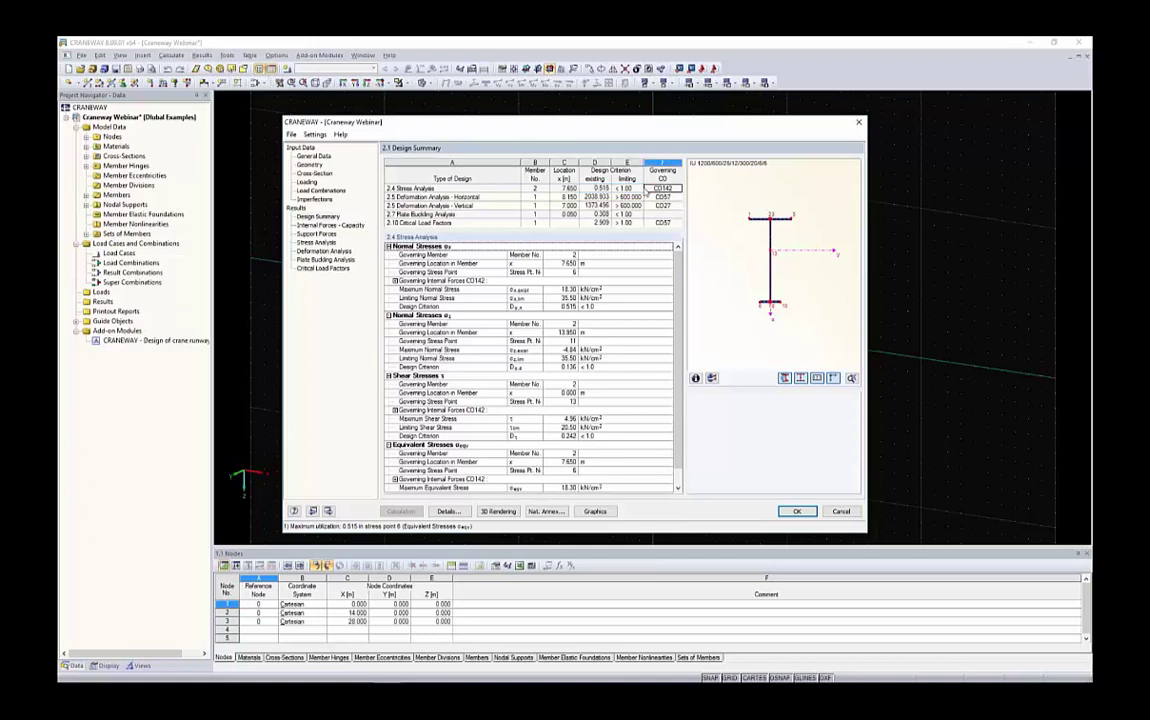
left_click_drag(560, 188, 643, 194)
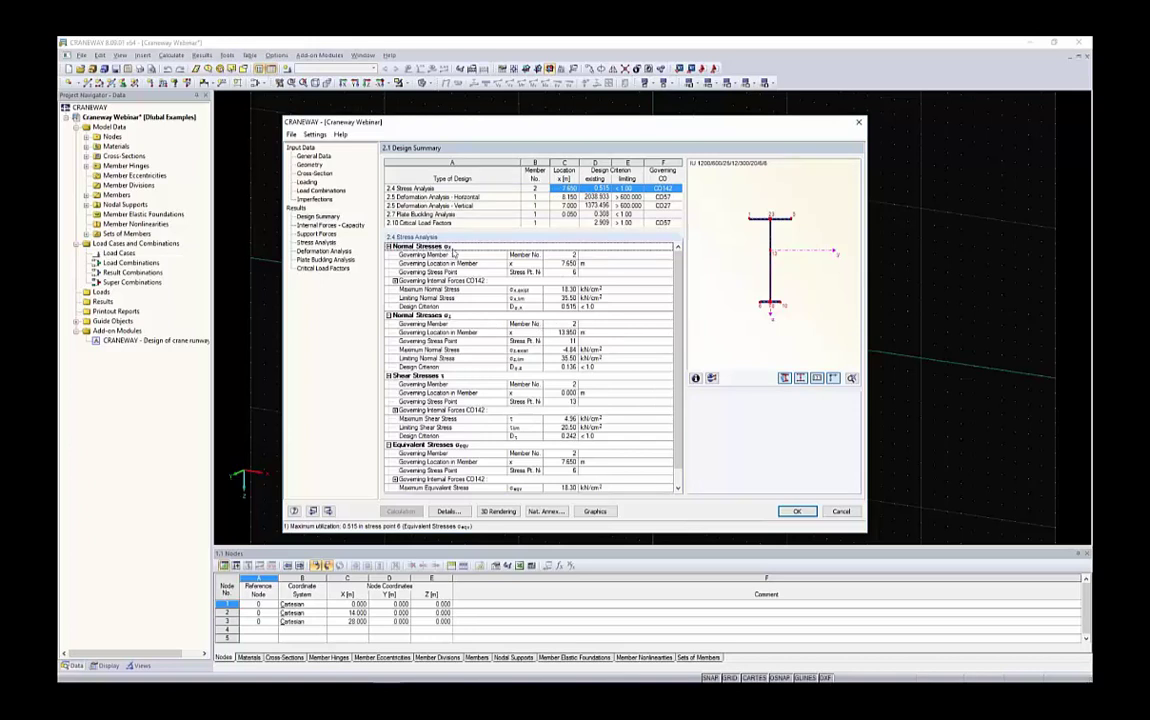
Review the Shear and Equivalent Stresses details, then display Internal Forces – Capacity for members 1 and 2.
left_click(412, 384)
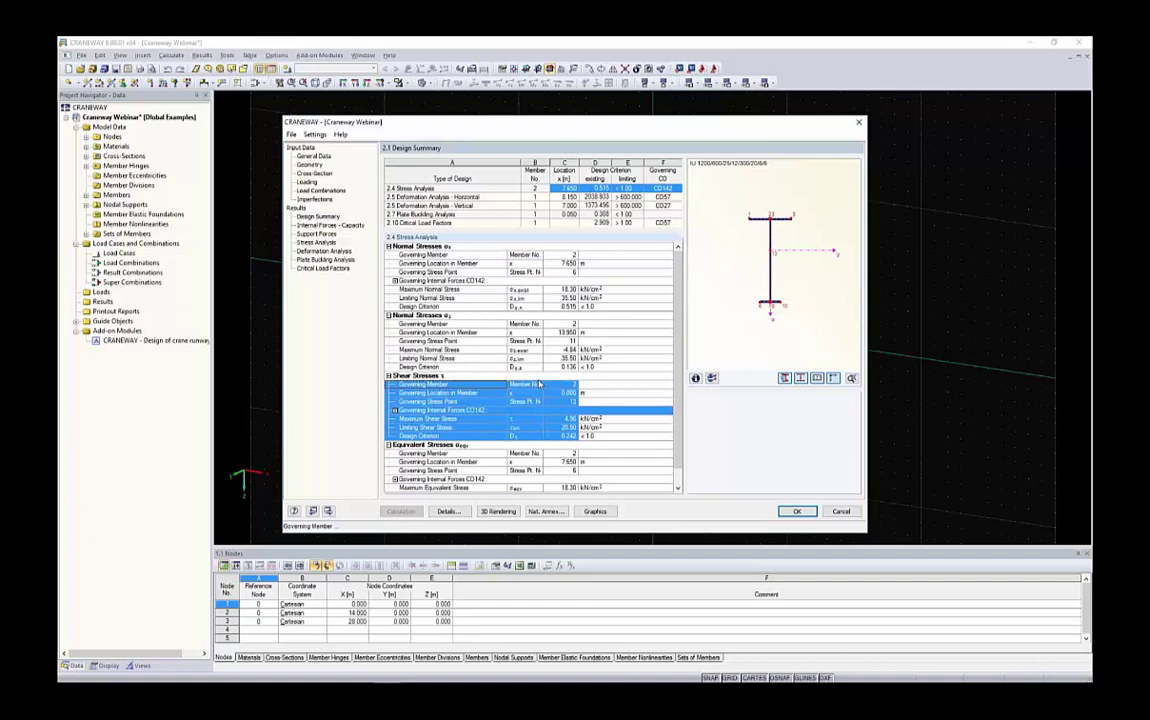
scroll(529, 426, "down", 1)
left_click(433, 437)
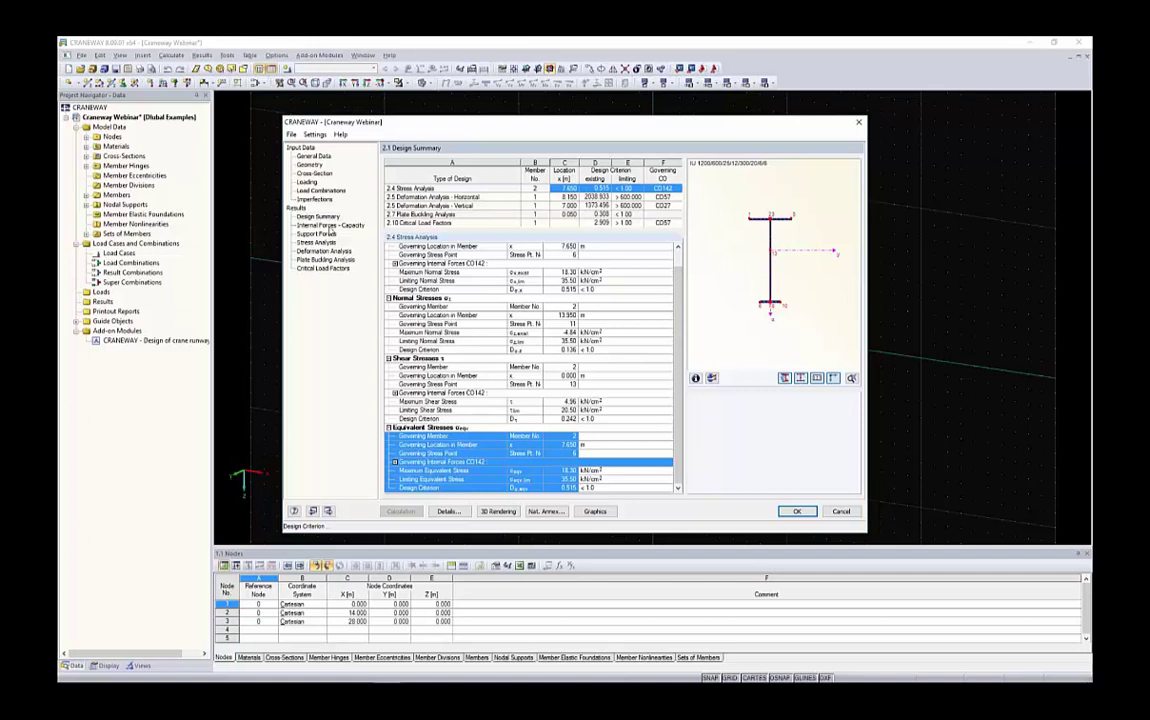
left_click(330, 226)
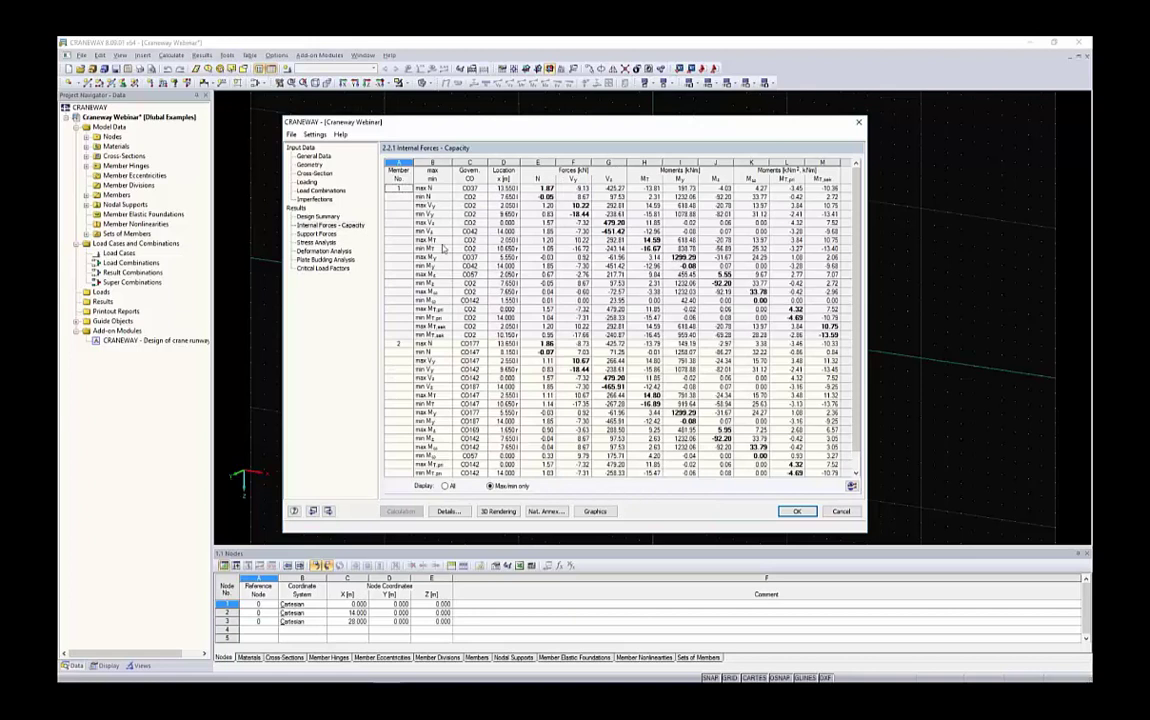
Review the support forces results table without exporting it.
left_click(316, 234)
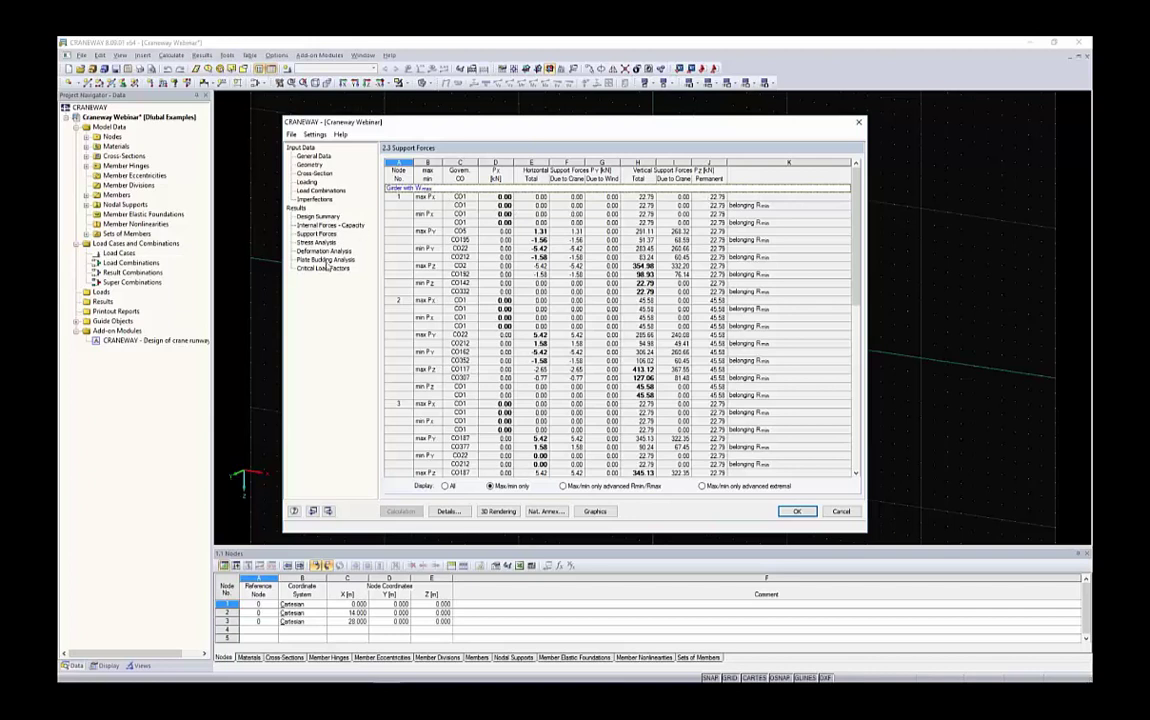
left_click(291, 134)
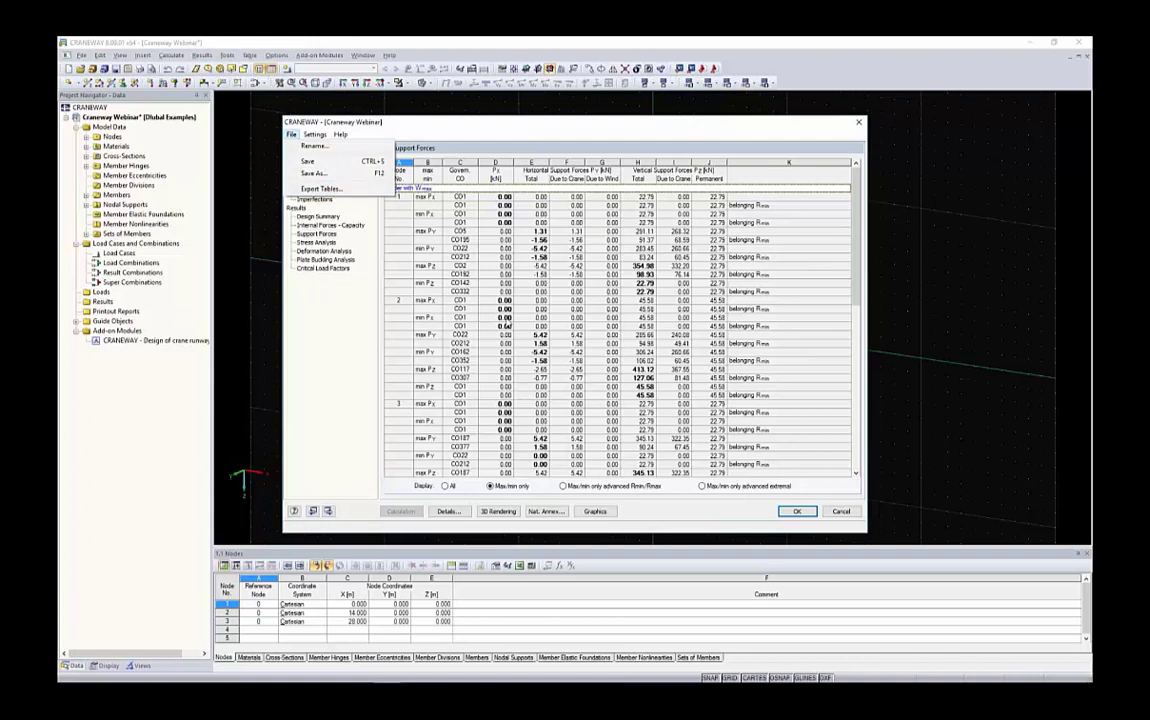
left_click(450, 288)
left_click_drag(426, 200, 625, 305)
left_click(688, 328)
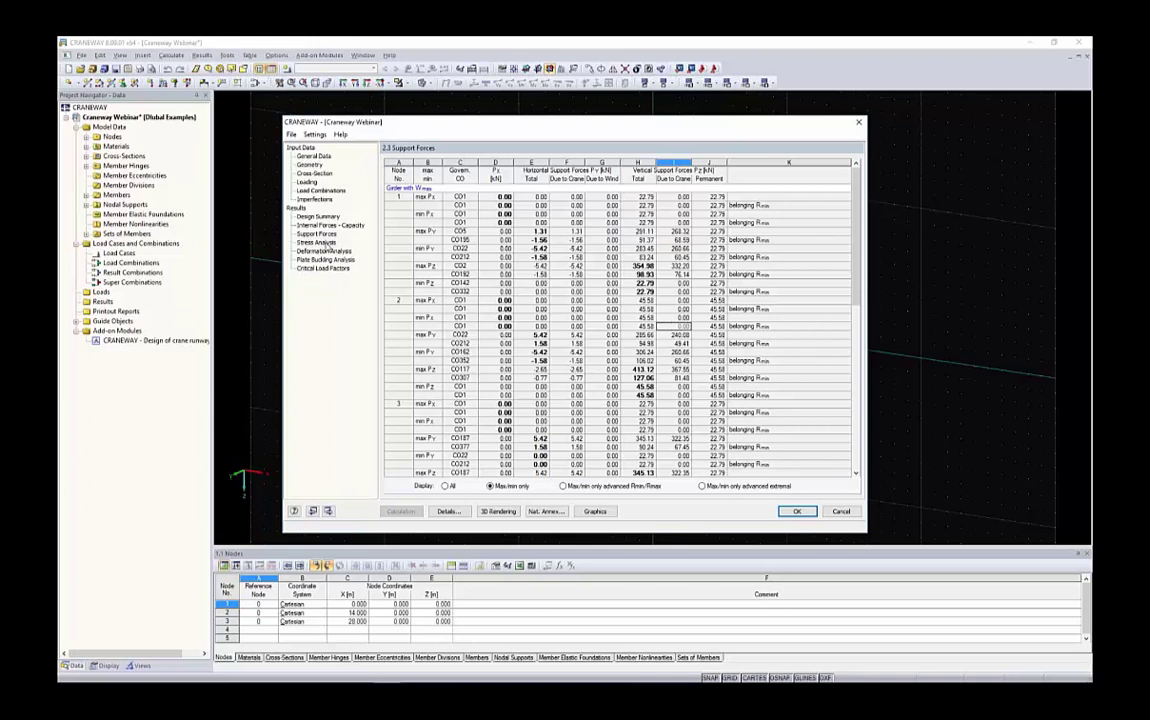
Review stress, plate buckling and critical load factor results, then return to the Design Summary.
left_click(318, 242)
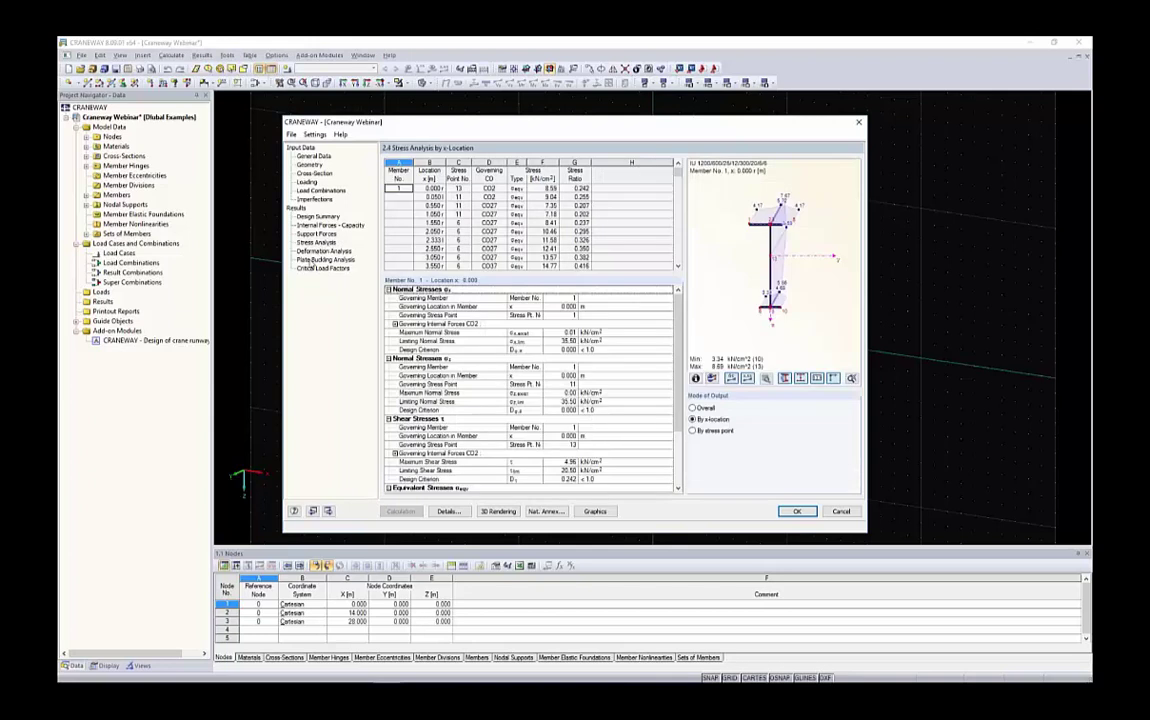
left_click(313, 260)
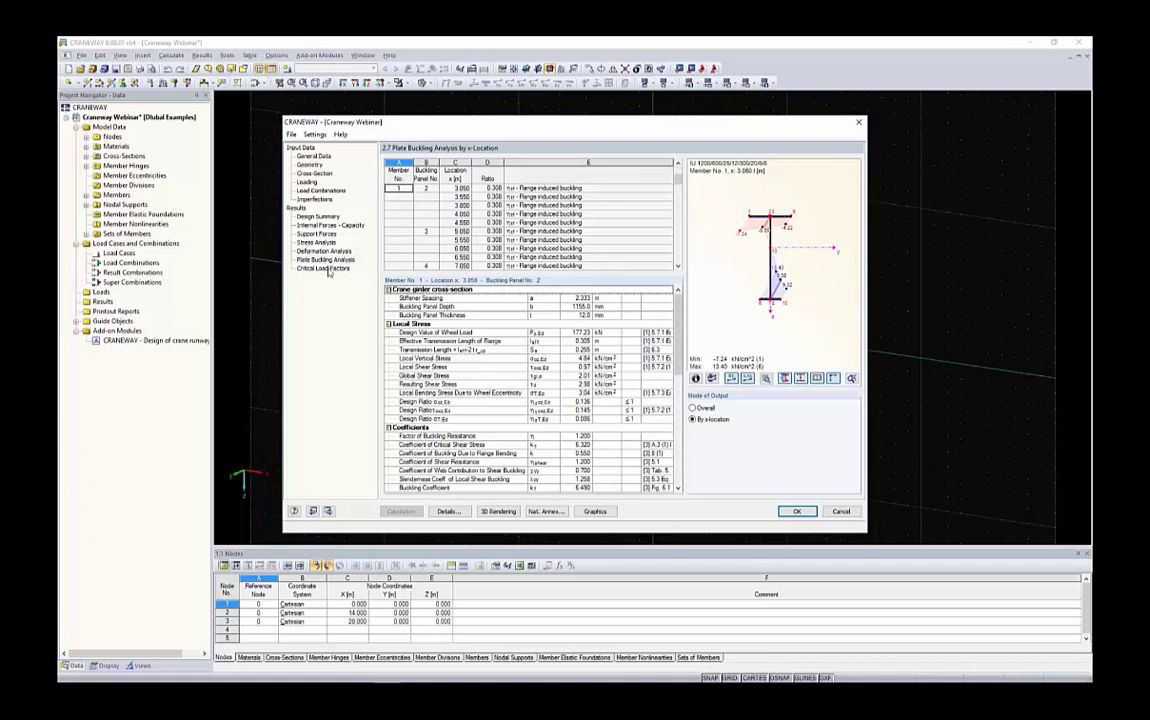
left_click(326, 269)
left_click_drag(440, 188, 410, 287)
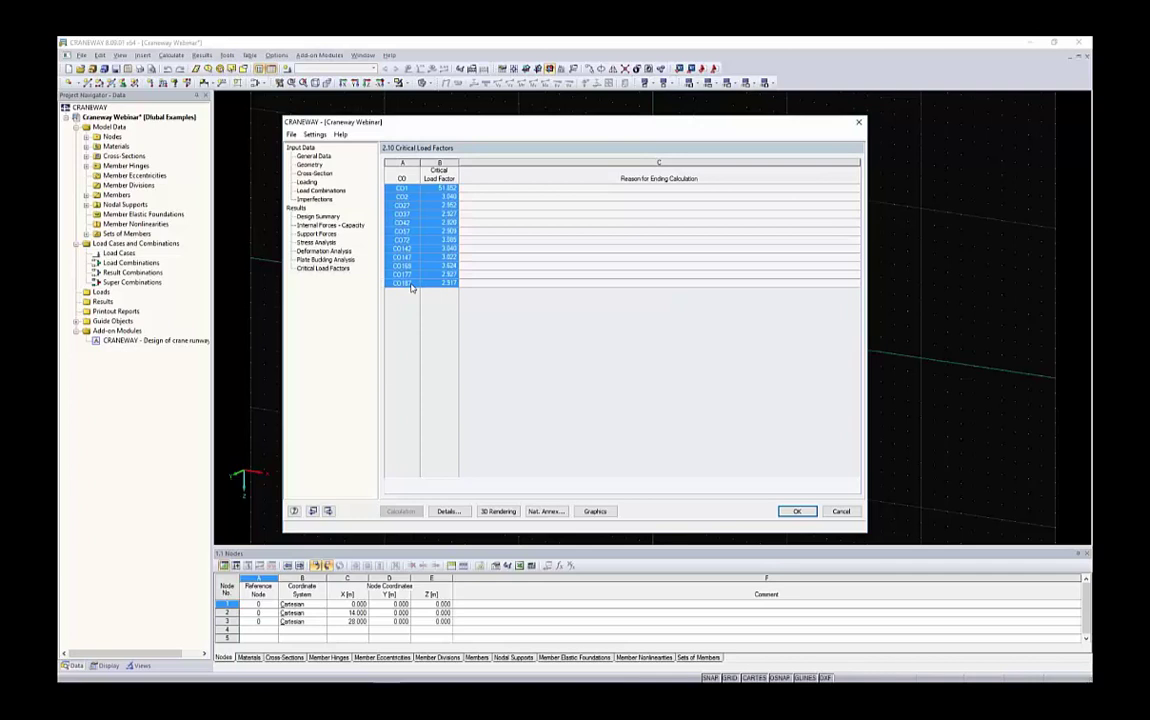
left_click(410, 287)
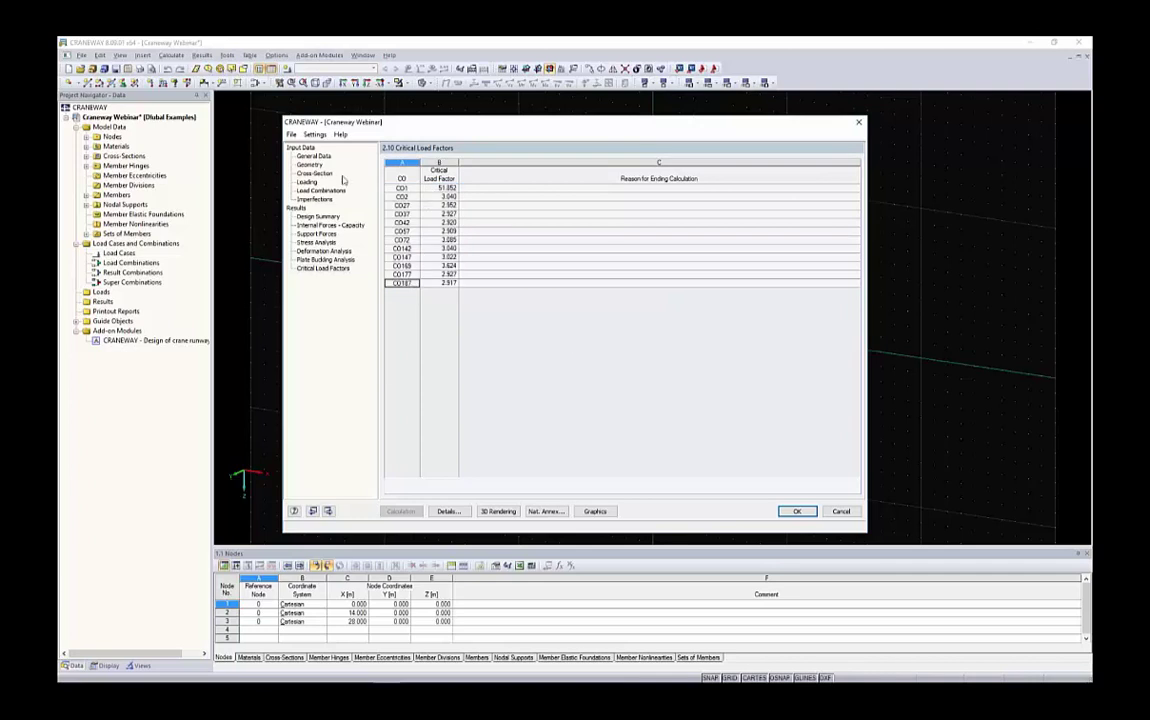
left_click(316, 216)
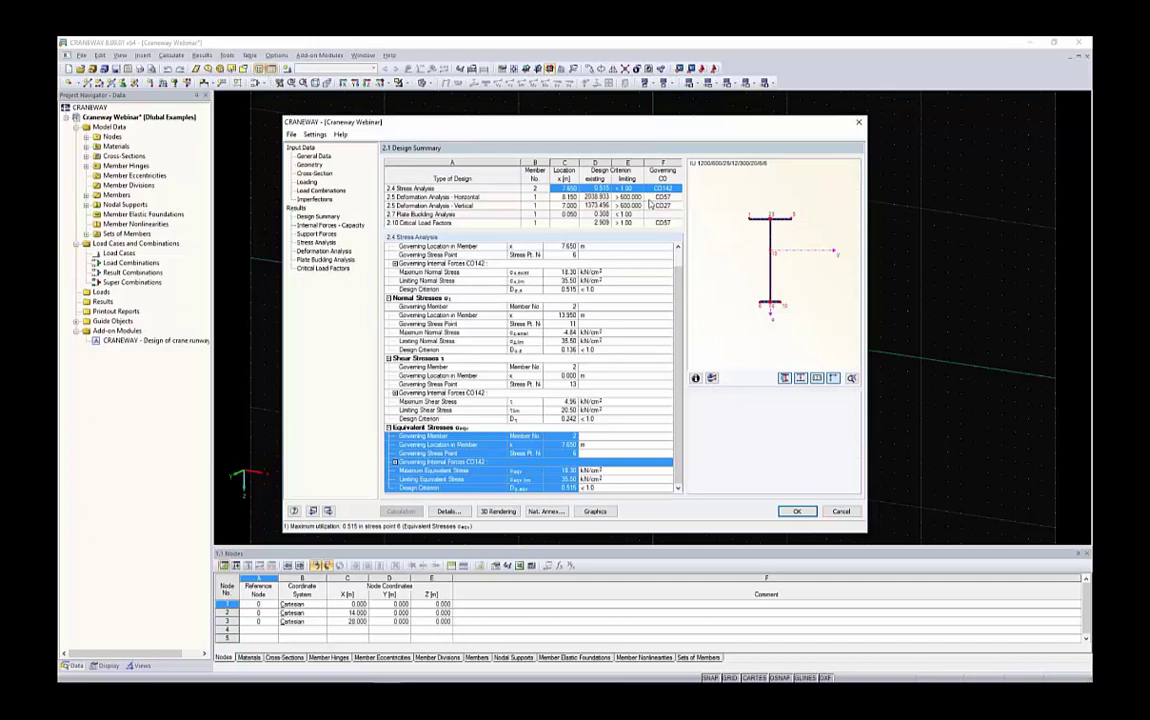
Enable fatigue design and weld seam design for the cross-section and open Detail Categories.
left_click(318, 174)
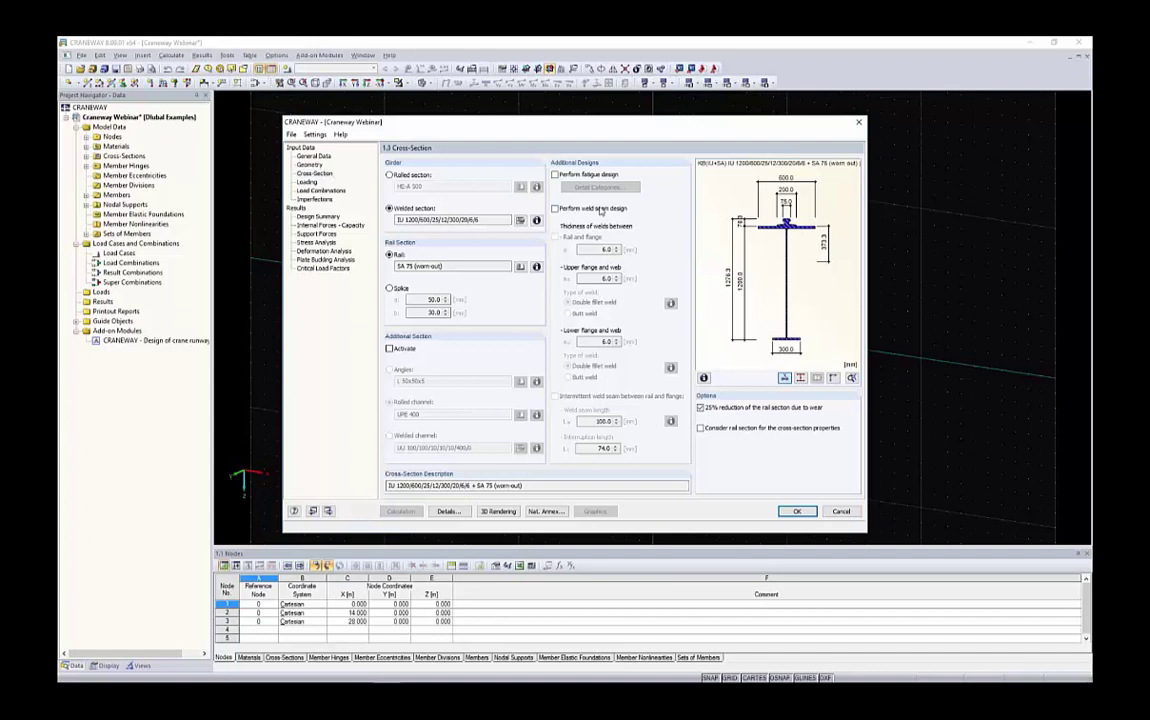
left_click(600, 175)
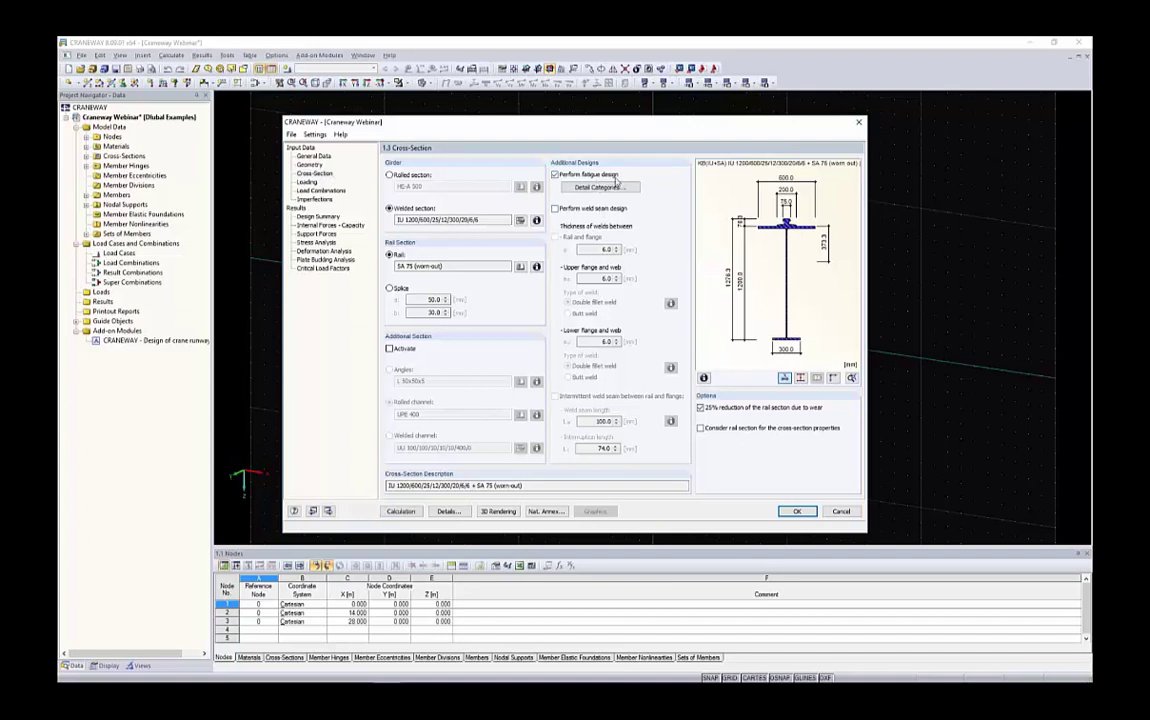
left_click(577, 209)
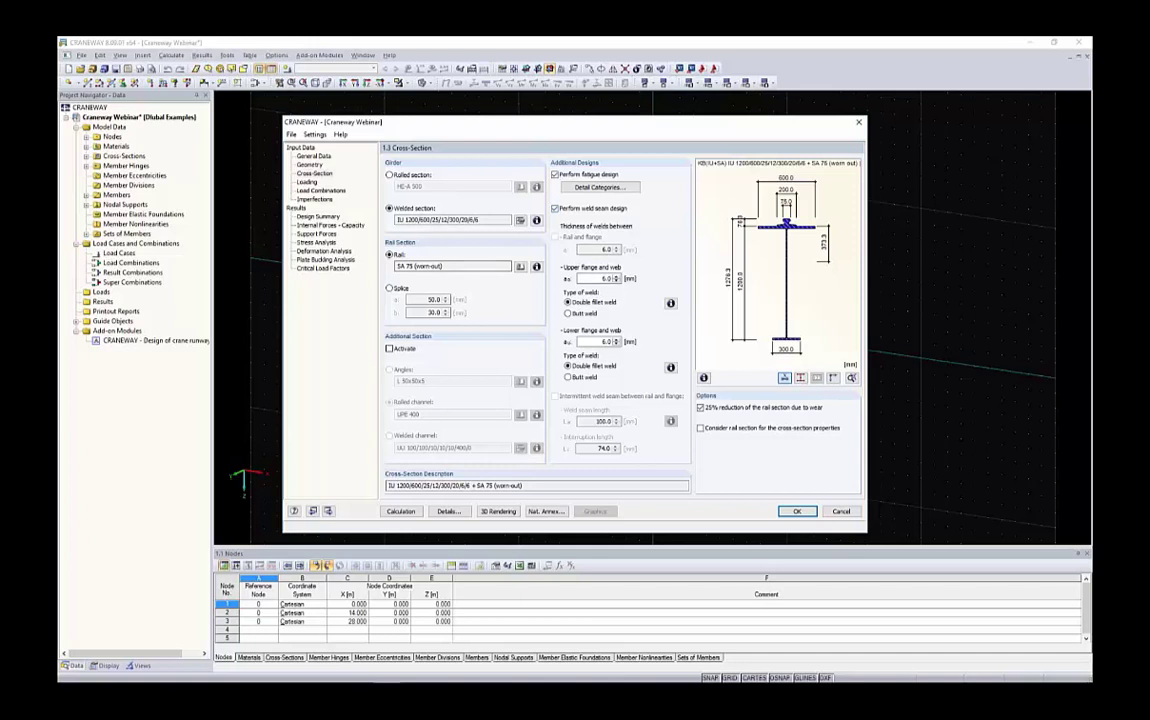
left_click_drag(470, 220, 484, 221)
left_click(604, 341)
left_click(626, 188)
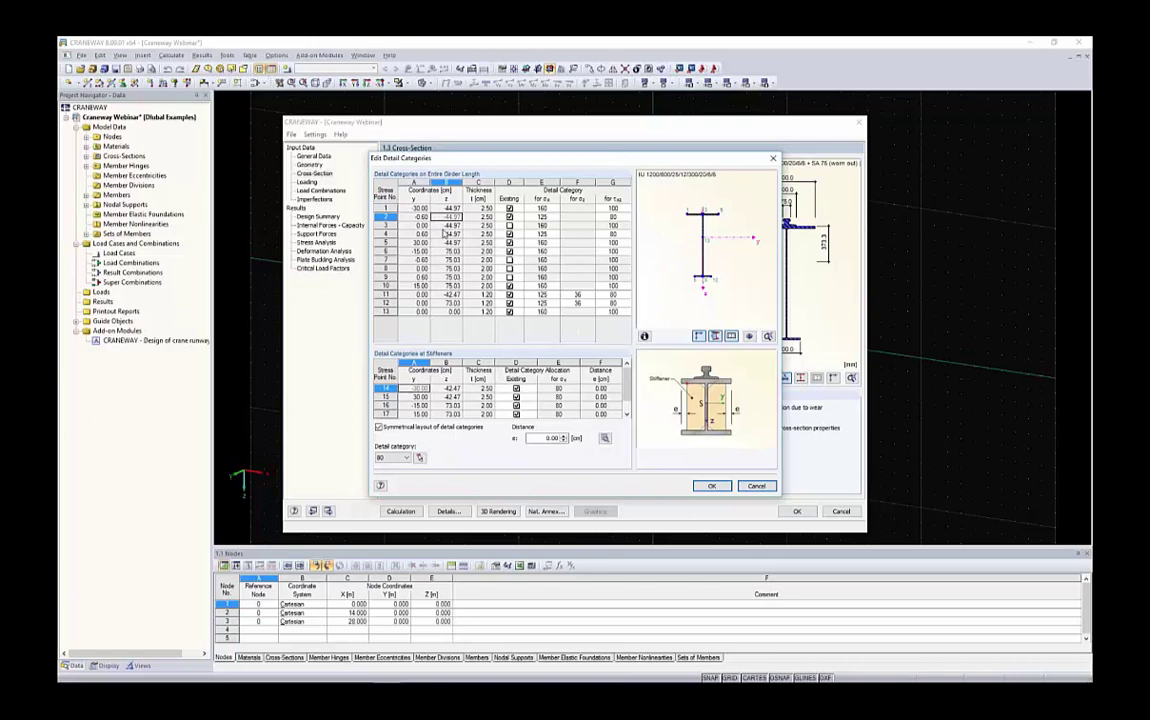
Confirm the stress points' detail categories 160, 125 and 100, then recalculate the girder design.
key("Down")
key("Down")
key("Down")
key("Down")
key("Down")
key("Right")
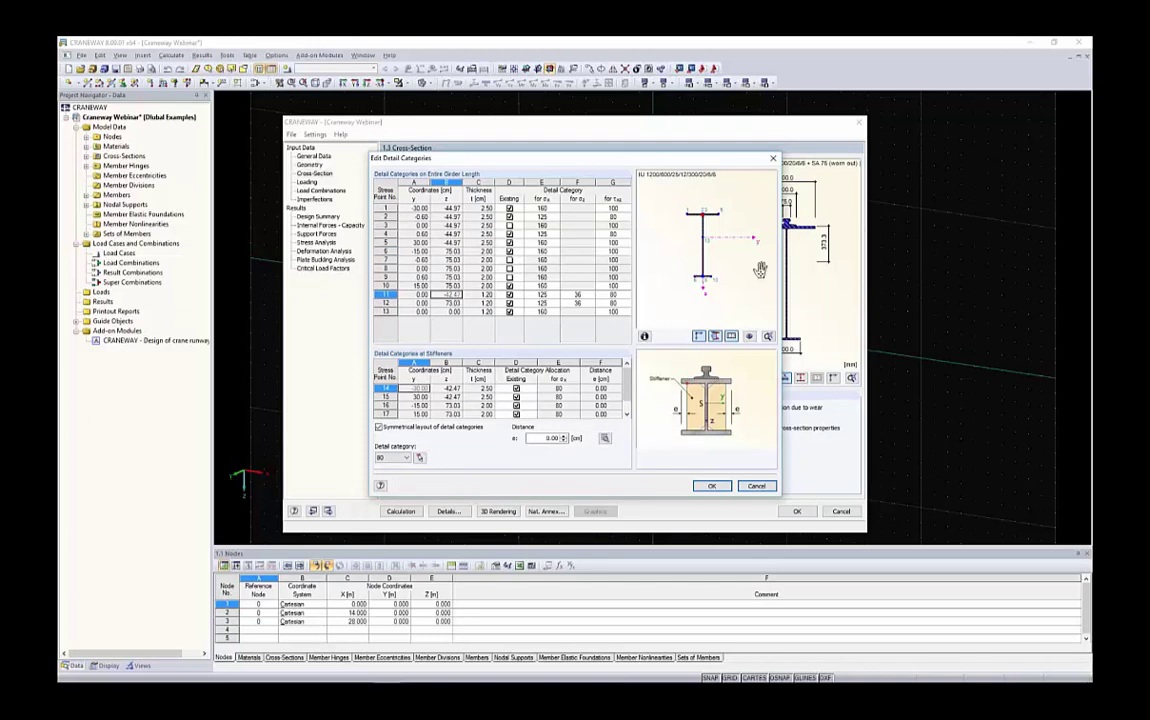
left_click(703, 210)
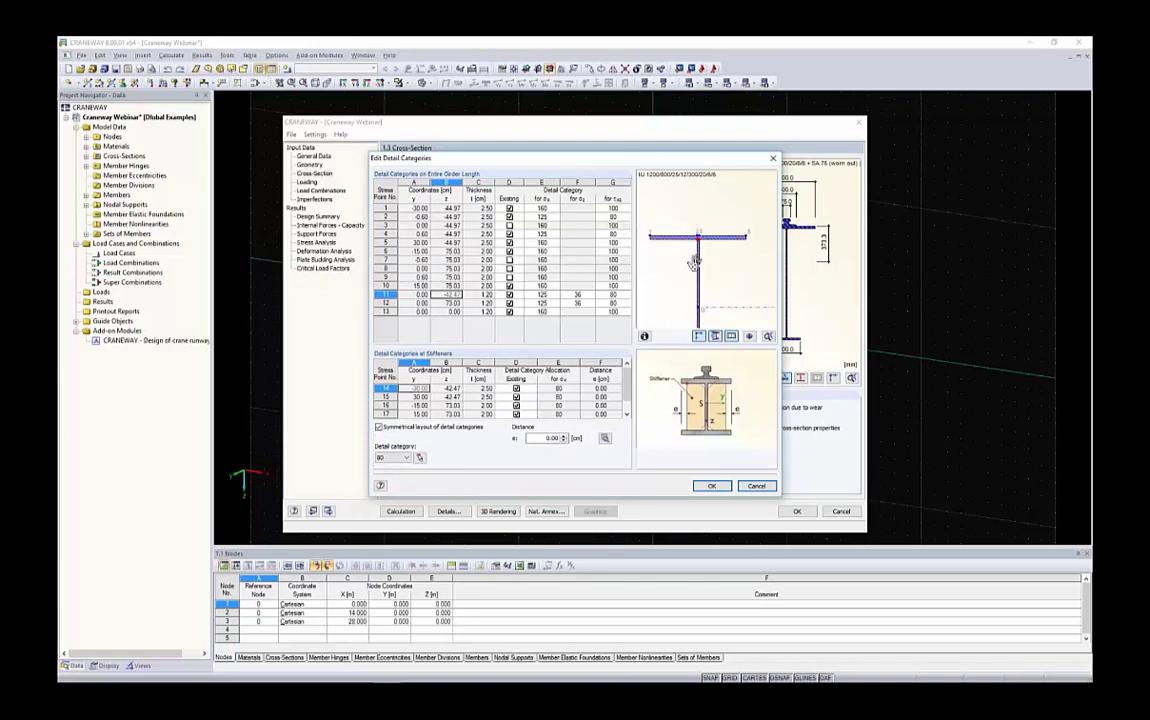
scroll(697, 245, "up", 3)
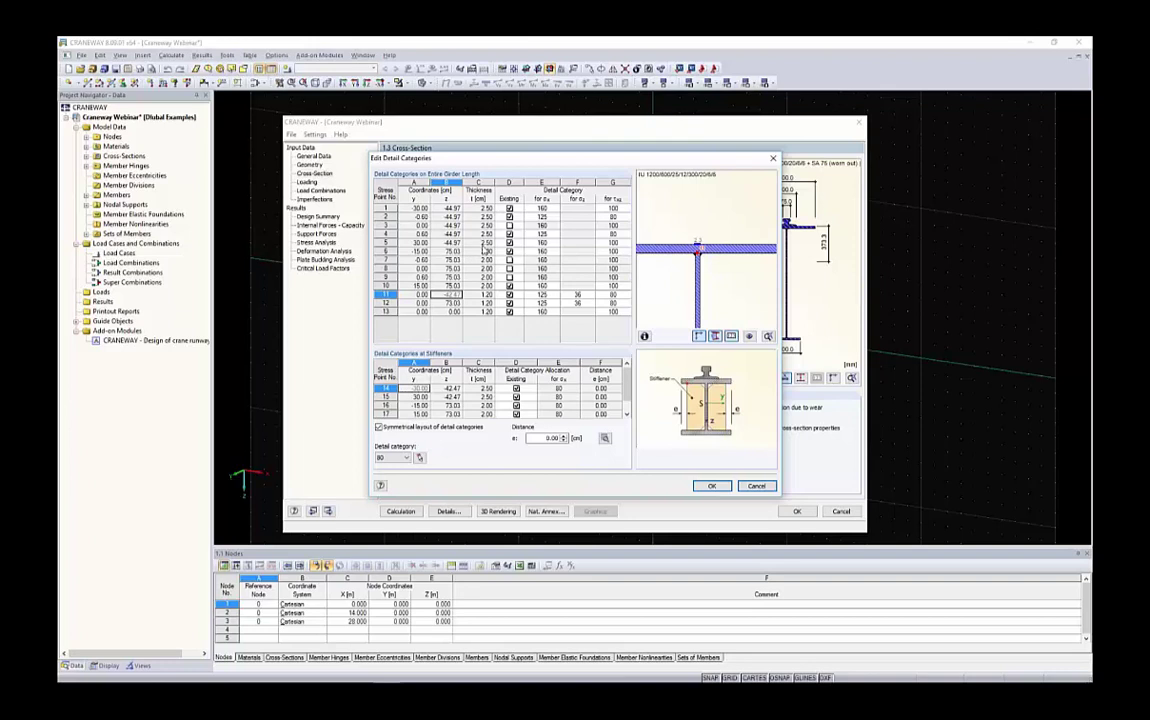
left_click(711, 485)
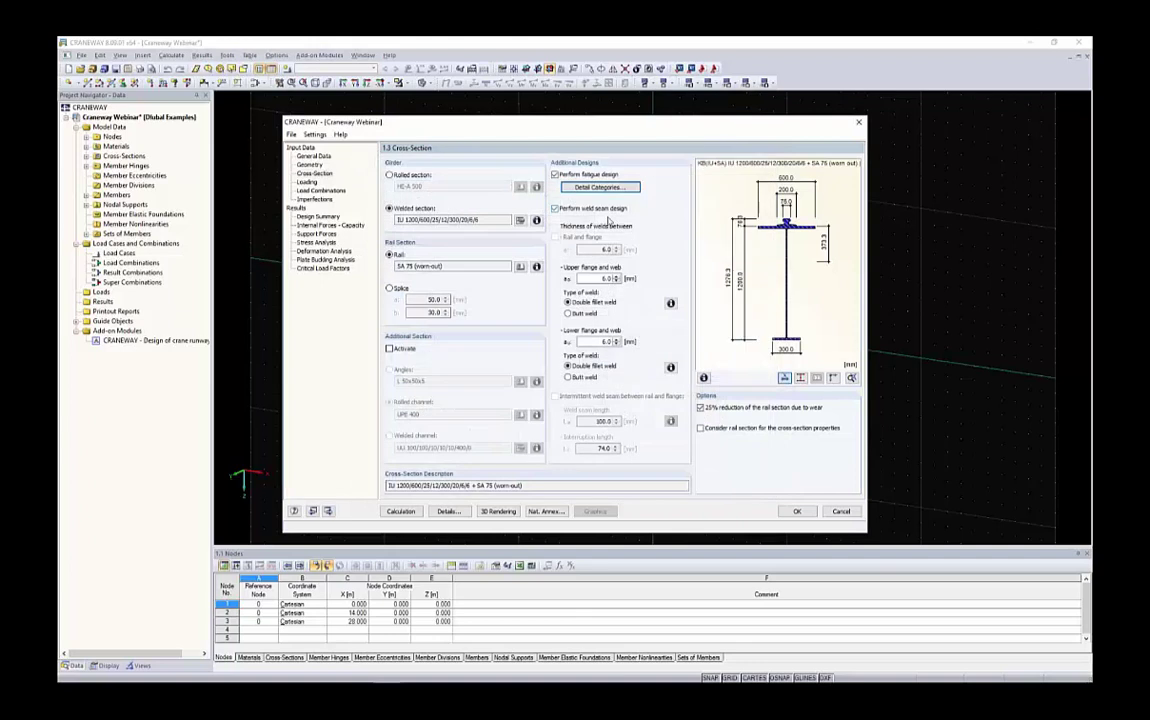
left_click(400, 511)
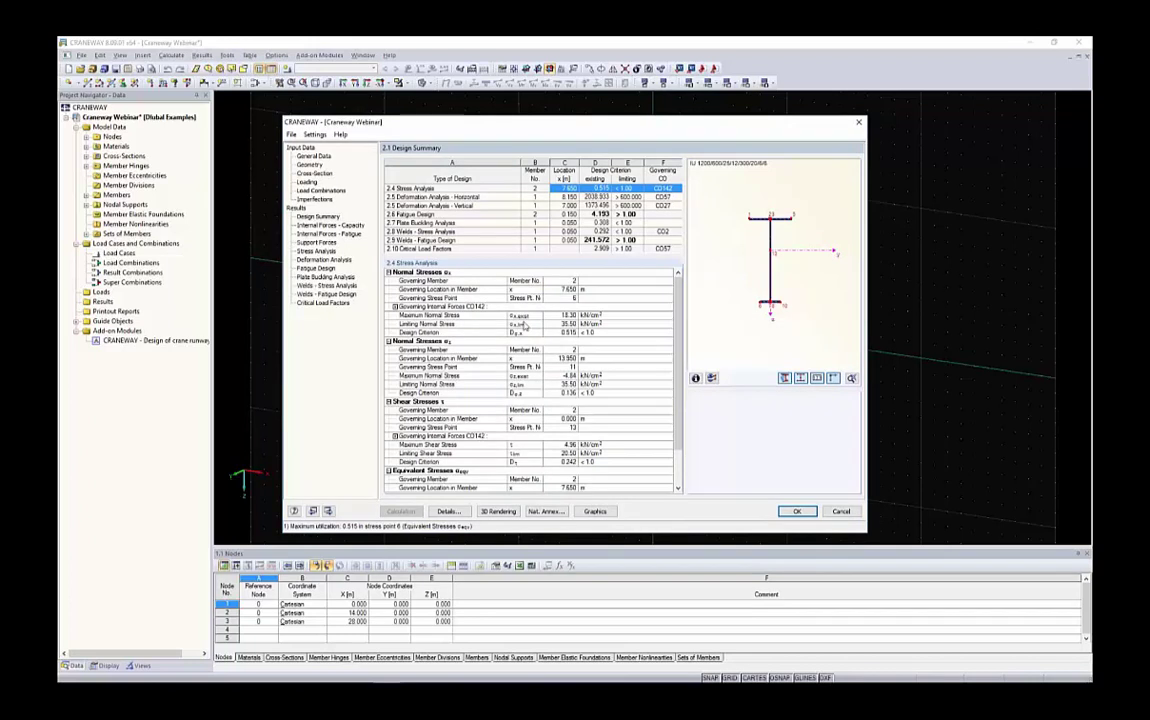
Open the Fatigue Design details with 4.193 utilization and its governing load combination rows.
left_click(626, 214)
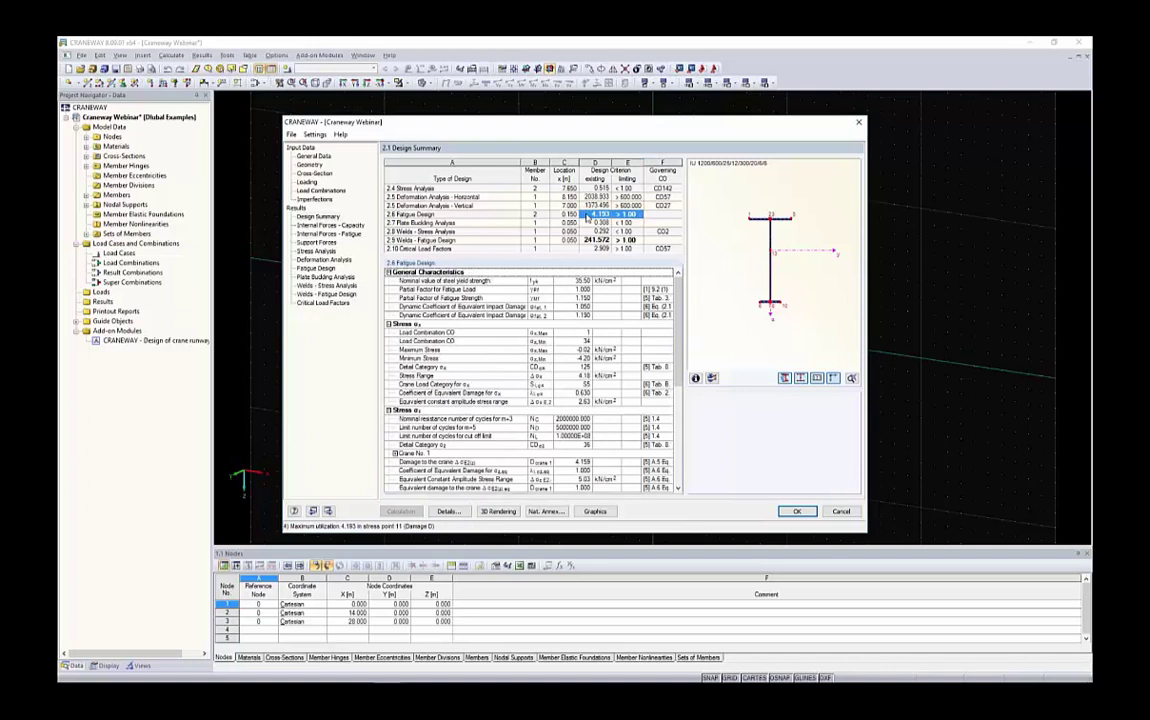
left_click(622, 214)
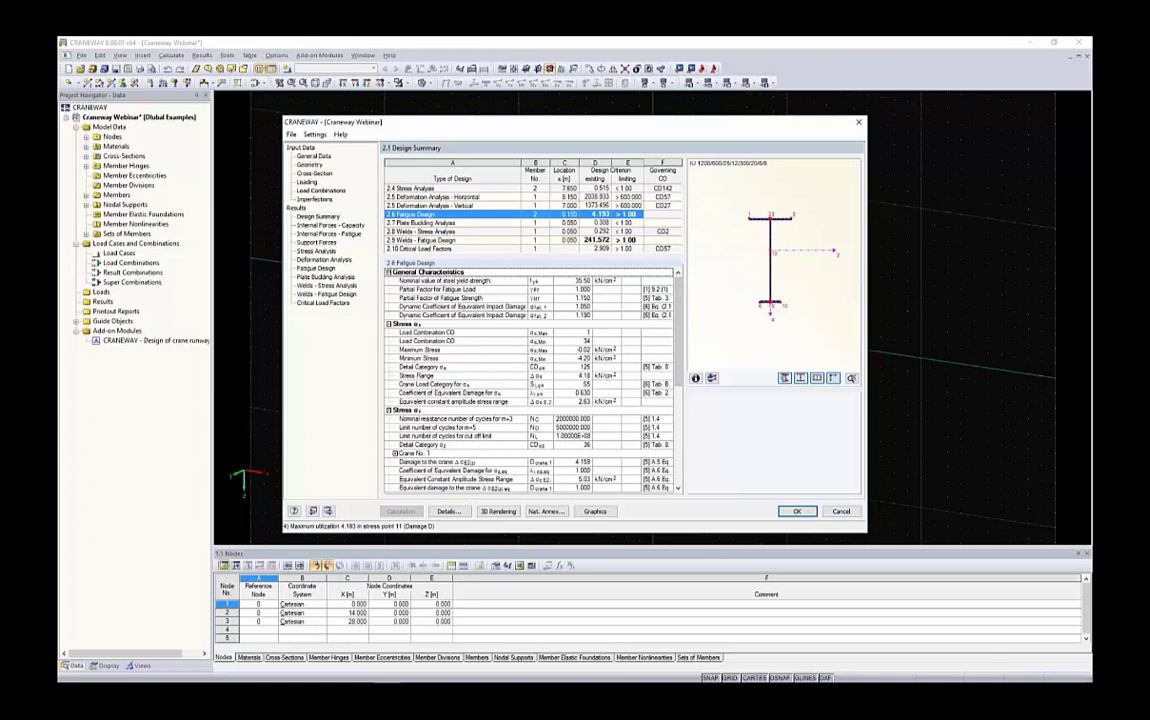
scroll(557, 328, "down", 1)
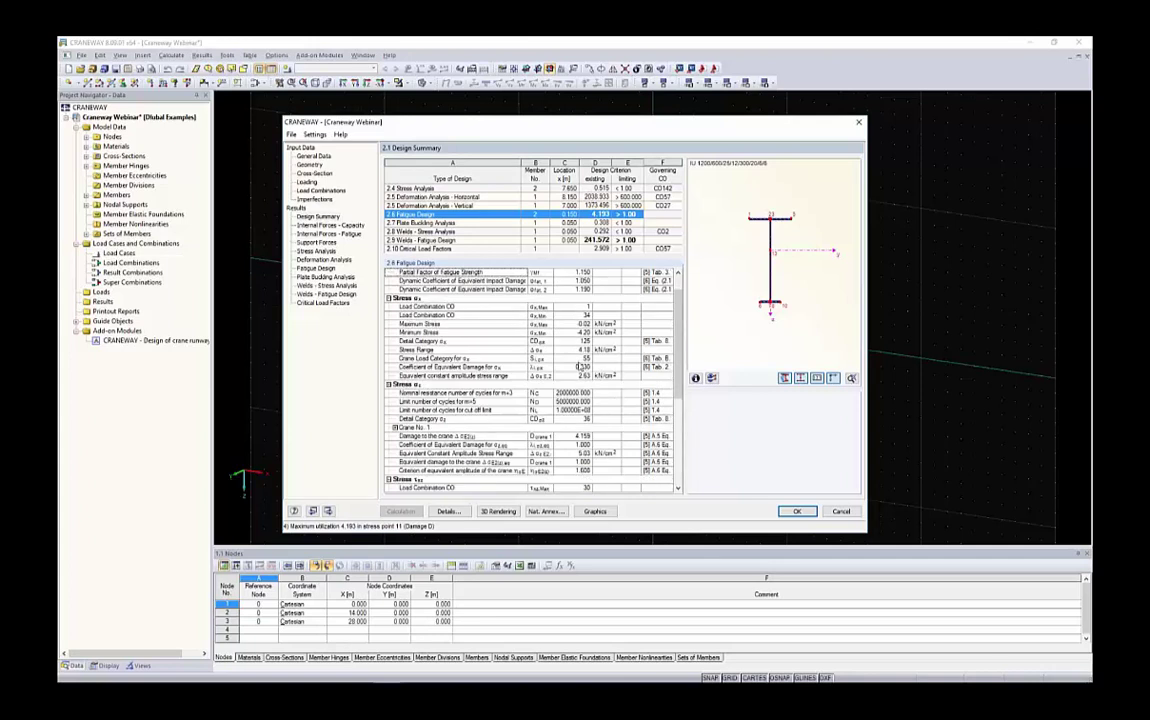
left_click_drag(577, 307, 578, 315)
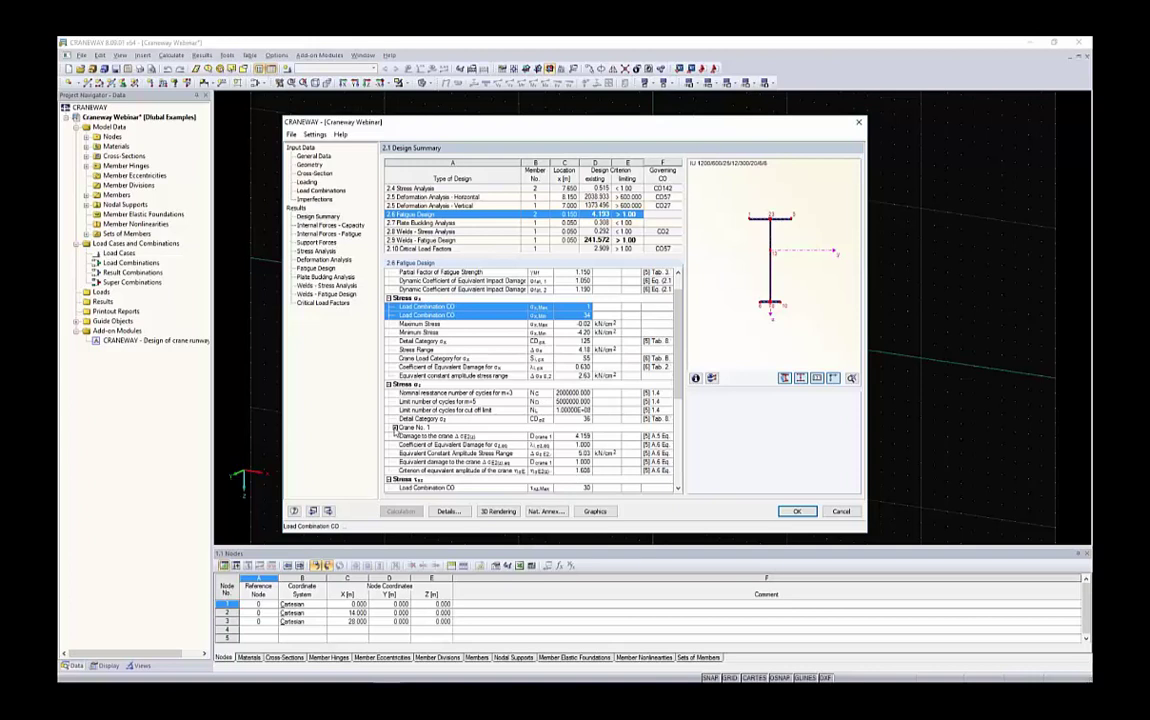
Inspect the crane damage and maximum damage-equivalent stress checks, then return to Cross-Section input.
left_click(572, 438)
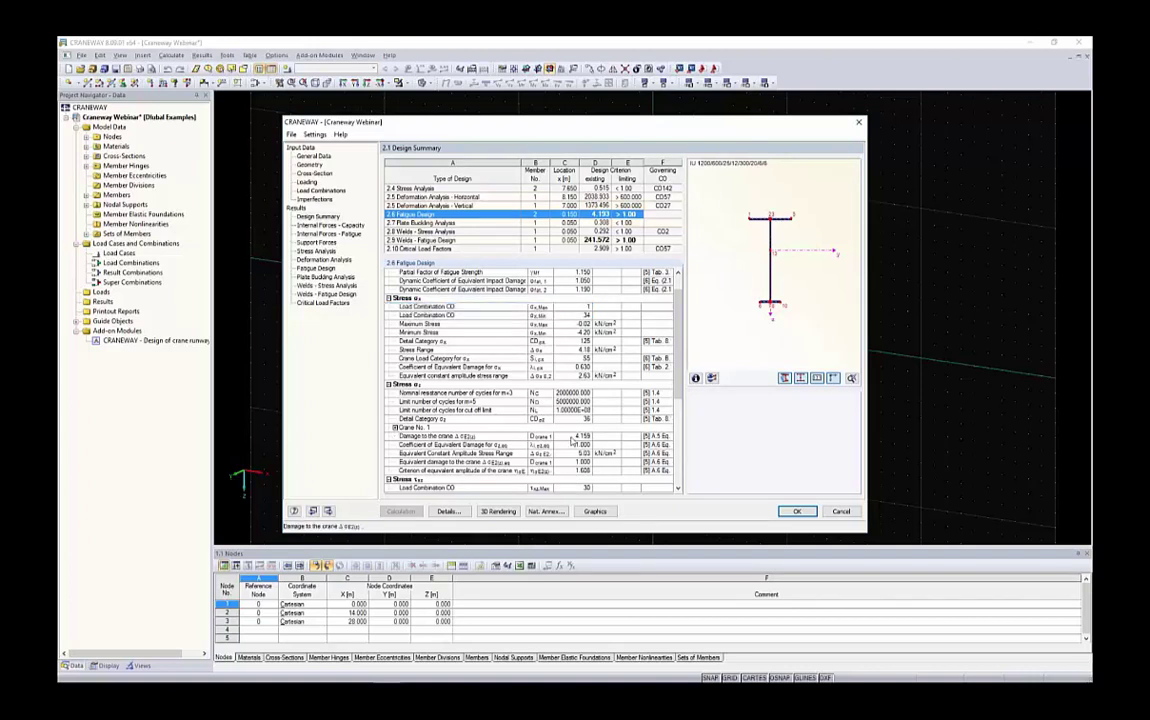
left_click(488, 442)
scroll(494, 441, "down", 3)
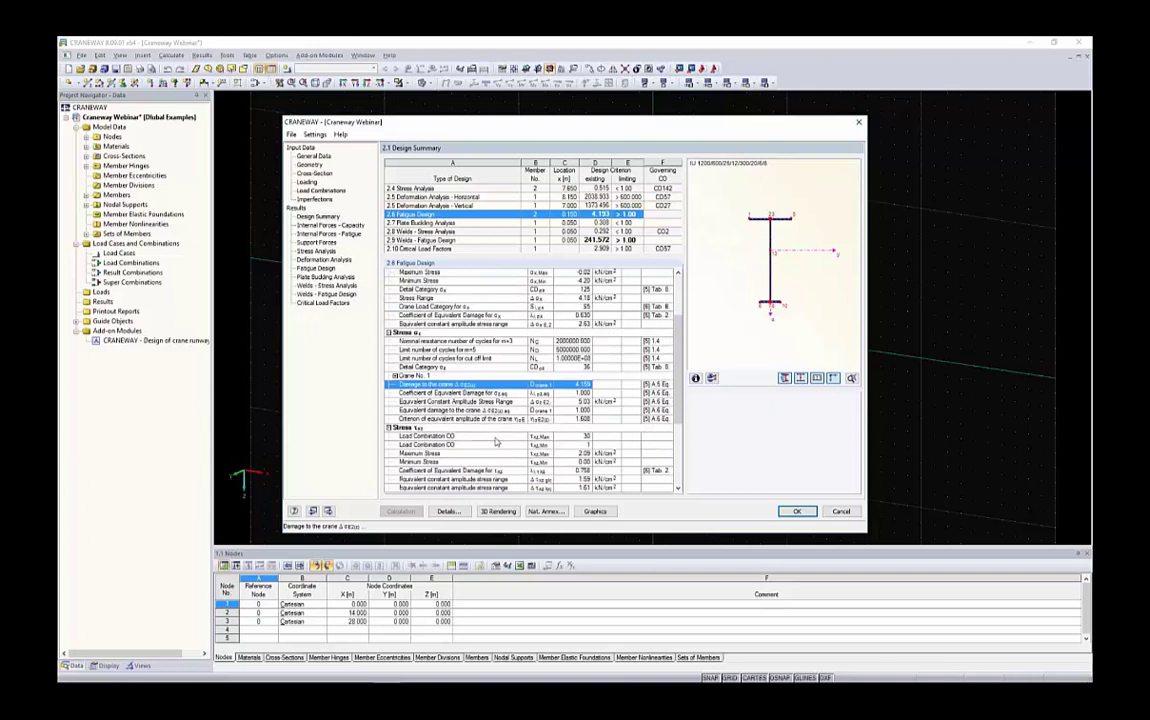
scroll(495, 440, "down", 4)
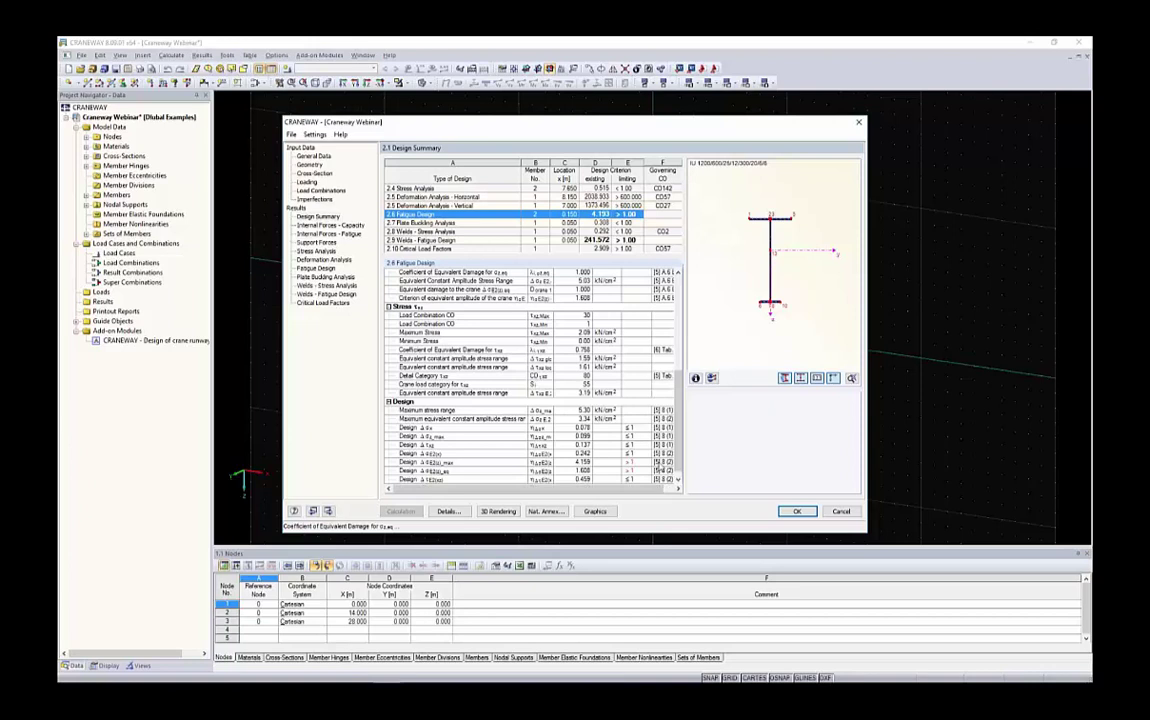
left_click(474, 464)
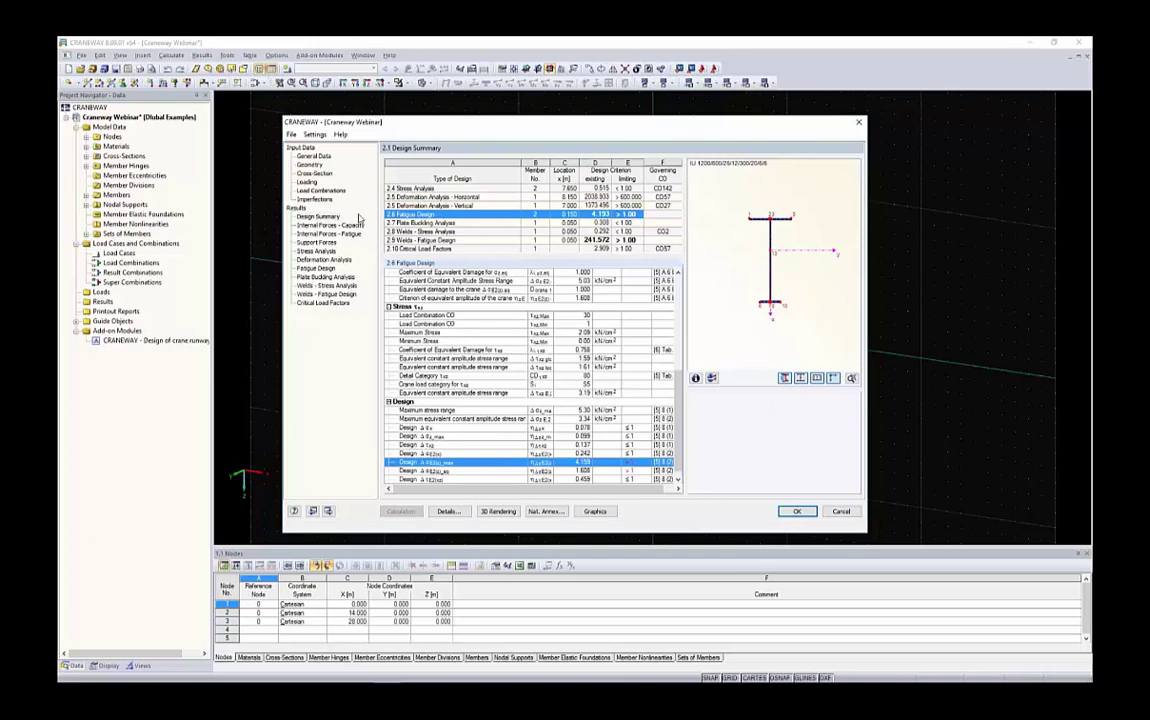
left_click(315, 174)
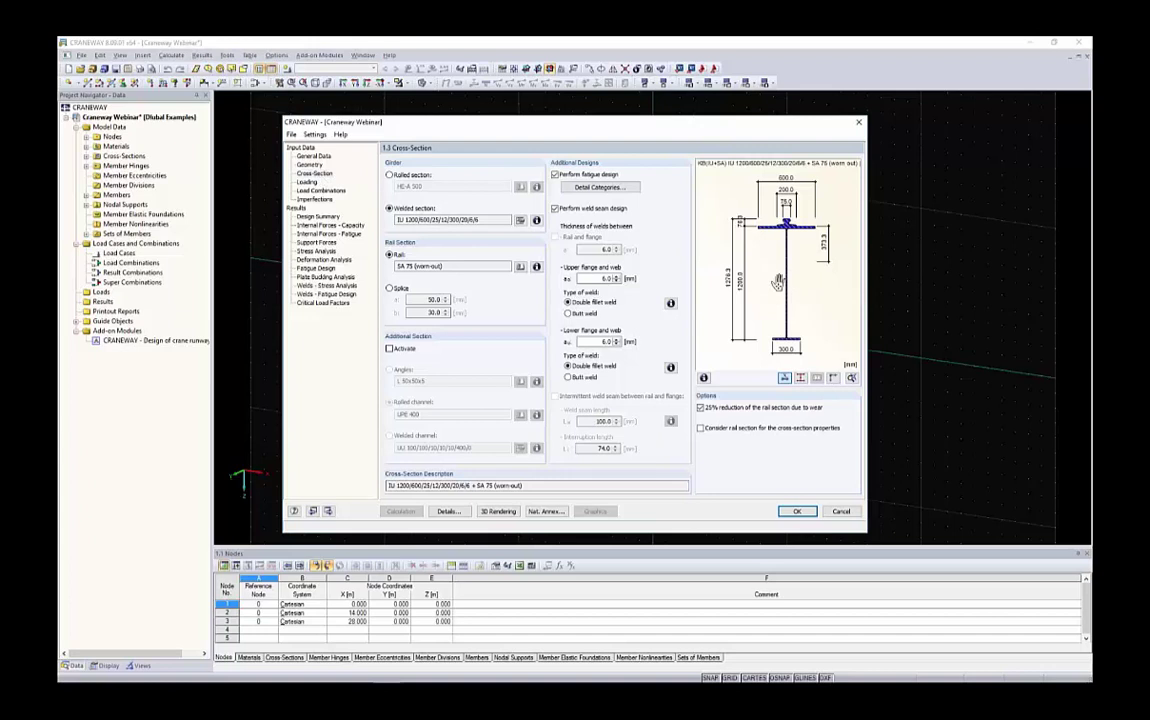
Check the weld type info, make the lower flange weld a butt weld, recalculate and view fatigue results.
left_click(671, 304)
left_click_drag(520, 211, 352, 227)
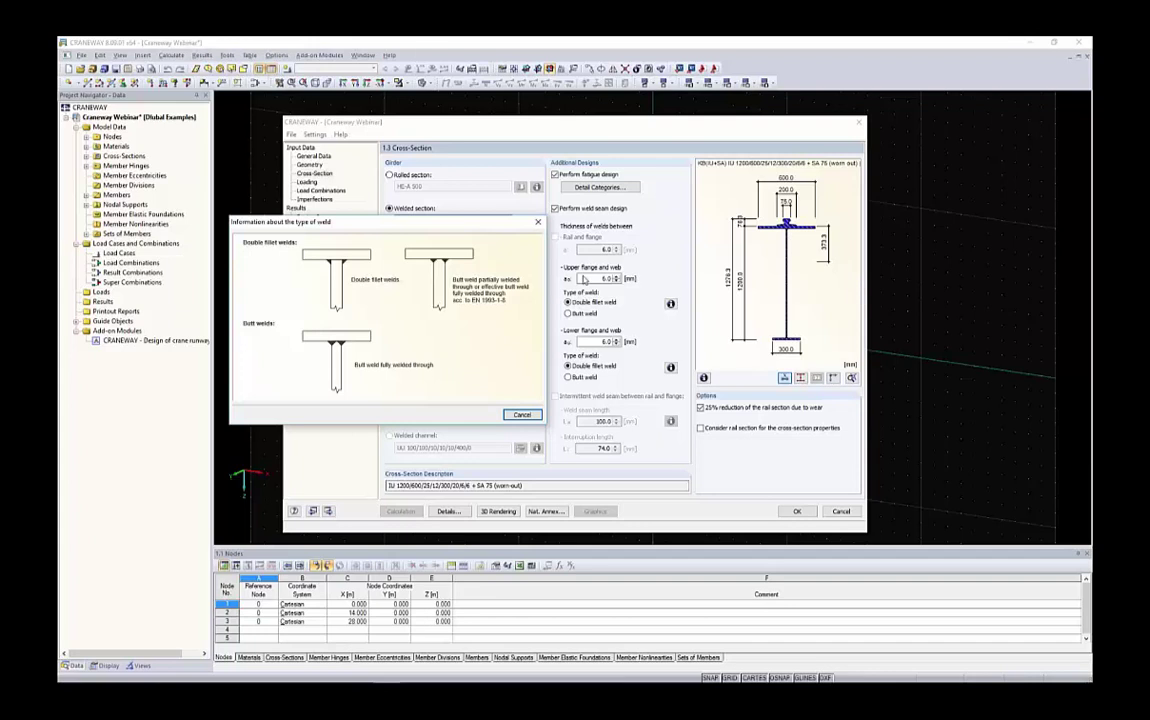
key("Escape")
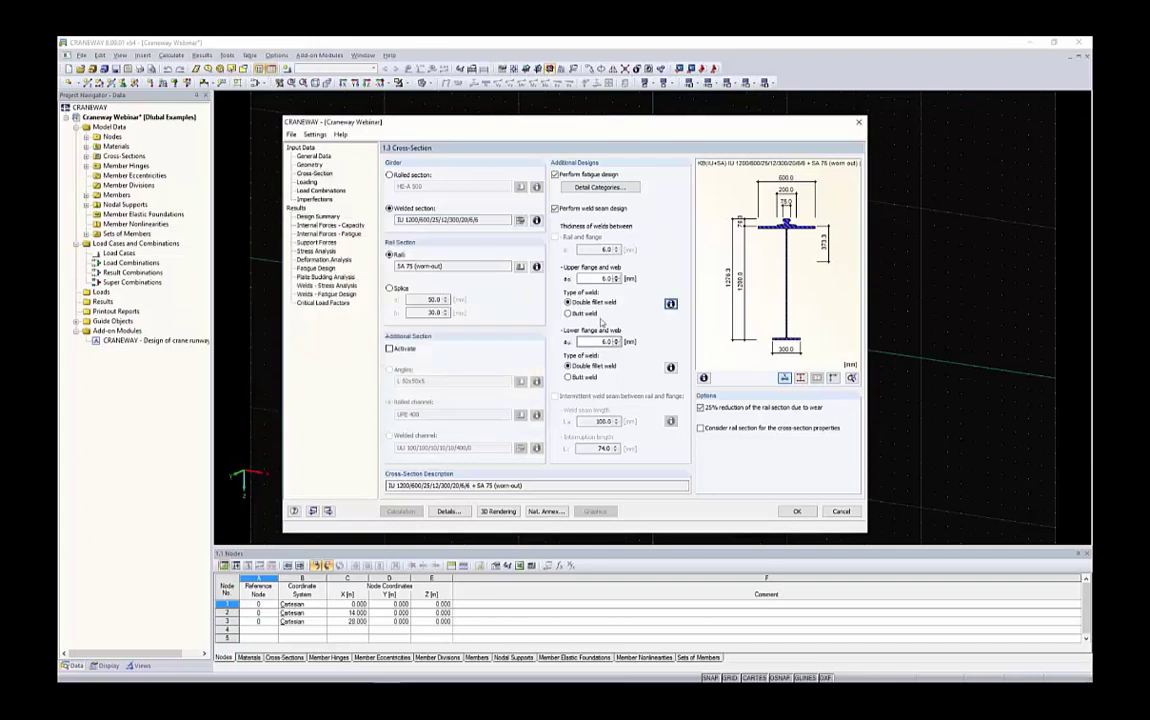
left_click(580, 377)
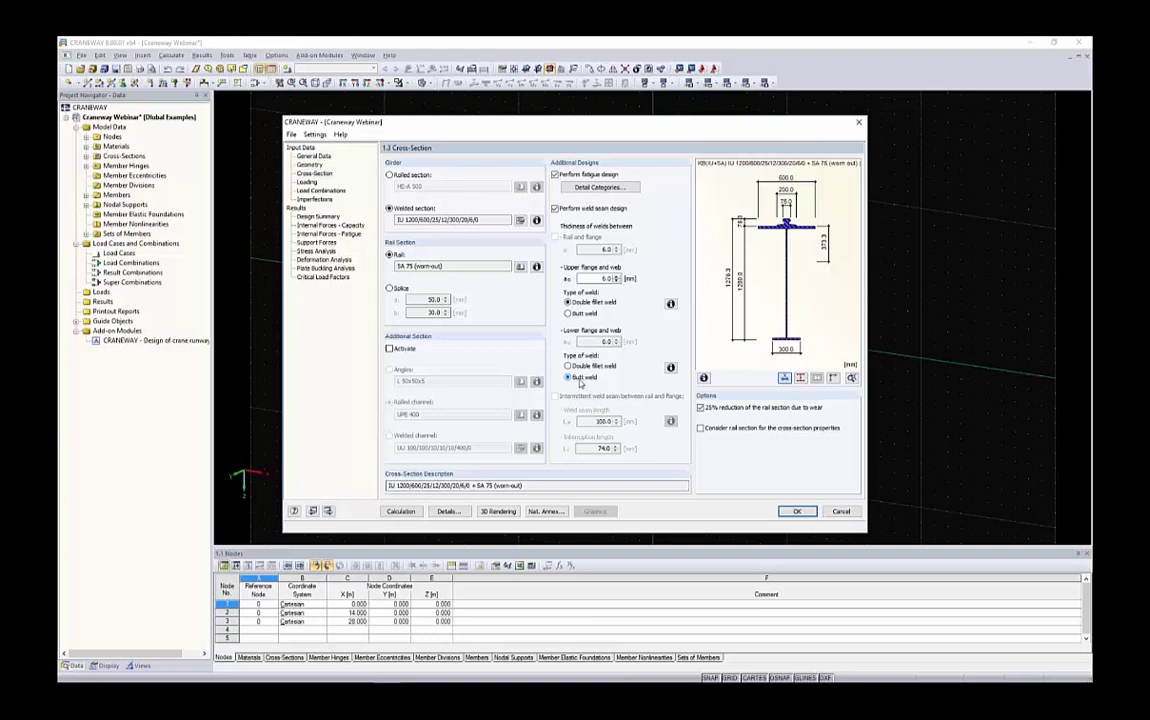
left_click(400, 511)
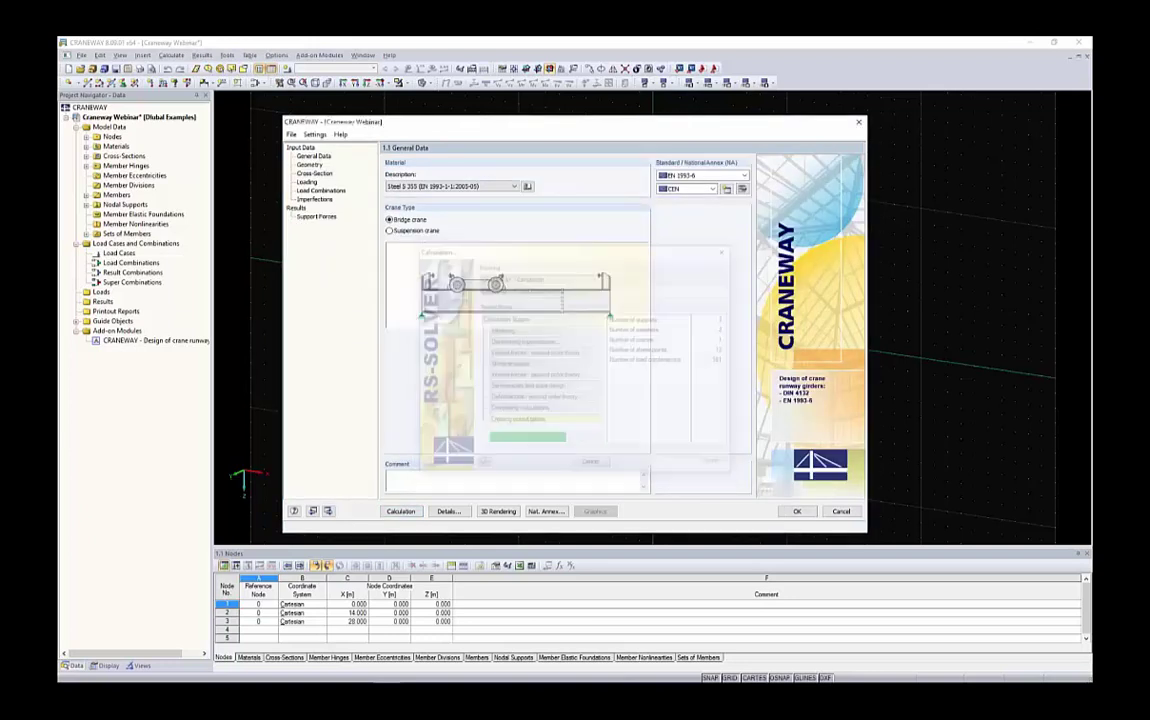
left_click(592, 216)
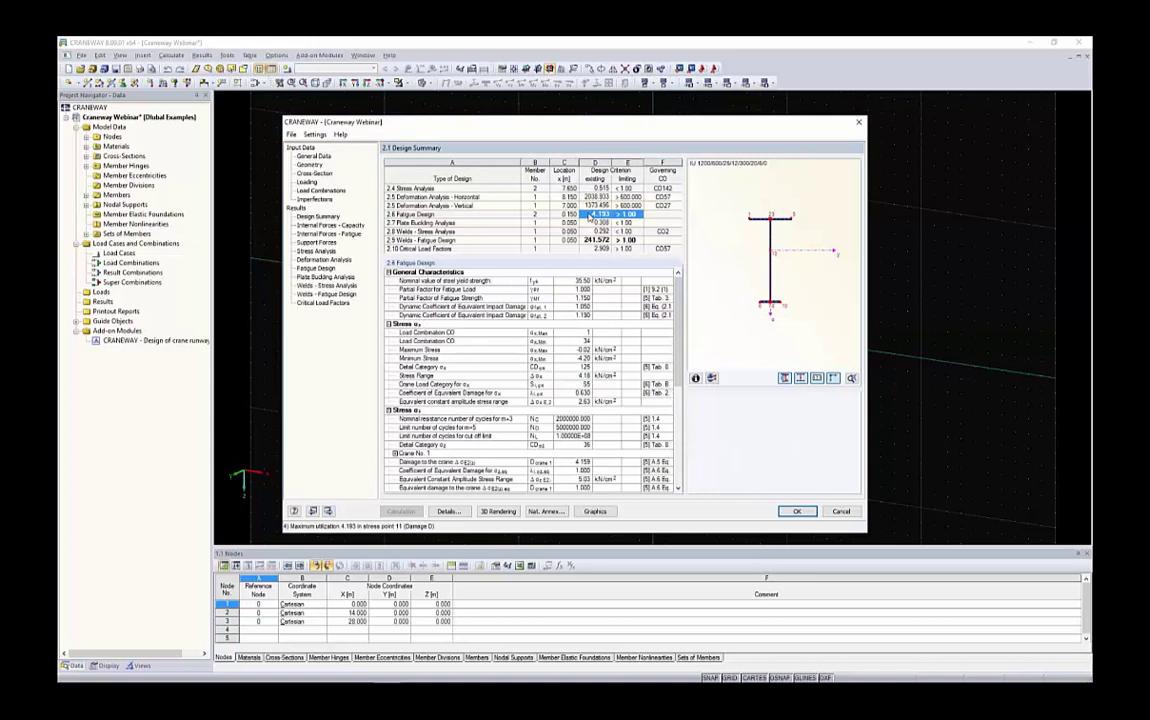
Set the upper flange-to-web weld to butt weld, lower back to double fillet, and recalculate.
left_click(313, 175)
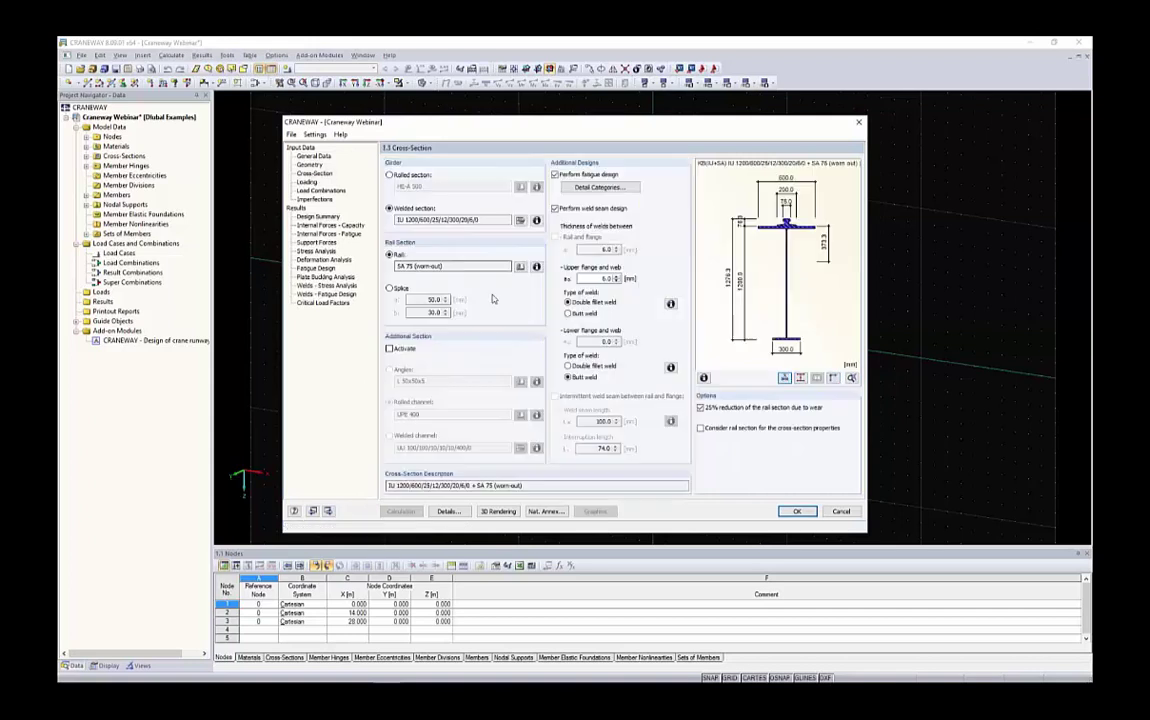
left_click(583, 367)
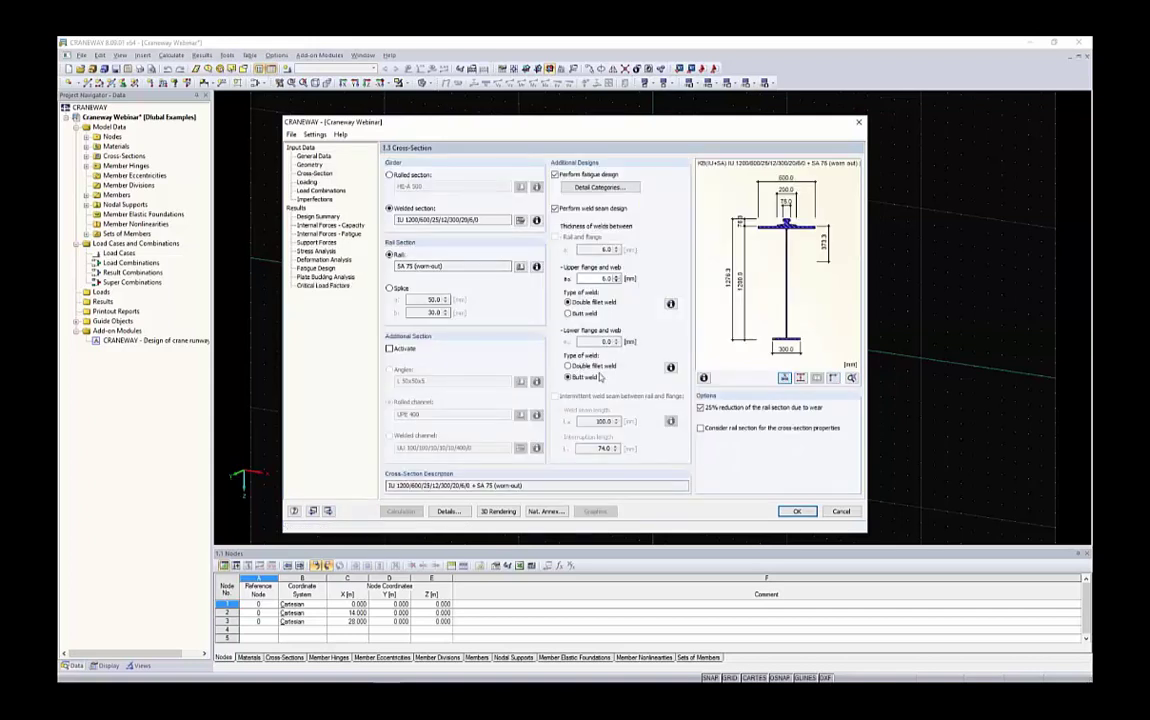
left_click(582, 315)
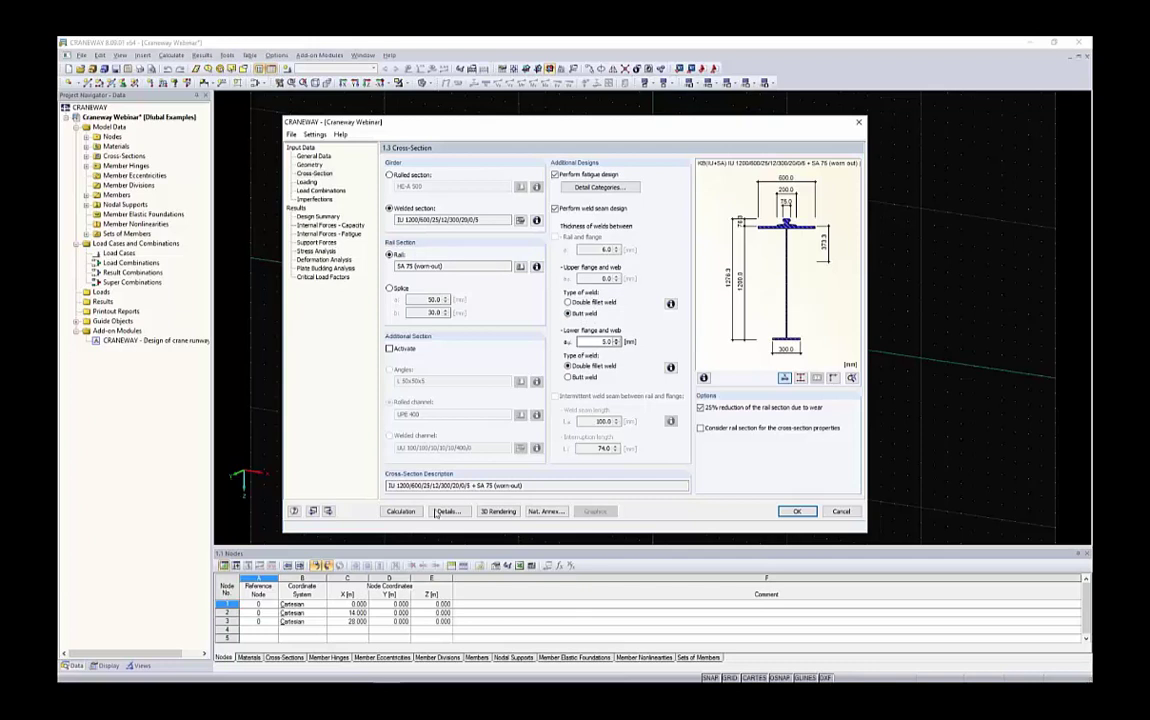
left_click(401, 511)
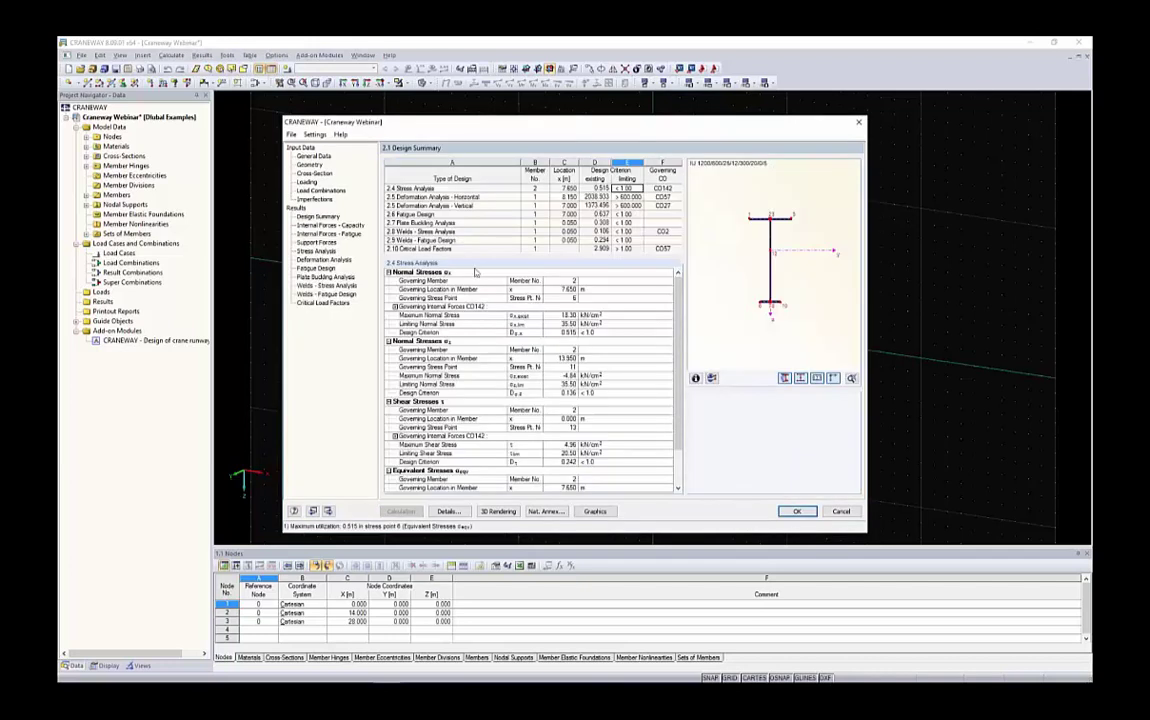
Inspect the 0.637 fatigue results by x-location down to member 2, then show the Sigma Total stress graphic.
left_click(598, 215)
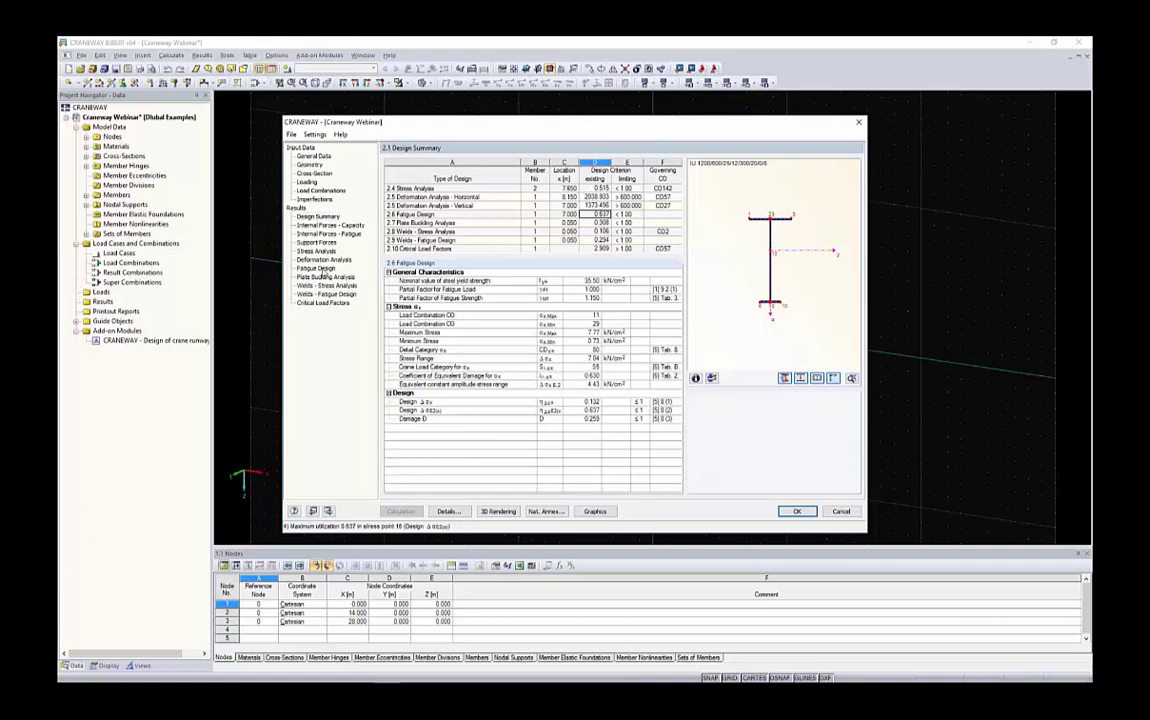
left_click(320, 269)
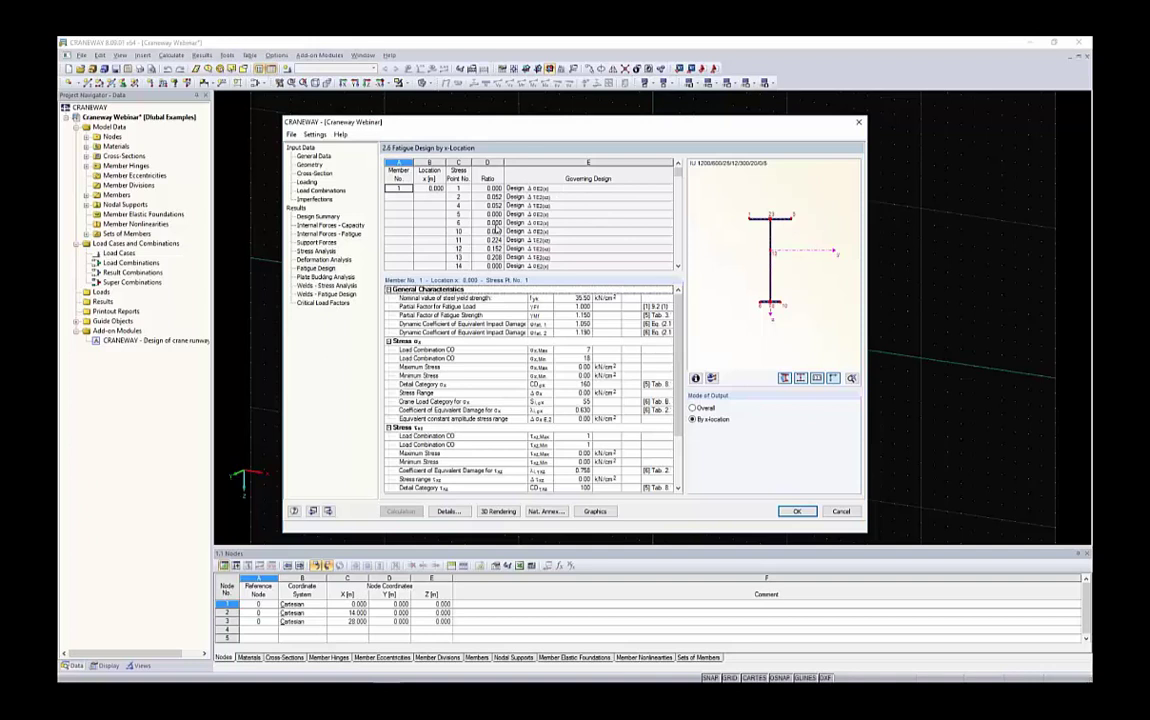
scroll(493, 230, "down", 4)
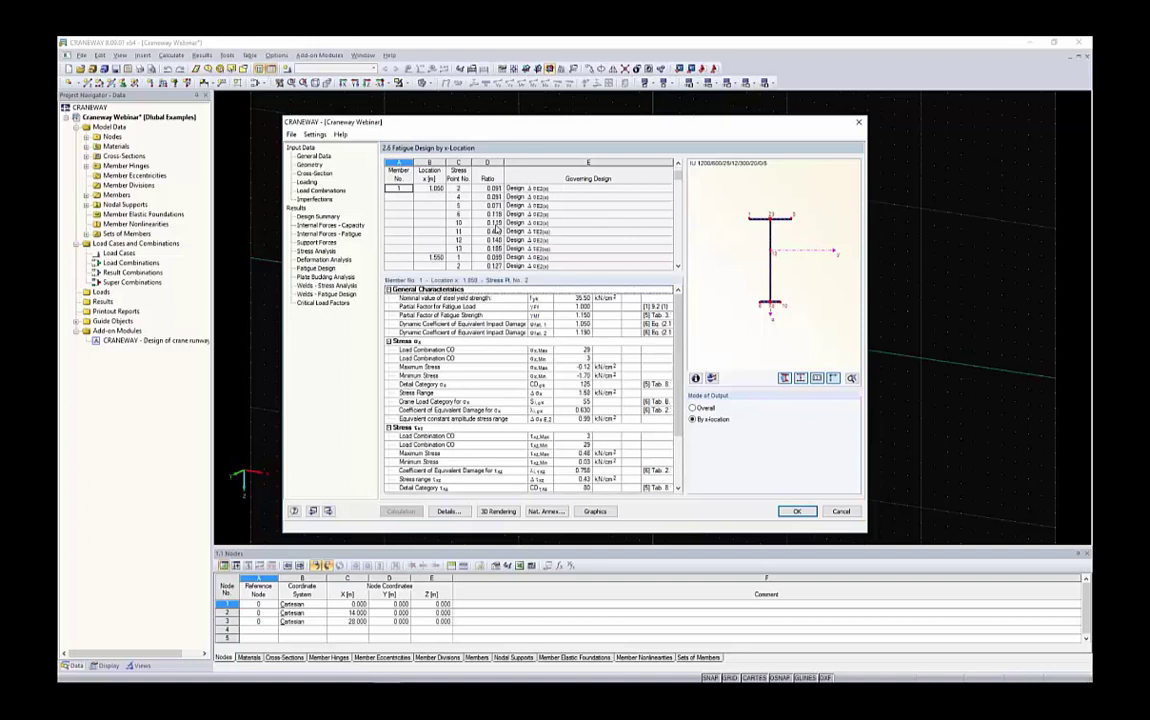
scroll(493, 230, "down", 8)
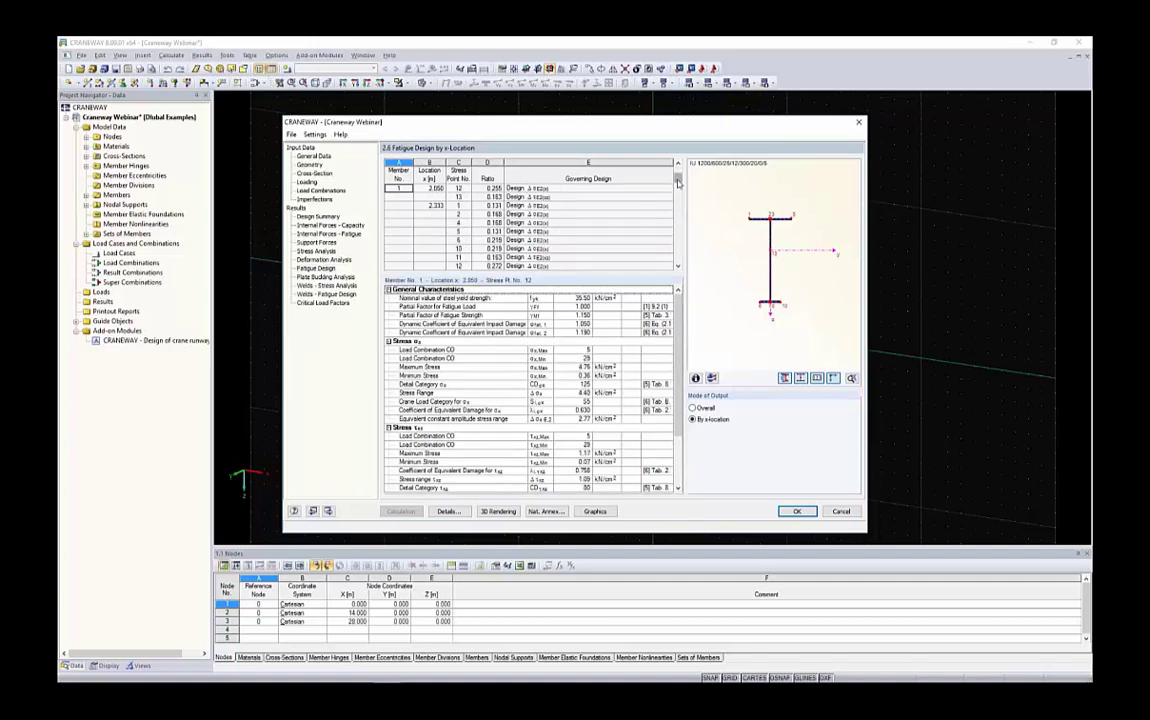
left_click_drag(678, 181, 679, 248)
left_click(519, 187)
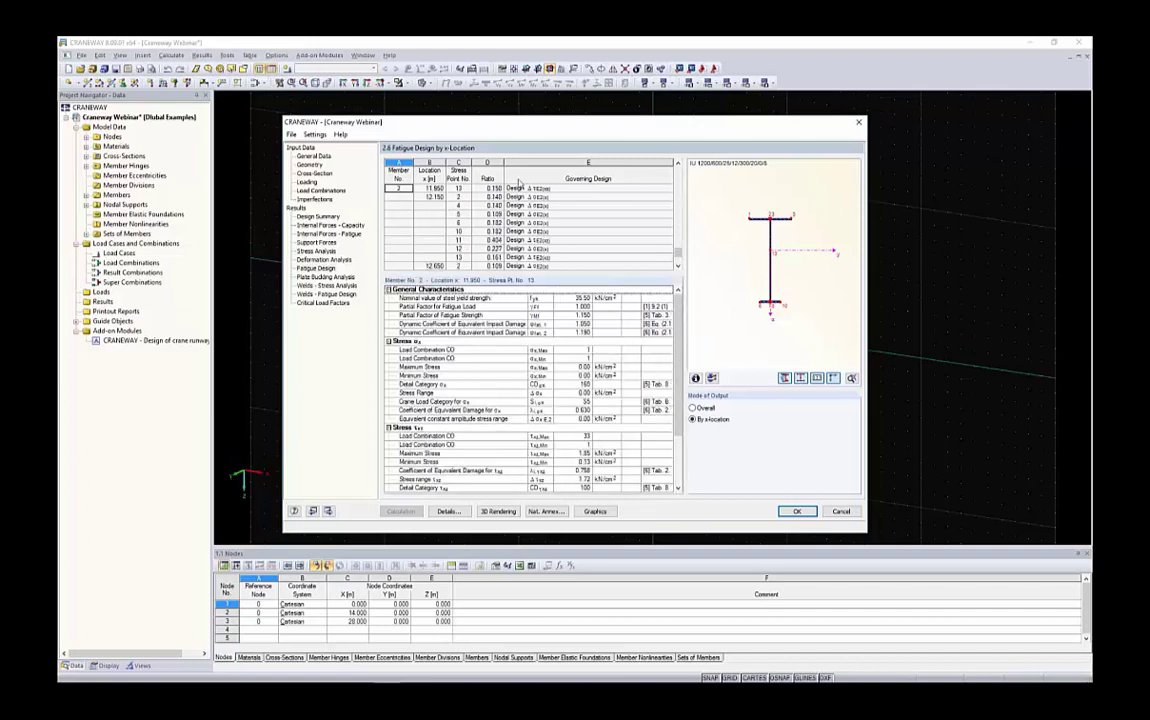
left_click(590, 511)
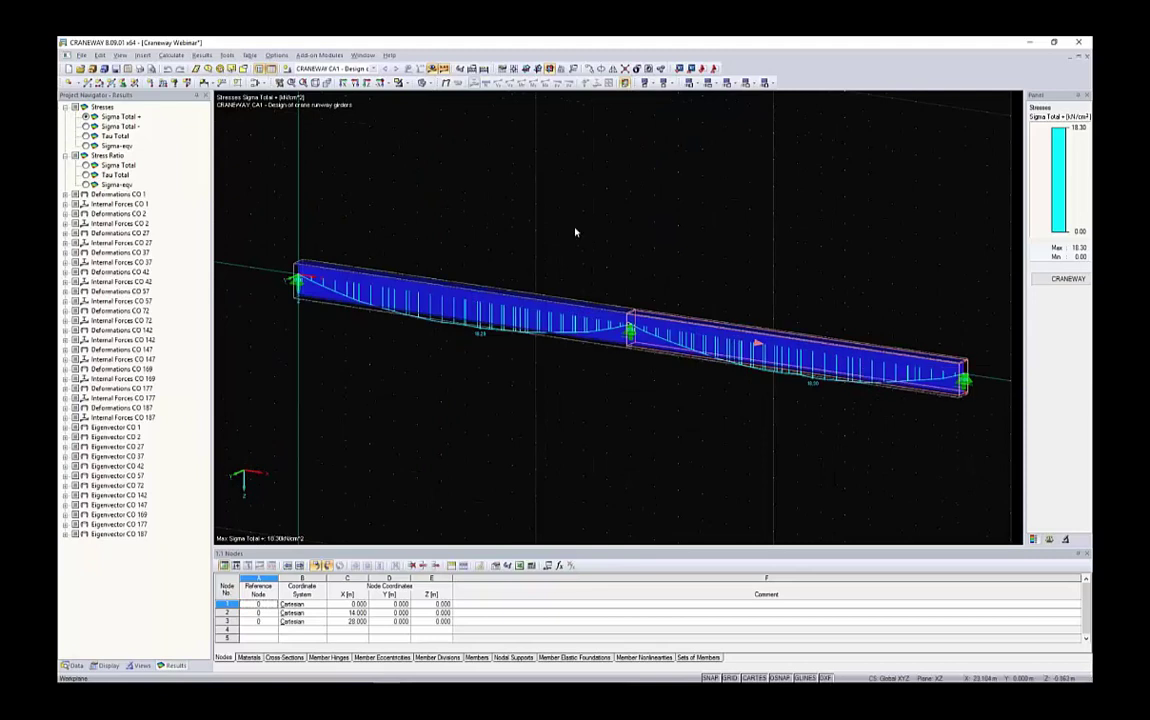
Display the girder's total deformation u for CO 1, peaking at 1.2 mm.
middle_click_drag(518, 197, 454, 172)
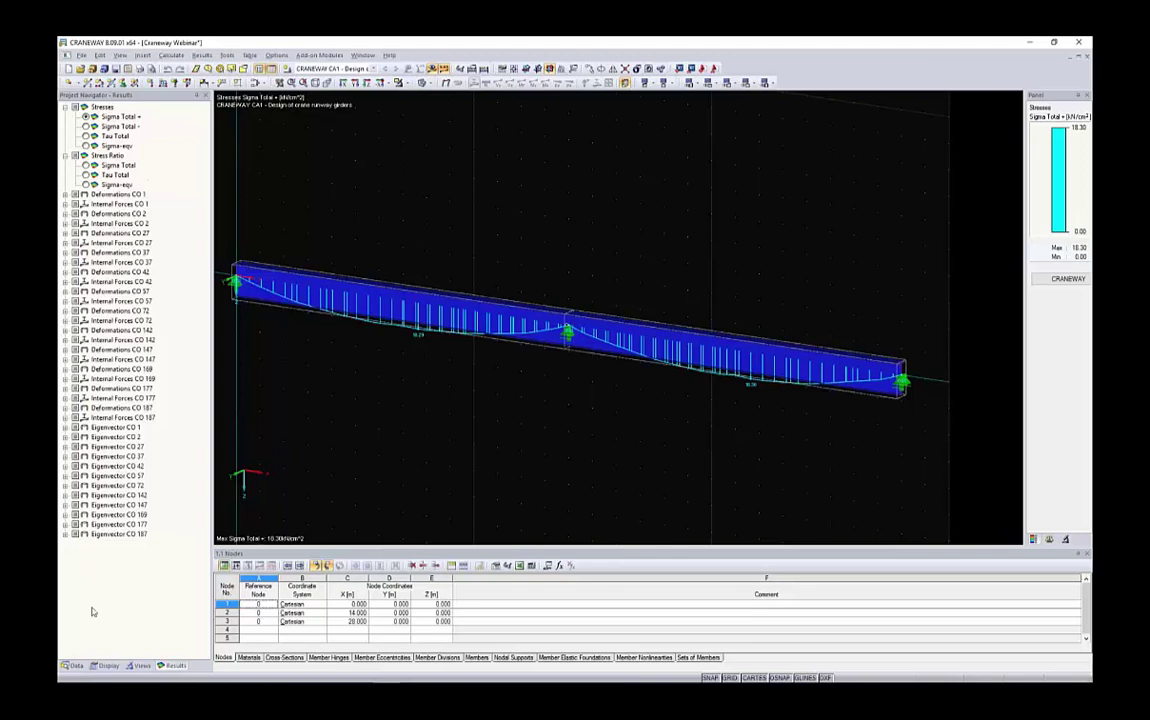
left_click(105, 666)
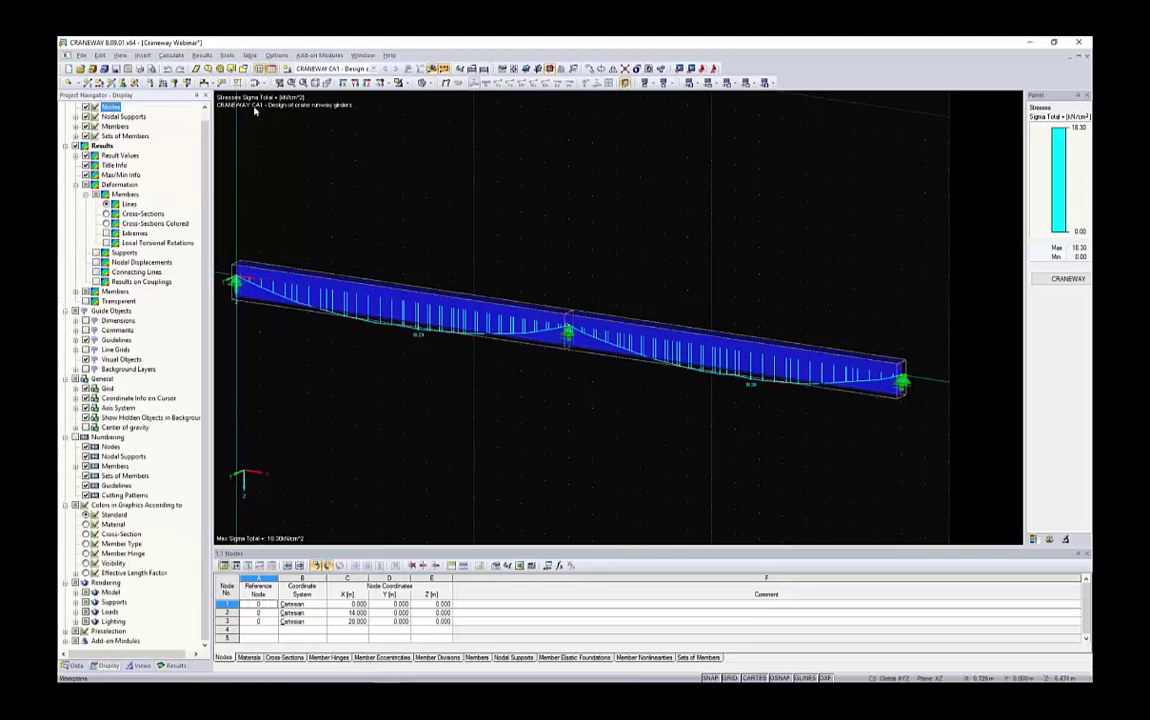
left_click(172, 666)
left_click(65, 194)
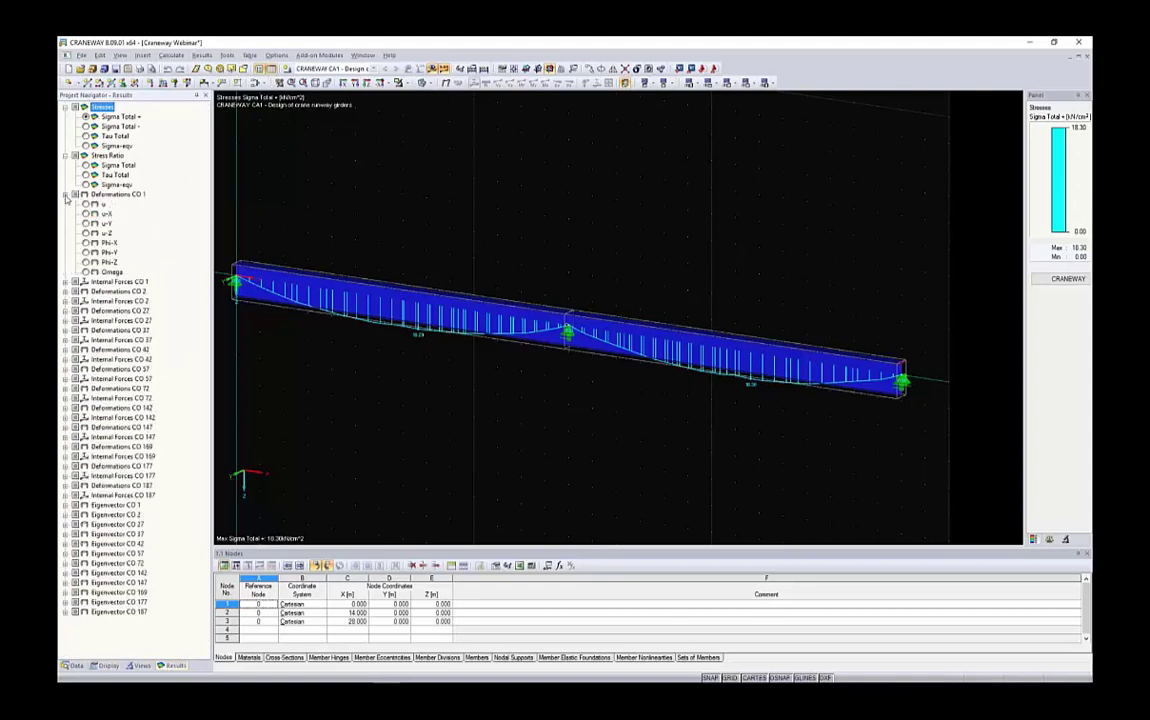
left_click(86, 204)
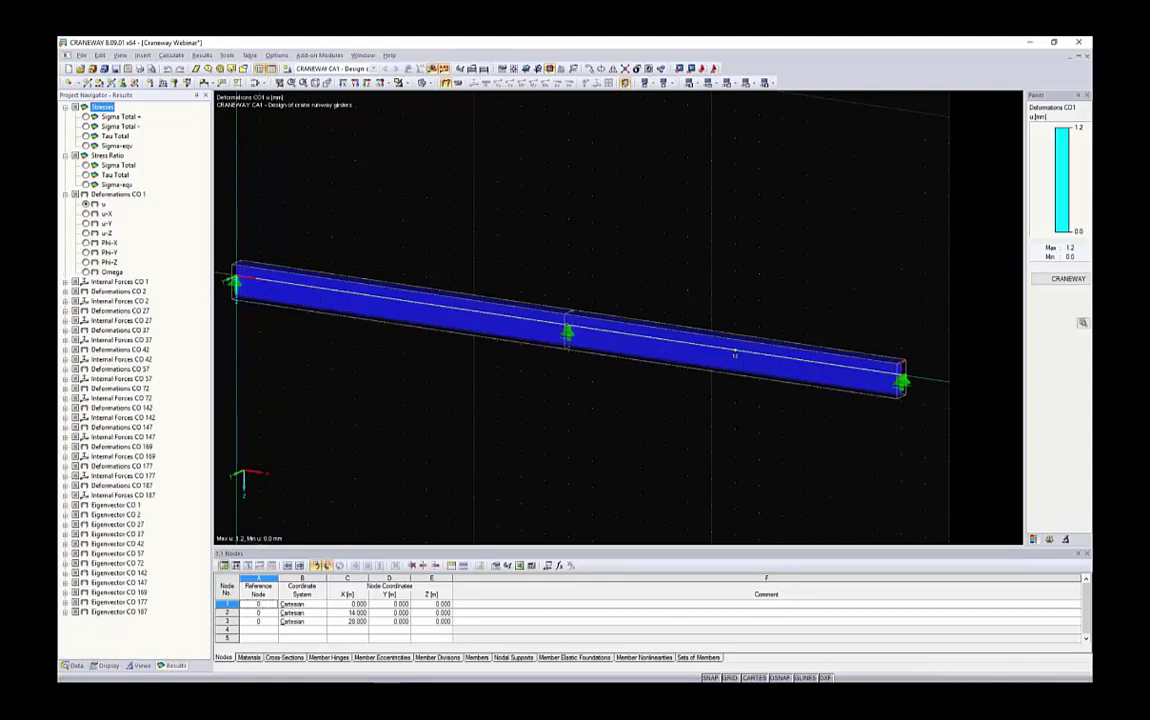
Scale the deformation display factor to 512 and orbit the wireframe girder to an oblique view.
left_click(1049, 539)
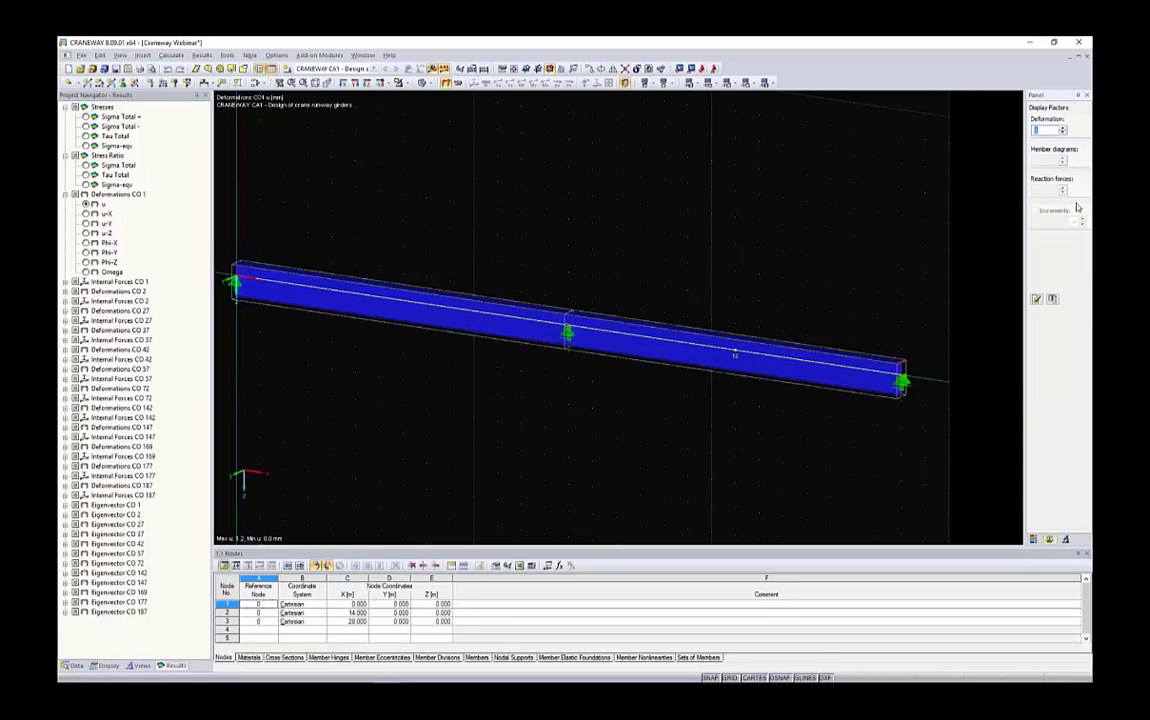
left_click(1064, 131)
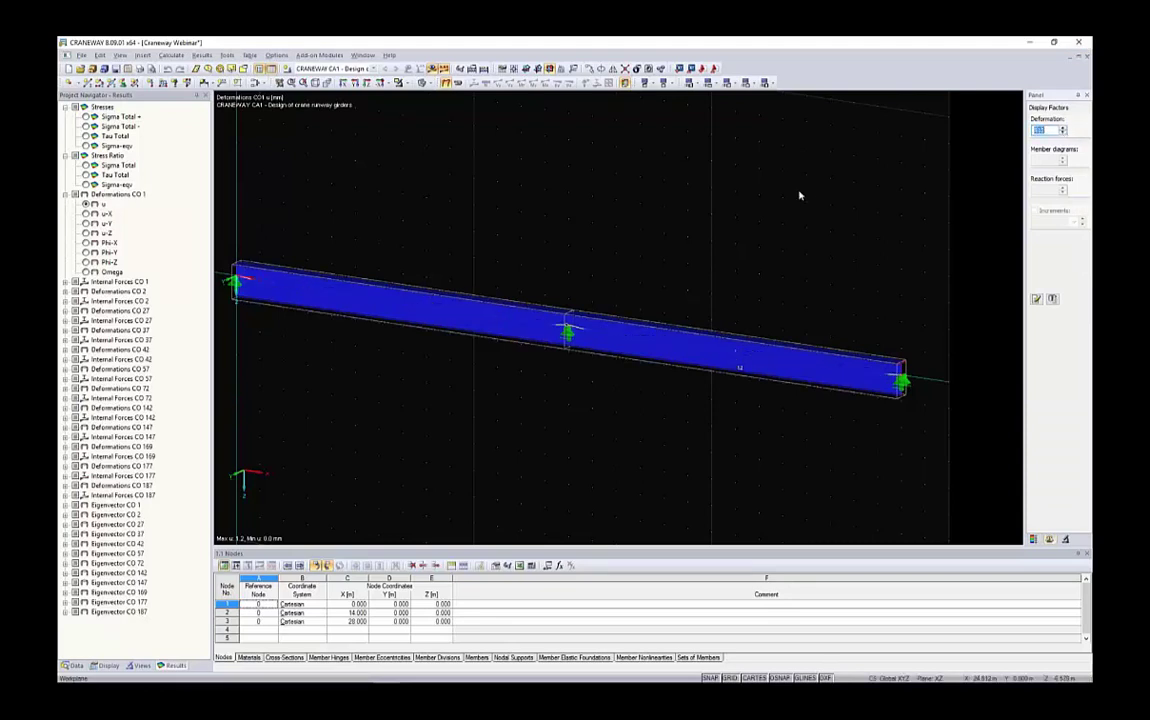
middle_click_drag(798, 193, 500, 170, "ctrl")
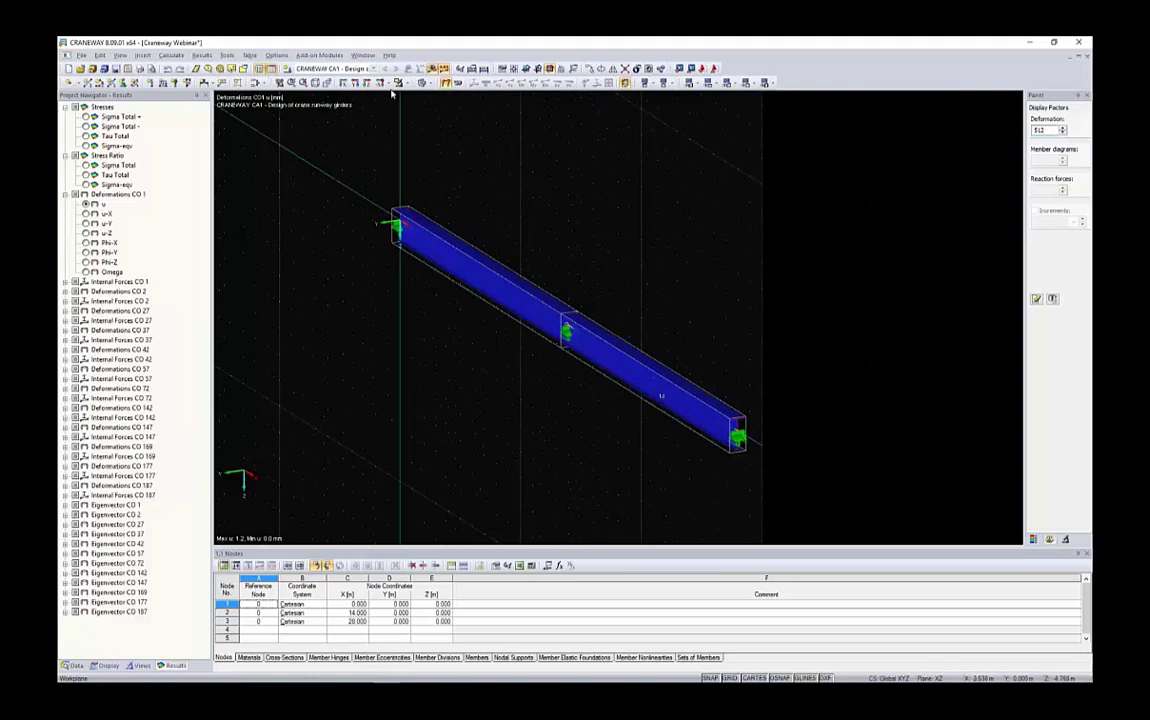
left_click(385, 78)
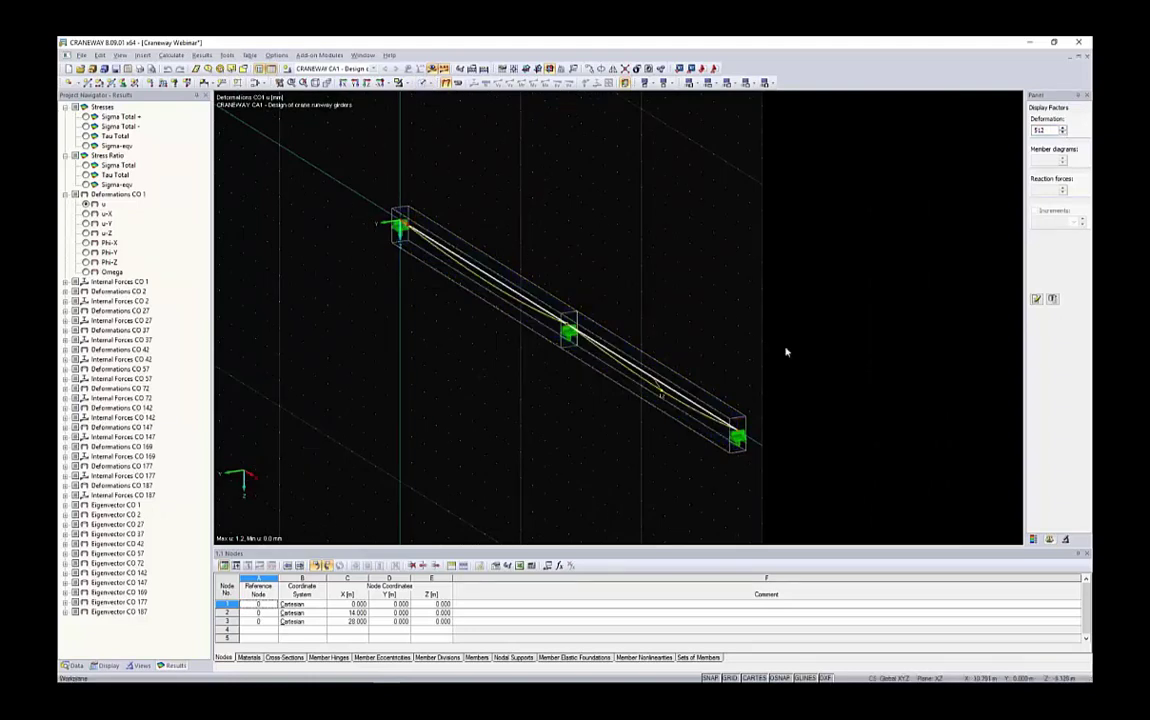
middle_click_drag(707, 317, 770, 342, "ctrl")
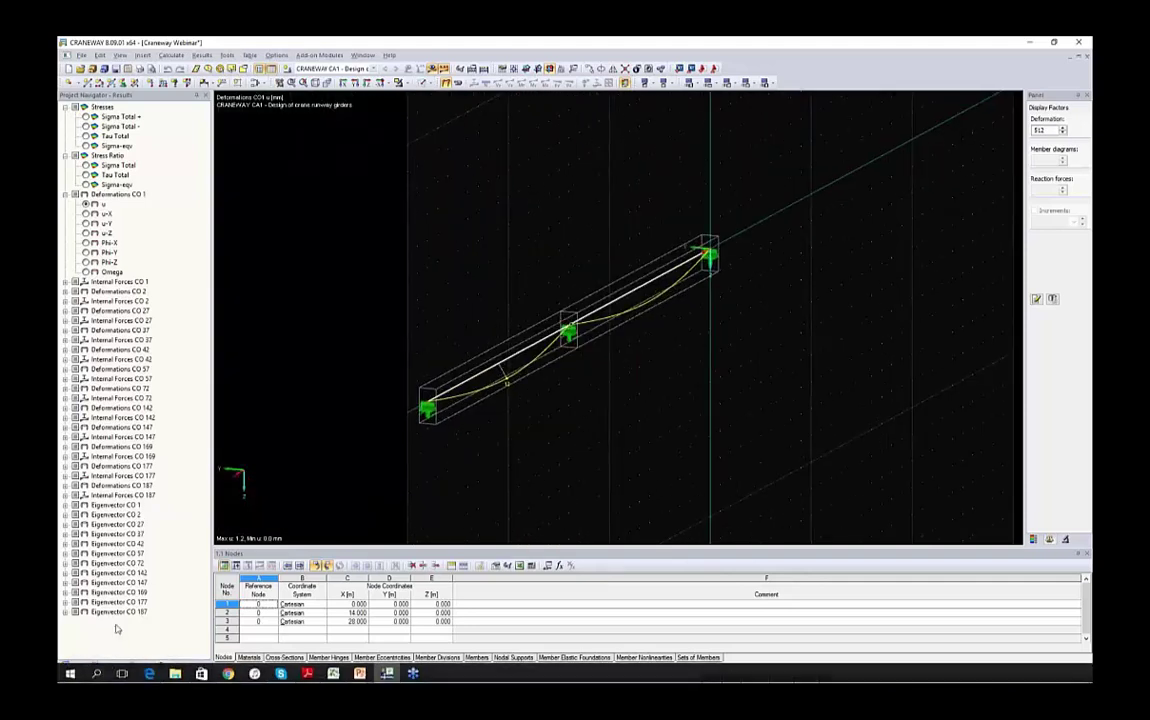
Show the member deformations as colored cross-sections along the girder.
left_click(105, 665)
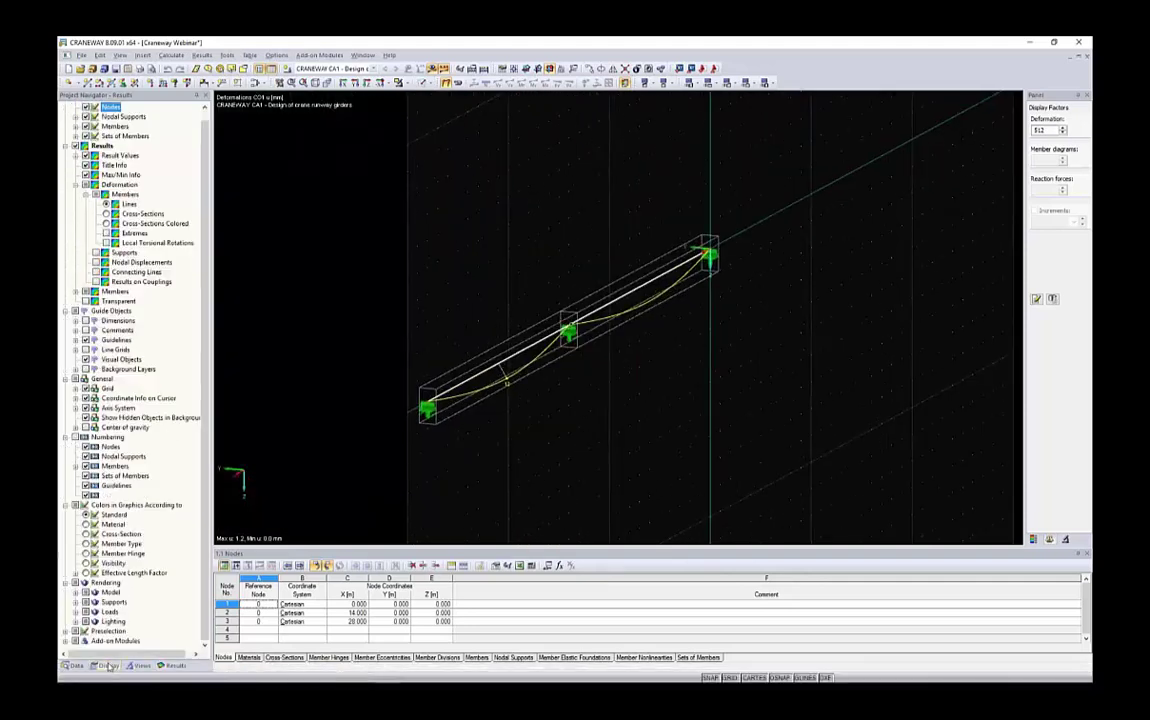
scroll(75, 155, "up", 1)
left_click(103, 156)
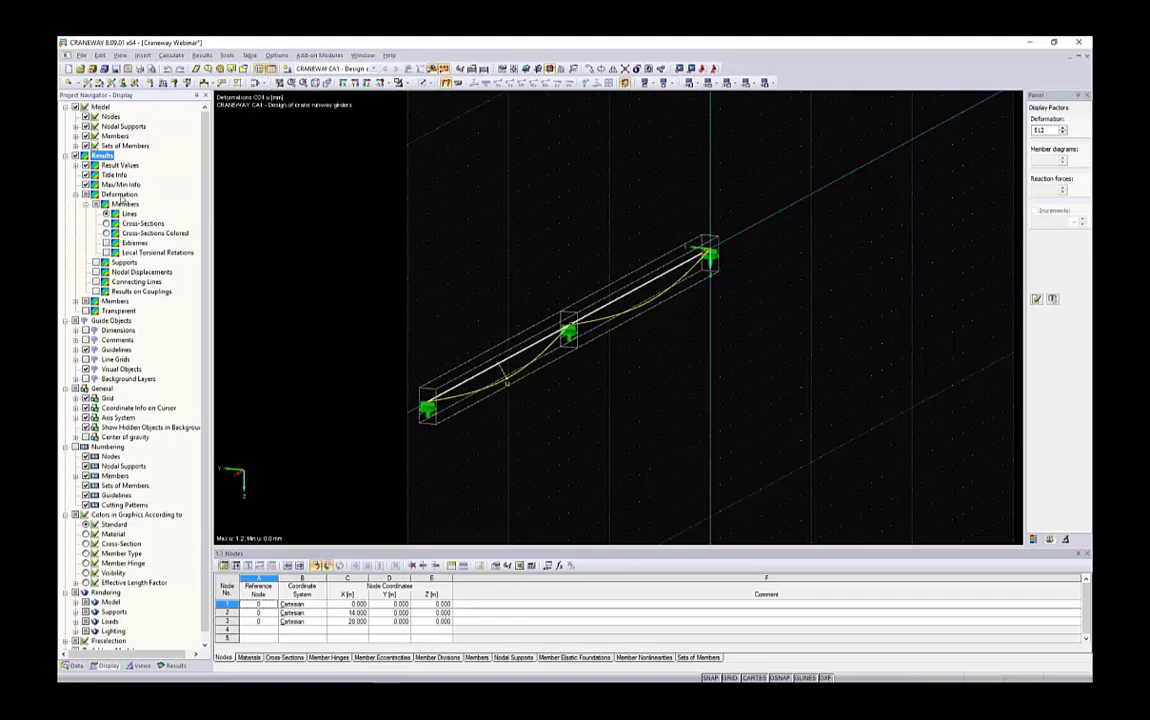
left_click(120, 195)
left_click(124, 204)
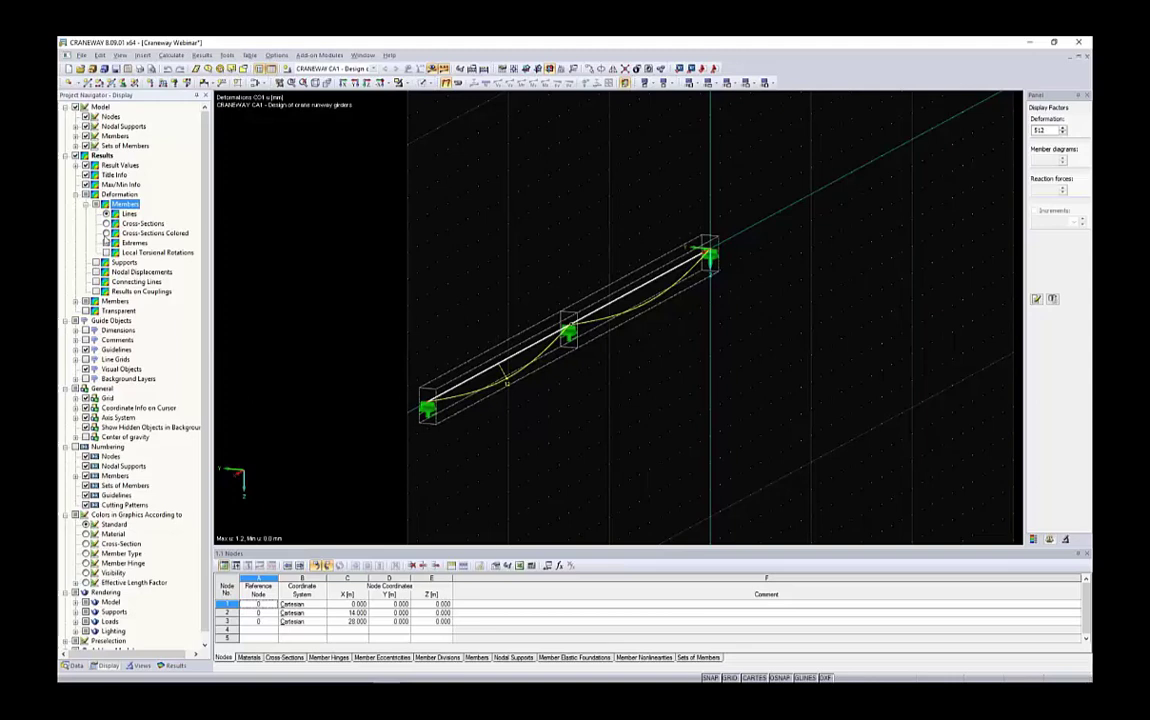
left_click(106, 233)
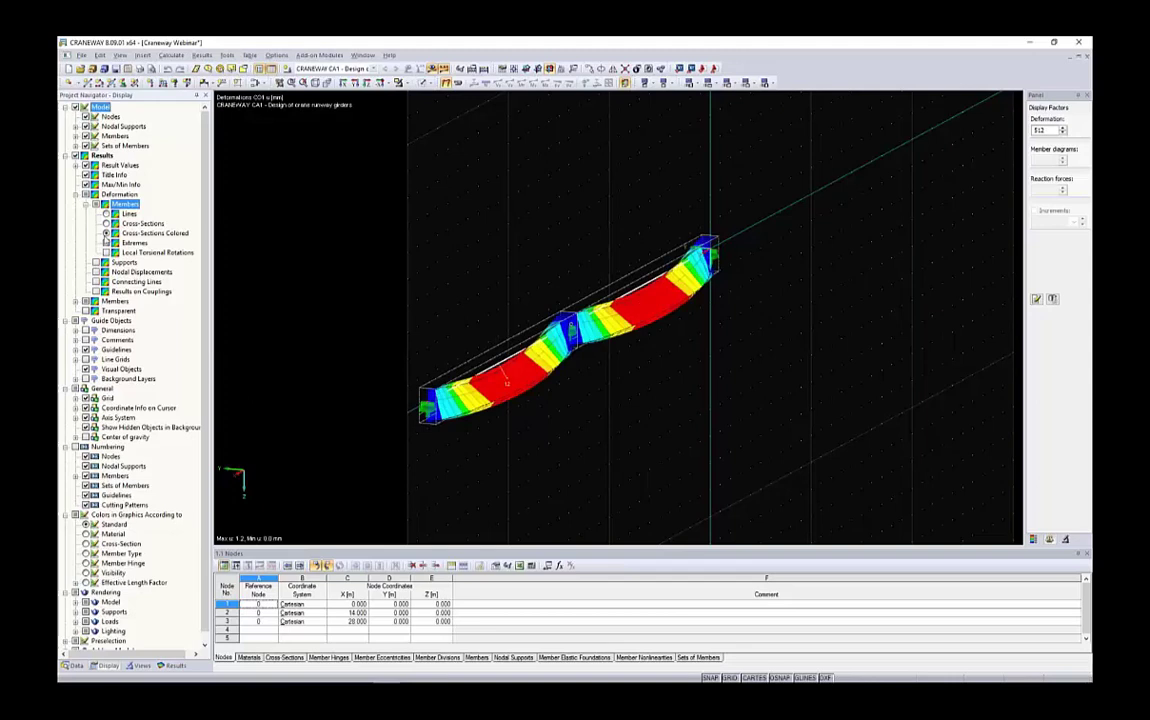
Orbit and zoom the coloured CO 1 deformation to a near end-on view of the girder.
left_click(1063, 134)
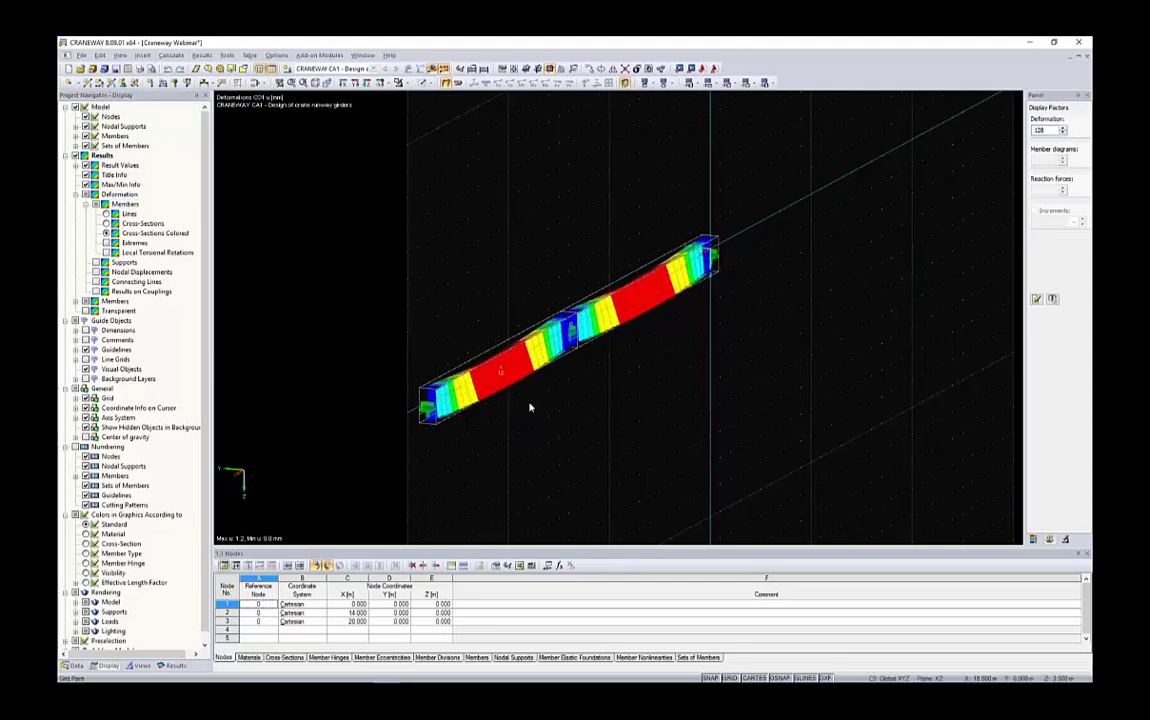
middle_click_drag(529, 405, 567, 412, "ctrl")
scroll(567, 412, "up", 1)
scroll(531, 383, "up", 3)
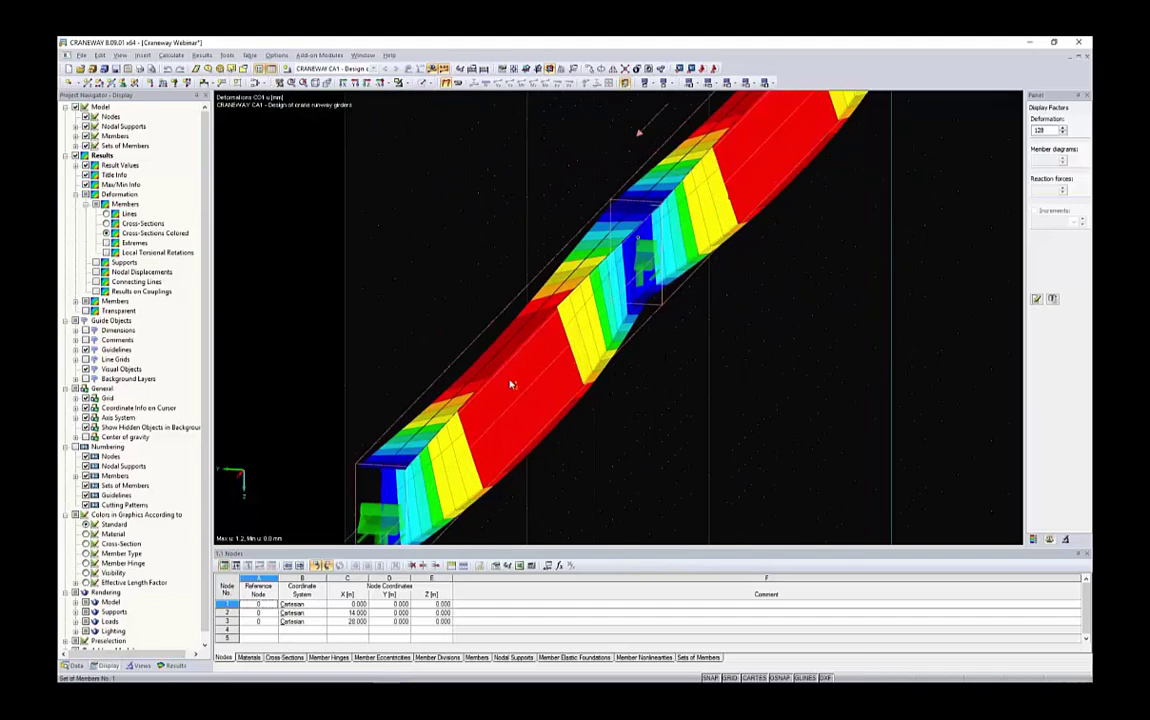
scroll(531, 383, "down", 3)
middle_click_drag(596, 339, 619, 341, "ctrl")
scroll(619, 341, "down", 1)
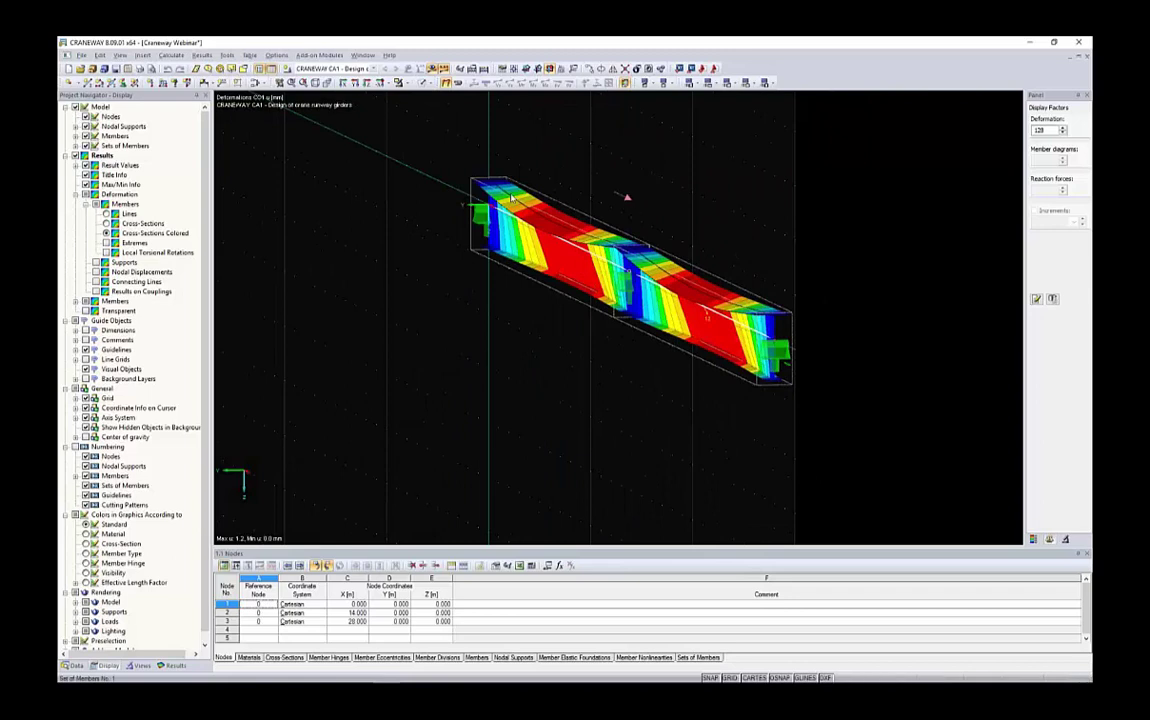
Tilt and orbit the deformed girder so it rises, then descends, to the right.
middle_click_drag(626, 195, 600, 184, "ctrl")
middle_click_drag(672, 208, 560, 220, "ctrl")
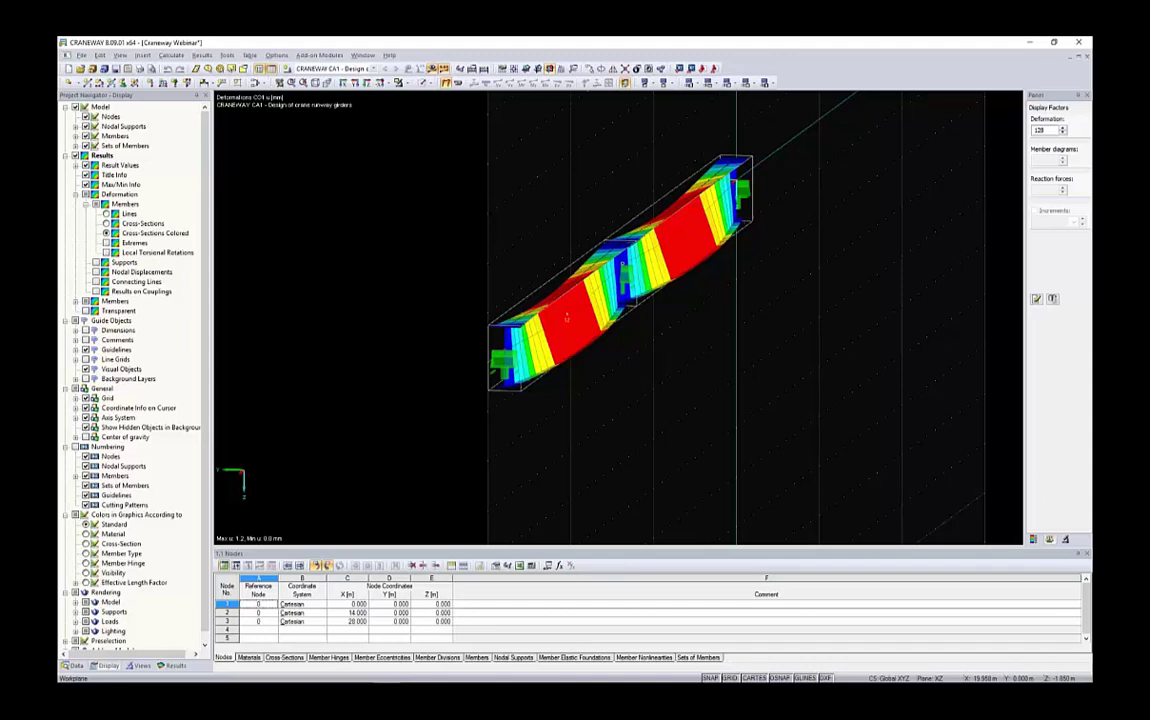
middle_click_drag(536, 246, 336, 424, "ctrl")
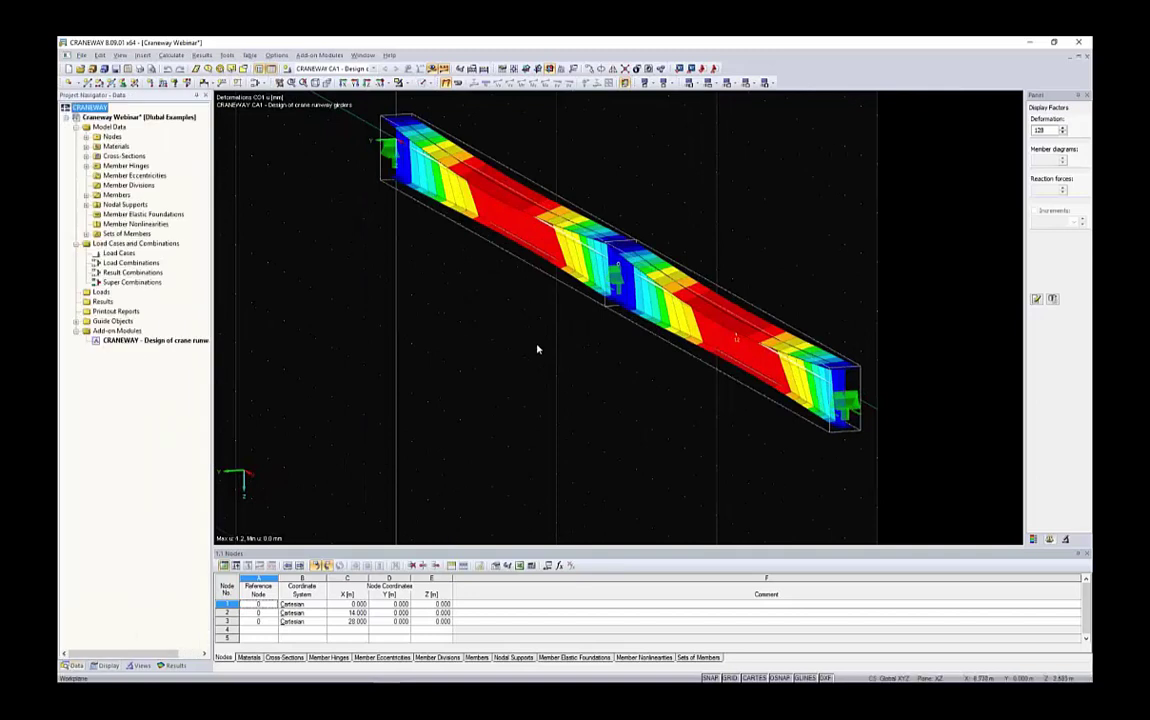
middle_click_drag(537, 349, 539, 326, "ctrl")
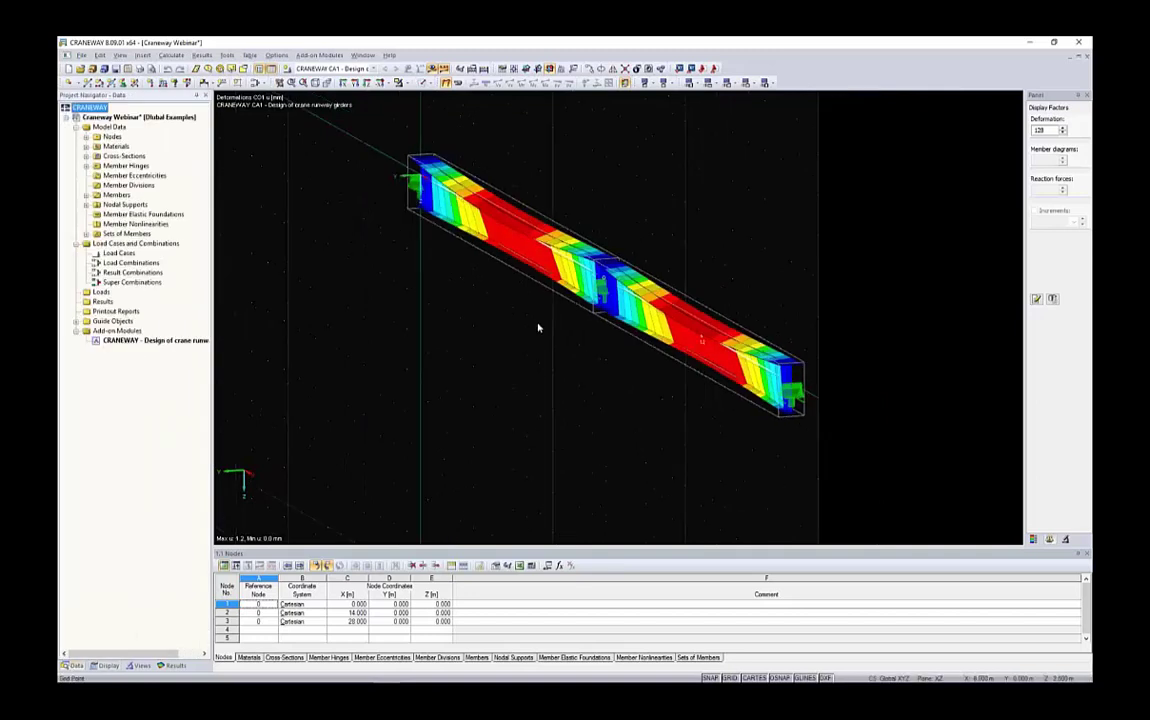
middle_click_drag(624, 226, 572, 213, "ctrl")
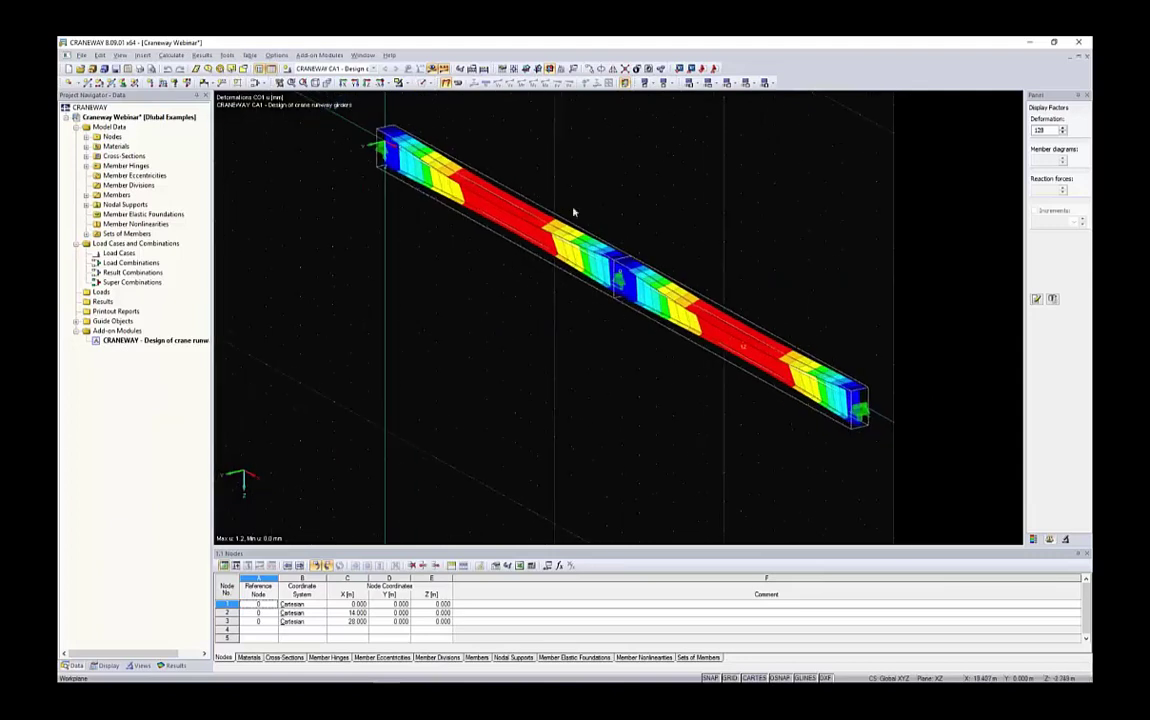
Create printout report PR1 from the 4 - Crane Girder Analysis template.
right_click(116, 312)
left_click(150, 319)
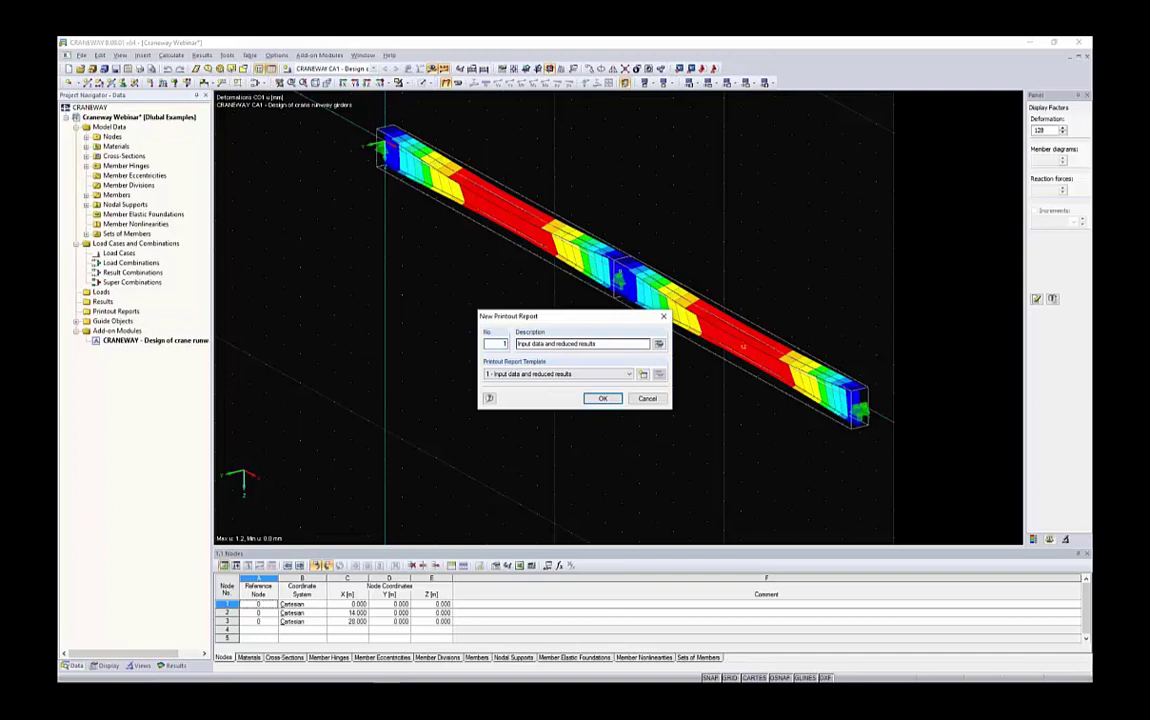
left_click(628, 374)
left_click(528, 405)
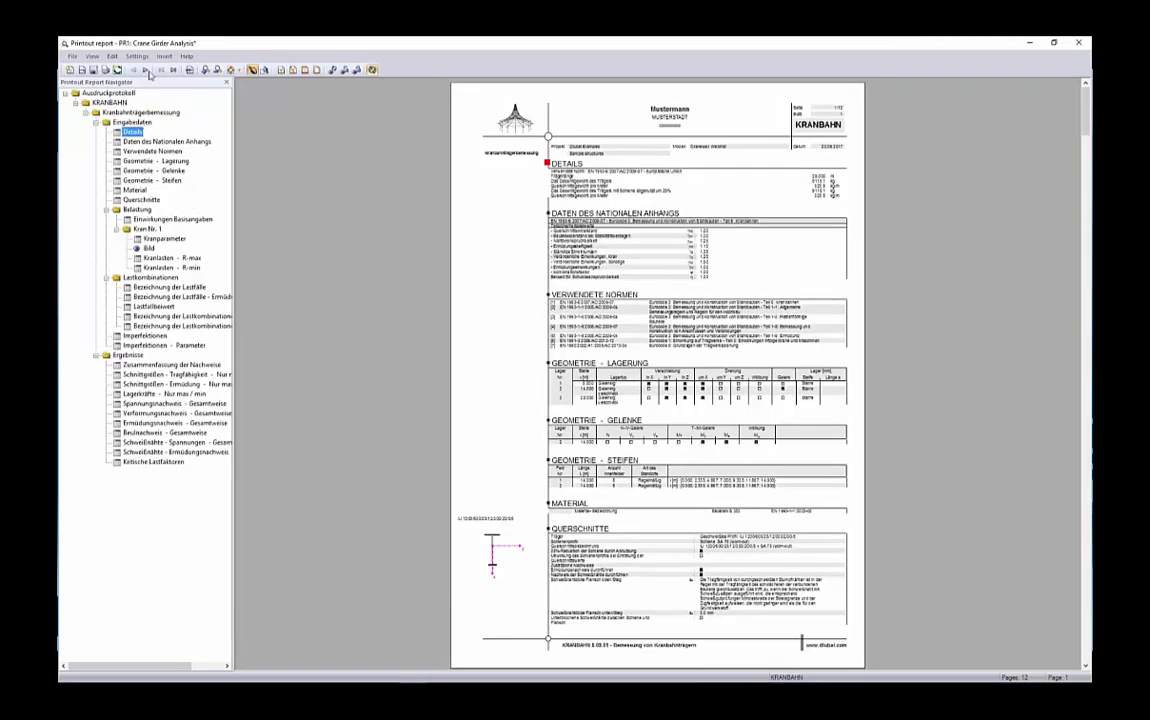
Switch the printout report language from German to English.
left_click(112, 56)
left_click(197, 142)
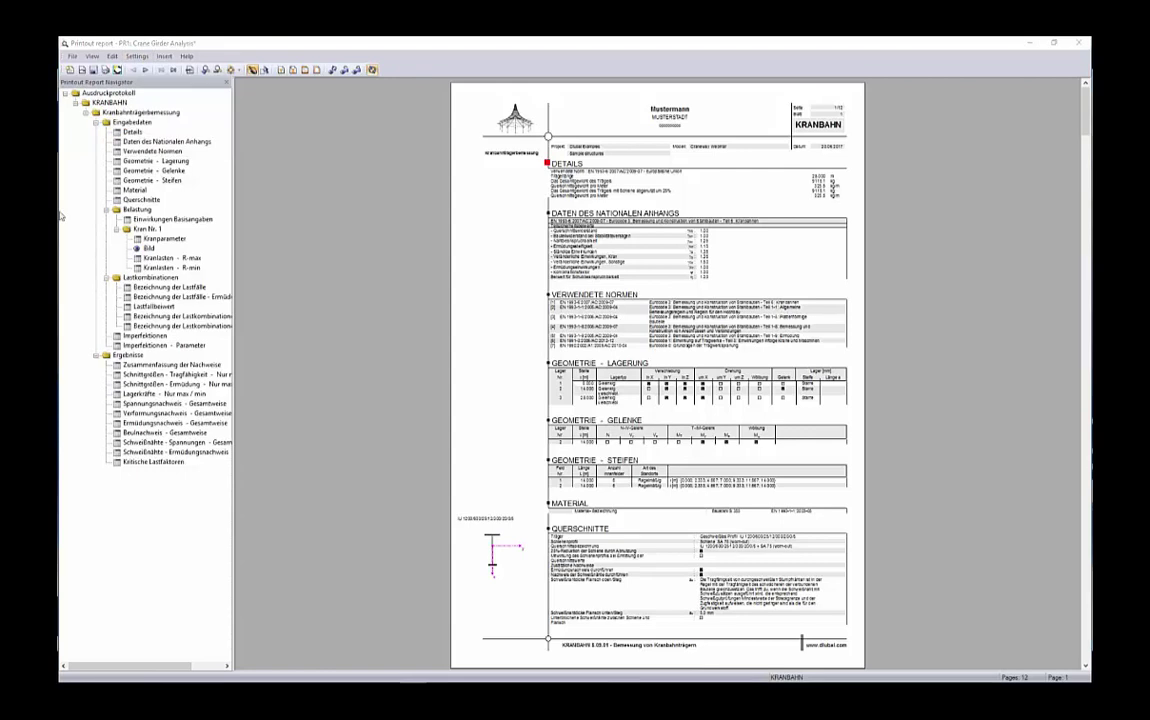
left_click(430, 158)
left_click(475, 302)
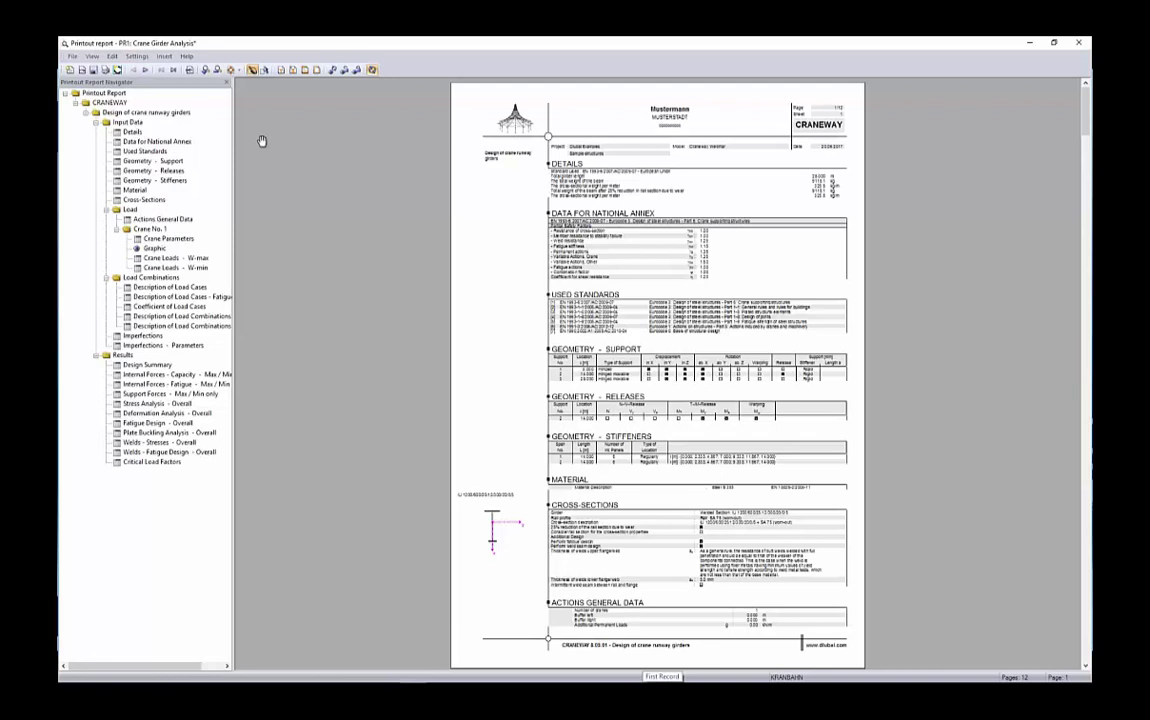
left_click(137, 56)
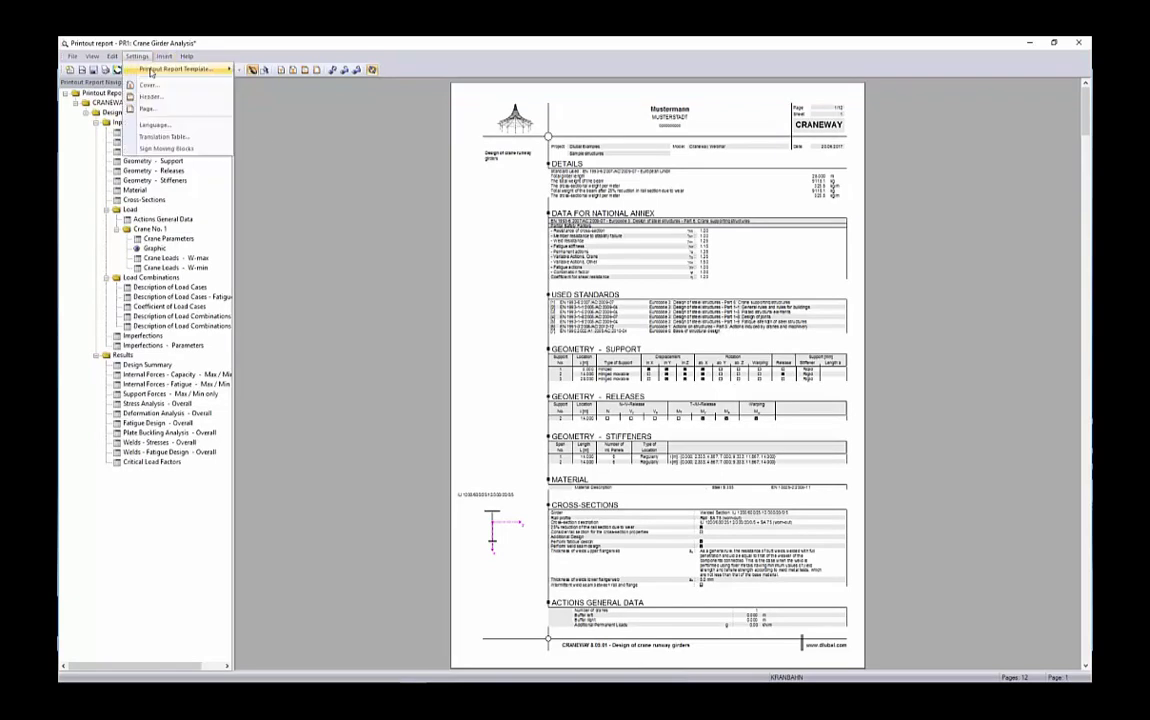
left_click(148, 112)
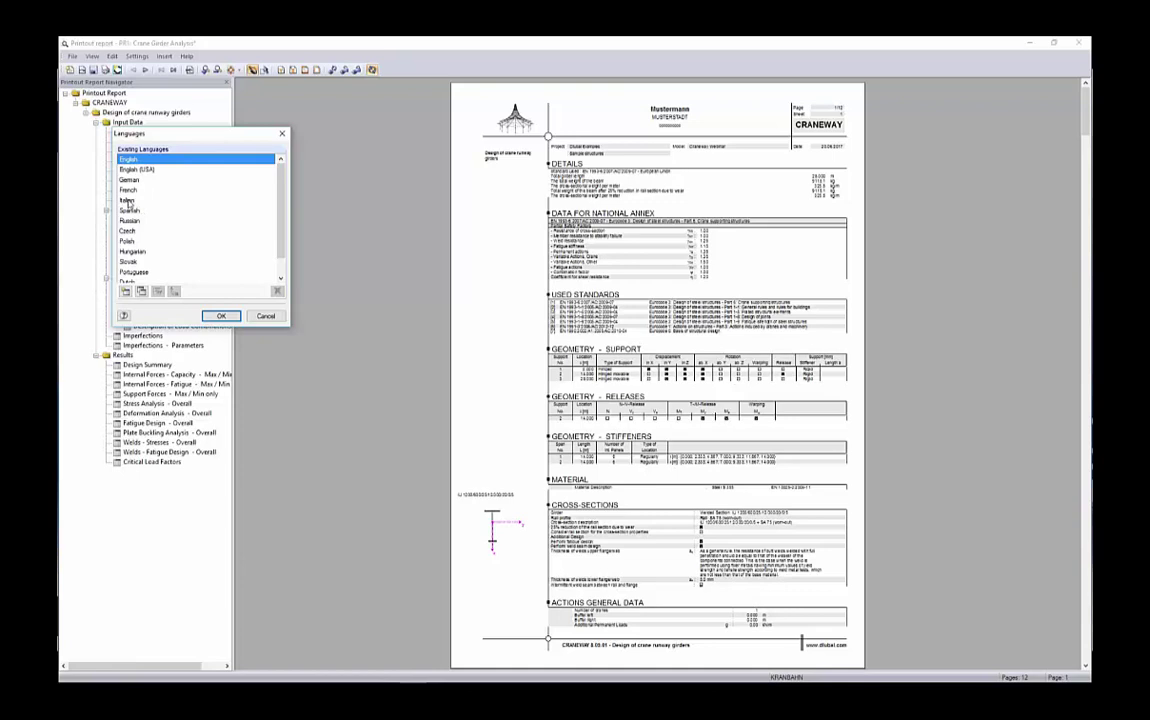
scroll(128, 228, "down", 1)
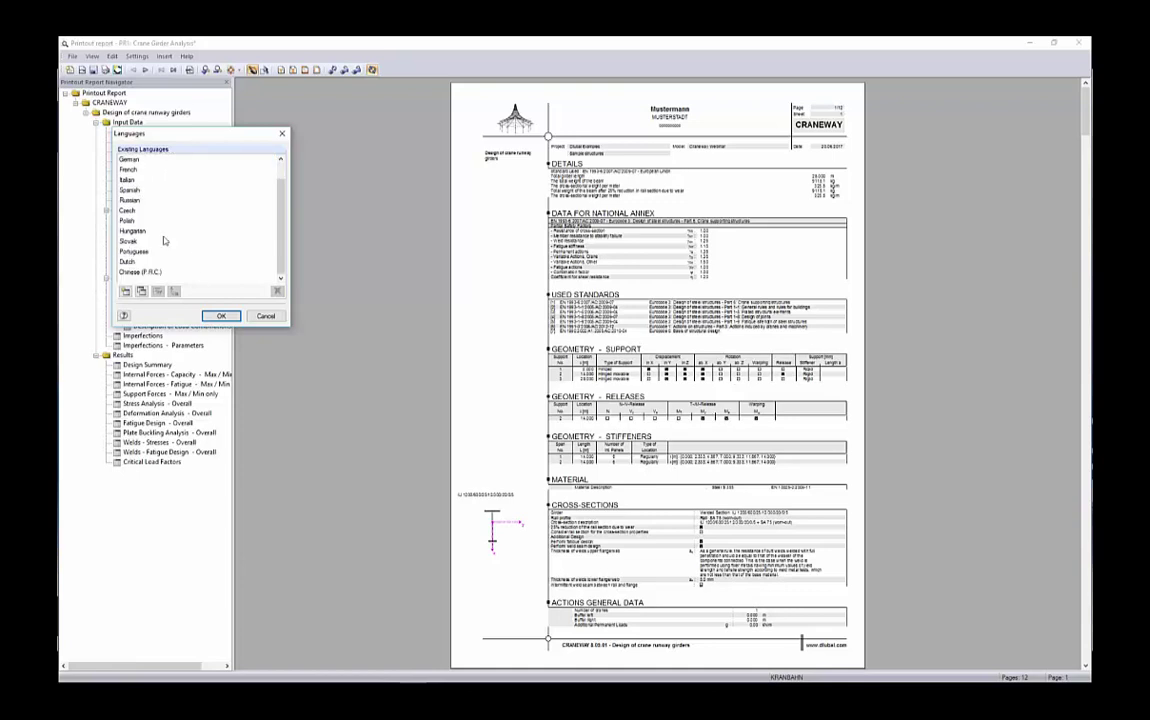
scroll(141, 210, "up", 1)
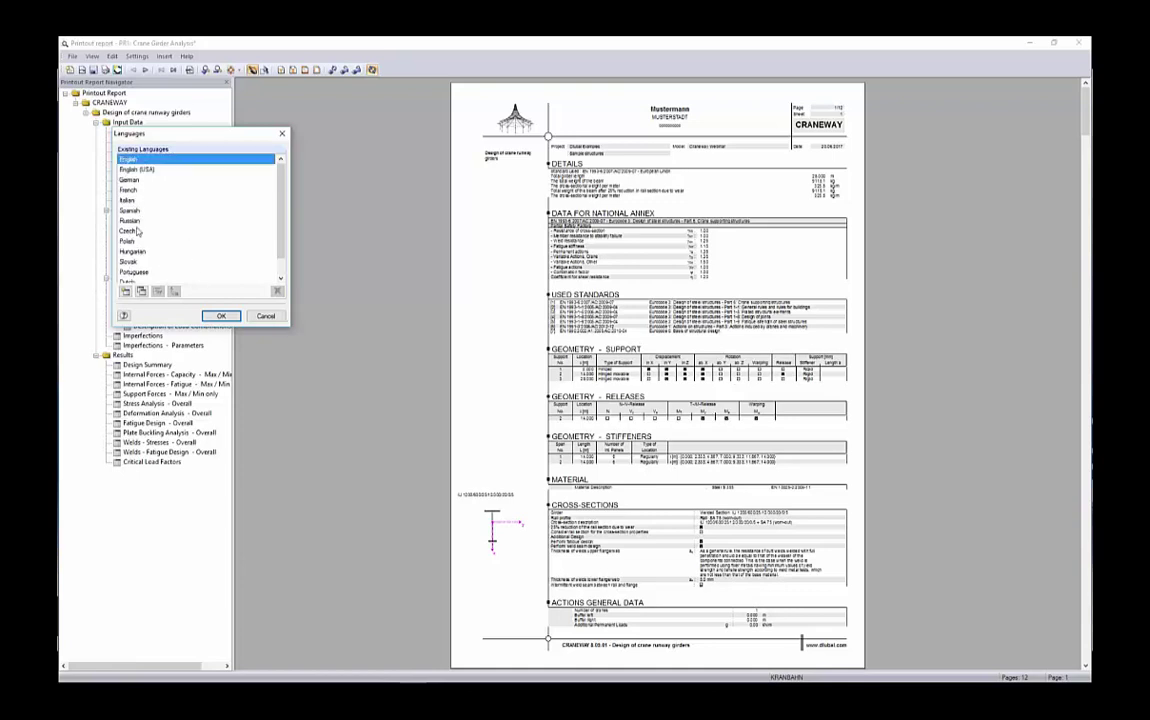
left_click_drag(254, 138, 393, 157)
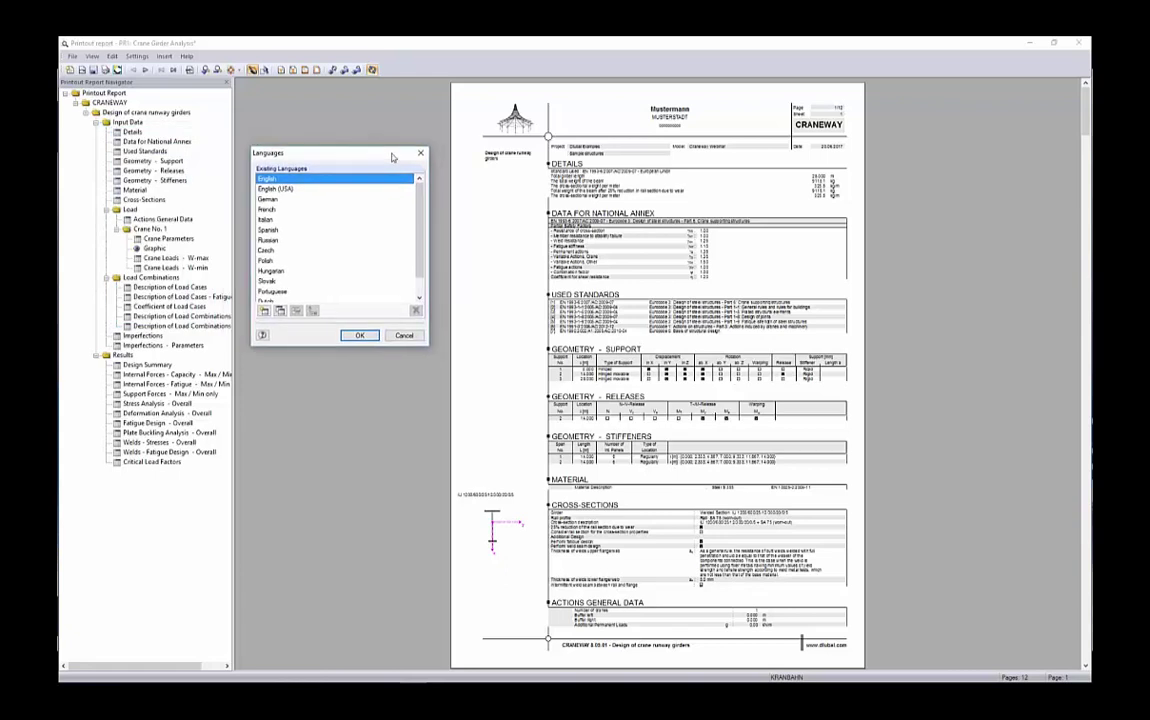
left_click(401, 335)
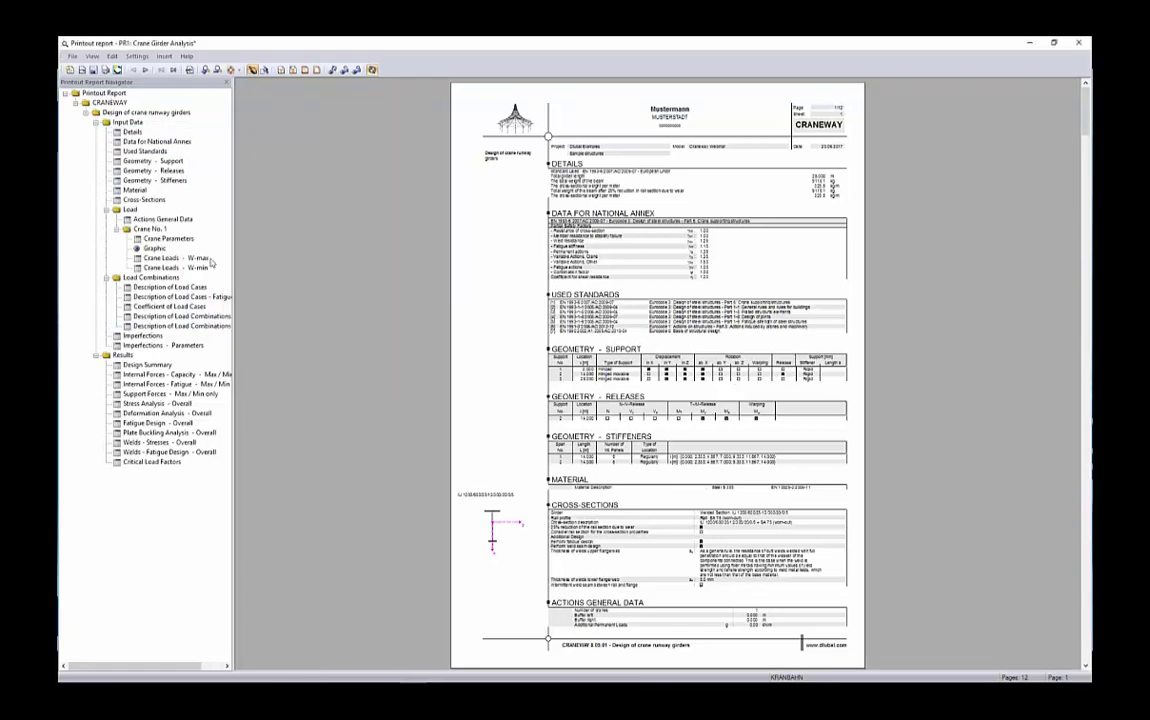
left_click(152, 248)
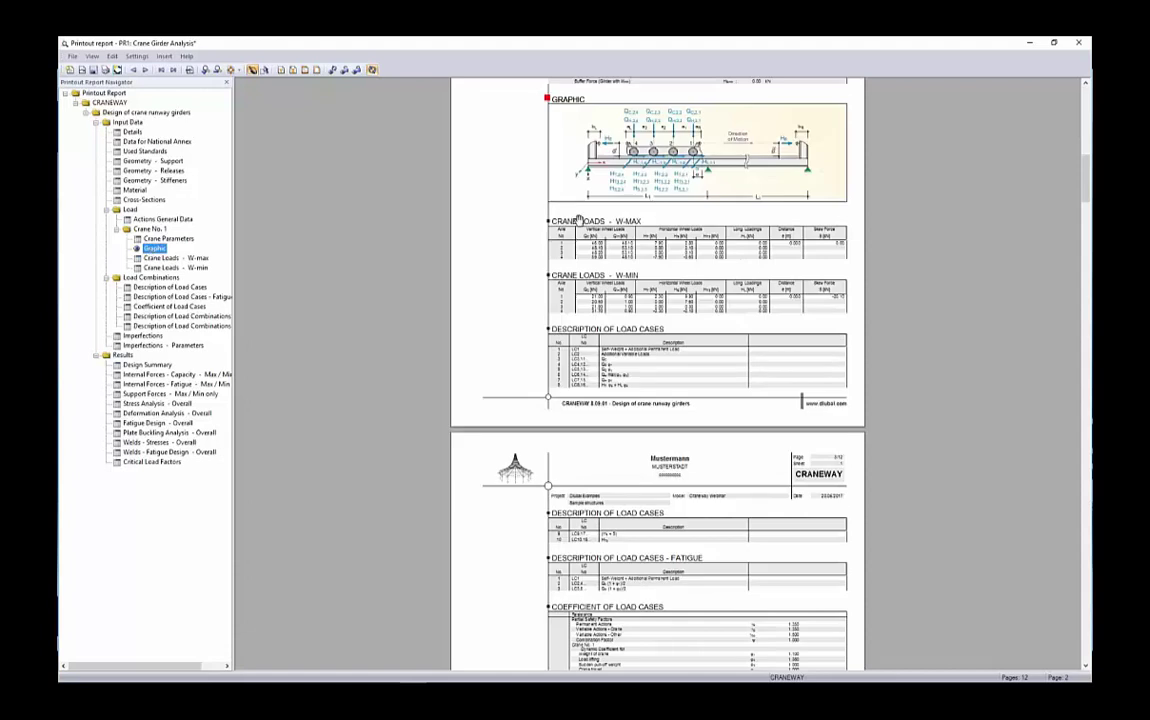
Scroll through the crane graphic and W-max/W-min load tables, then close the report, saving it.
scroll(716, 342, "down", 1)
scroll(717, 341, "down", 3)
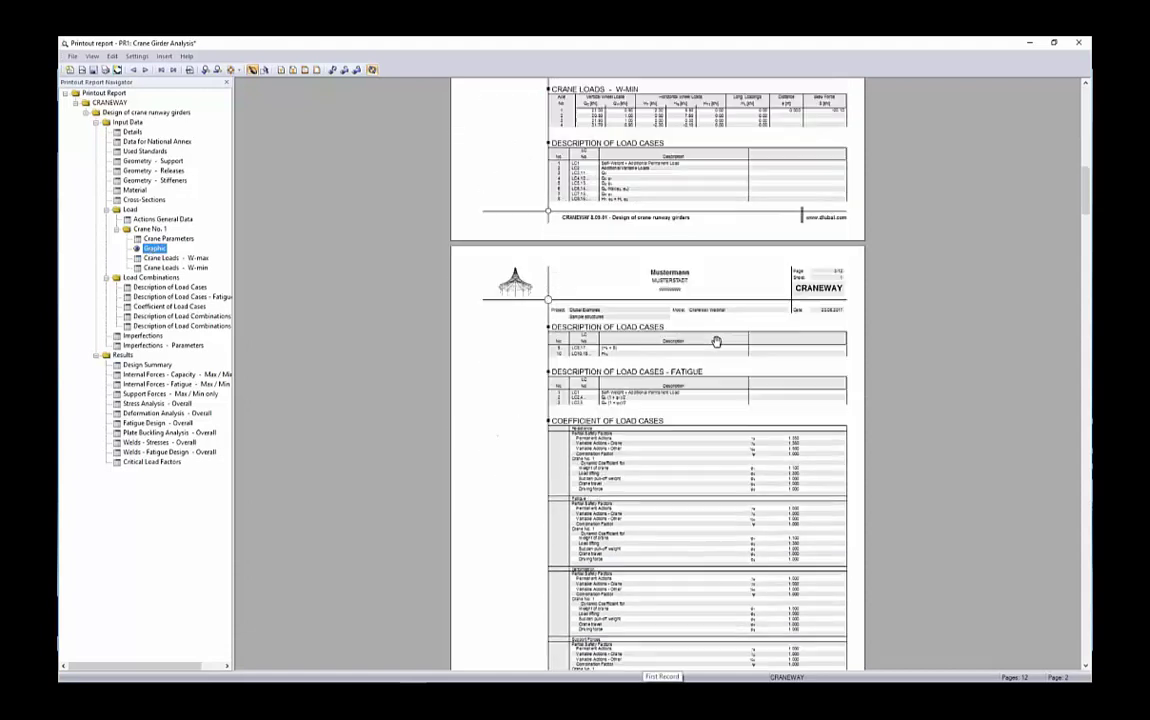
scroll(660, 320, "up", 5)
scroll(420, 351, "down", 6)
scroll(424, 354, "down", 6)
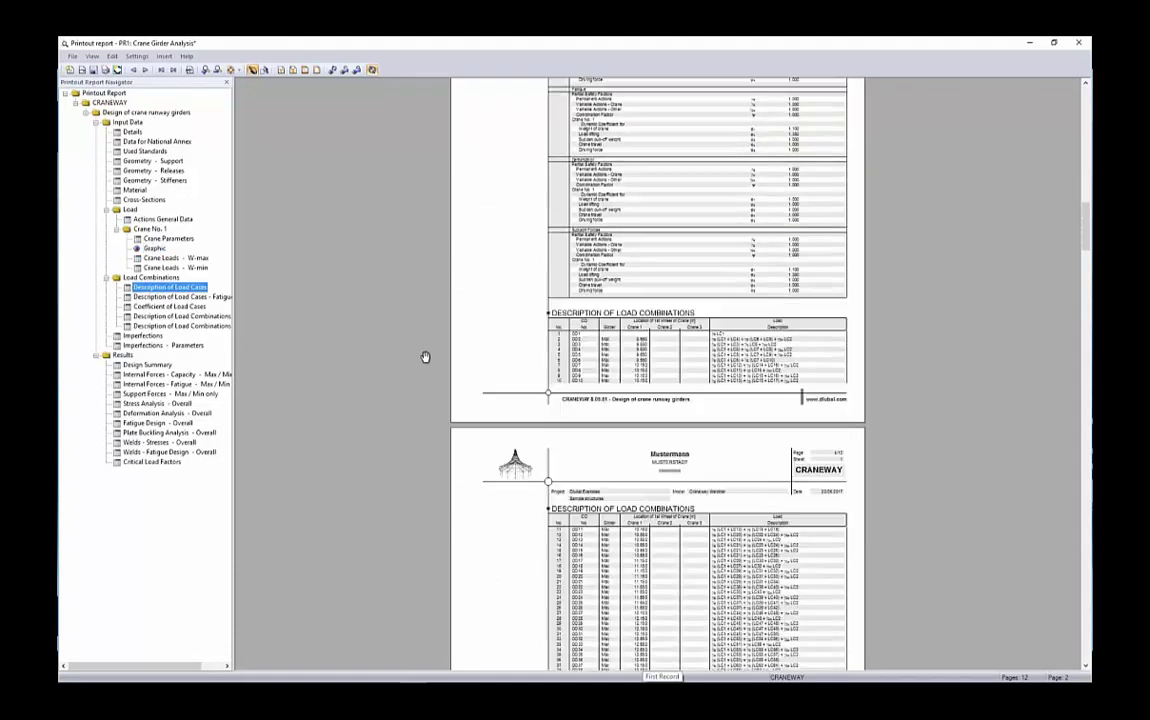
scroll(424, 354, "up", 7)
scroll(528, 262, "up", 4)
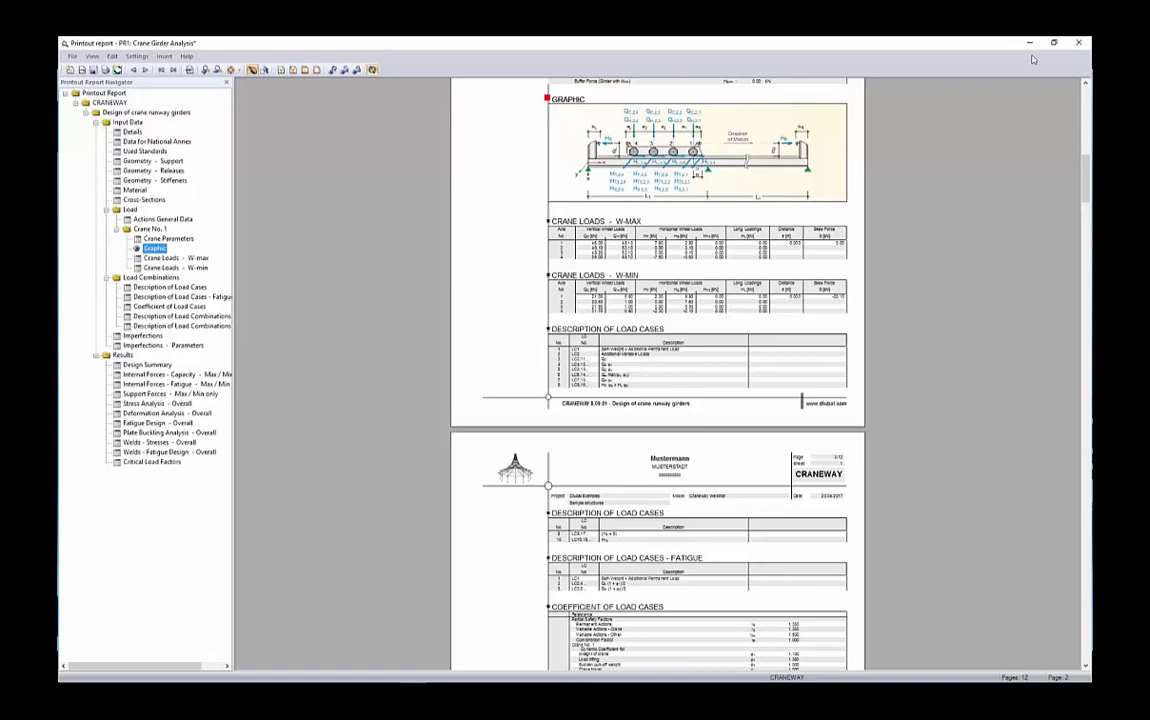
left_click(1078, 42)
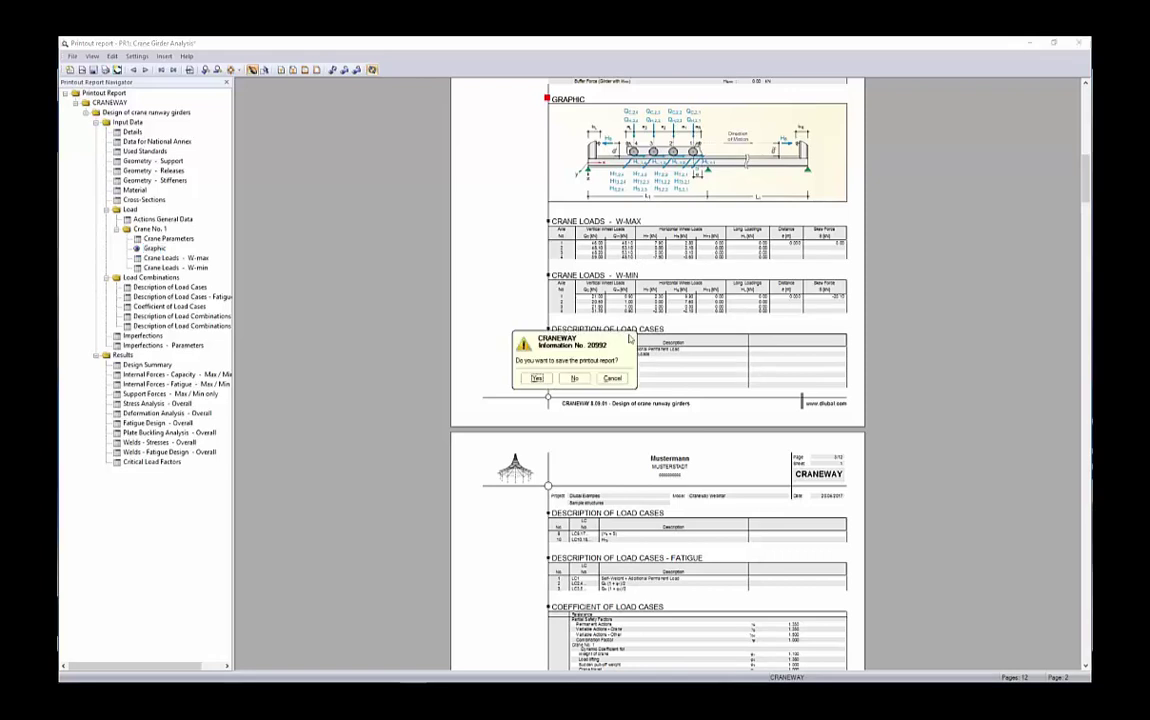
left_click(538, 380)
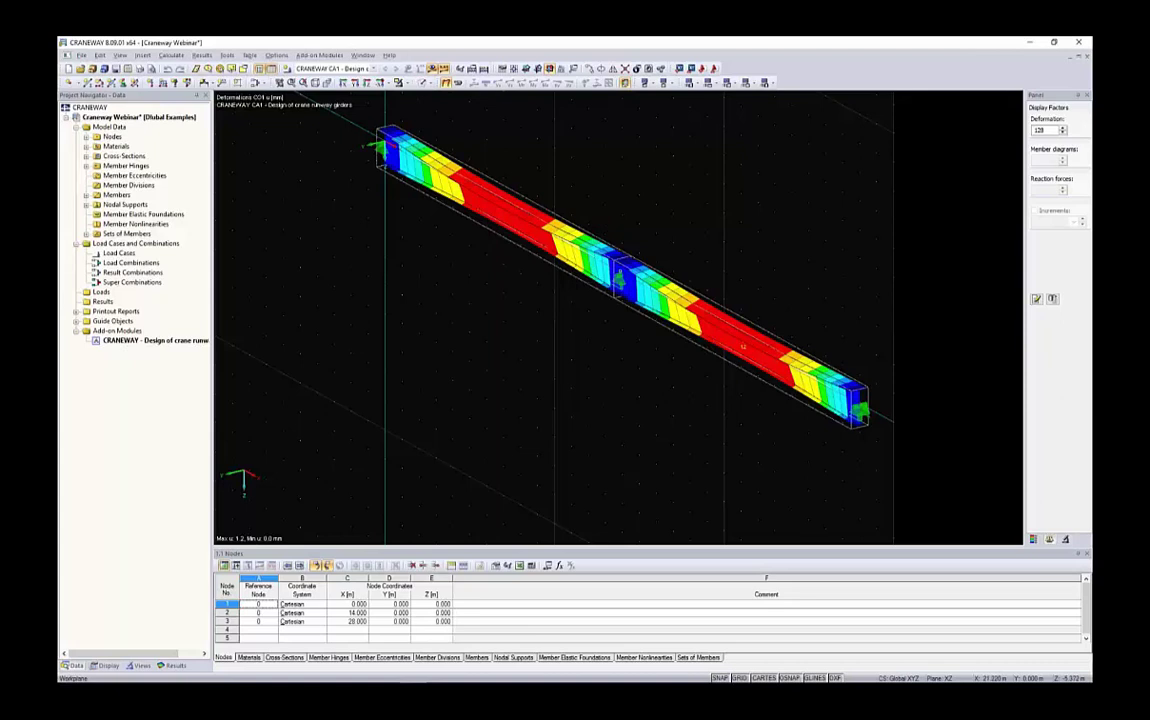
Send the current Deformations CO1 u graphic to printout report PR1 as a new page.
middle_click_drag(560, 180, 716, 180, "ctrl")
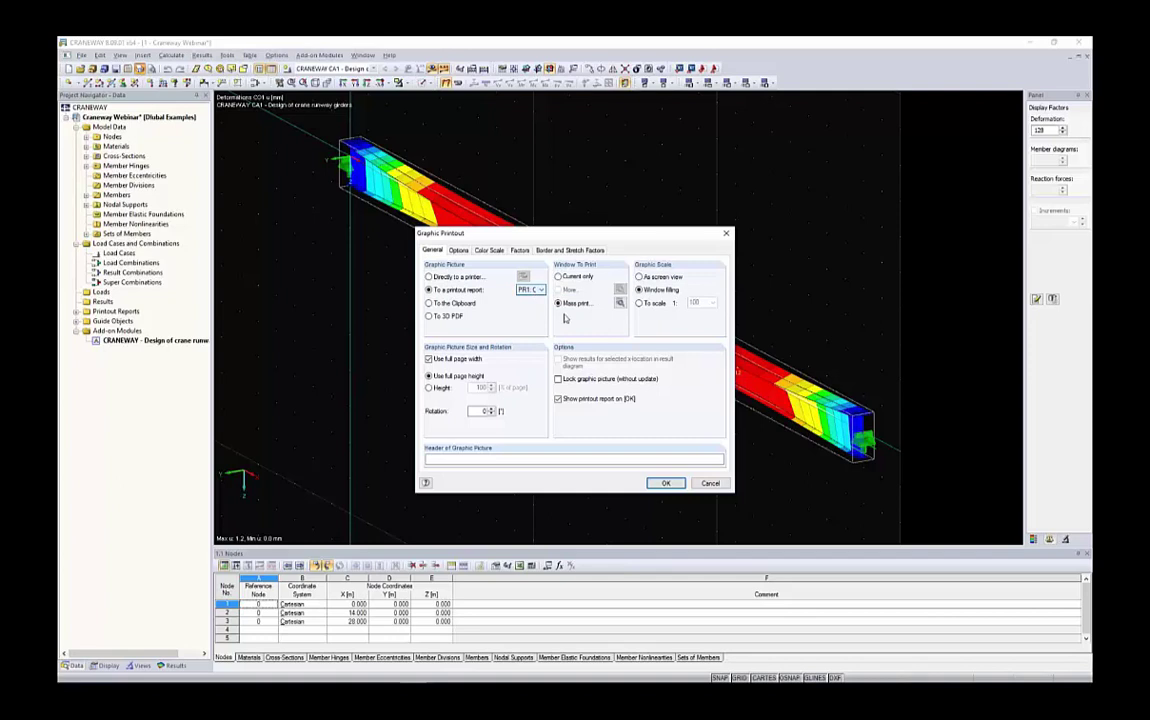
left_click(557, 276)
key("Return")
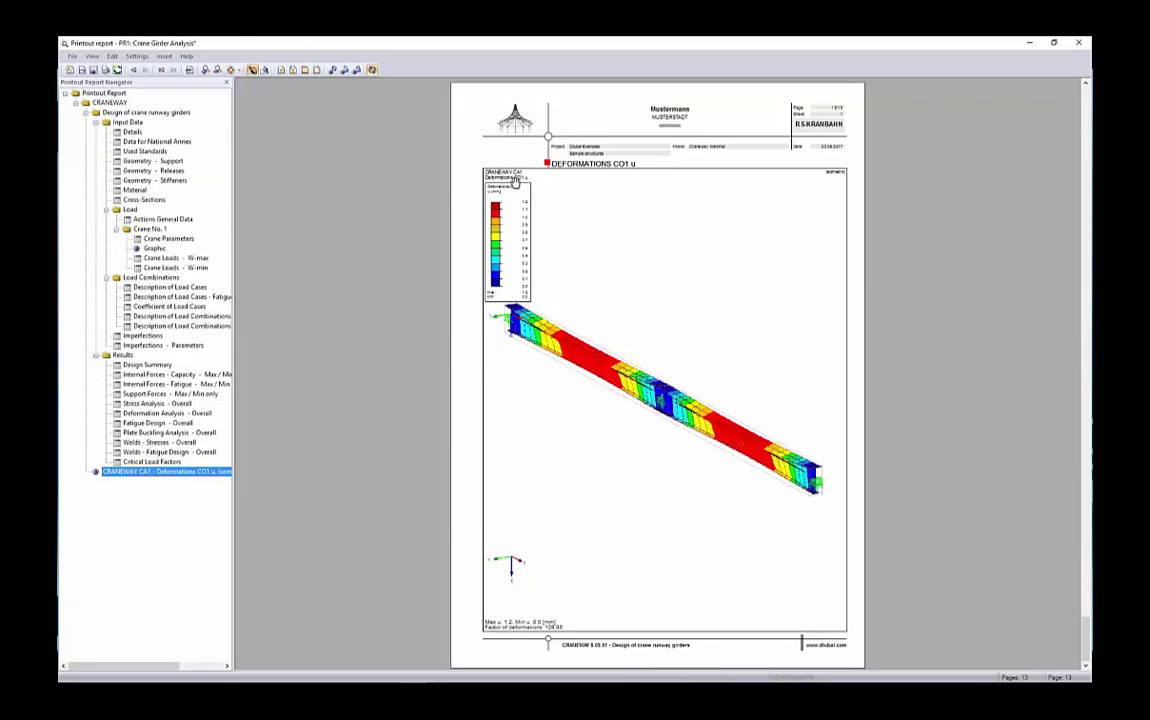
Re-orient the report's deformation graphic to a new girder angle, then save and close the report.
right_click(678, 313)
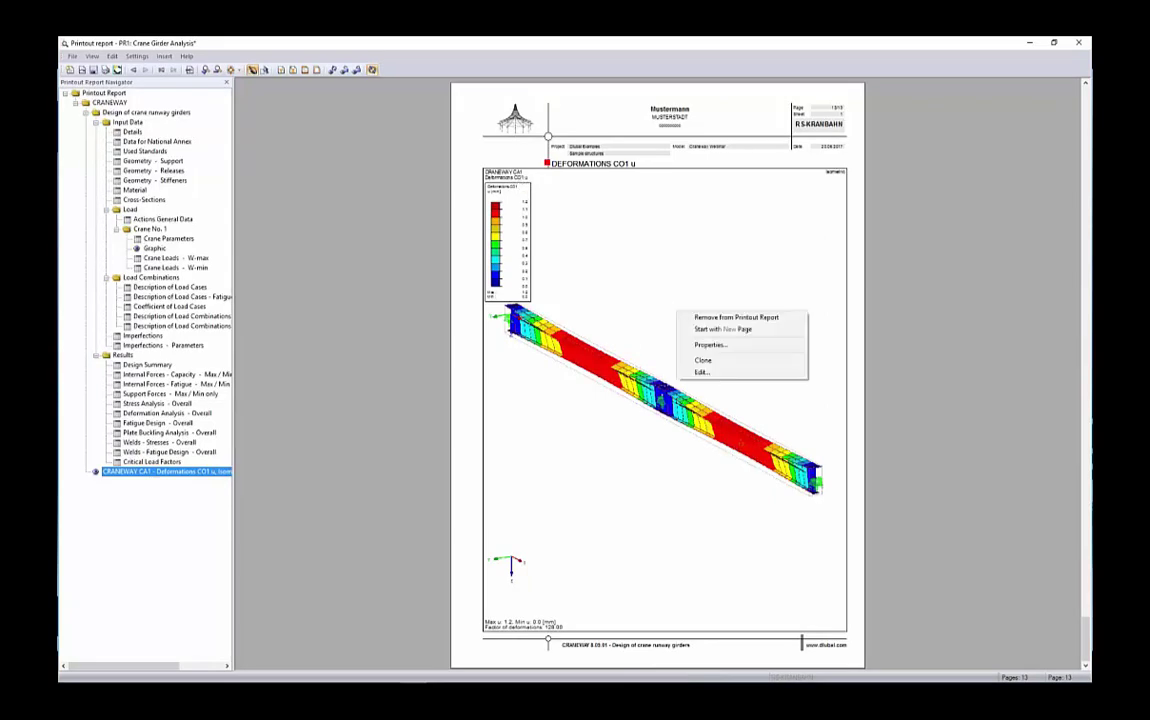
left_click(706, 372)
middle_click_drag(739, 278, 690, 400, "ctrl")
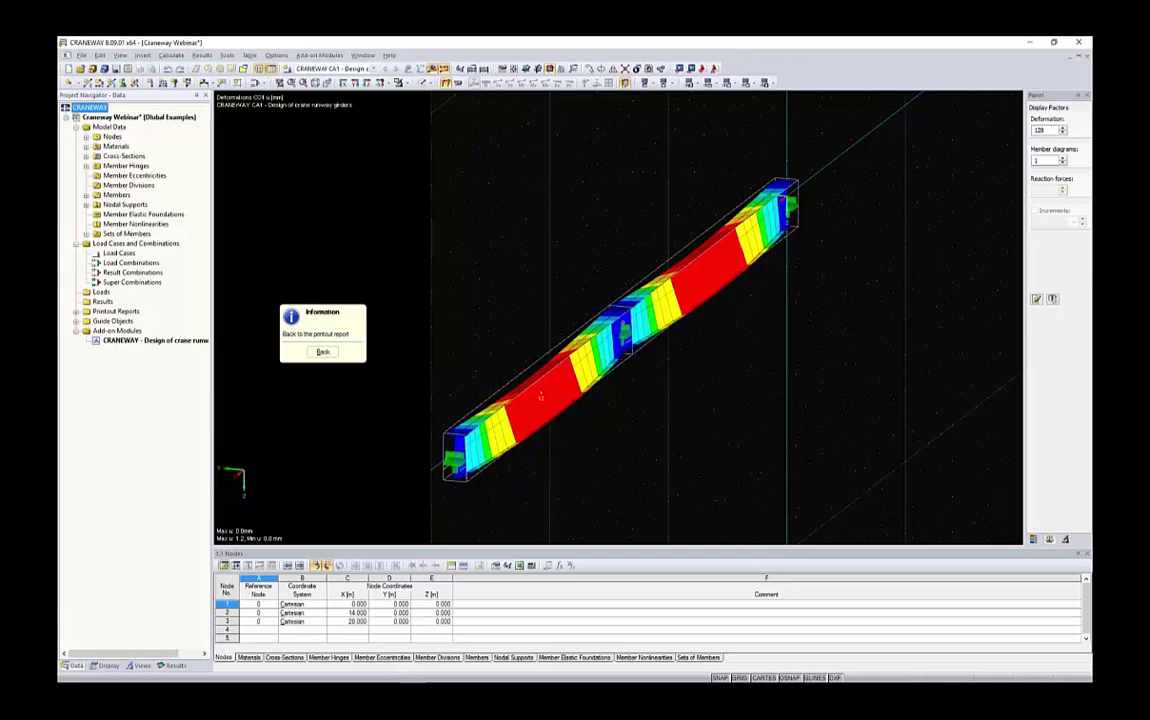
left_click(323, 352)
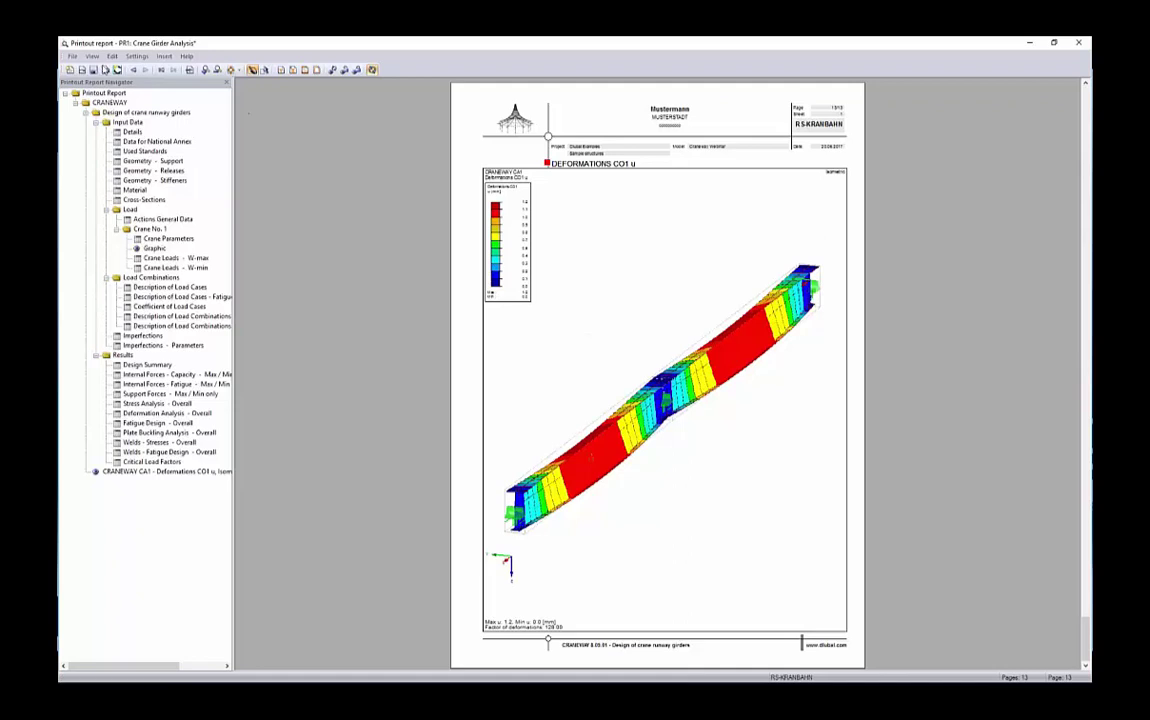
left_click(92, 71)
left_click(1080, 42)
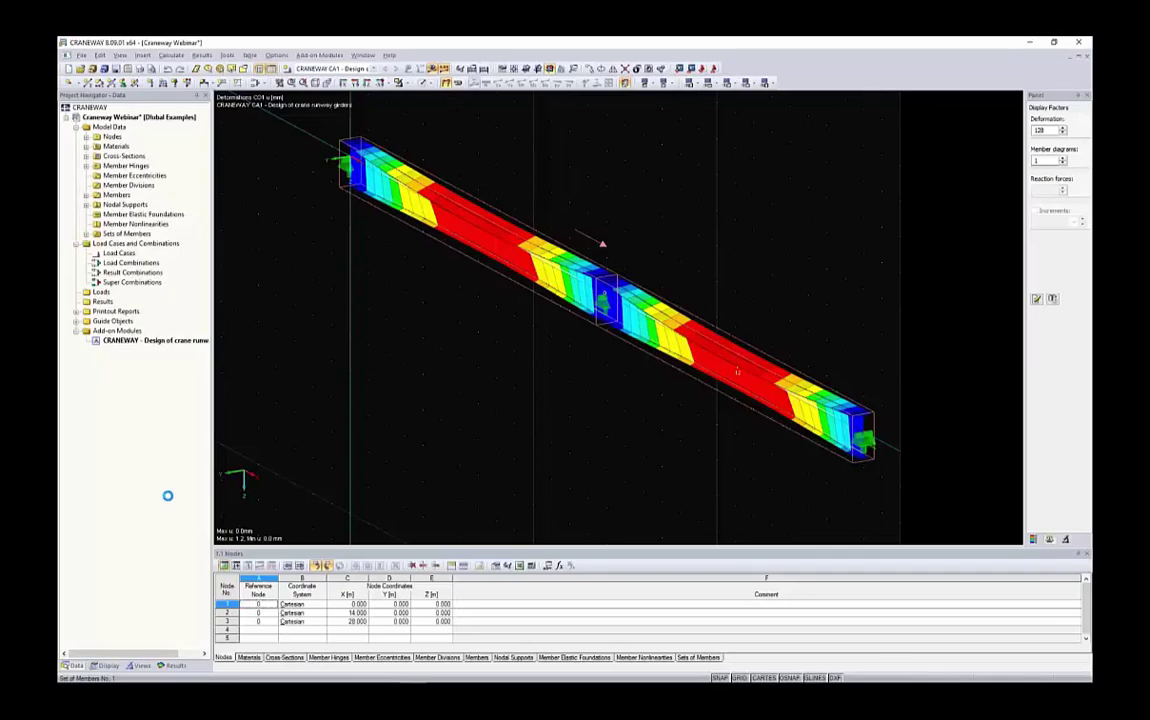
In Graphic Printout, choose mass printing and tick the u deformations for CO 1, CO 2 and CO 27.
left_click(176, 666)
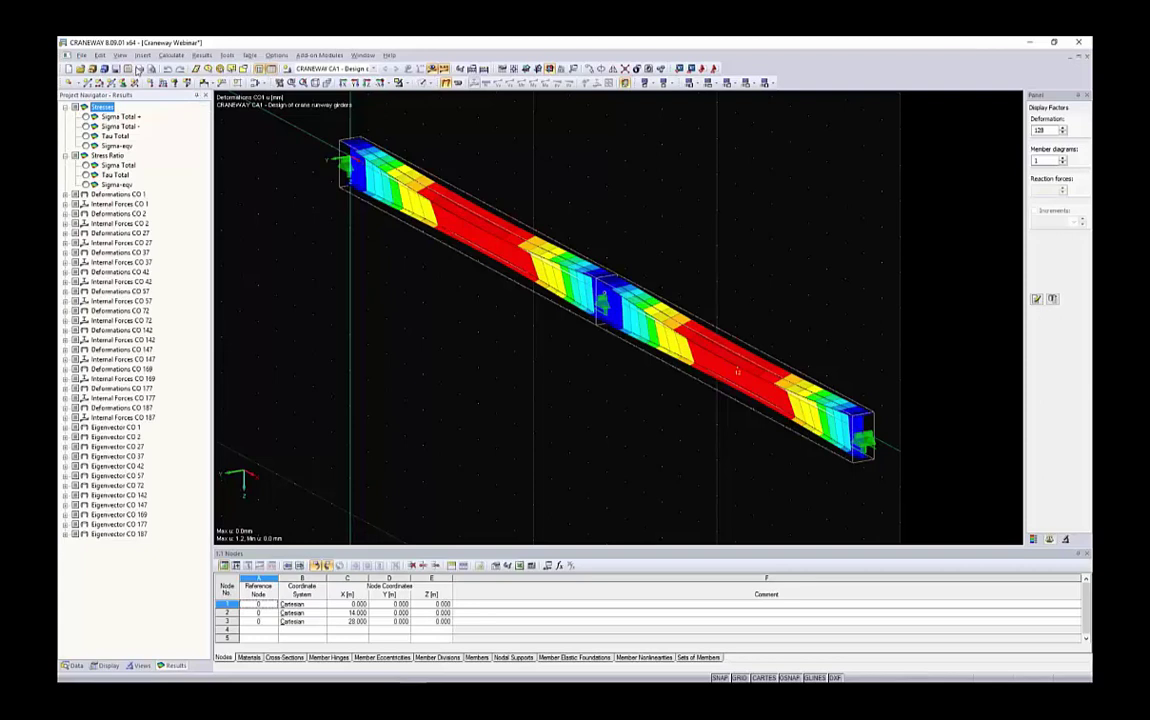
left_click(141, 68)
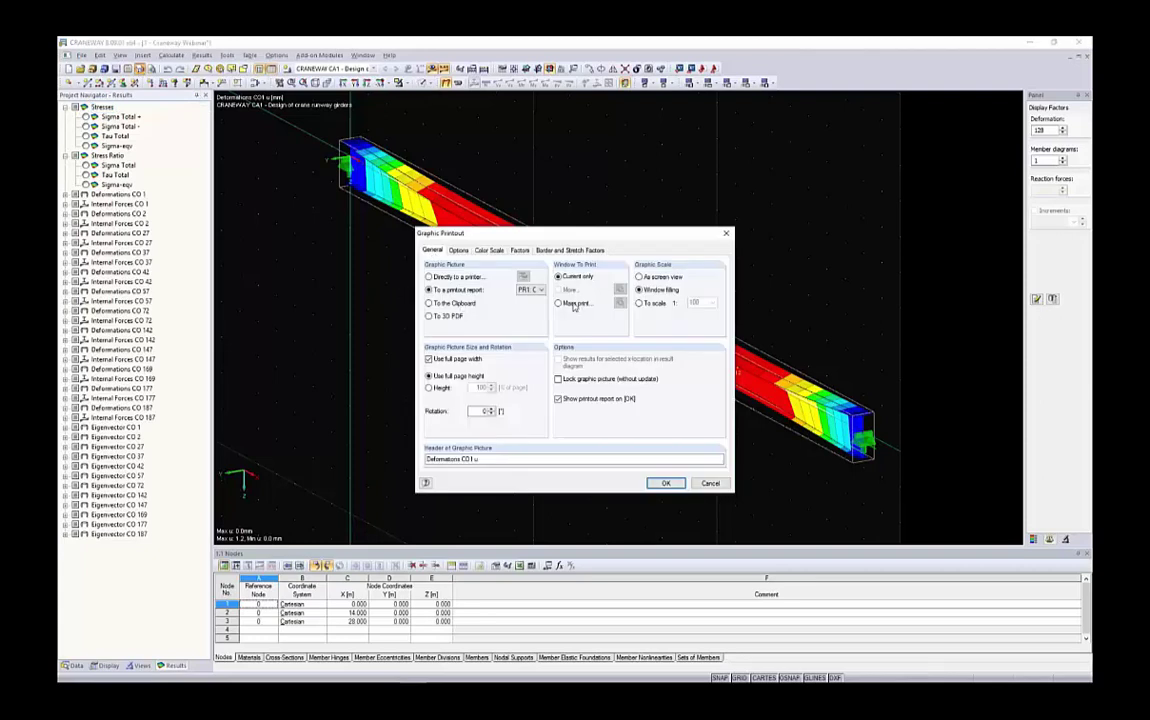
left_click(576, 304)
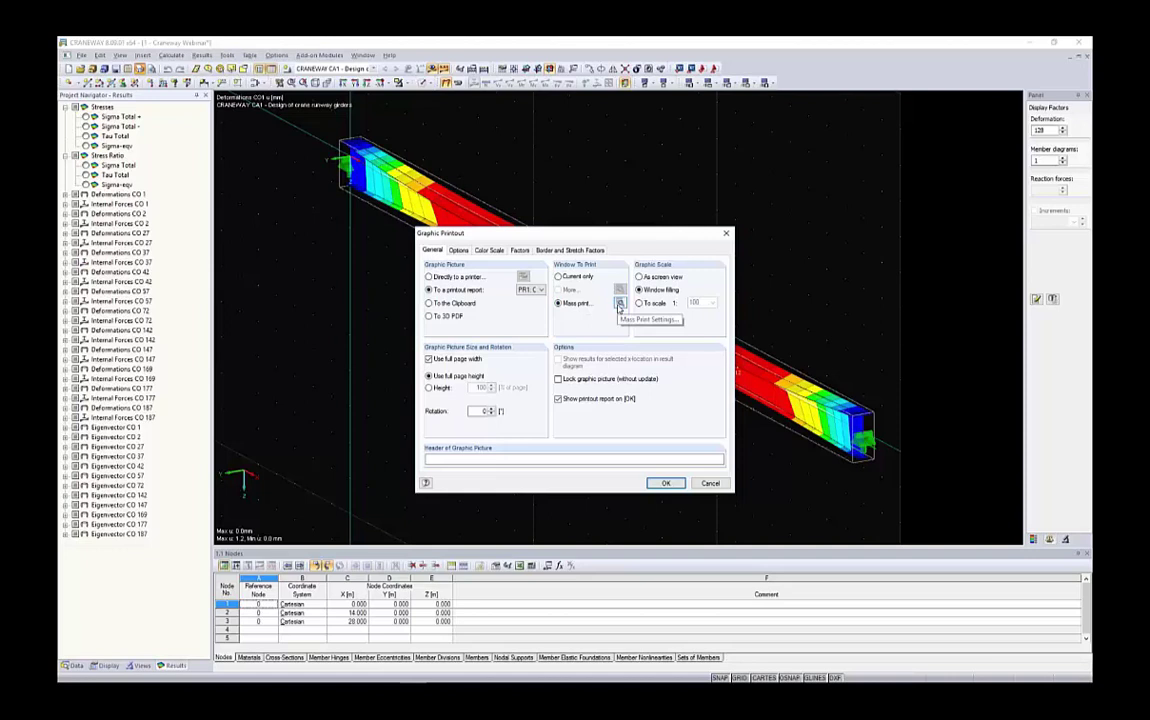
left_click(618, 303)
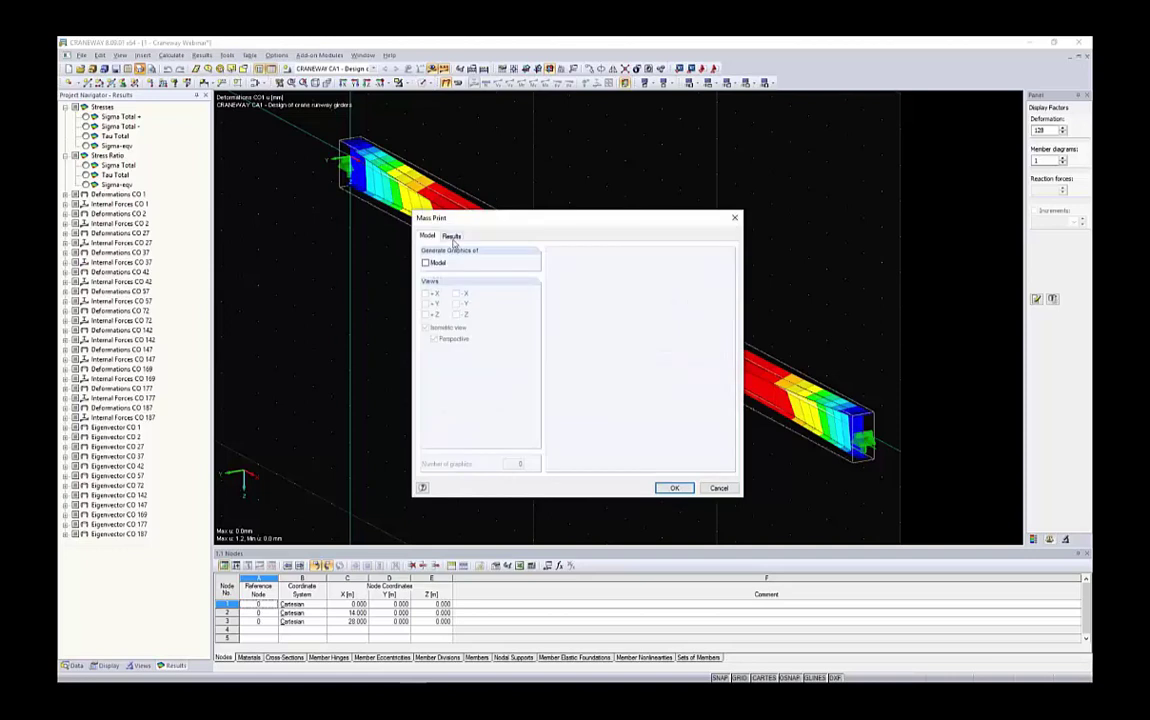
left_click(452, 236)
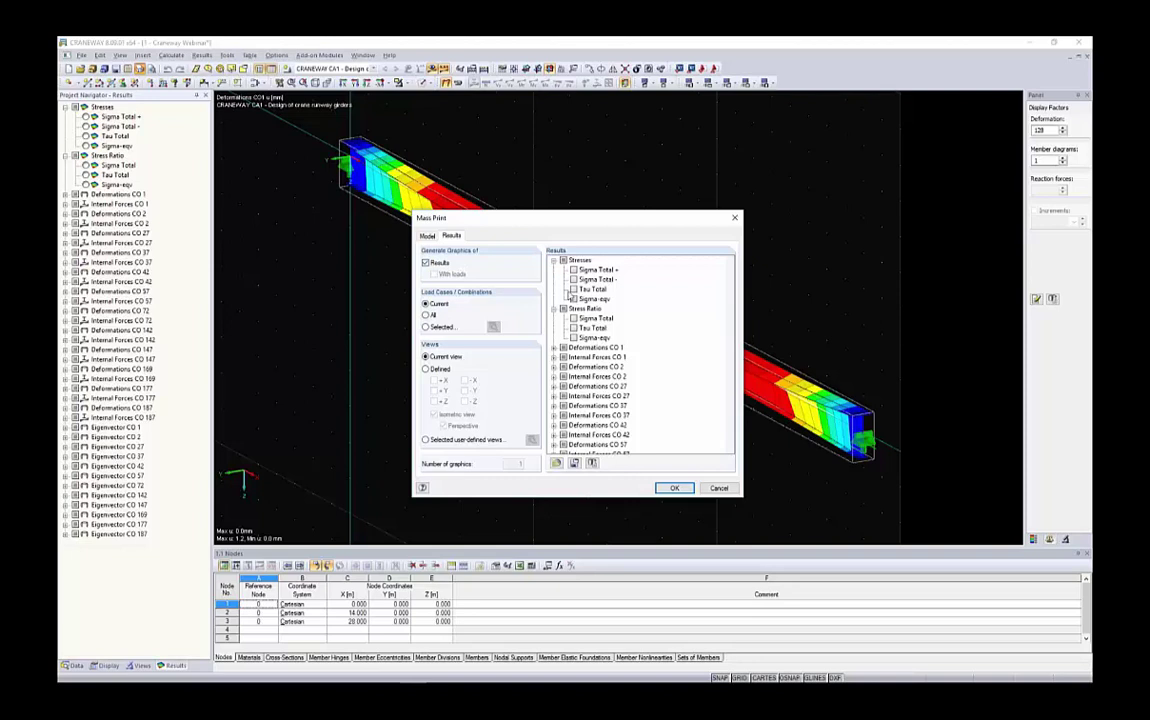
left_click(563, 260)
left_click(563, 270)
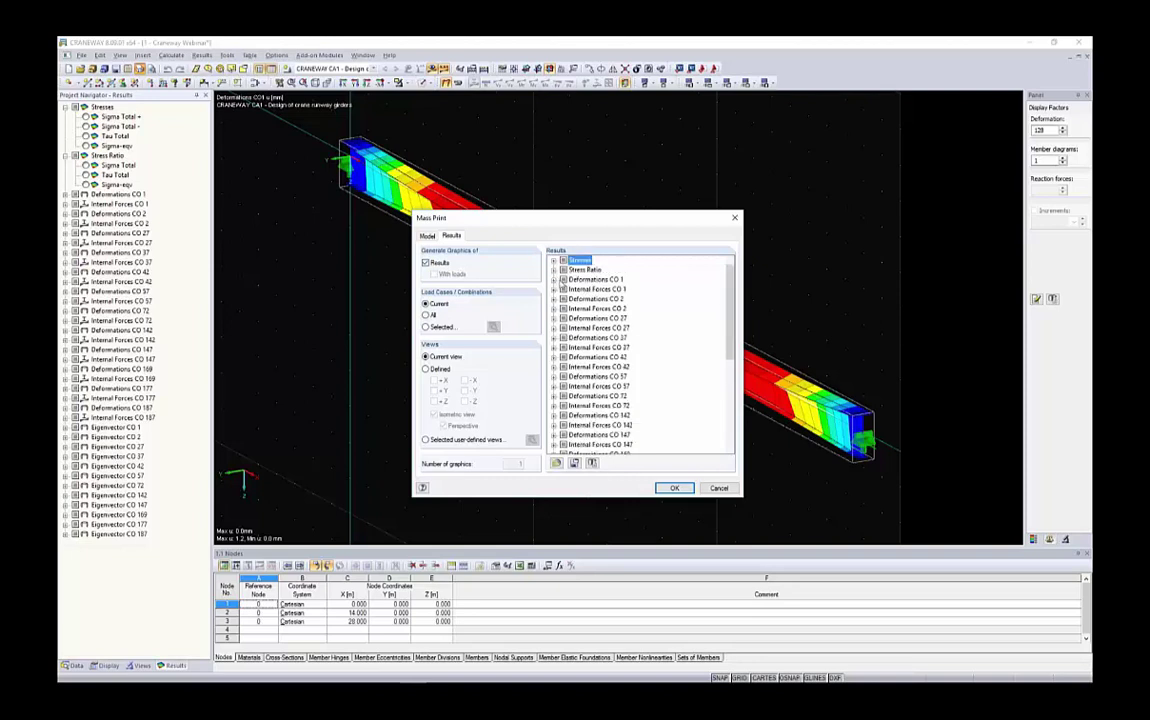
left_click(563, 280)
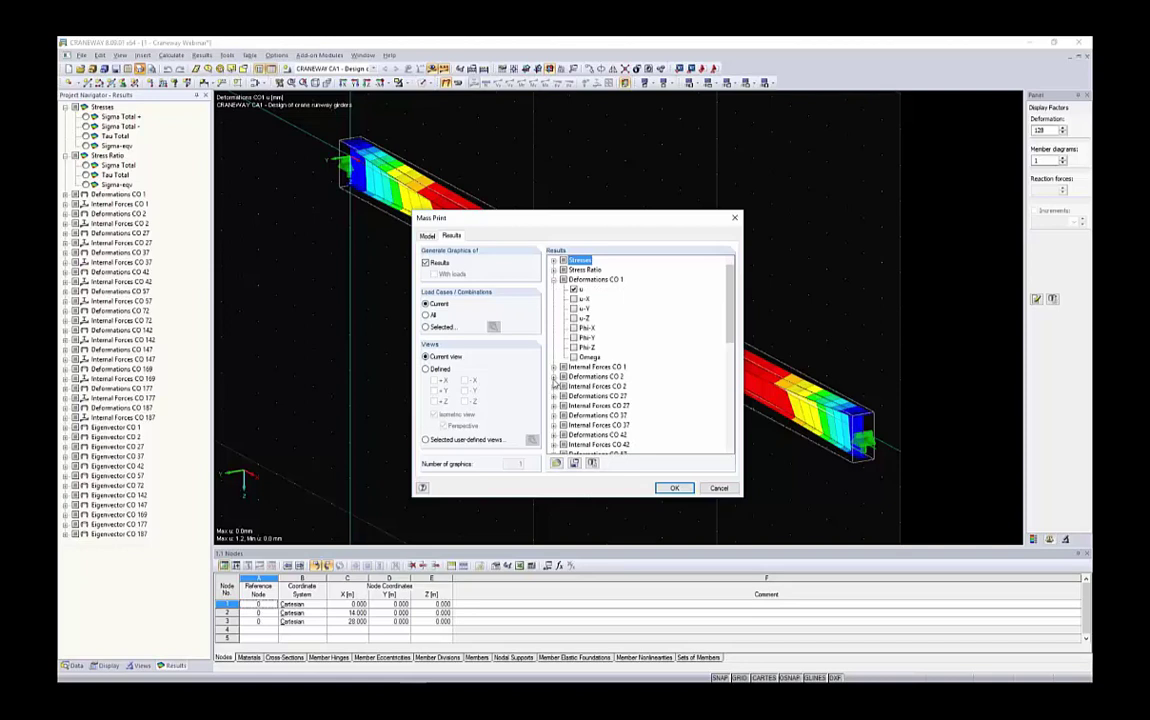
left_click(553, 377)
scroll(580, 360, "down", 3)
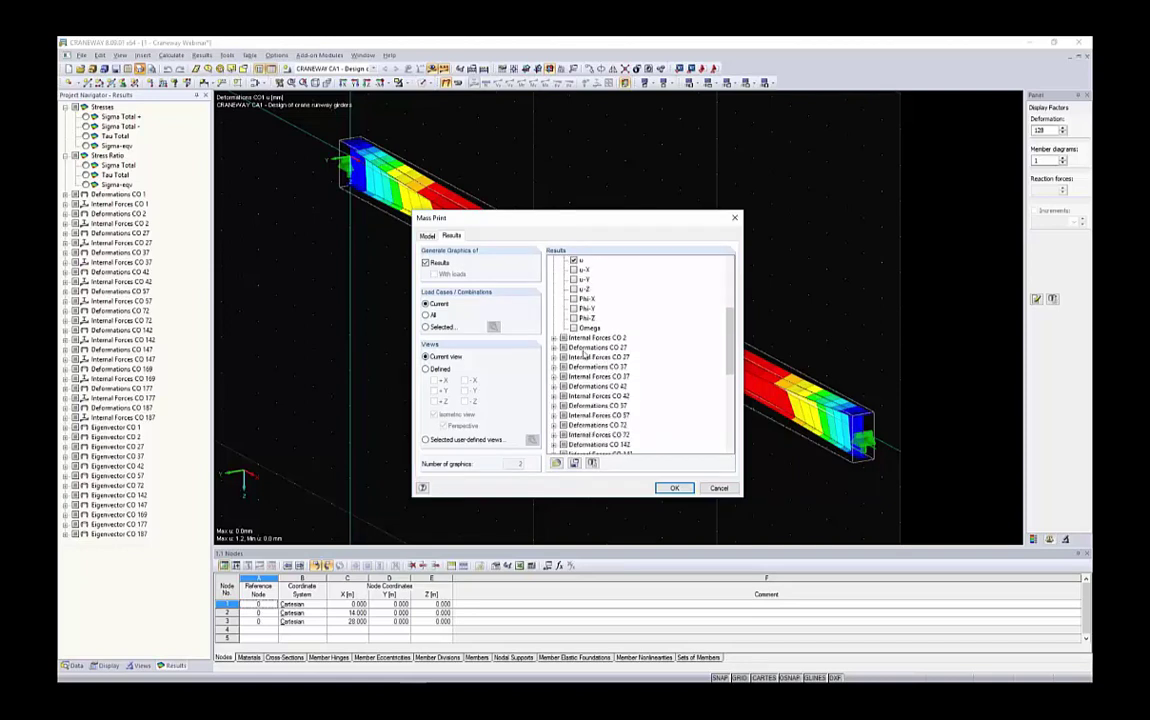
left_click(553, 347)
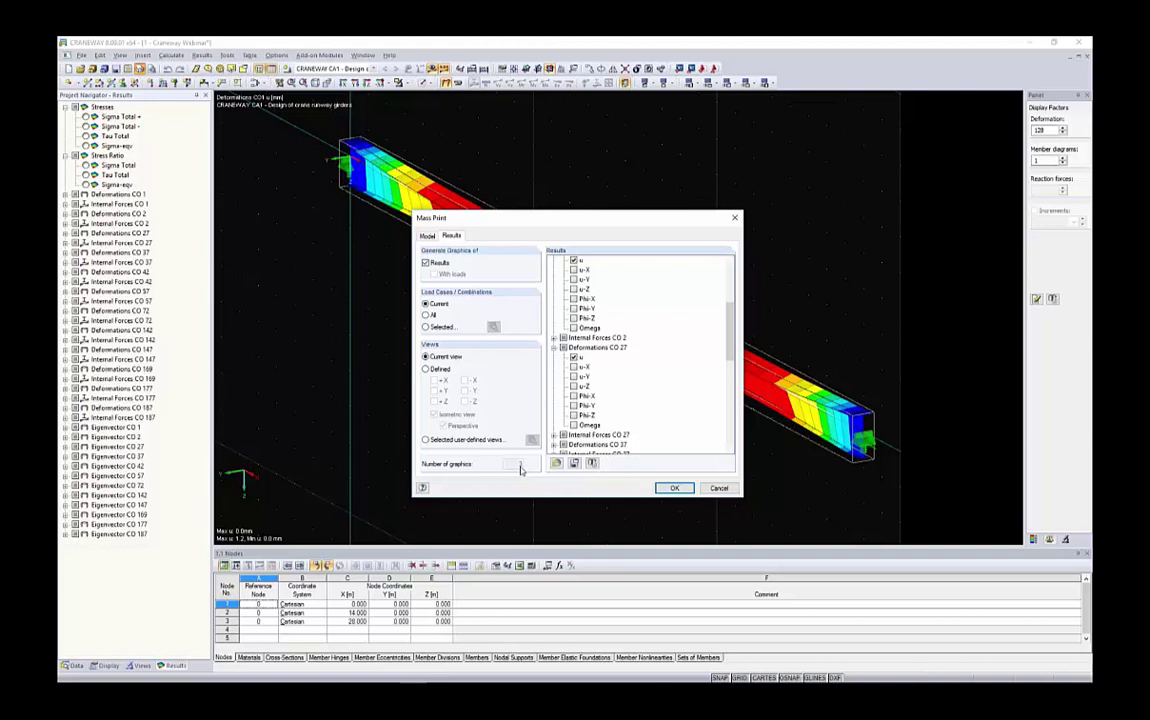
left_click(674, 488)
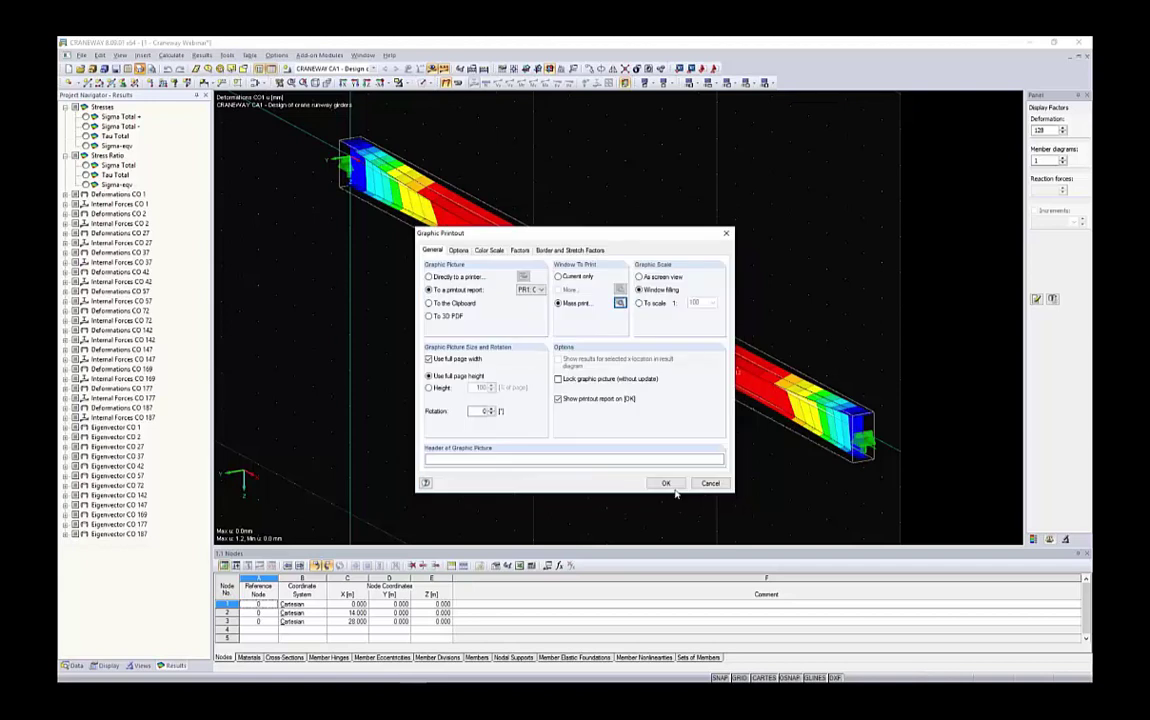
Send the selected graphics to PR1, check the CO2 u and CO27 u pages, and save.
left_click(665, 484)
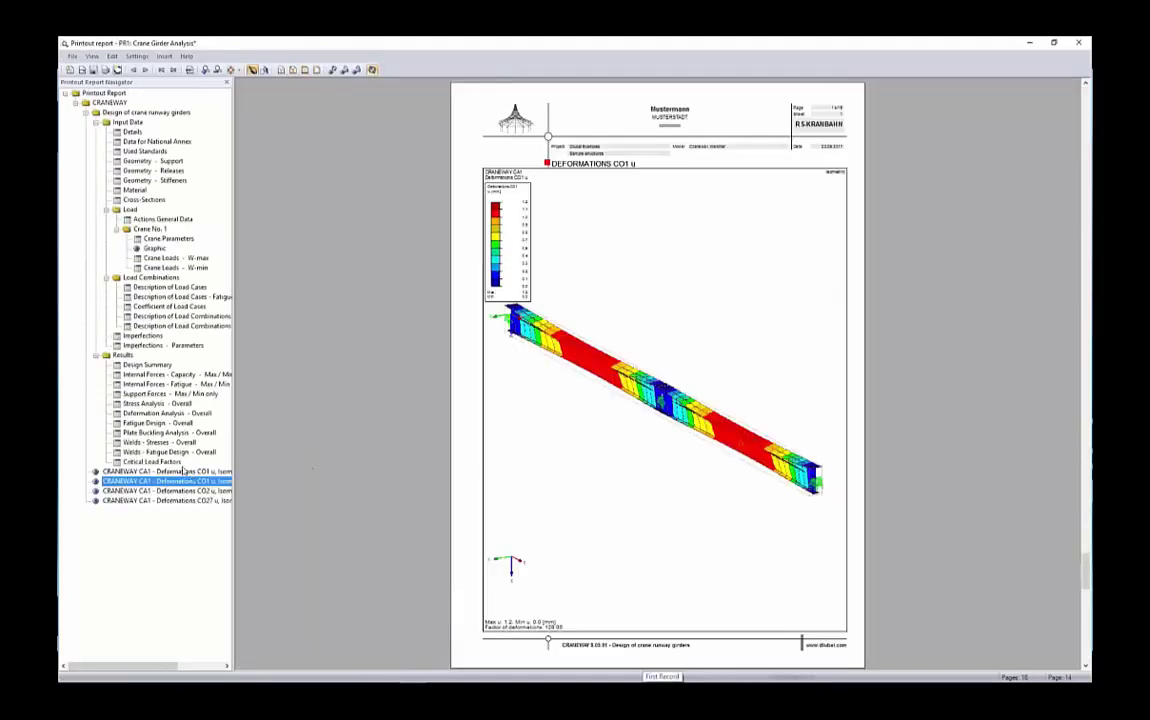
left_click(204, 491)
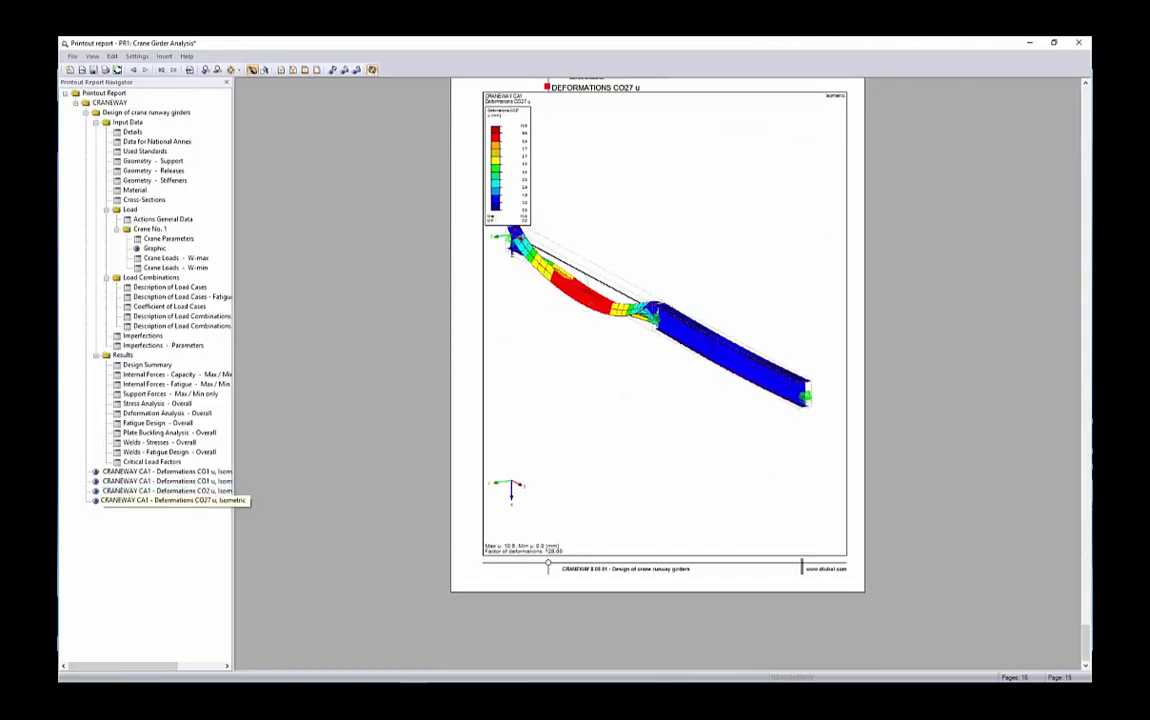
left_click(196, 502)
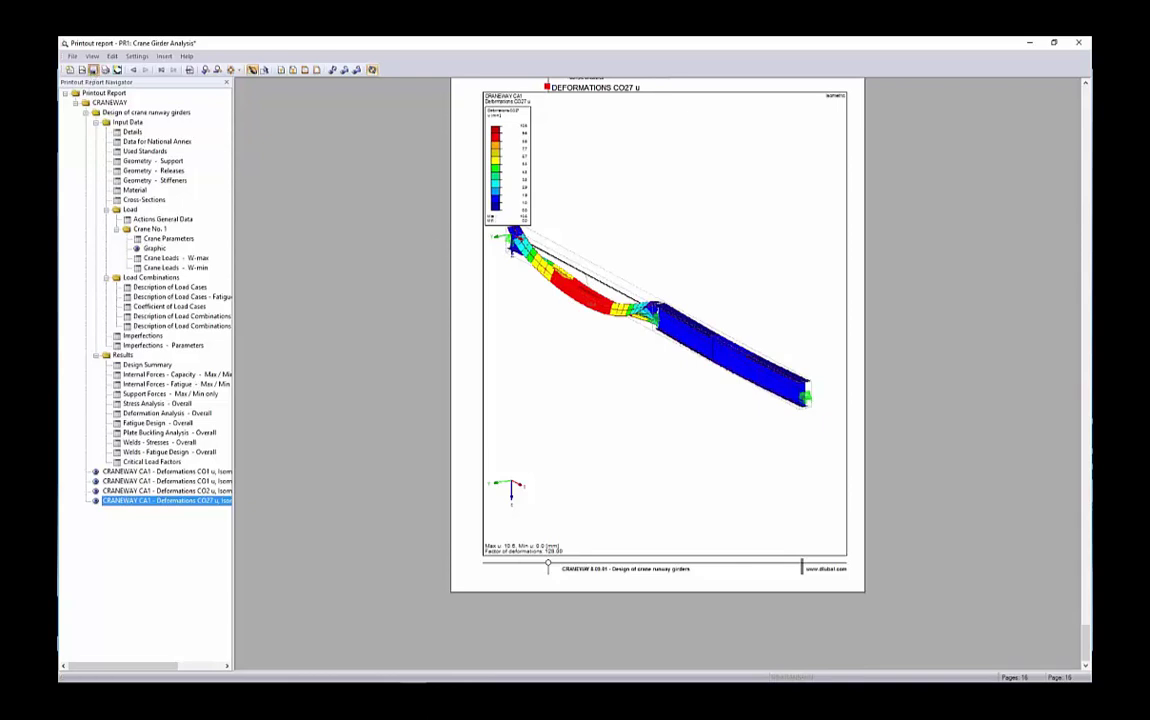
left_click(93, 70)
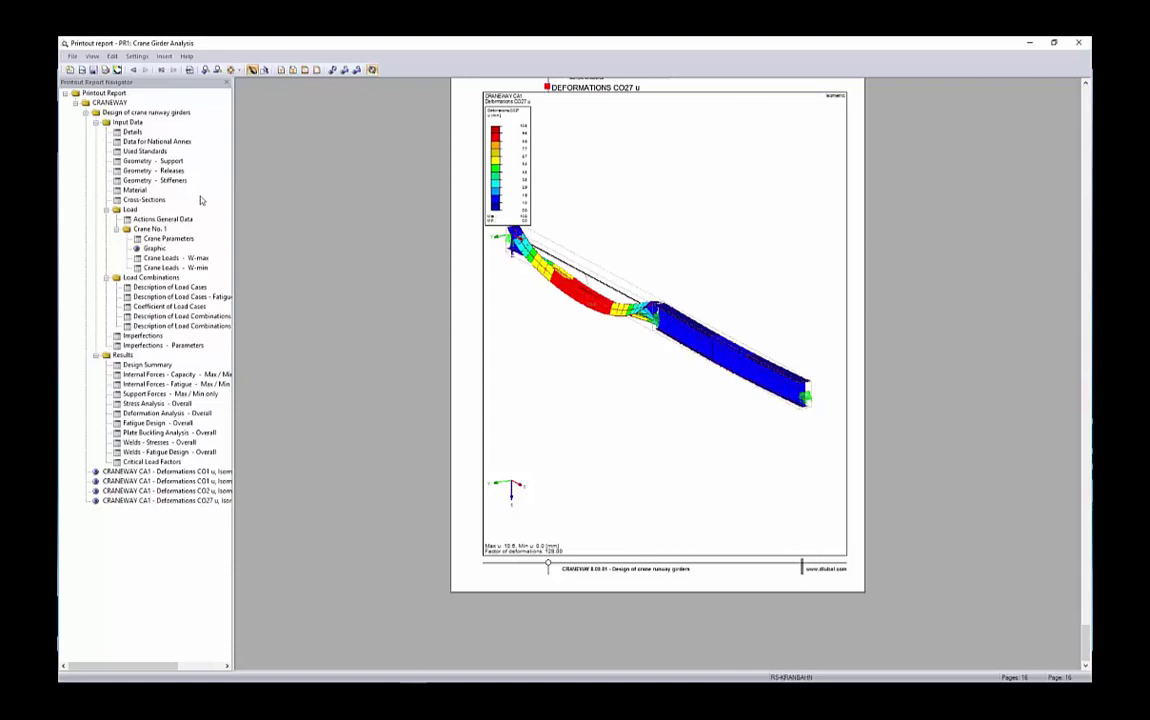
Leave the report and reopen the CRANEWAY design module from the Data navigator.
left_click(1029, 43)
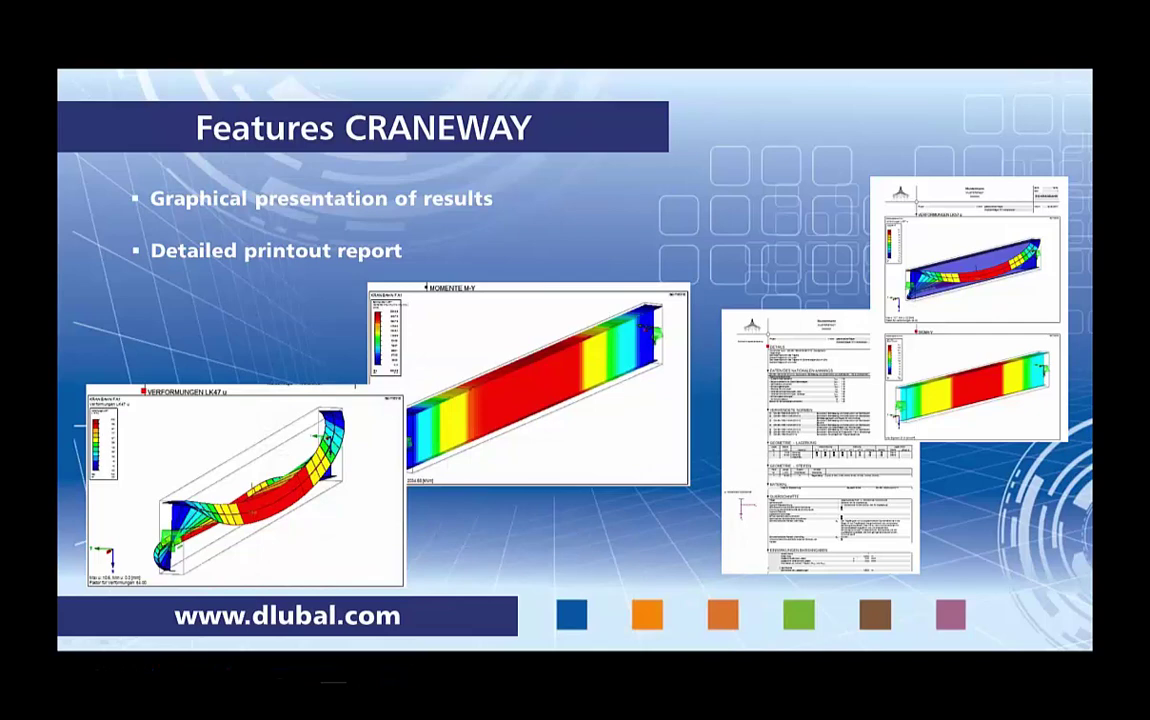
key("alt+Tab")
scroll(580, 418, "up", 2)
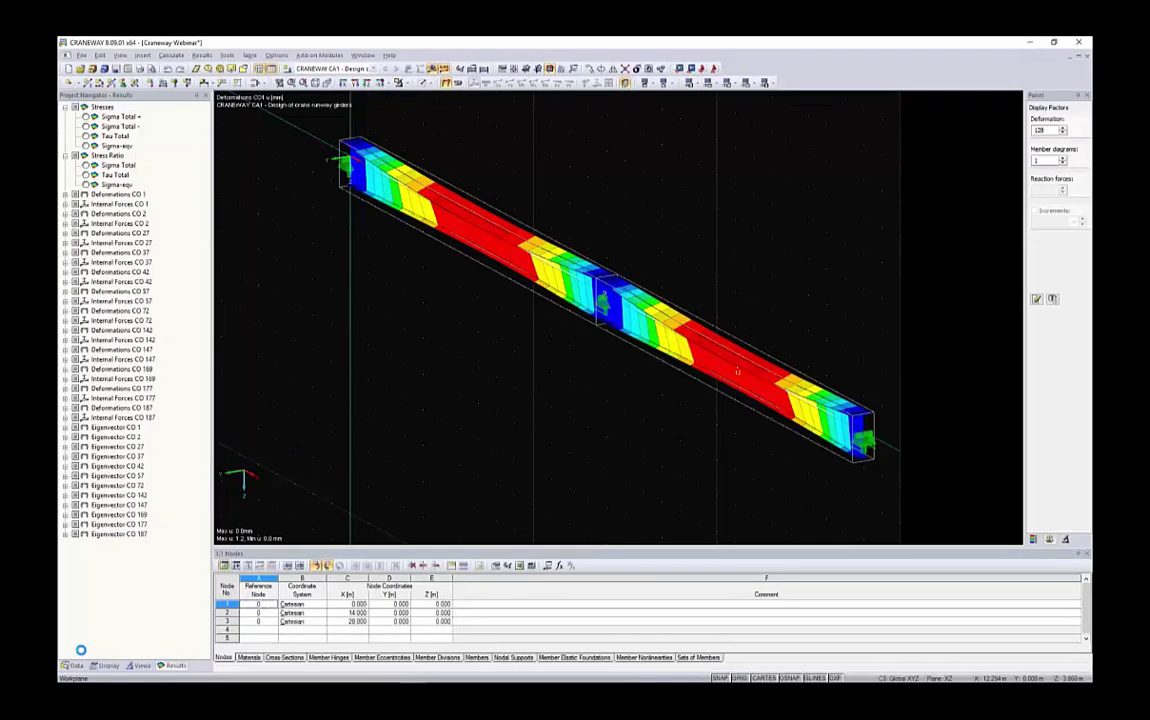
left_click(75, 665)
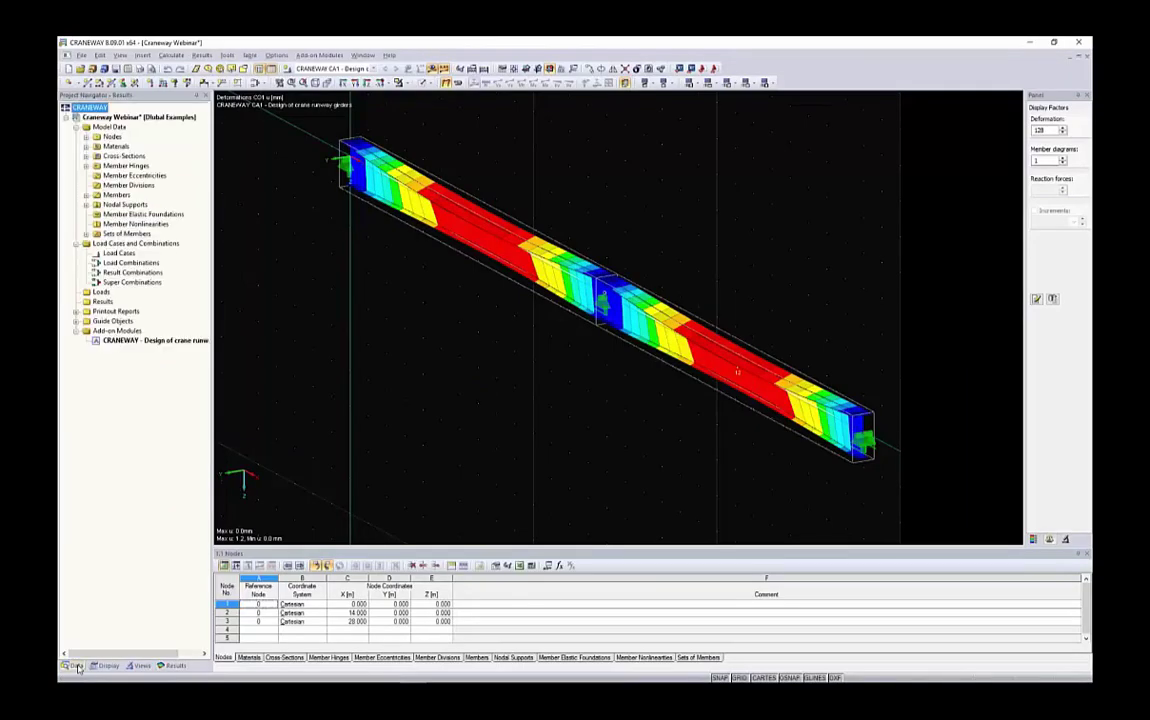
double_click(116, 340)
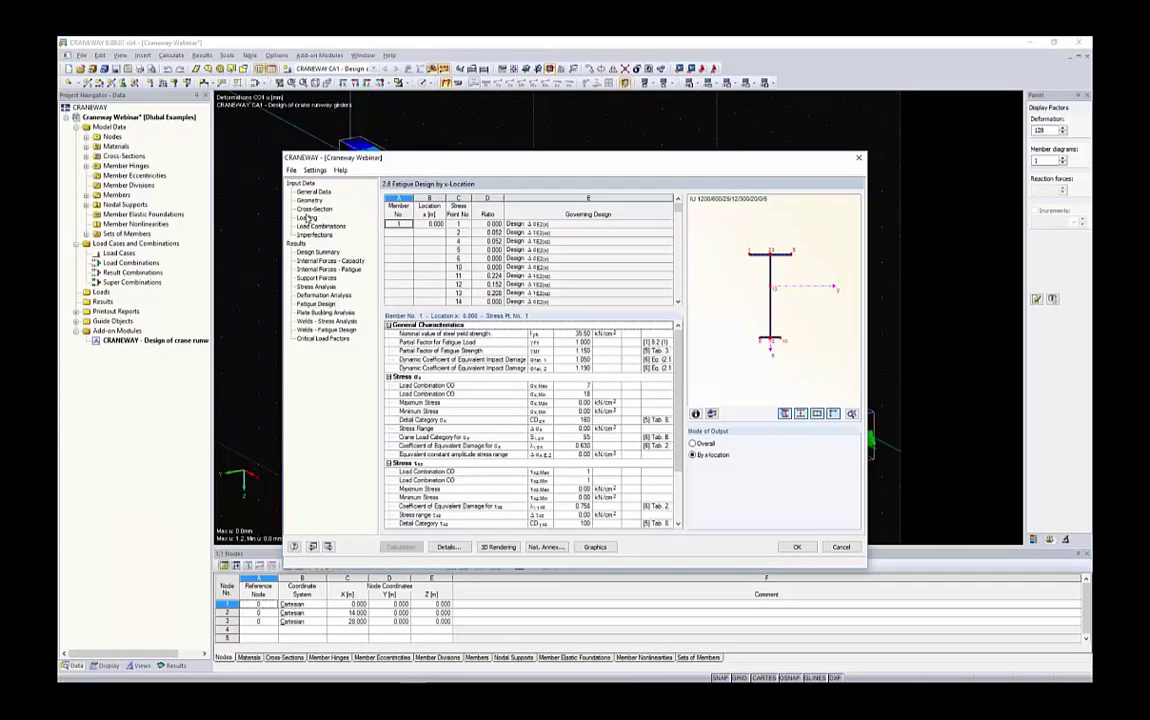
Open 1.4 Loading and compare the W min and W max wheel loads, noting the -20.10 skew force.
left_click(307, 217)
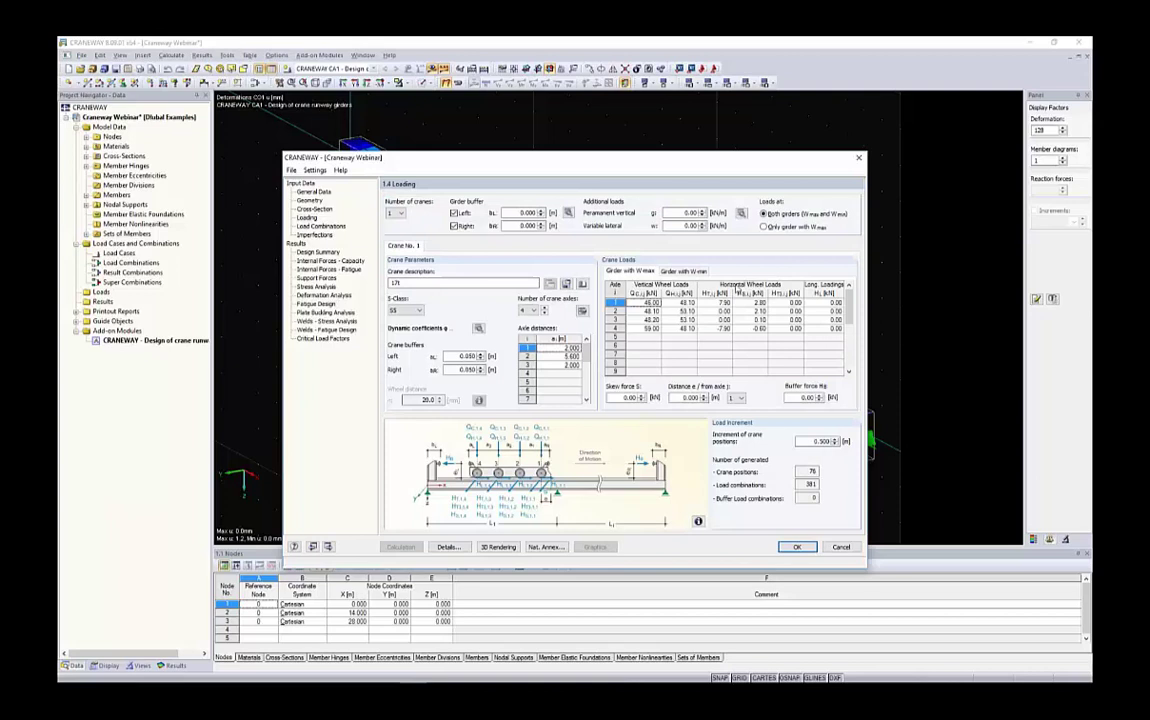
left_click_drag(722, 302, 795, 329)
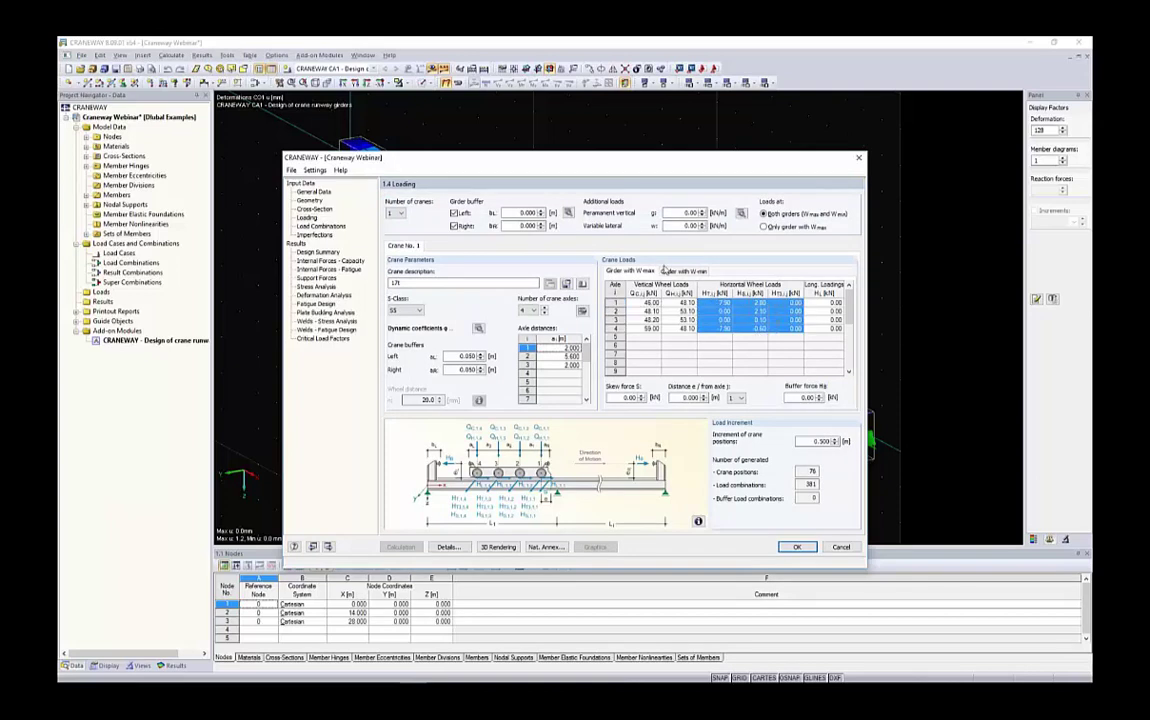
left_click(677, 271)
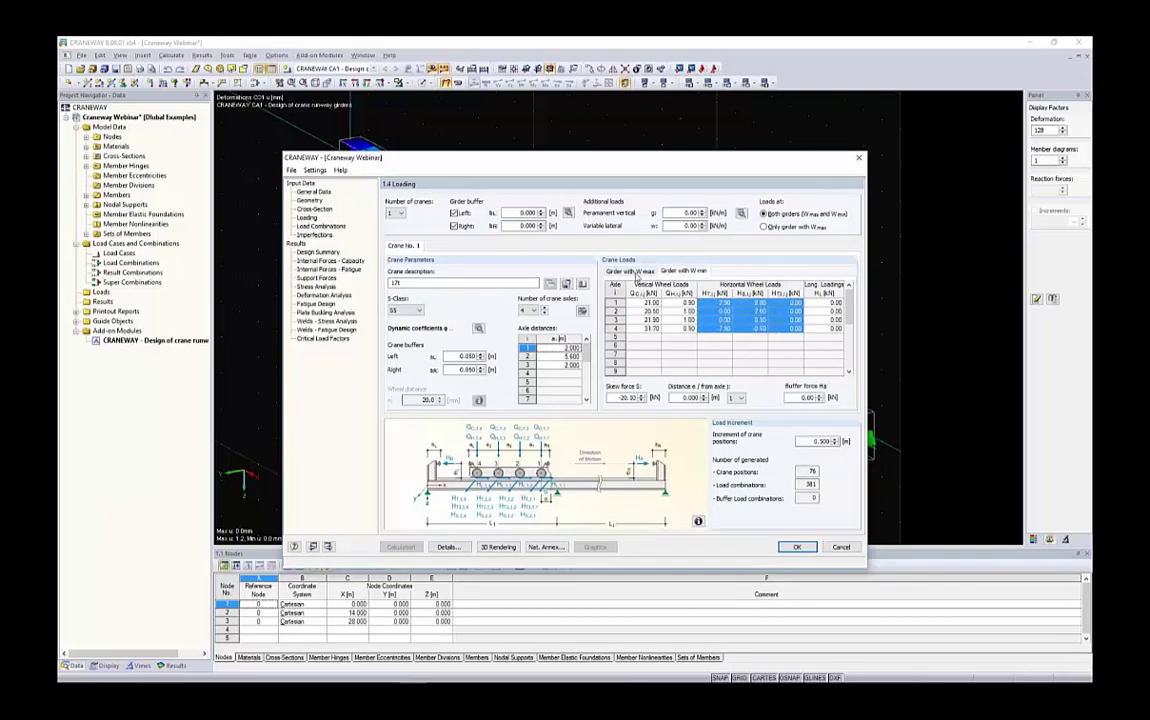
left_click(628, 397)
left_click(637, 274)
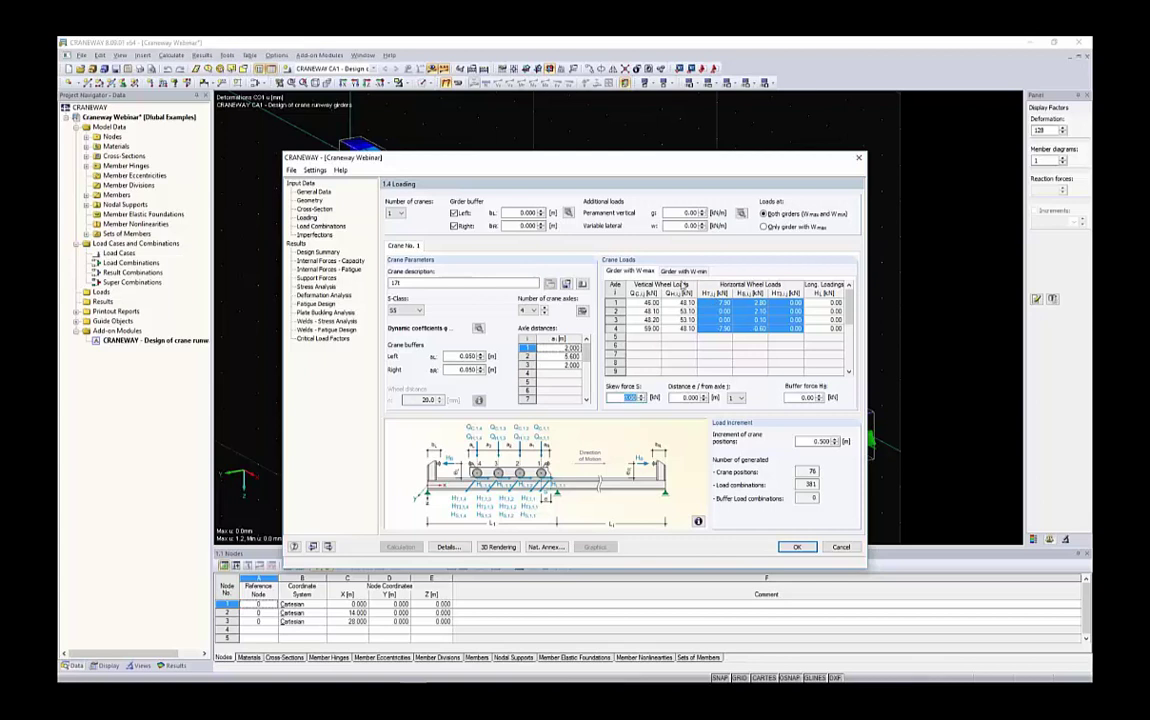
Compare W min and W max axle loads again: -20.10 skew force versus zero.
left_click(683, 271)
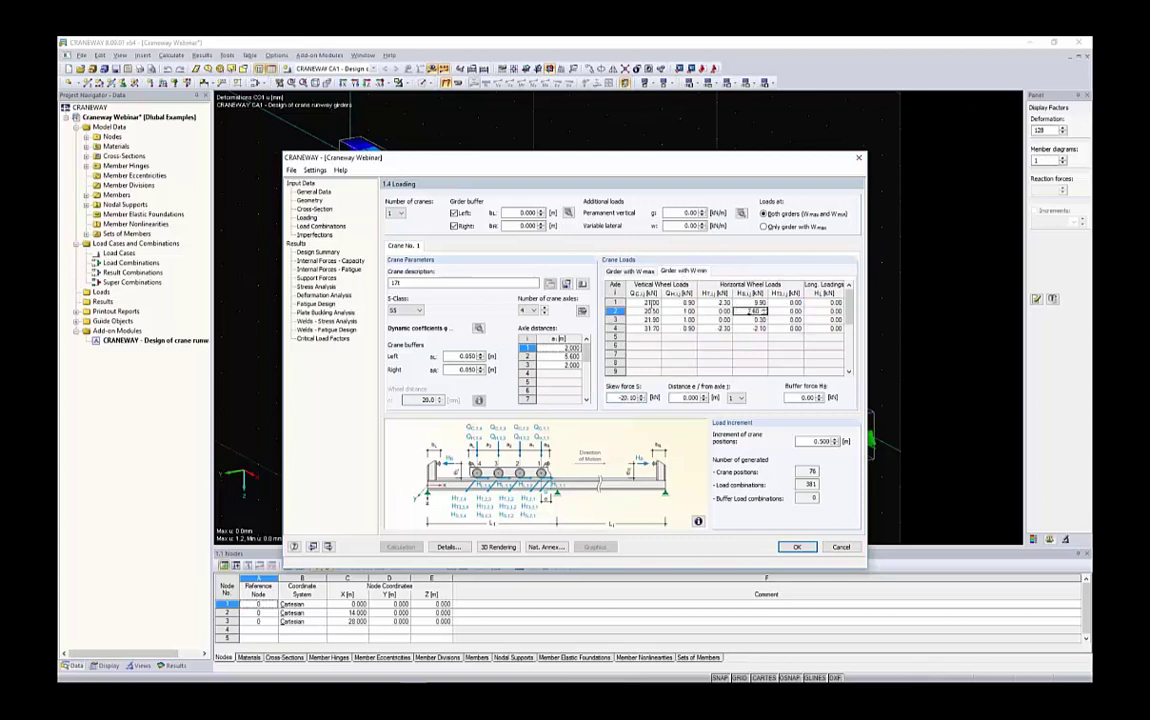
left_click_drag(625, 302, 795, 328)
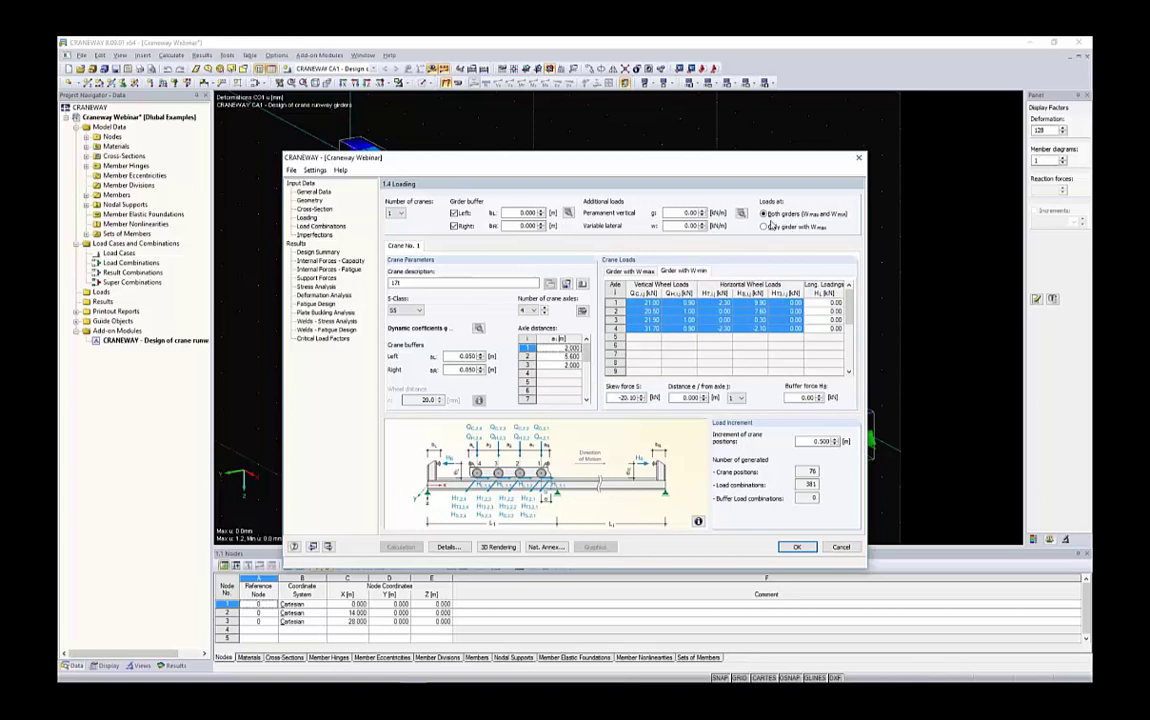
left_click(630, 271)
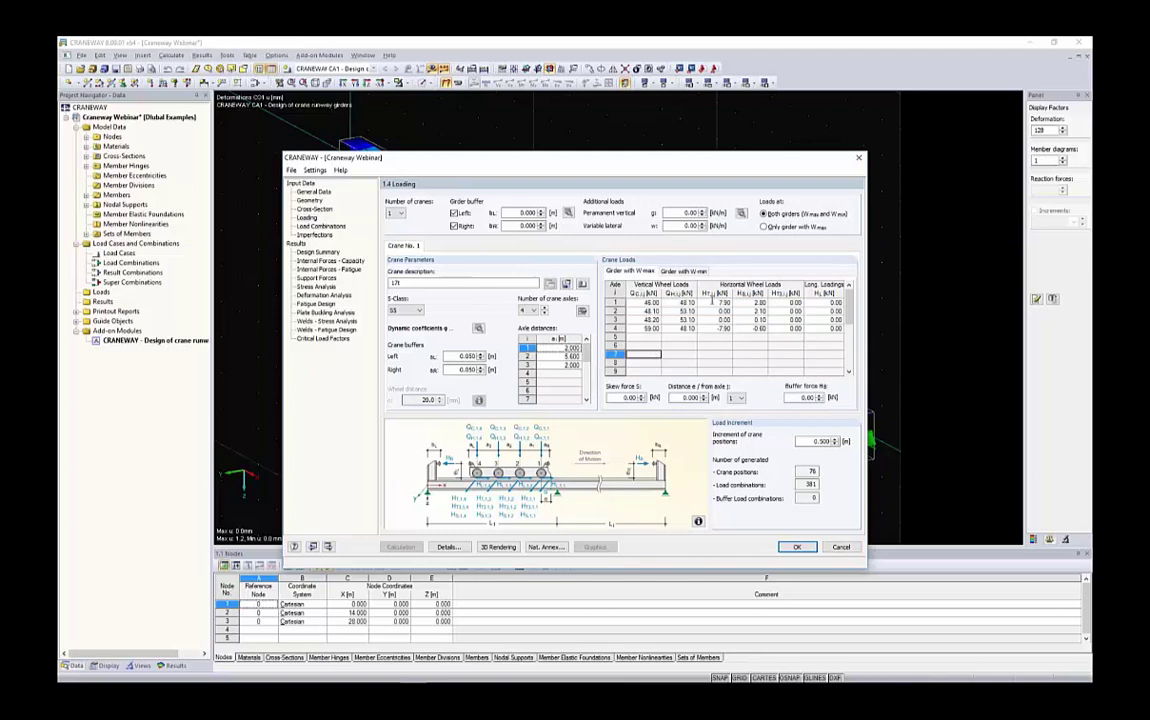
left_click_drag(722, 302, 755, 328)
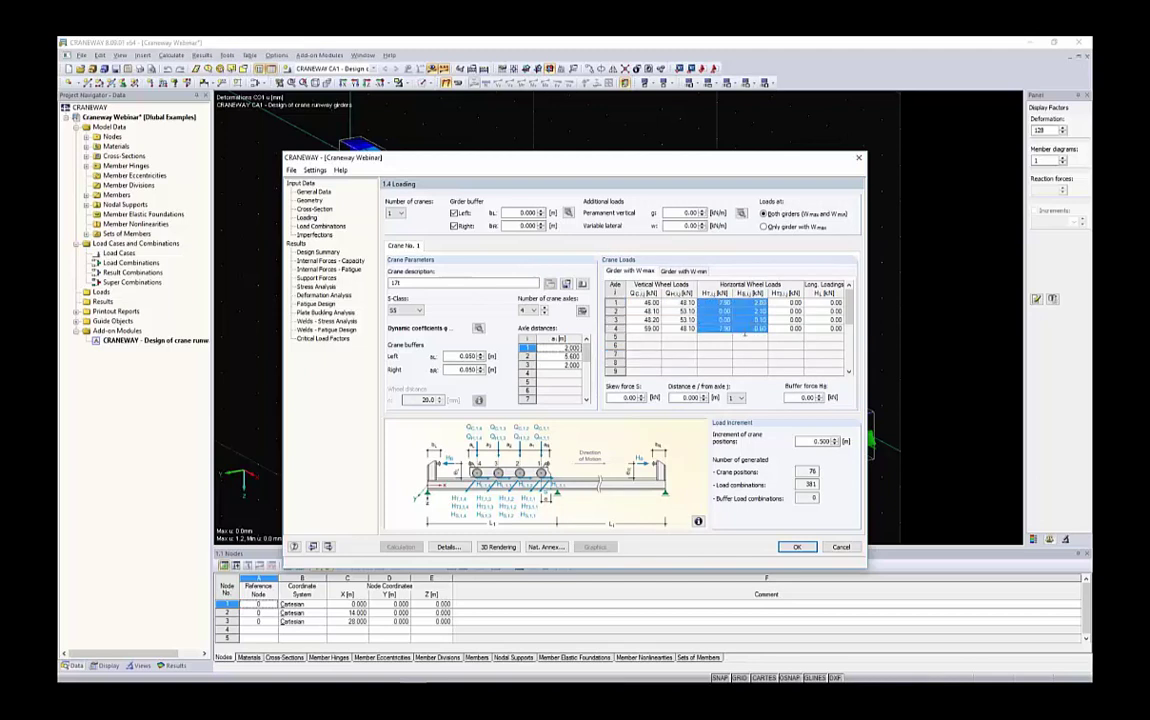
left_click(627, 397)
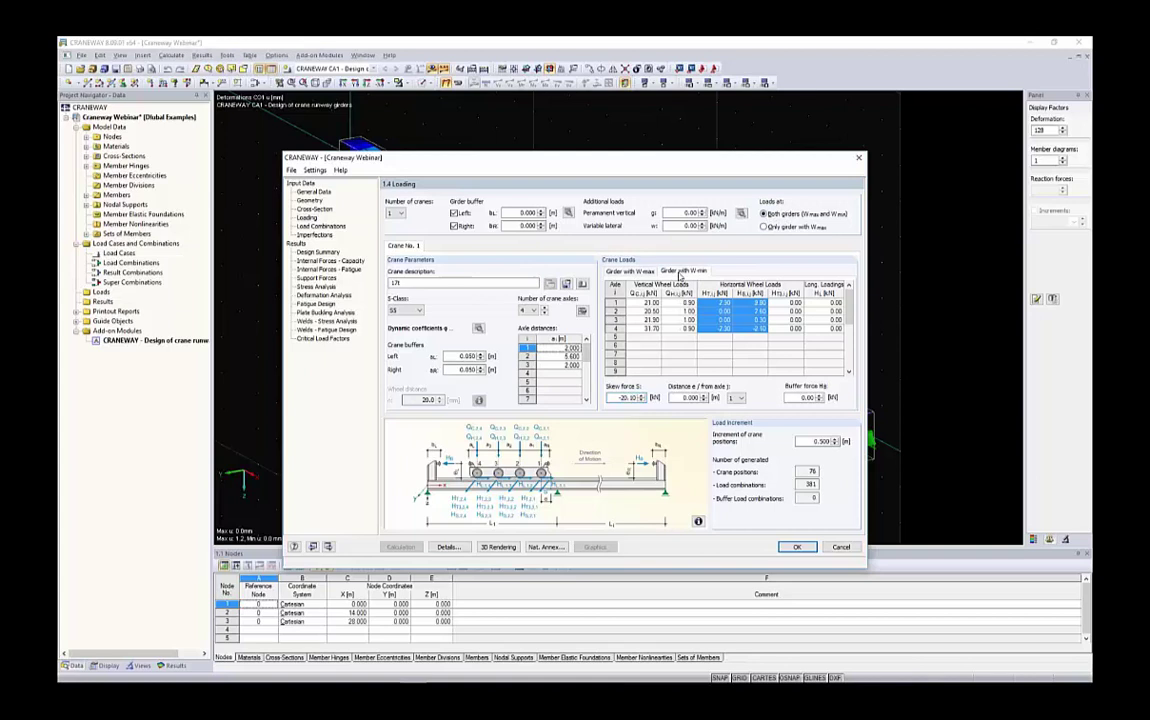
left_click(684, 270)
double_click(626, 397)
Return CRANEWAY to page 1.1 General Data and reposition the Dlubal website browser window.
left_click(314, 192)
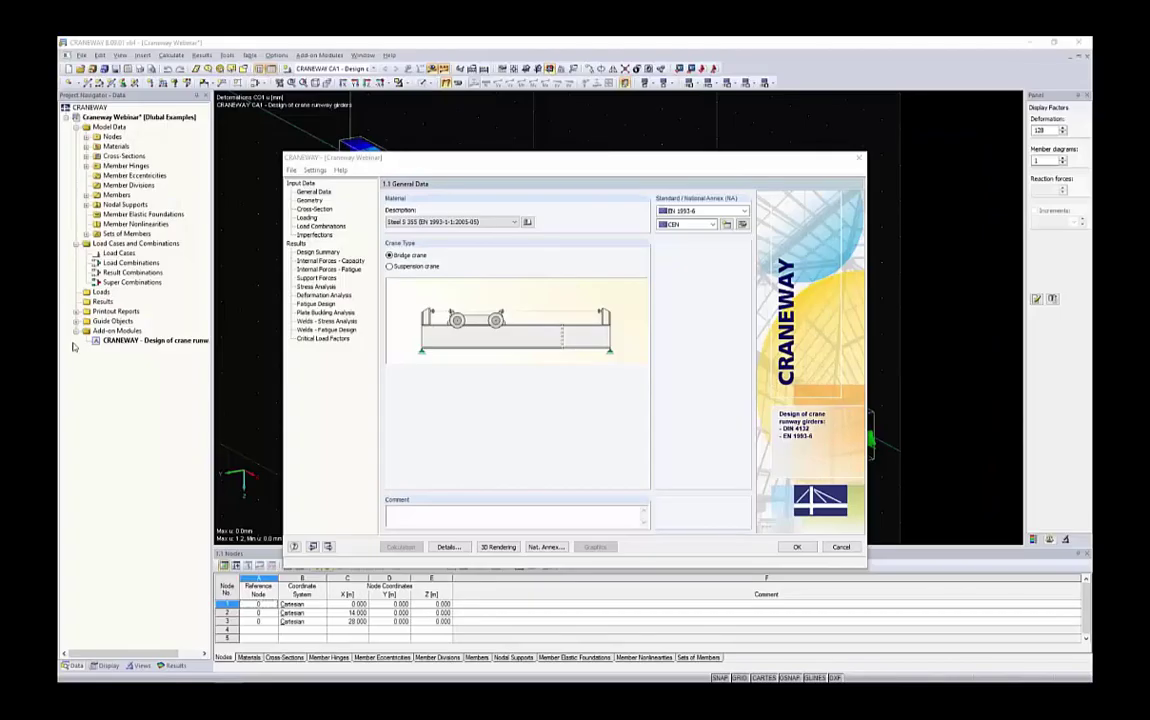
left_click_drag(265, 154, 517, 273)
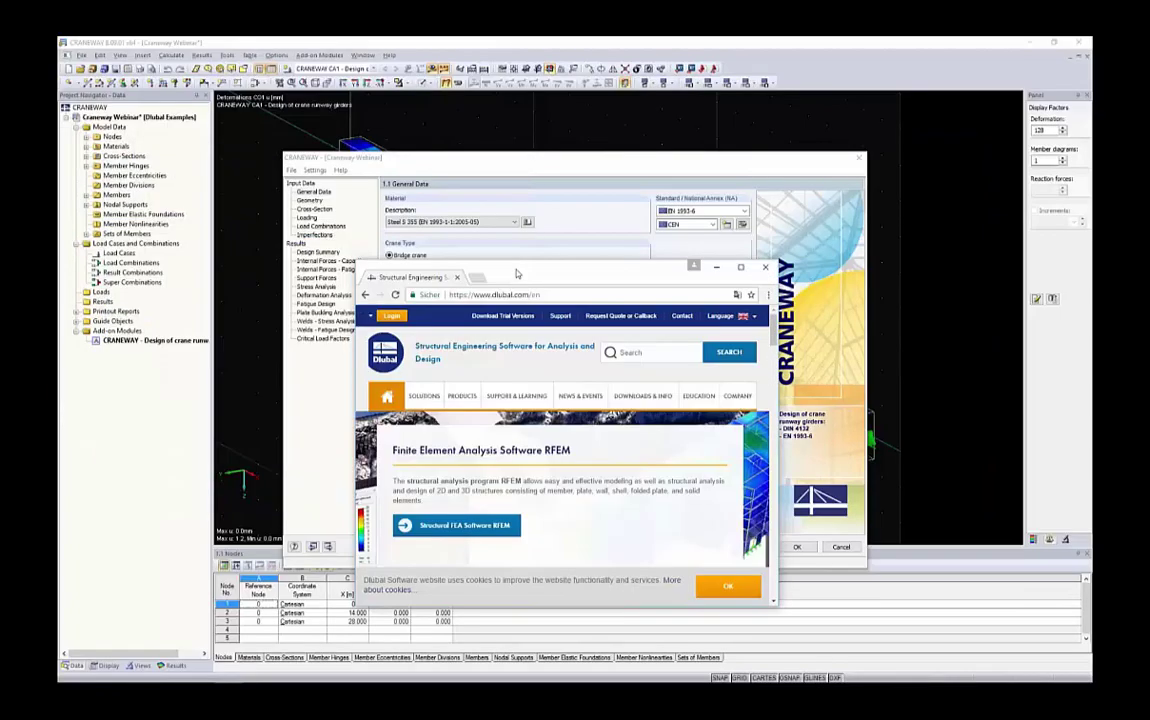
Maximize the Dlubal site and open Download Trial Versions, scrolling down to the 64-bit program trials.
double_click(517, 273)
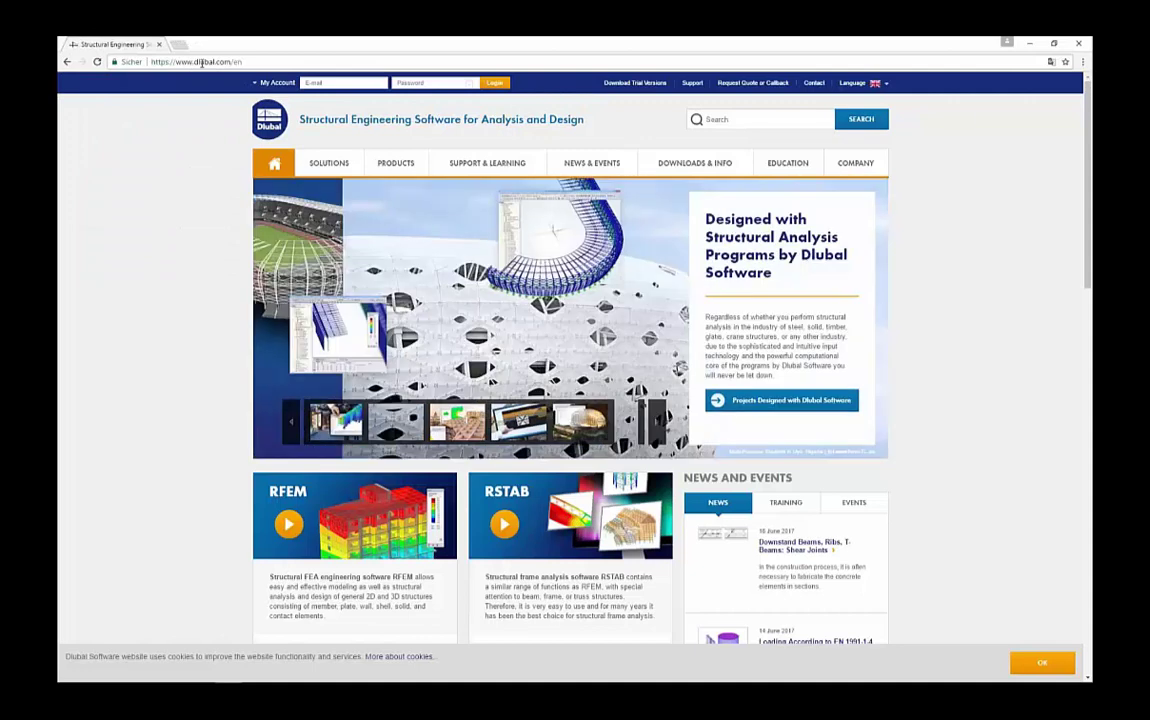
mouse_move(773, 165)
mouse_move(662, 160)
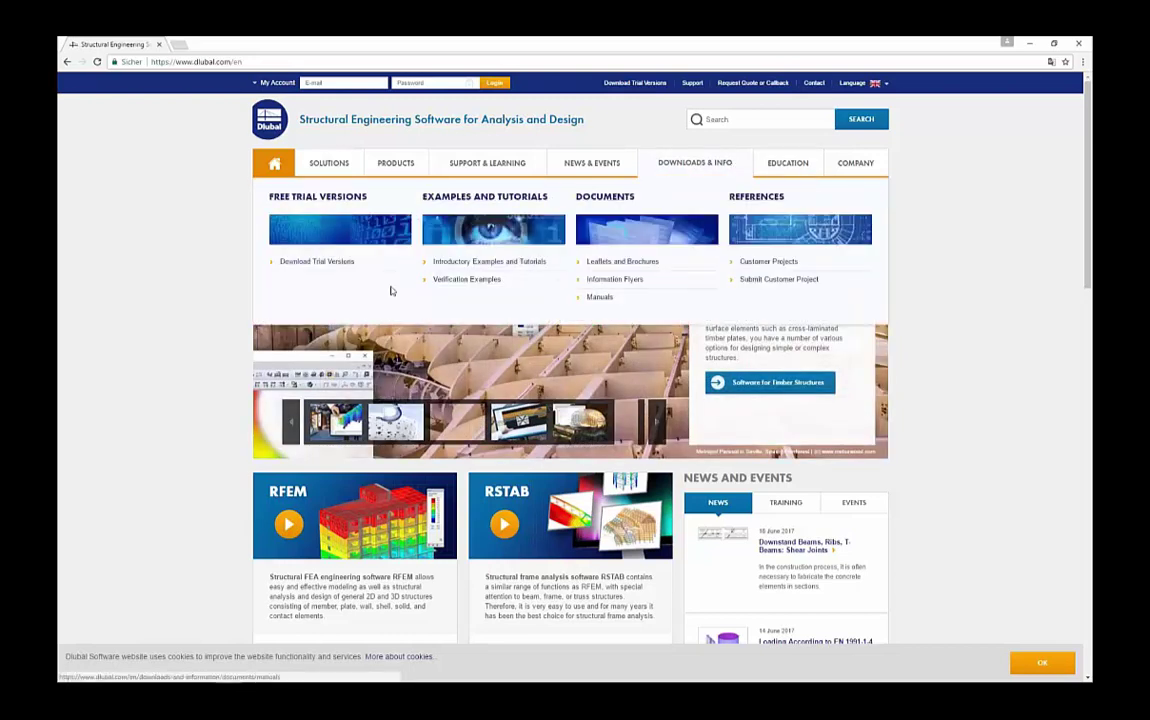
left_click(318, 262)
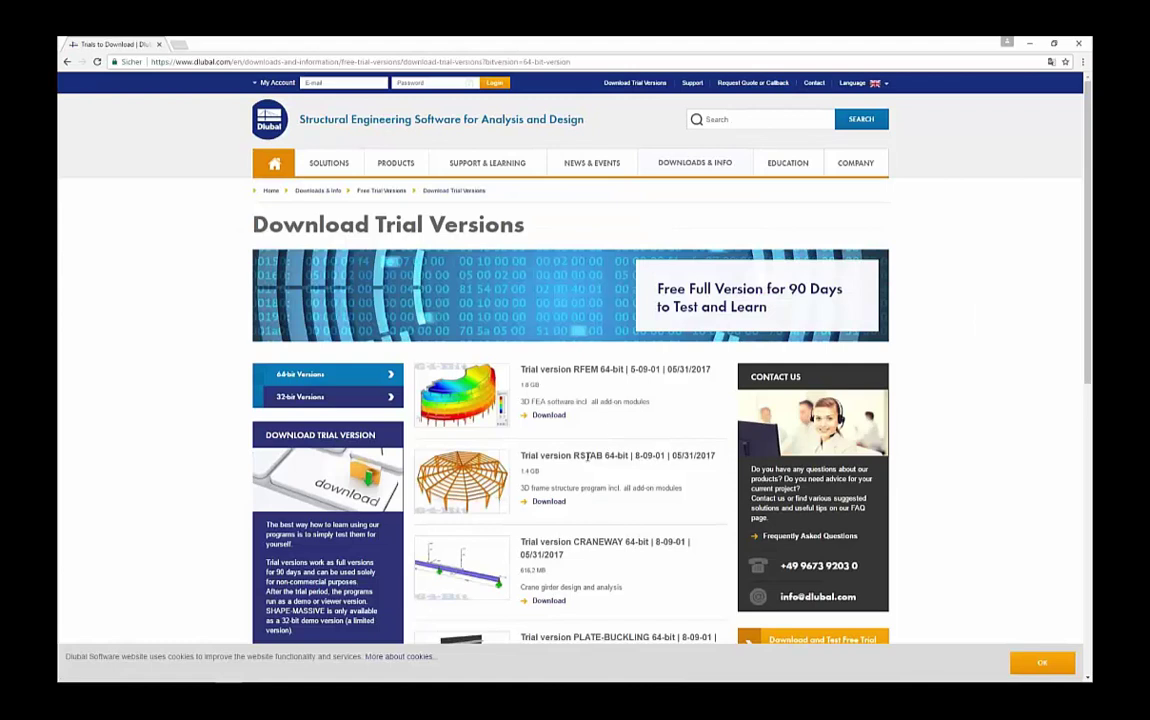
scroll(595, 355, "down", 3)
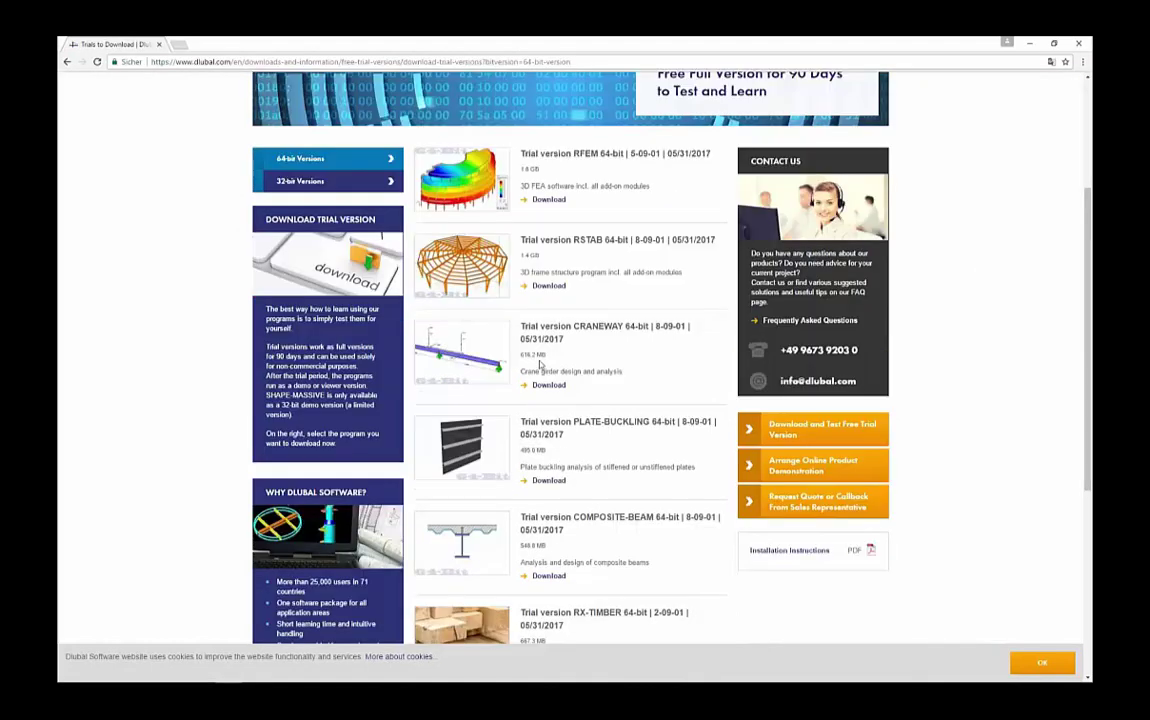